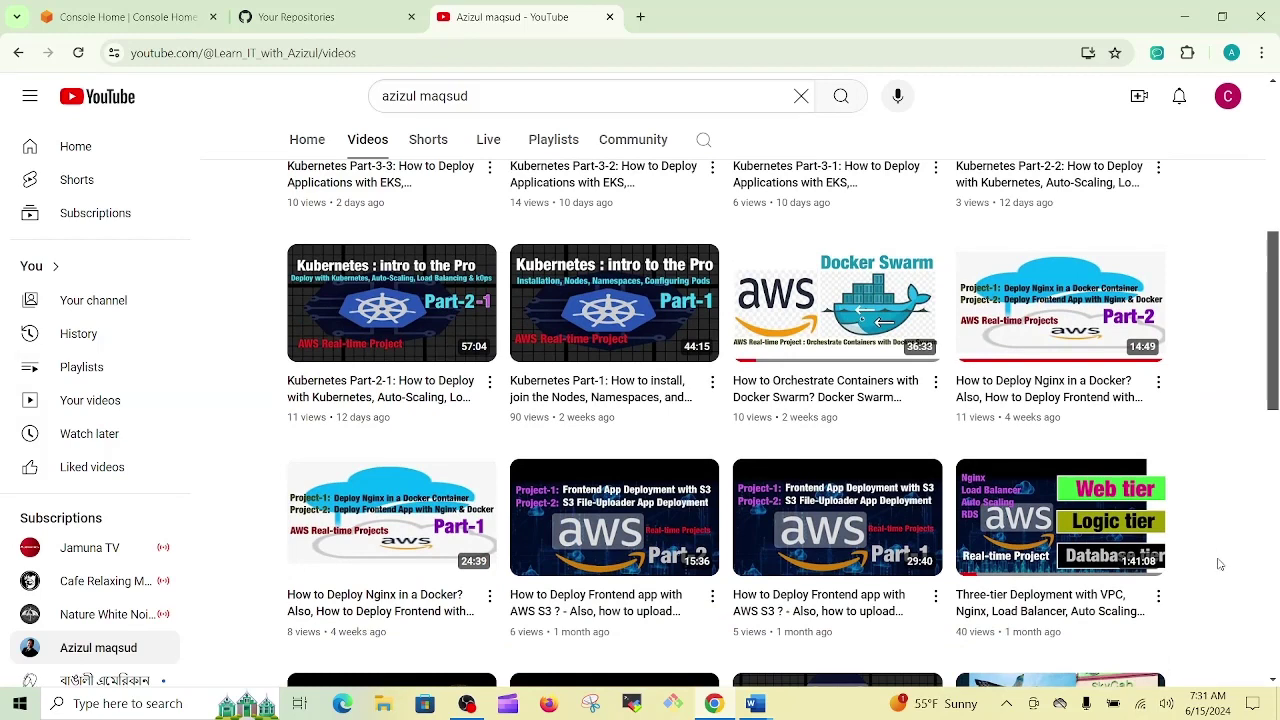
# - Look through the YouTube channel's AWS, Docker and Kubernetes project videos, and view the GitHub repositories list
pyautogui.moveTo(1100, 616)
pyautogui.moveTo(826, 610)
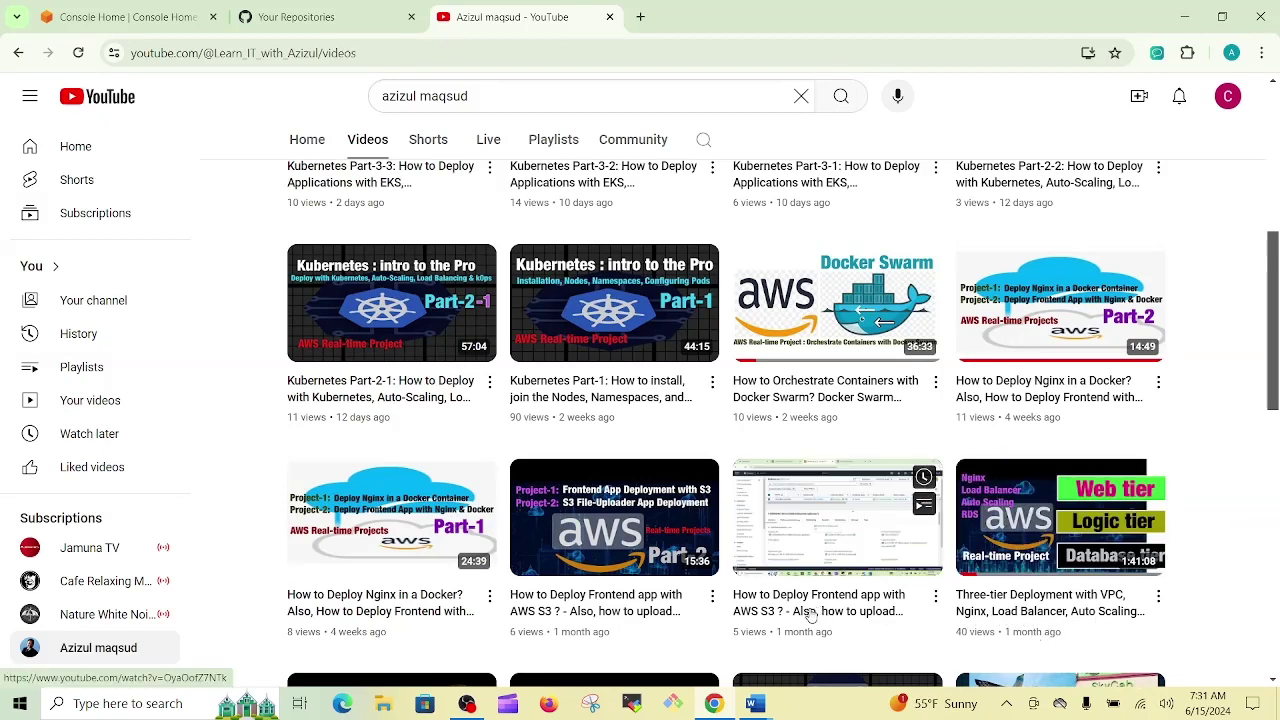
pyautogui.moveTo(385, 593)
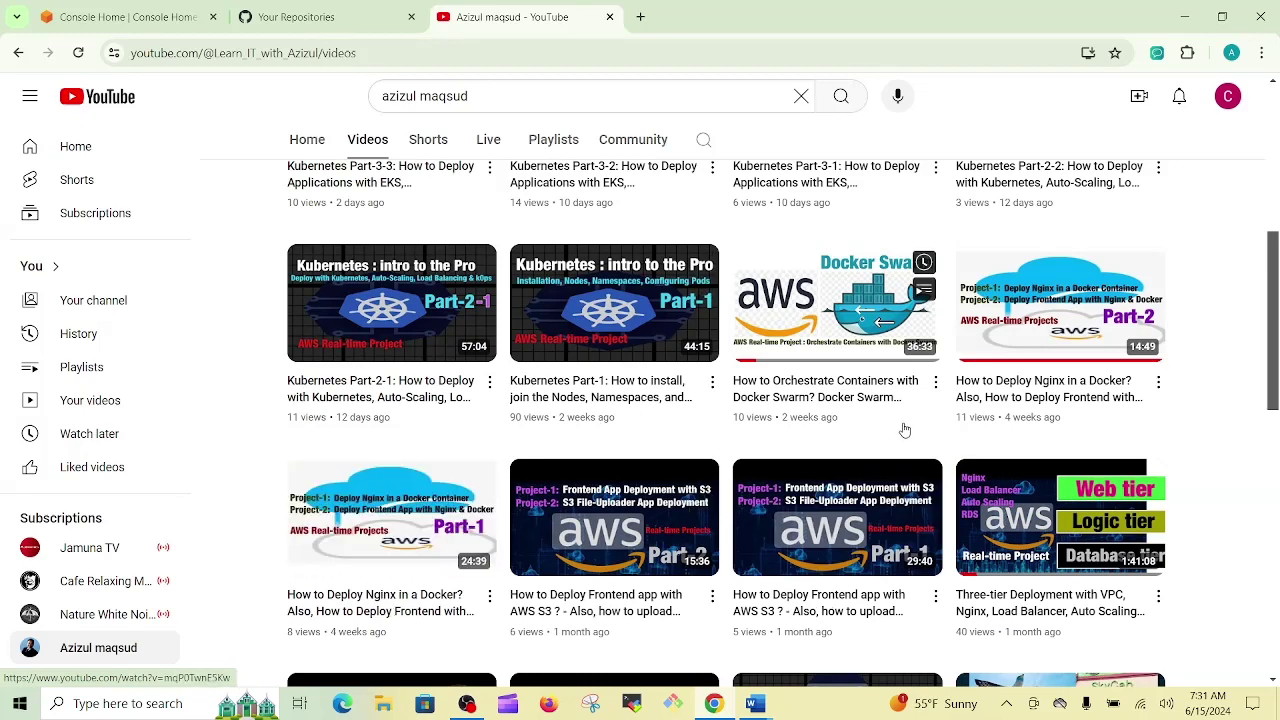
pyautogui.moveTo(990, 353)
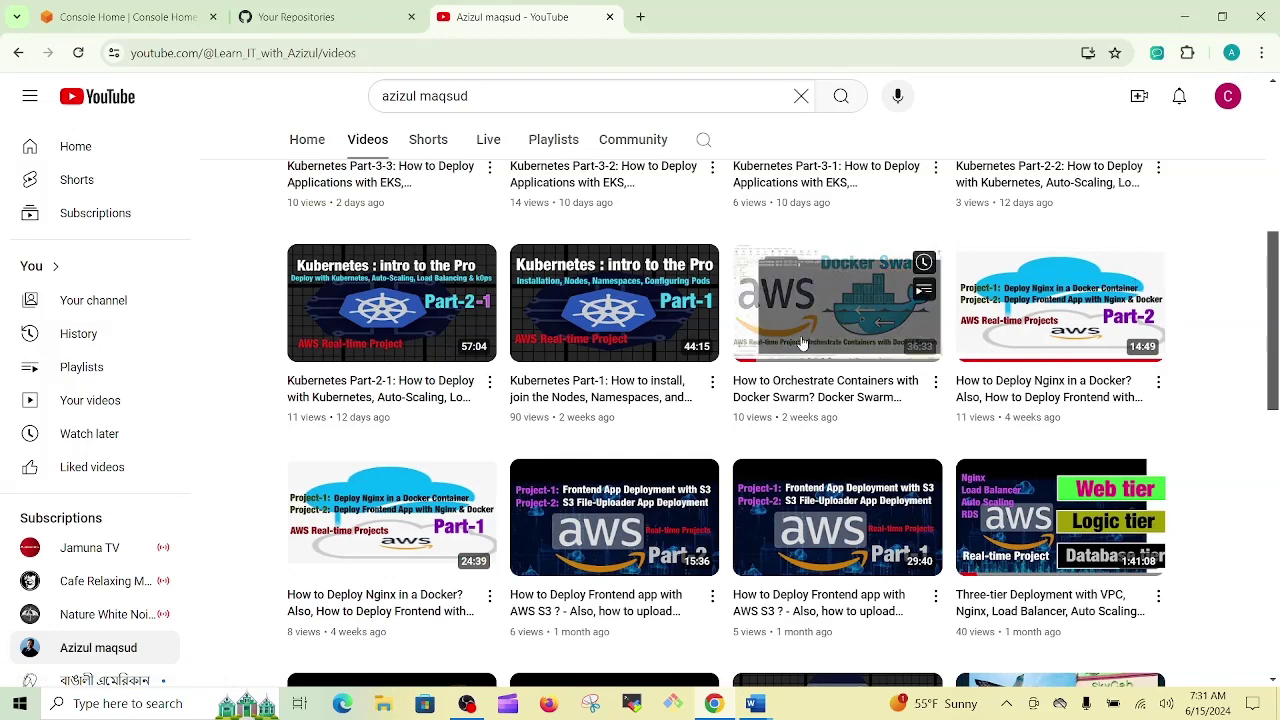
pyautogui.moveTo(712, 262)
pyautogui.scroll(3, 390, 400)
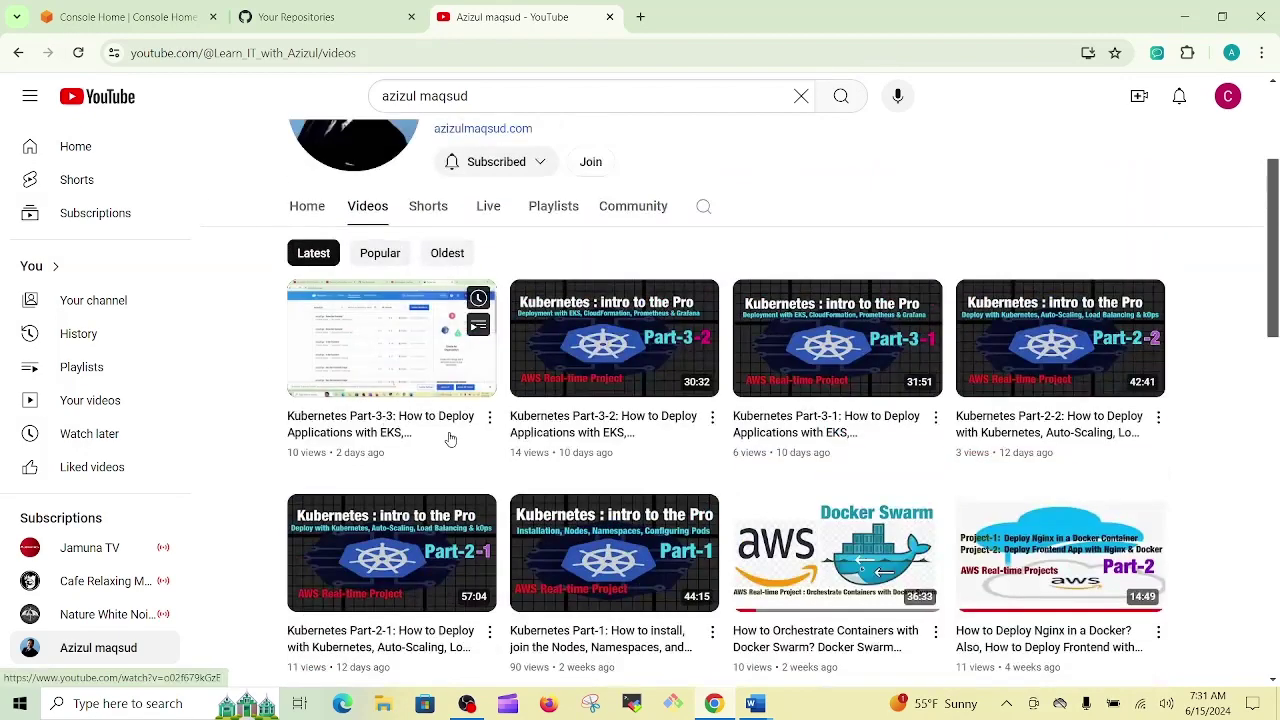
pyautogui.moveTo(560, 450)
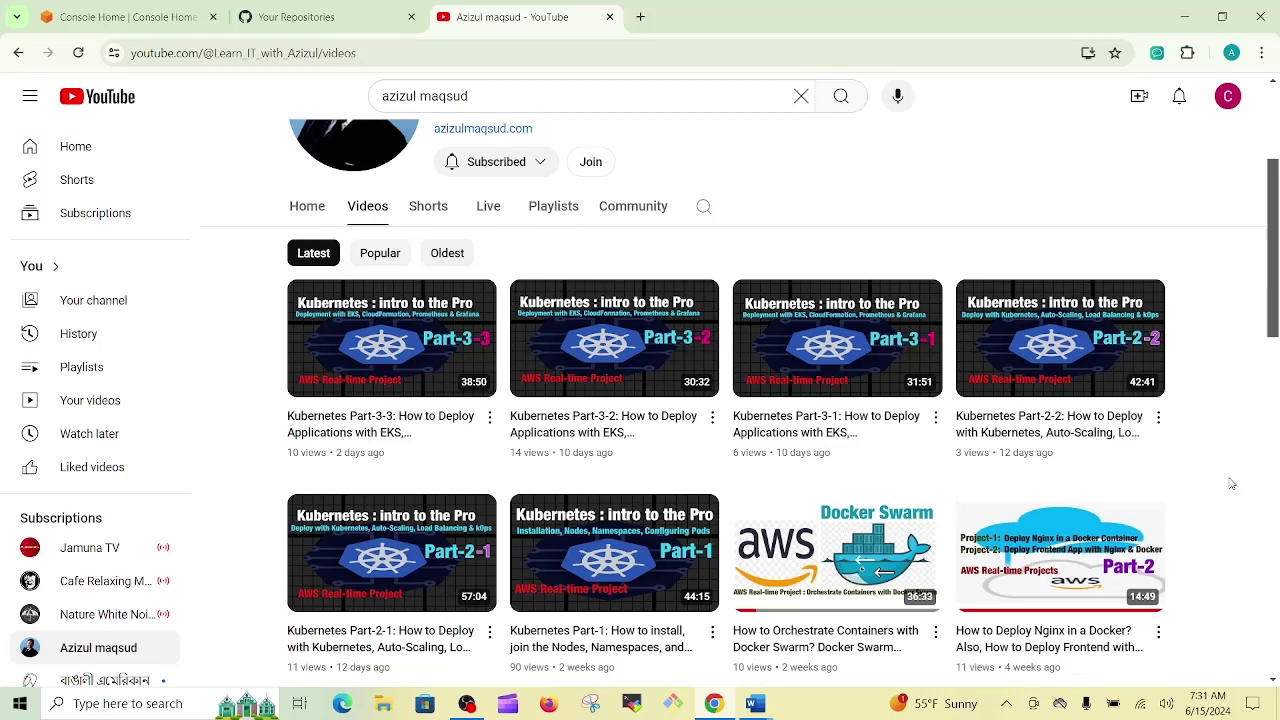
pyautogui.scroll(1, 1231, 484)
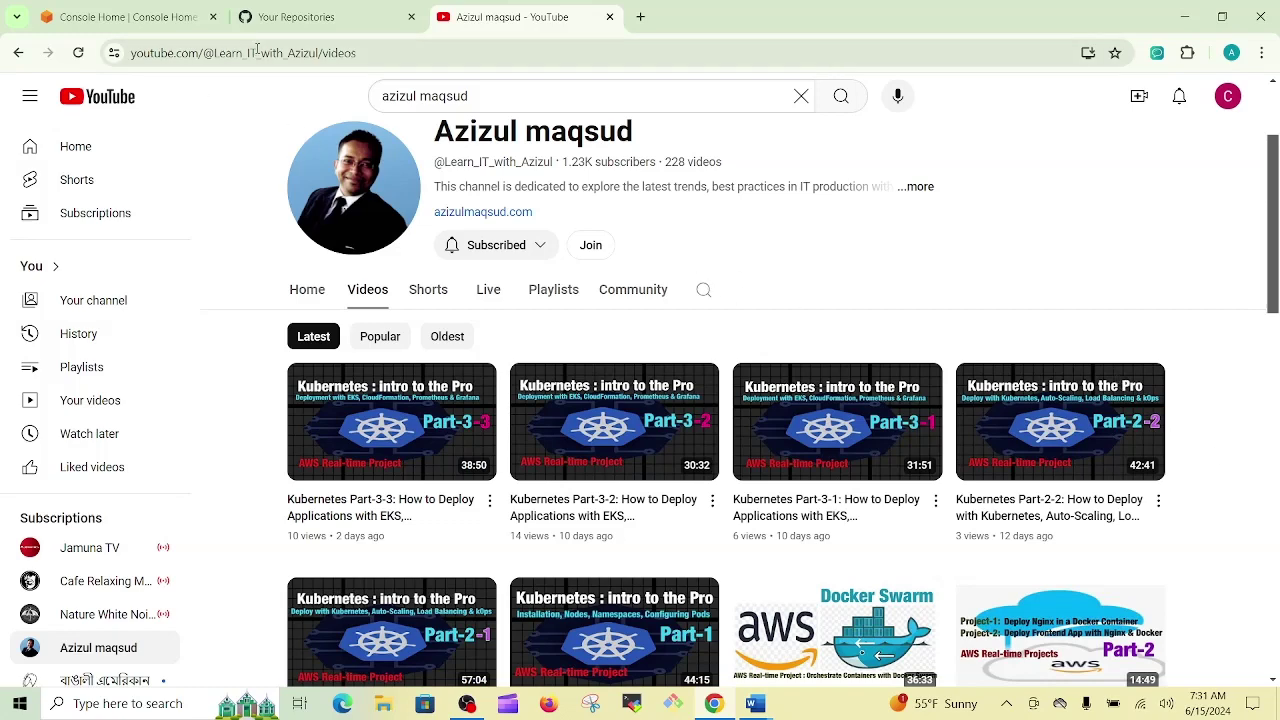
pyautogui.click(293, 16)
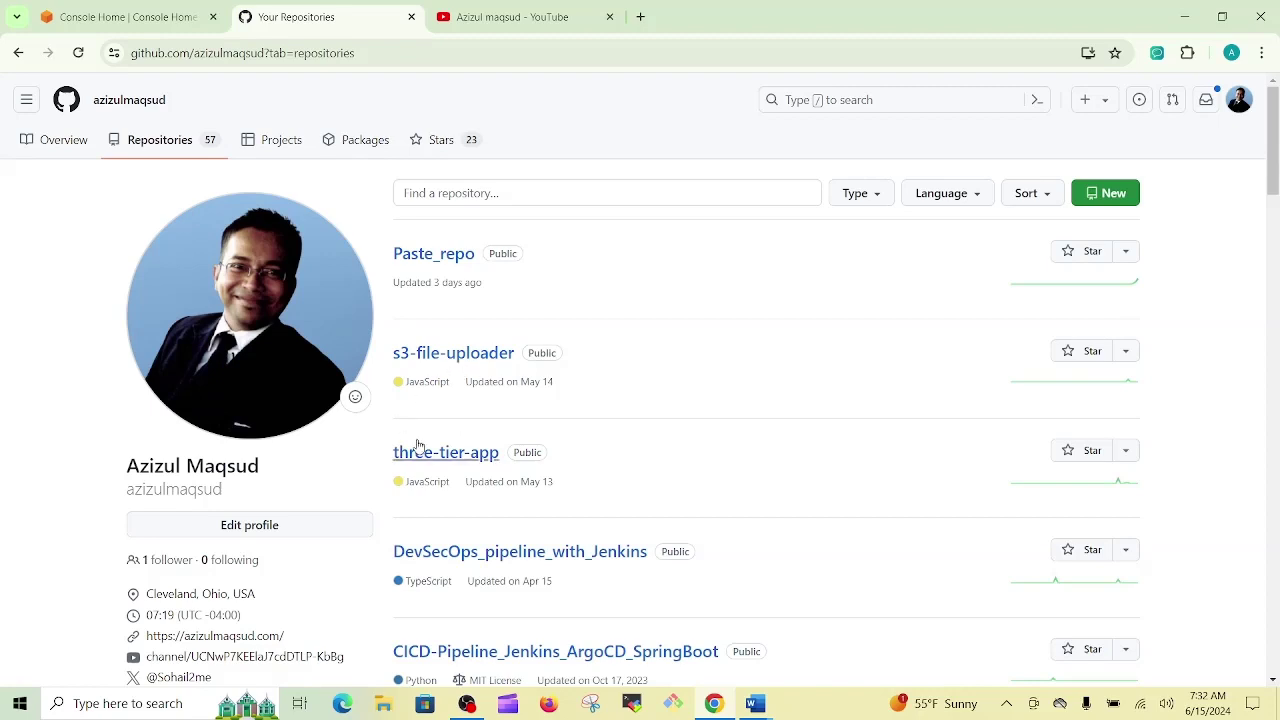
# - Switch to the AWS console, begin launching a new EC2 instance and name it bastion
pyautogui.click(110, 22)
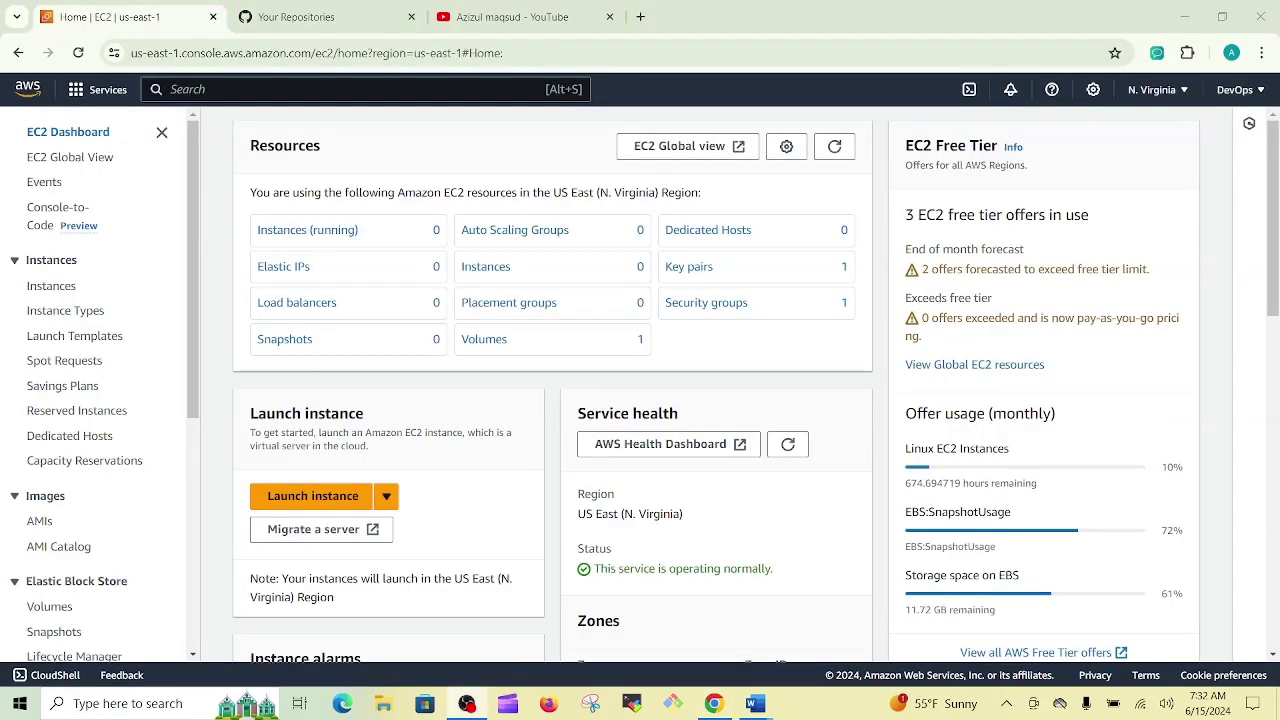
pyautogui.click(325, 495)
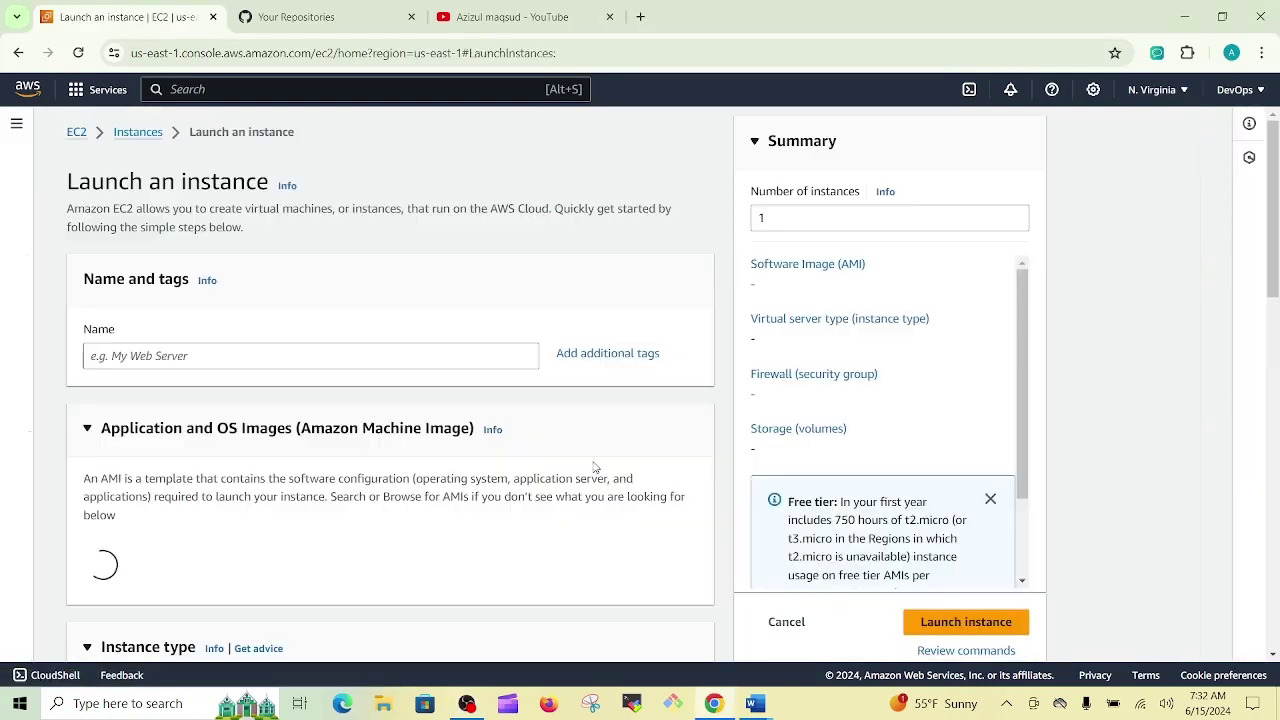
pyautogui.click(412, 355)
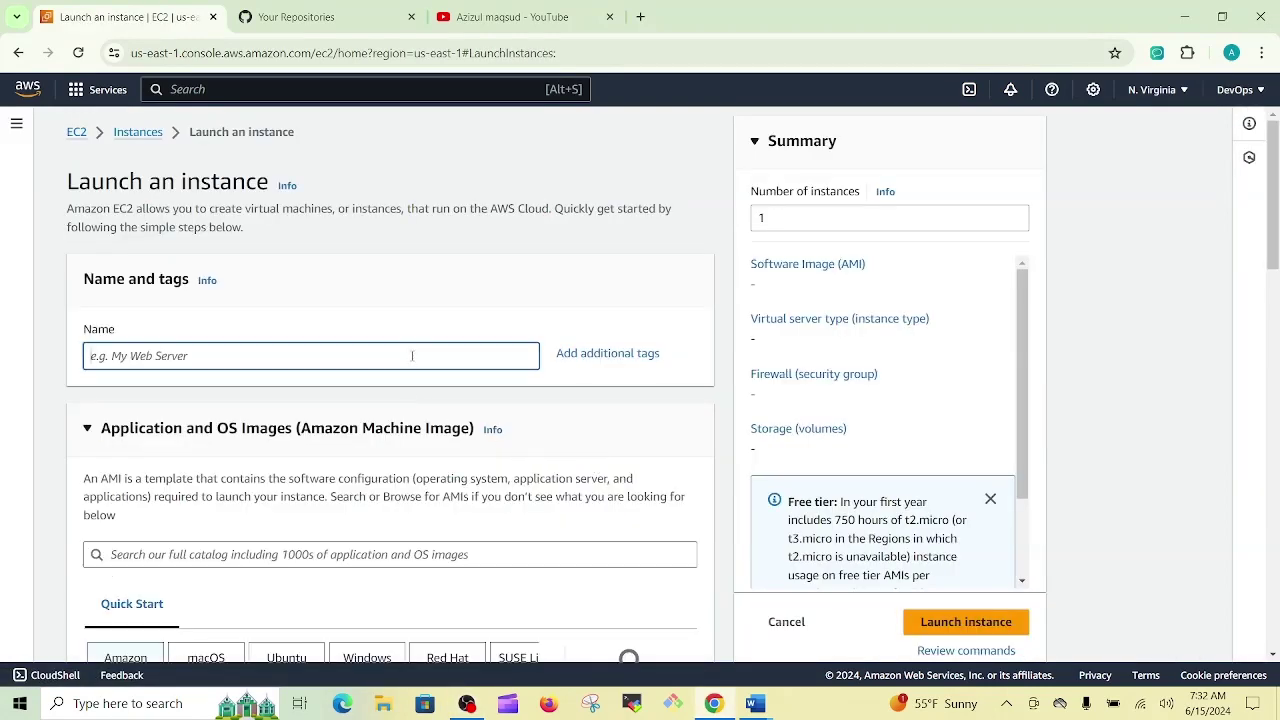
pyautogui.write('bastion')
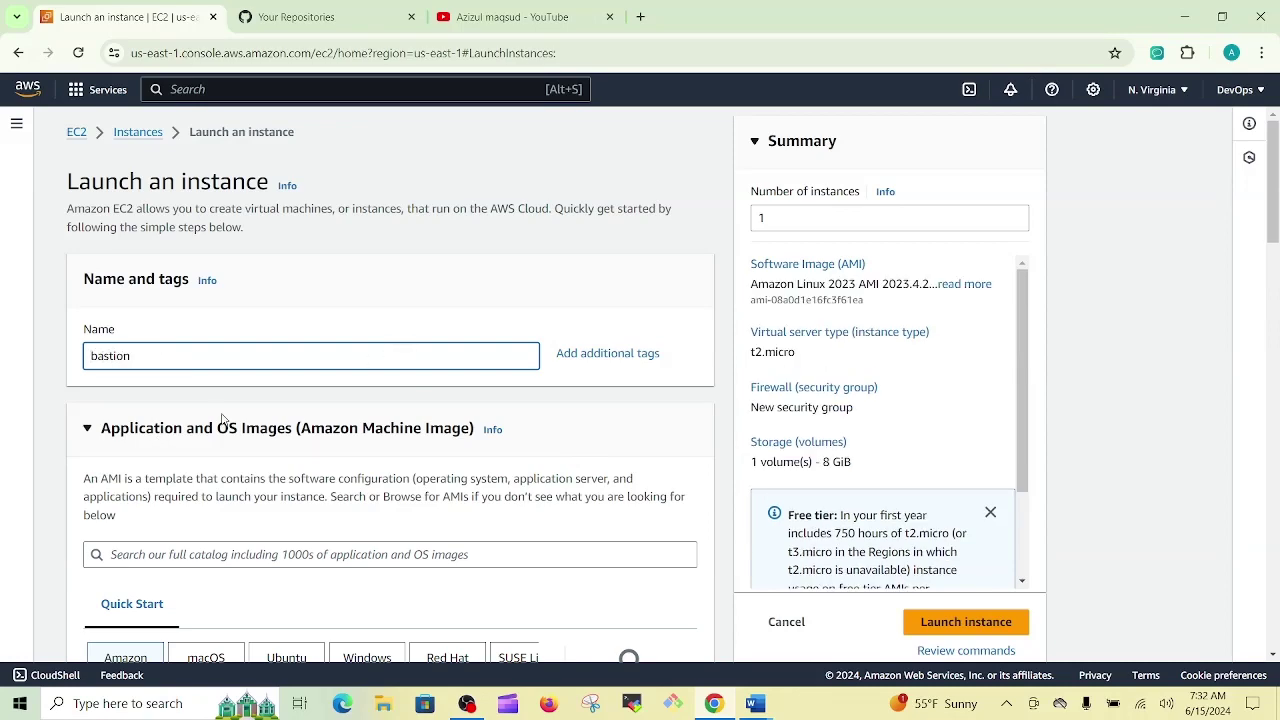
# - Choose the Ubuntu machine image and the existing three-tier key pair for the bastion instance
pyautogui.scroll(-3, 240, 383)
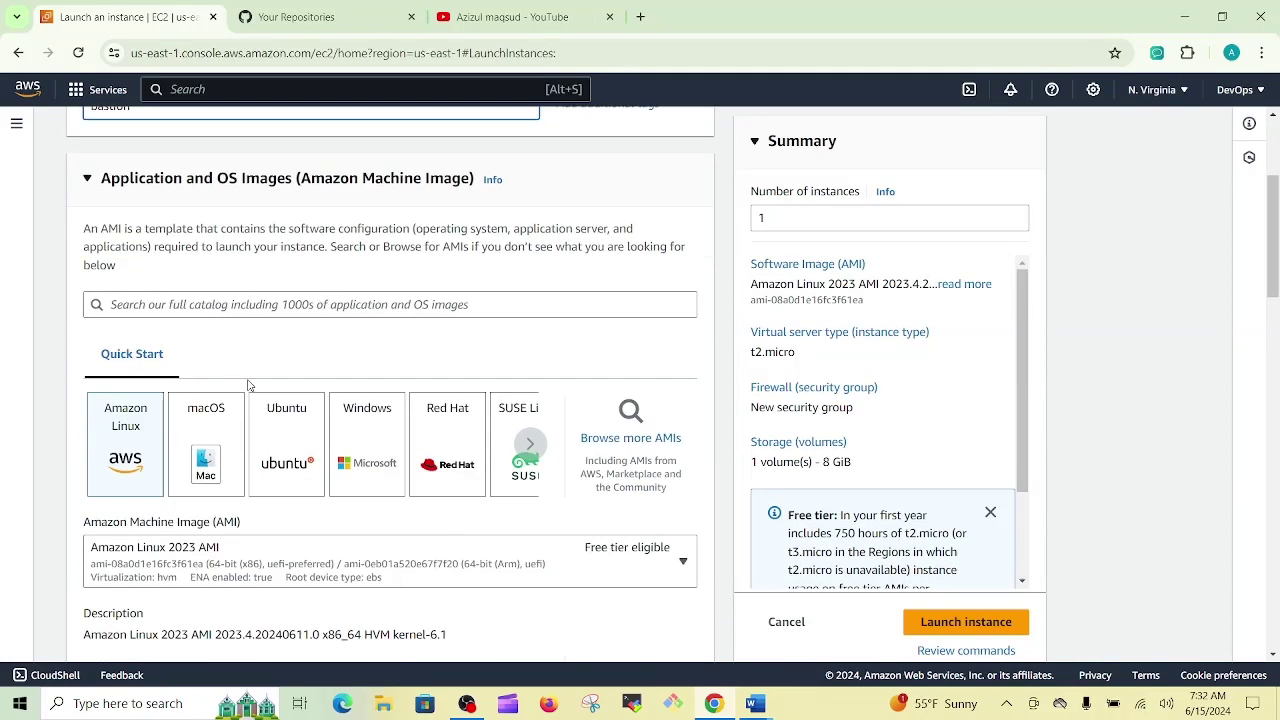
pyautogui.click(297, 447)
pyautogui.scroll(-4, 300, 447)
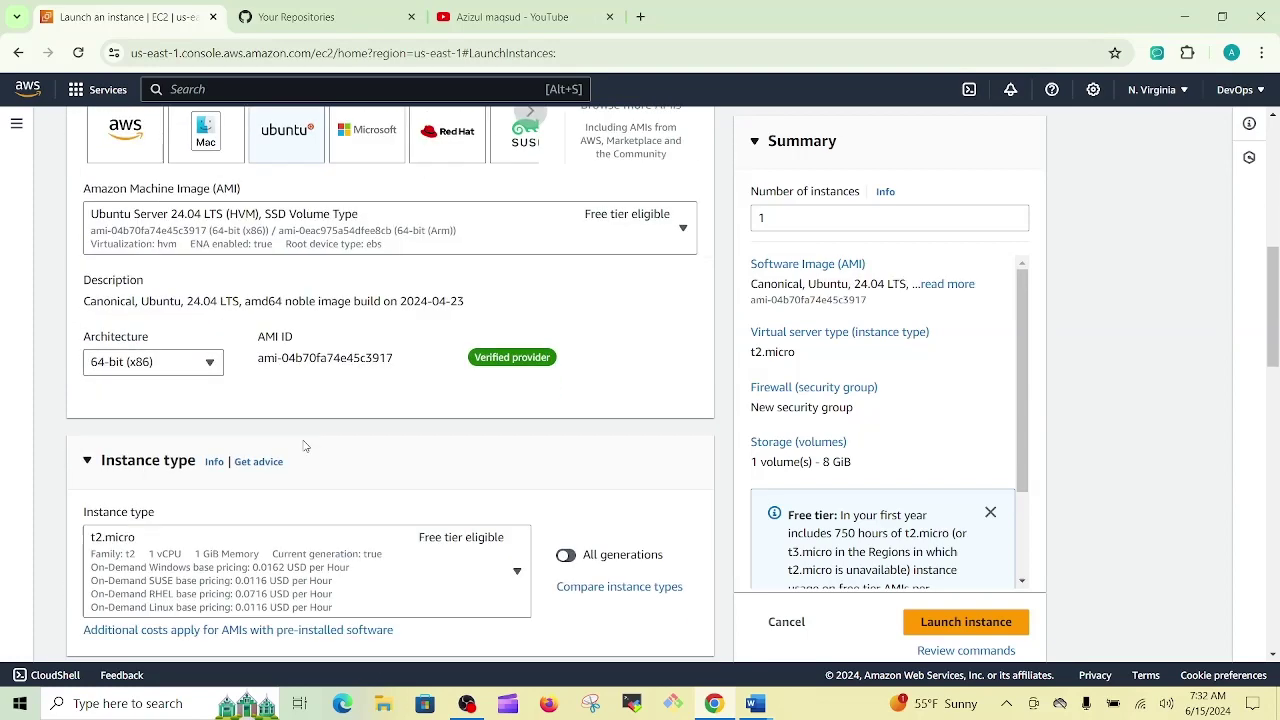
pyautogui.scroll(-3, 305, 447)
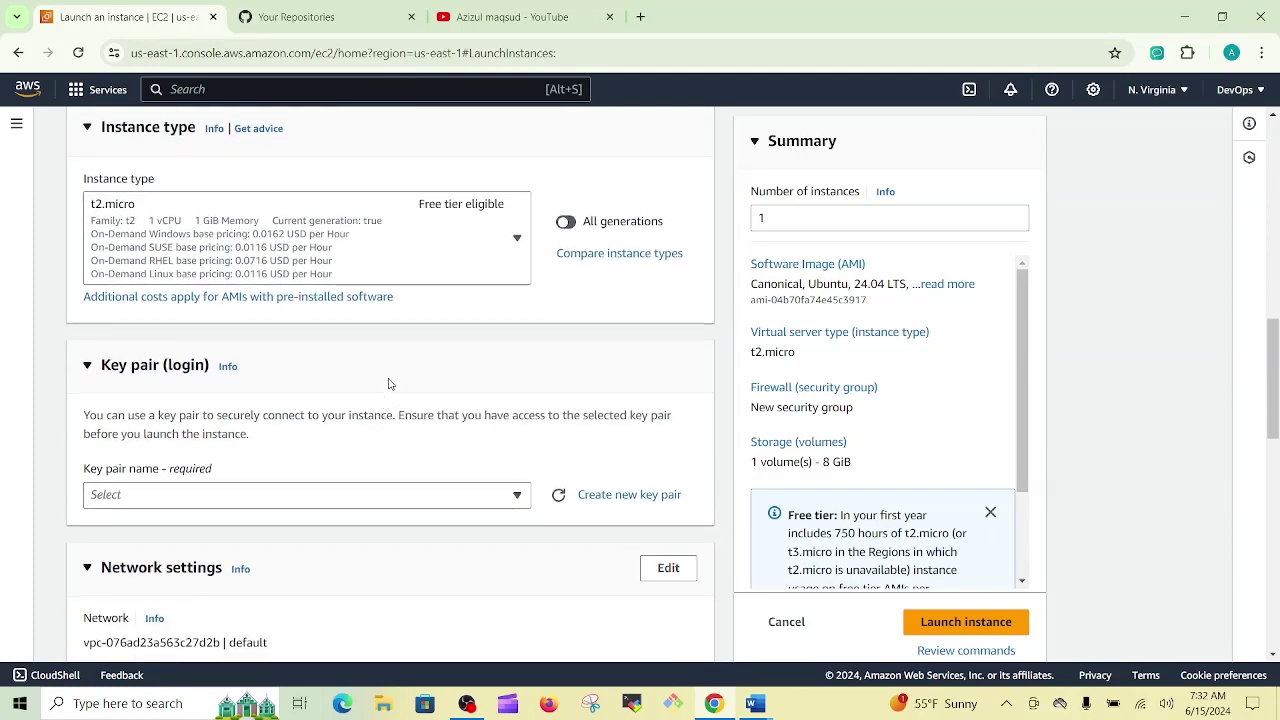
pyautogui.click(381, 497)
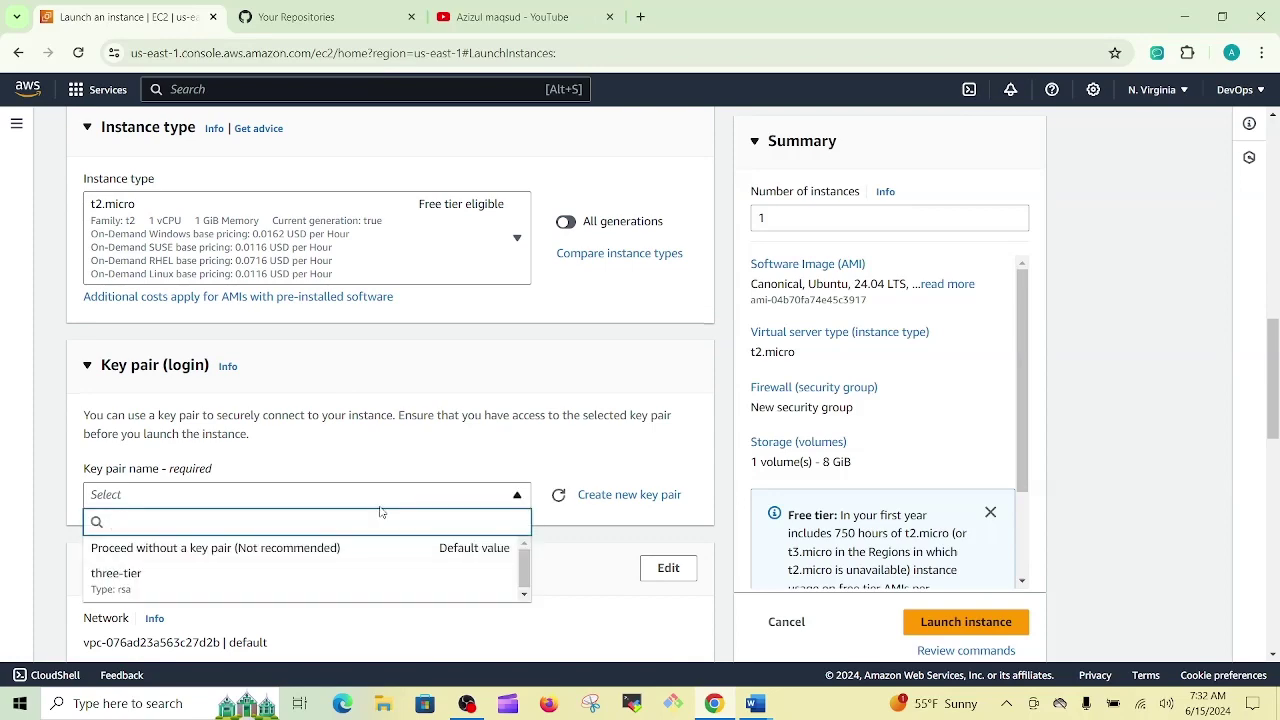
pyautogui.click(359, 578)
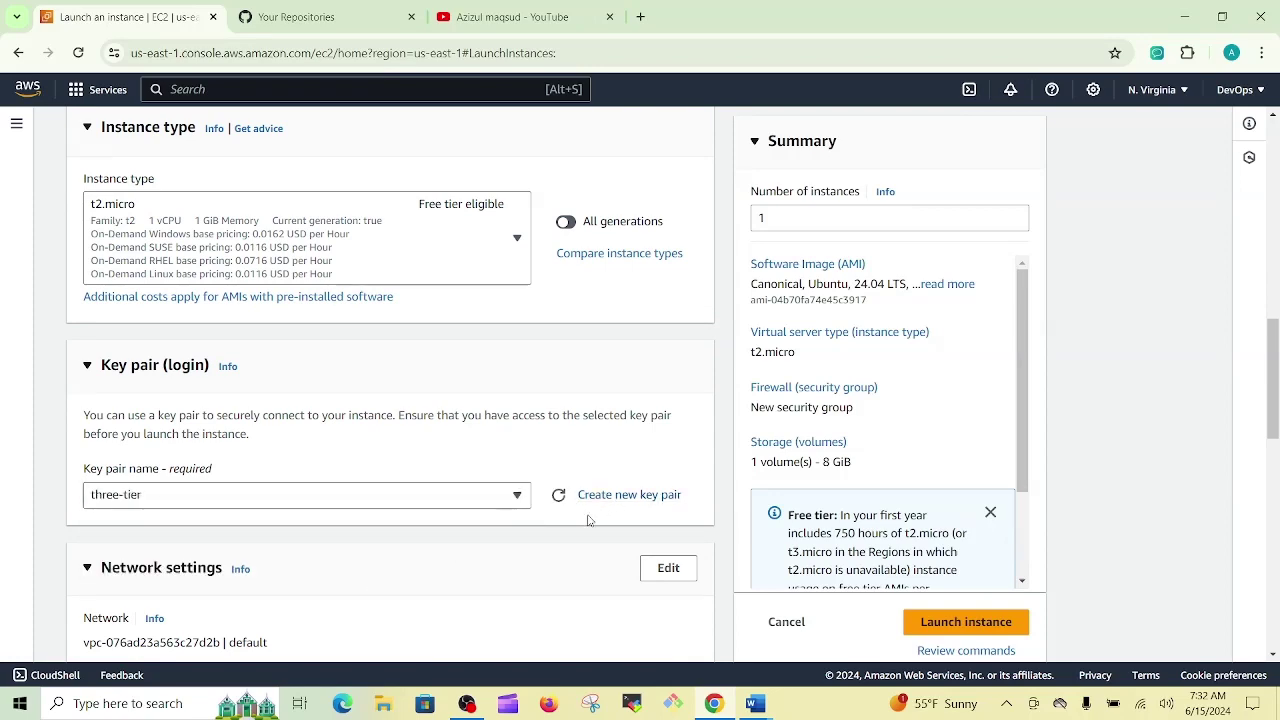
# - Assign the existing default security group to the bastion instance and launch it
pyautogui.scroll(-2, 588, 520)
pyautogui.scroll(-1, 575, 505)
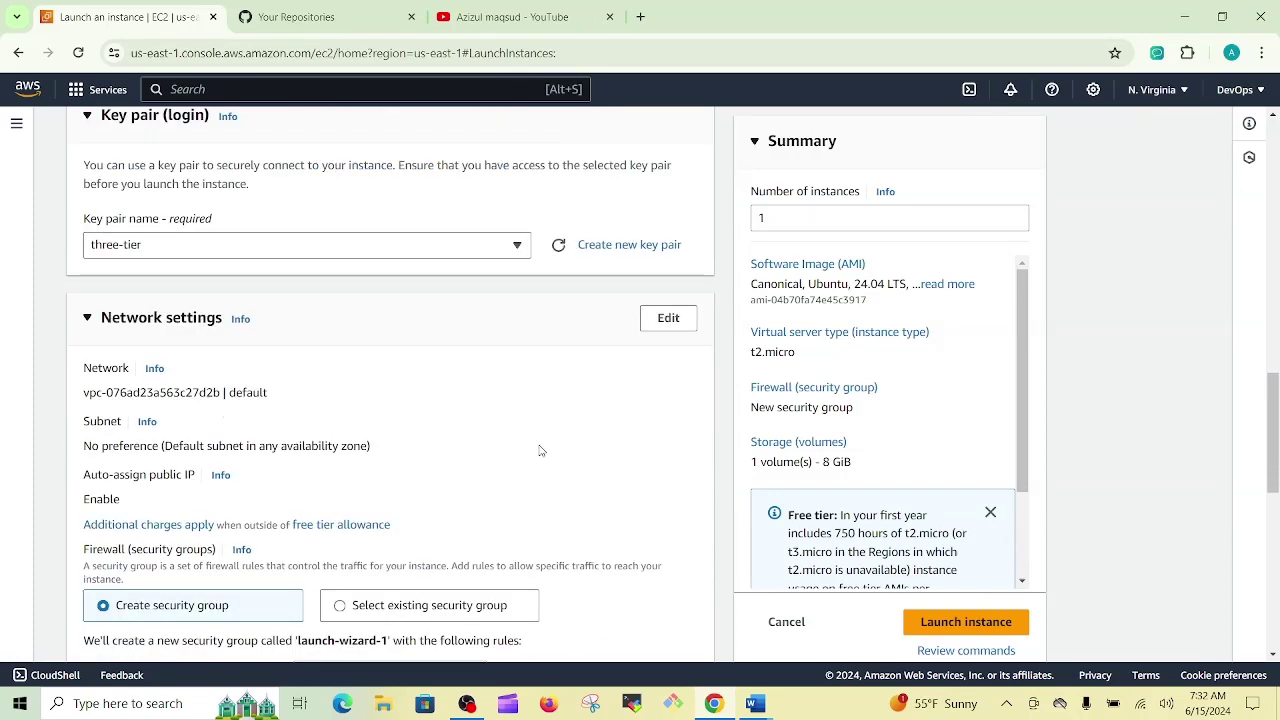
pyautogui.scroll(-2, 486, 457)
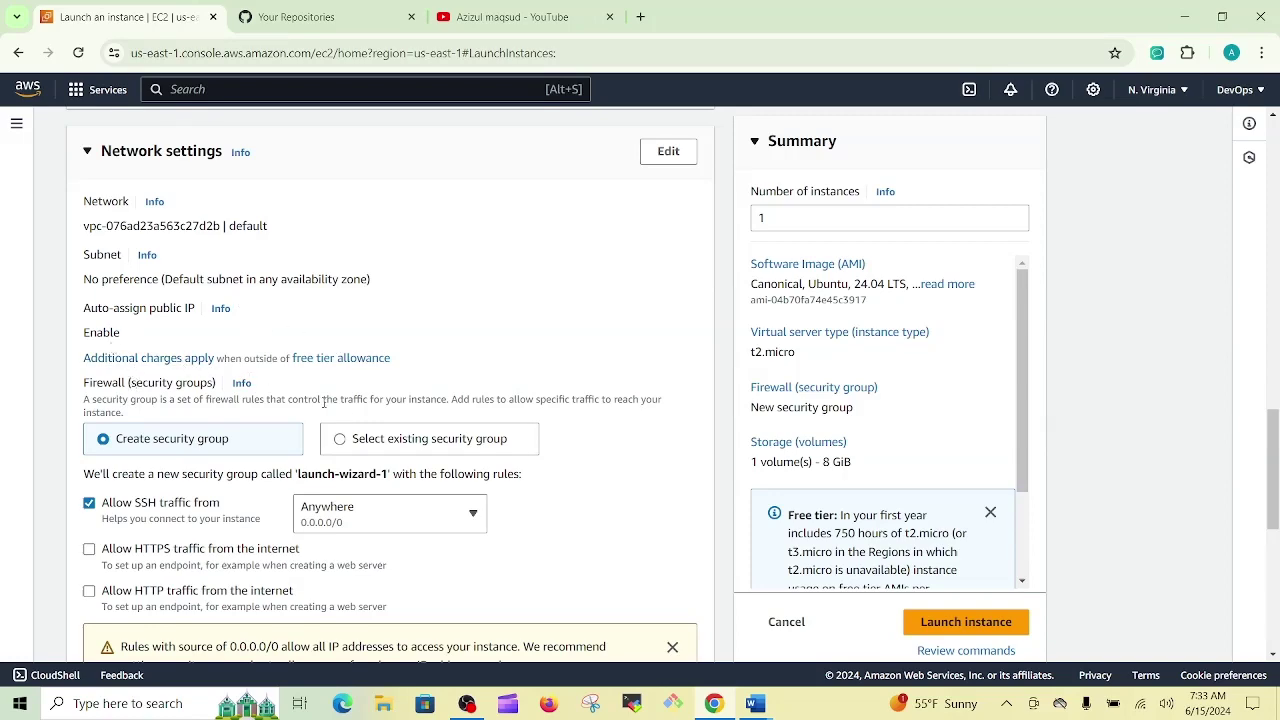
pyautogui.click(372, 444)
pyautogui.scroll(-1, 378, 440)
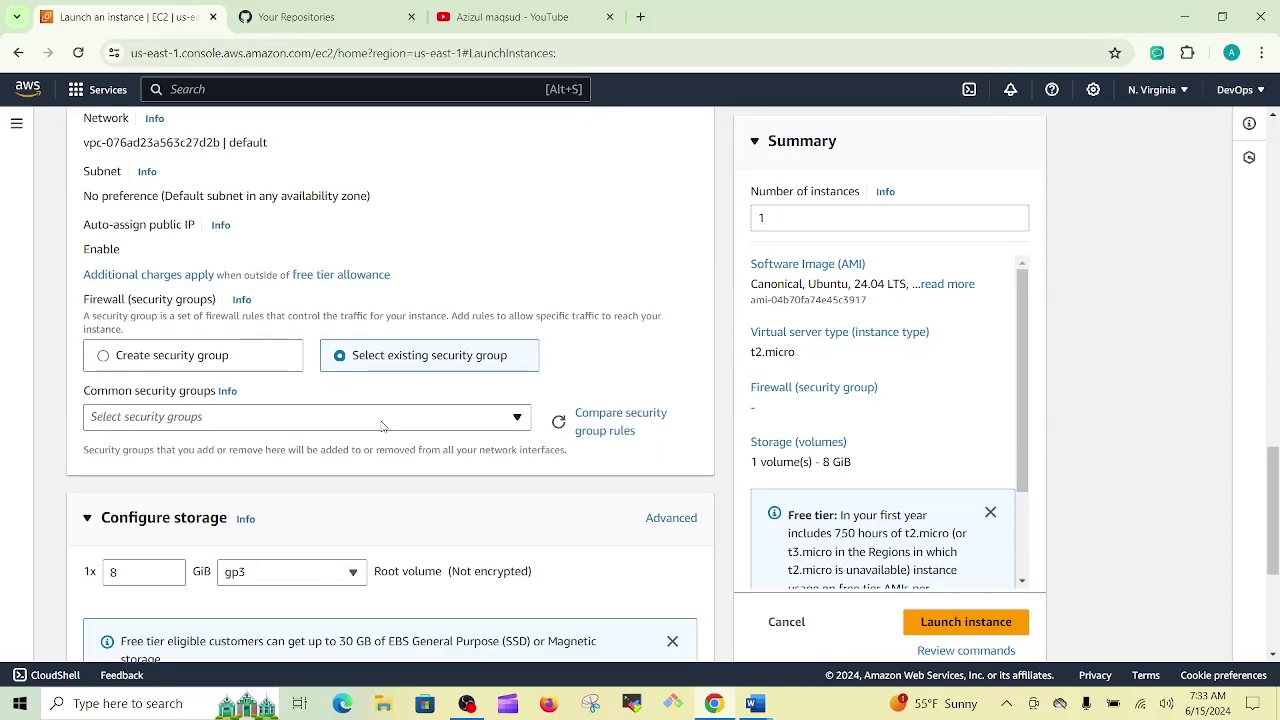
pyautogui.click(383, 421)
pyautogui.click(348, 474)
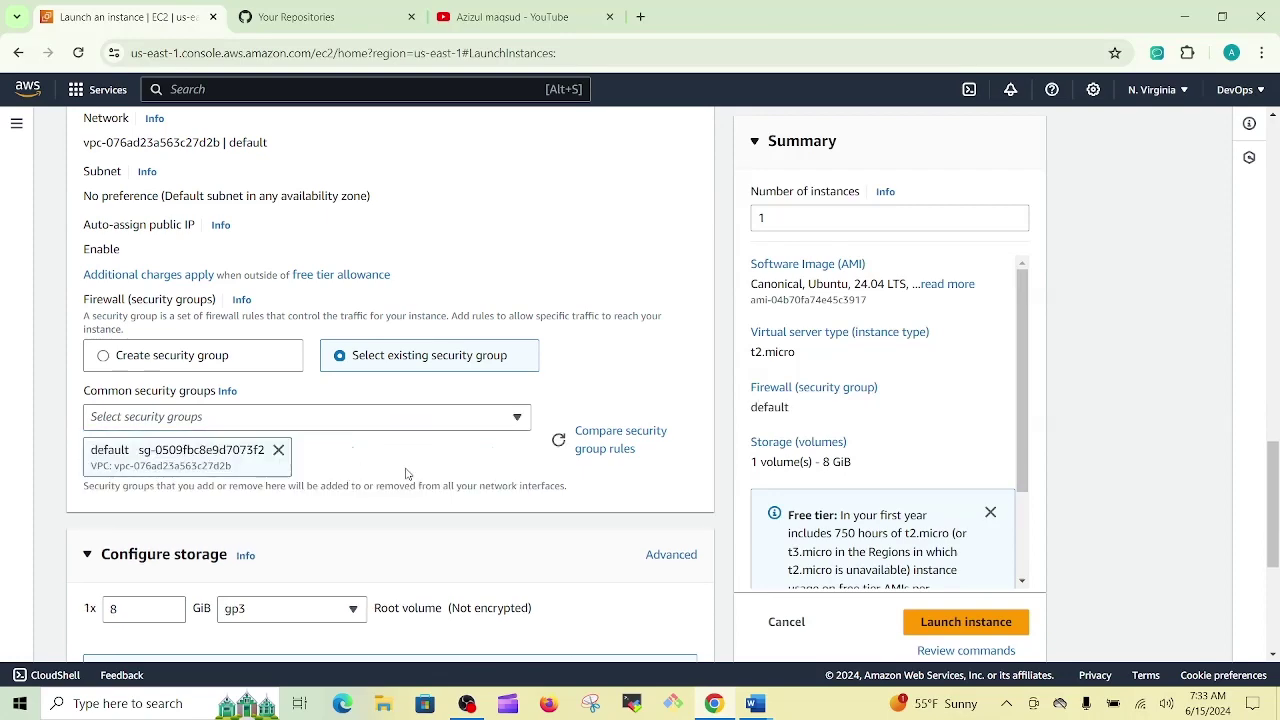
pyautogui.scroll(-3, 450, 474)
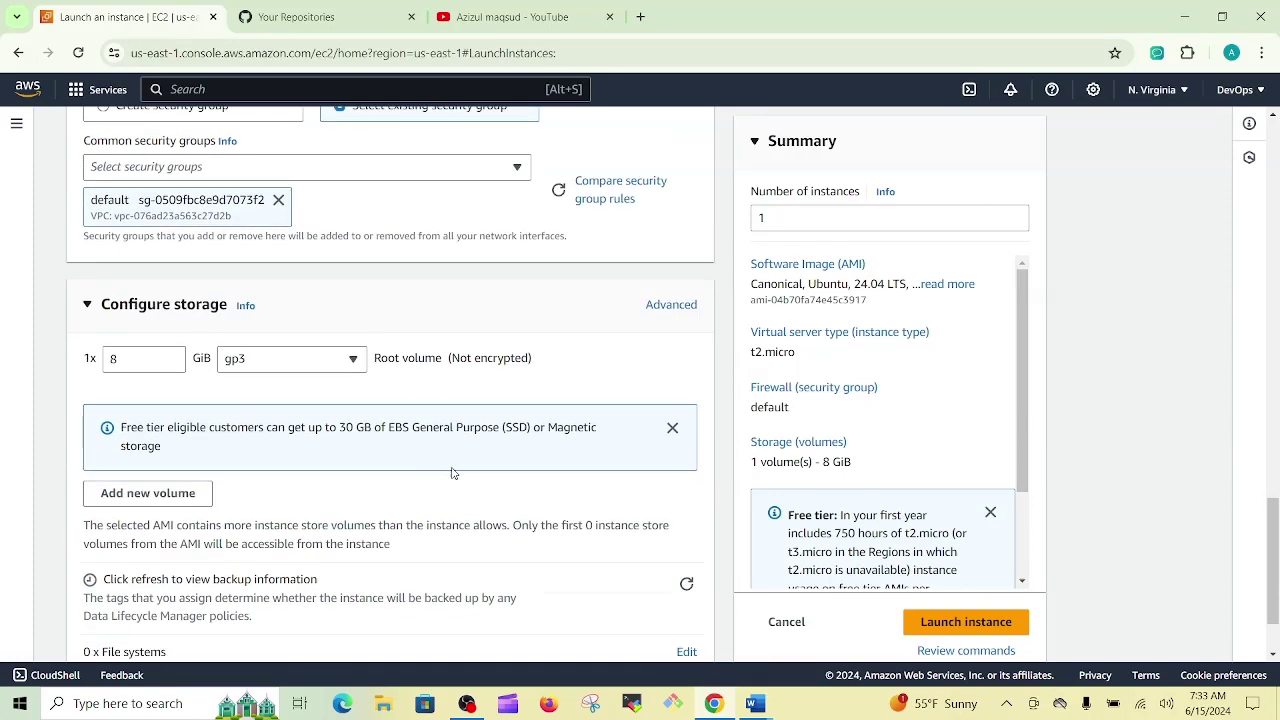
pyautogui.click(957, 631)
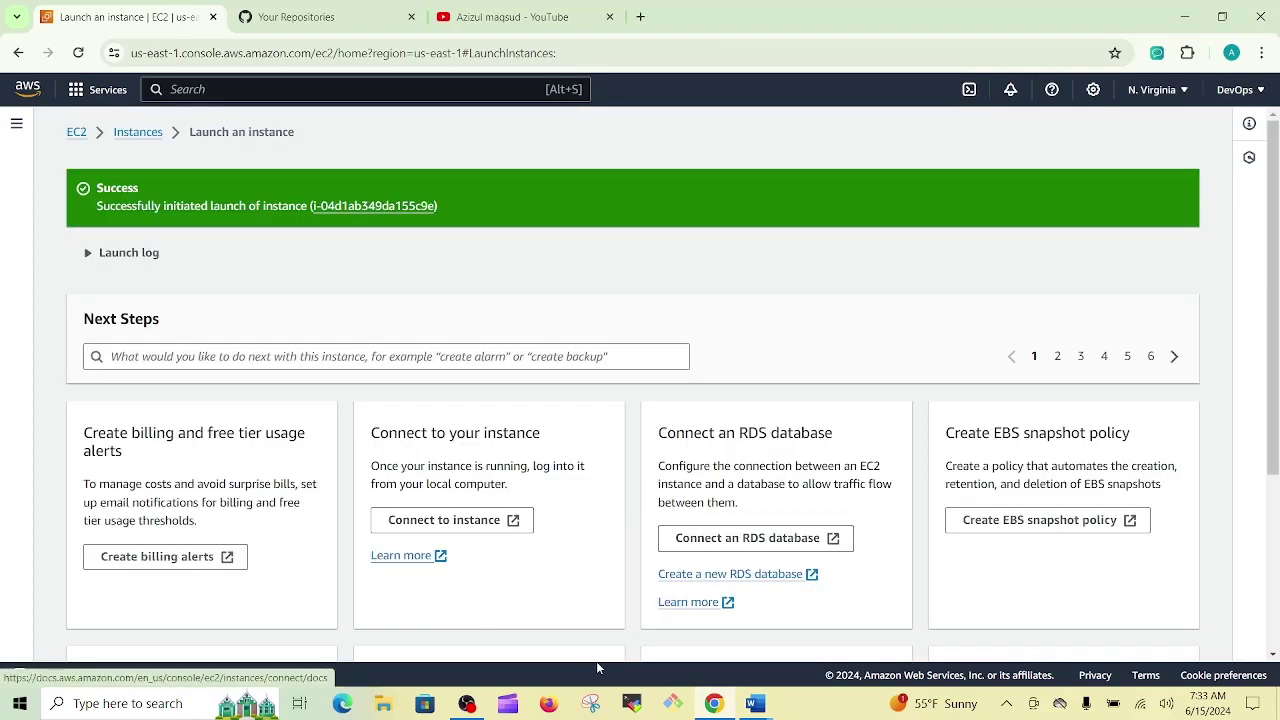
# - Open MobaXterm, maximize its window, and return to the EC2 launch page
pyautogui.click(633, 704)
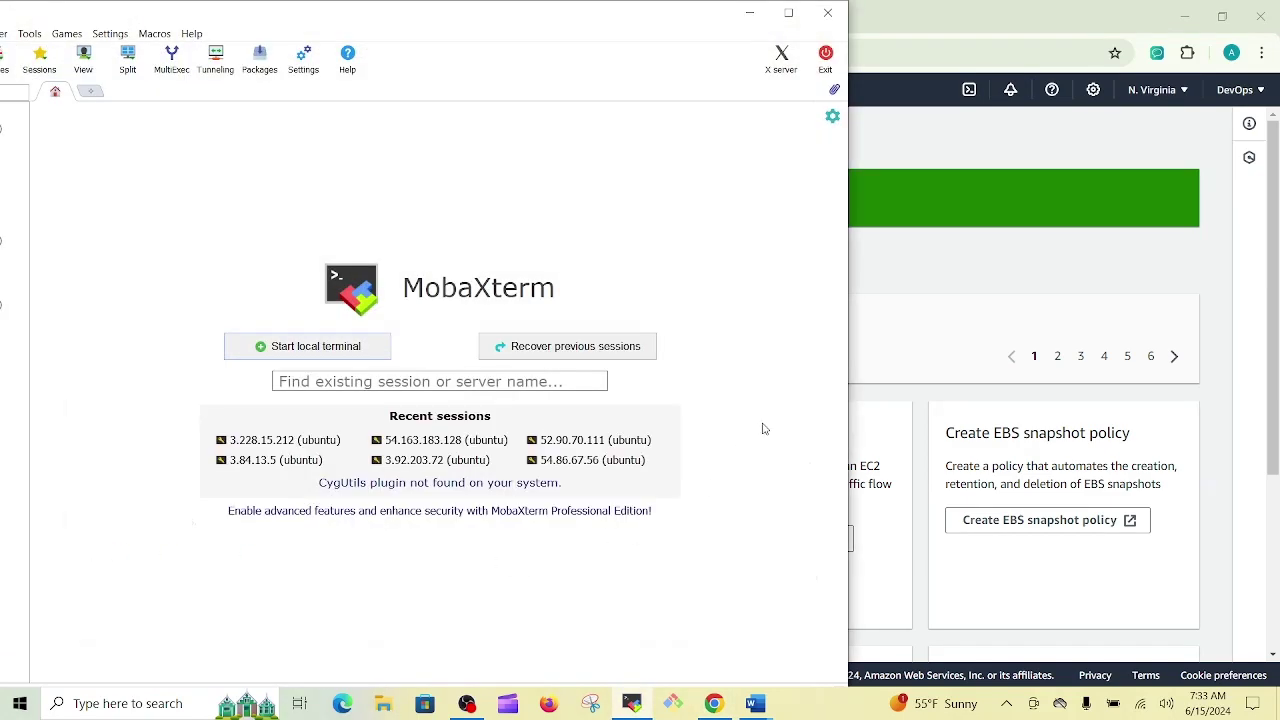
pyautogui.click(788, 13)
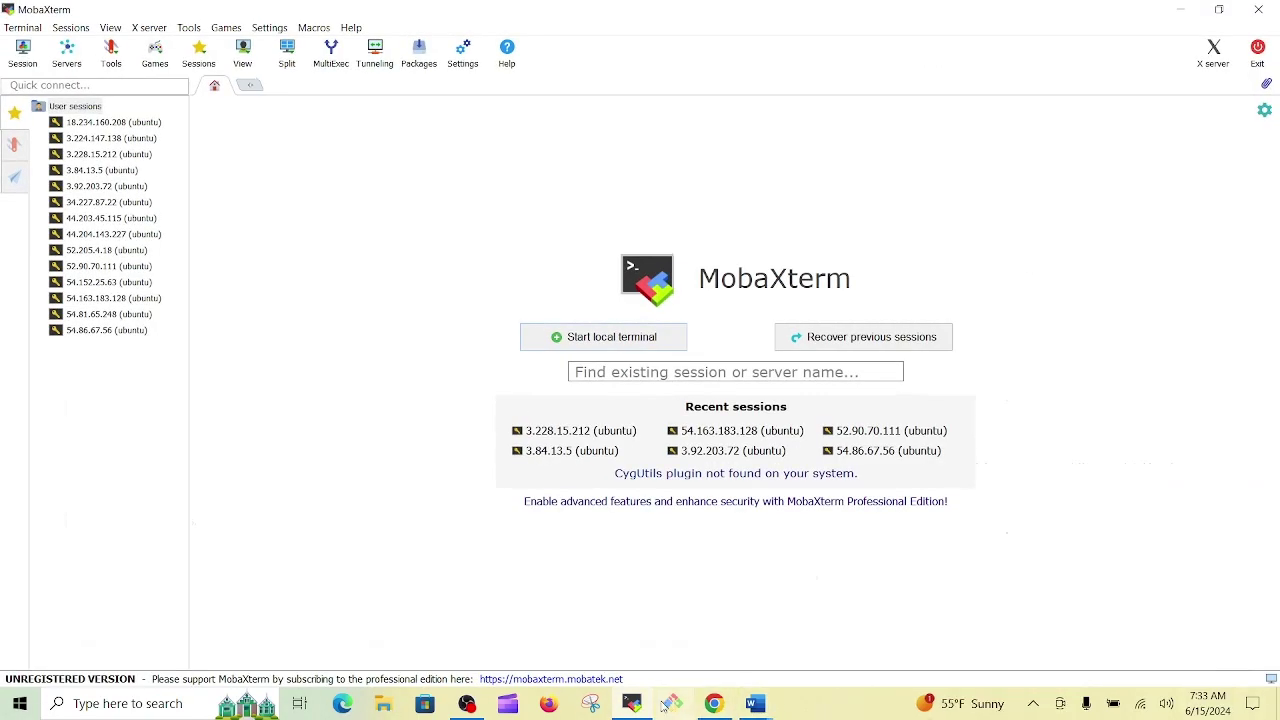
pyautogui.click(633, 704)
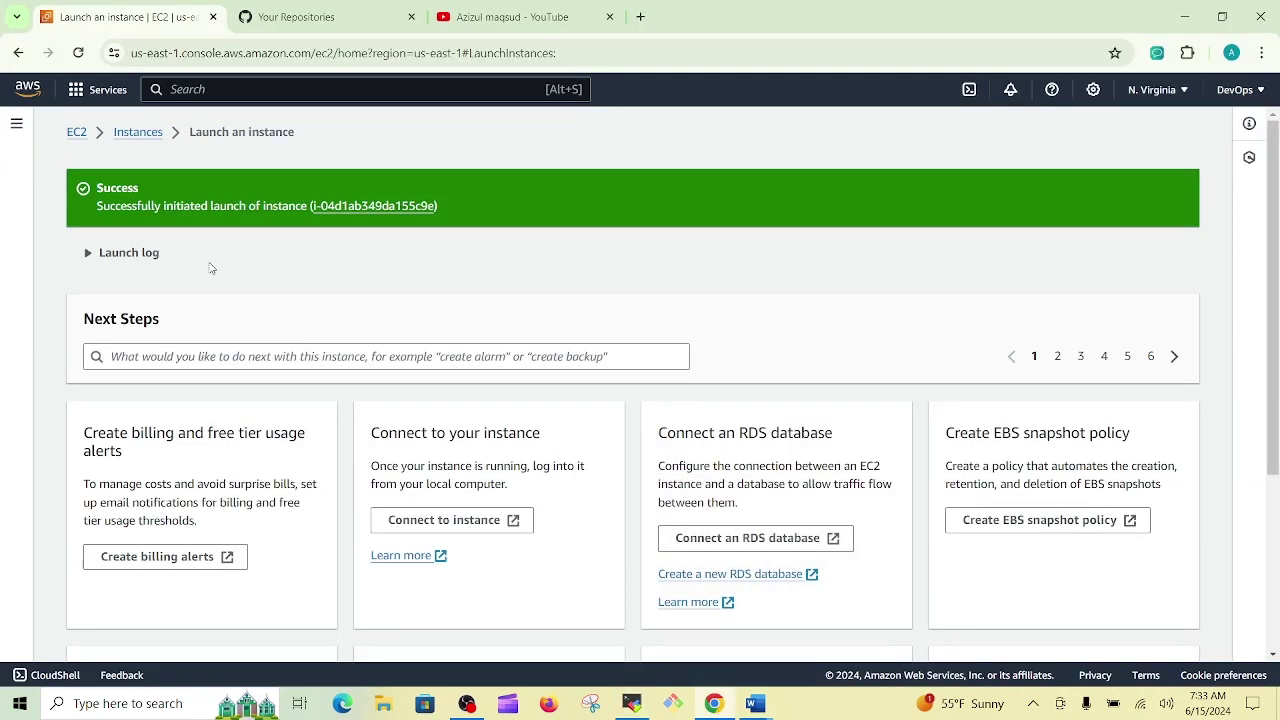
# - Select bastion in the EC2 instances list and copy its public IPv4 address
pyautogui.click(130, 135)
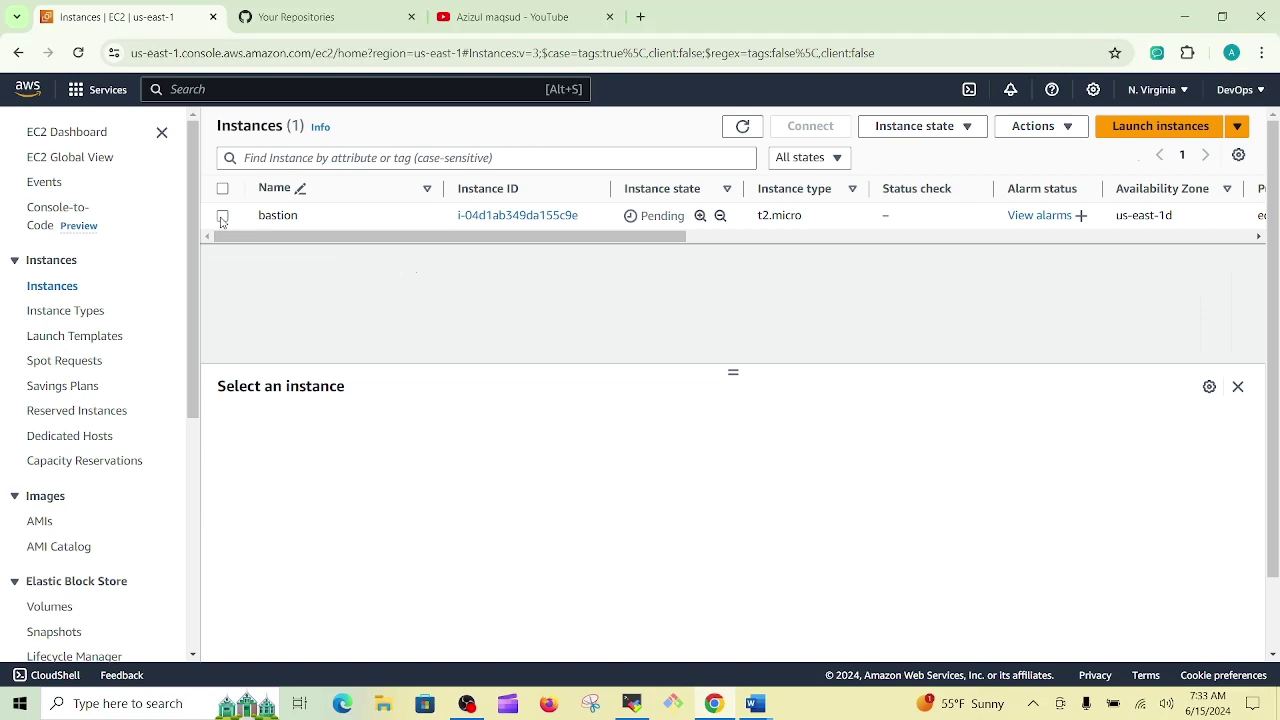
pyautogui.click(222, 216)
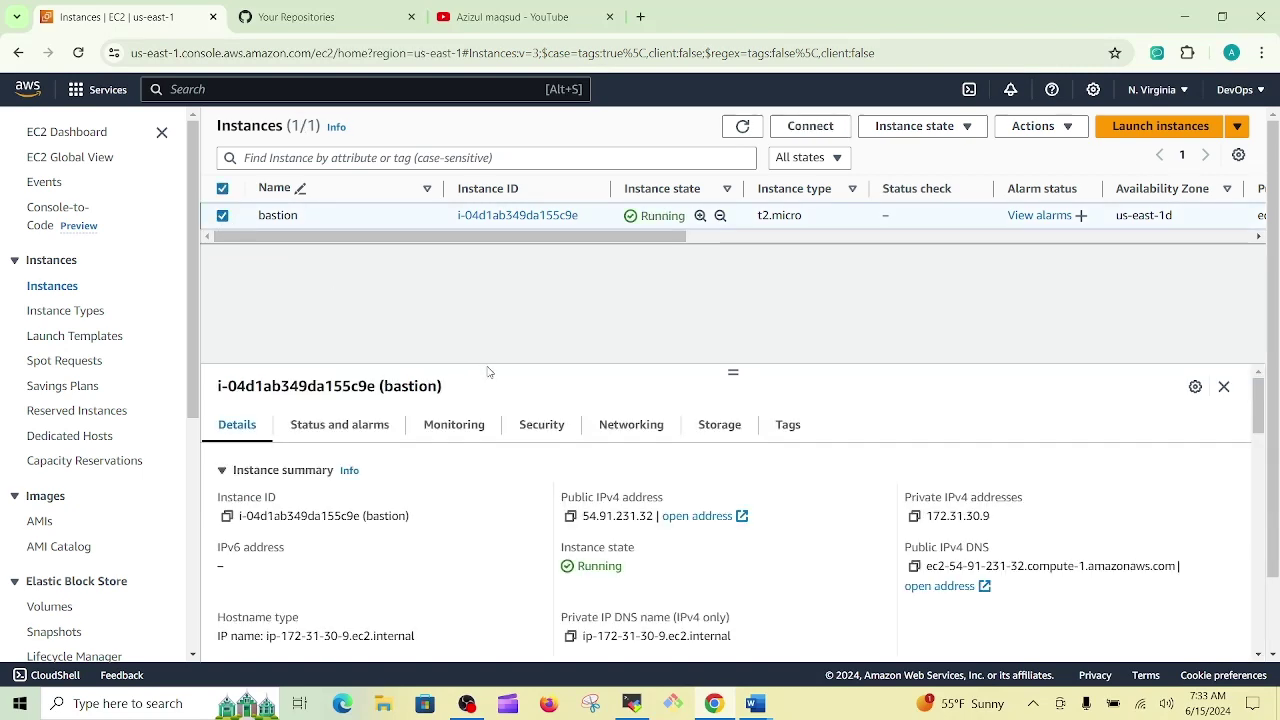
pyautogui.click(571, 520)
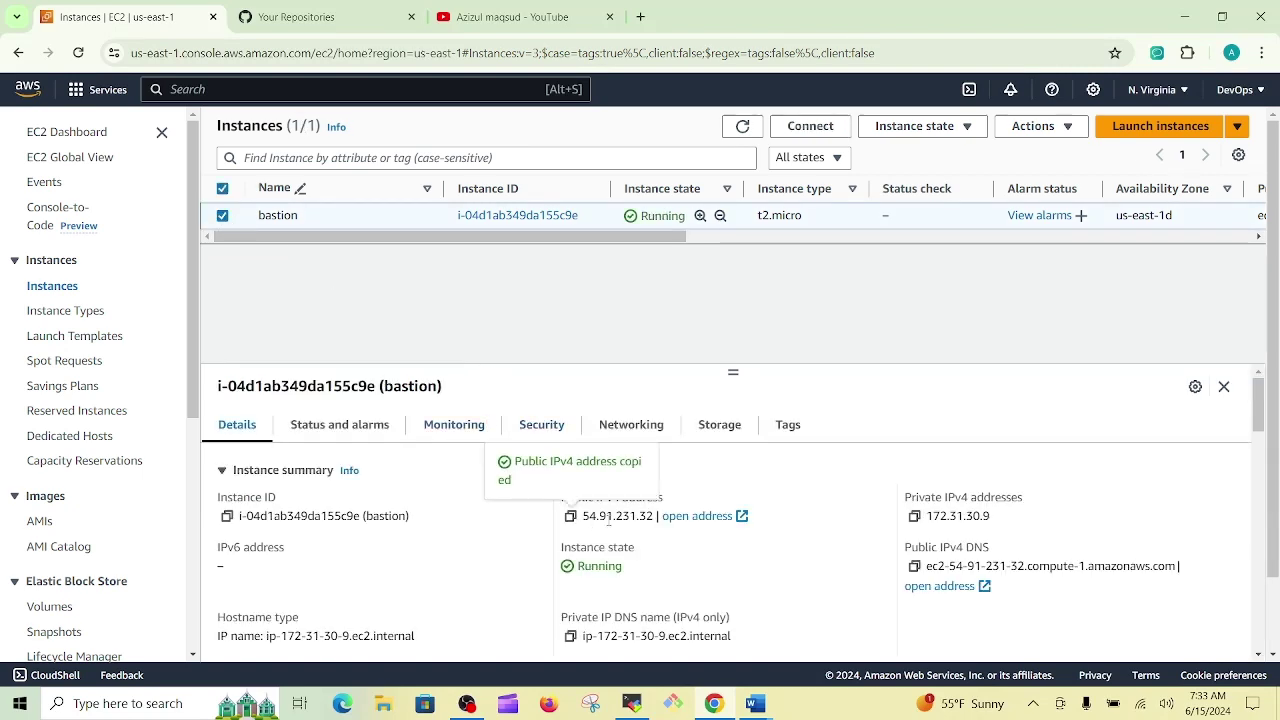
# - In MobaXterm, set up a new SSH session with remote host 54.91.231.32 and username ubuntu
pyautogui.click(634, 706)
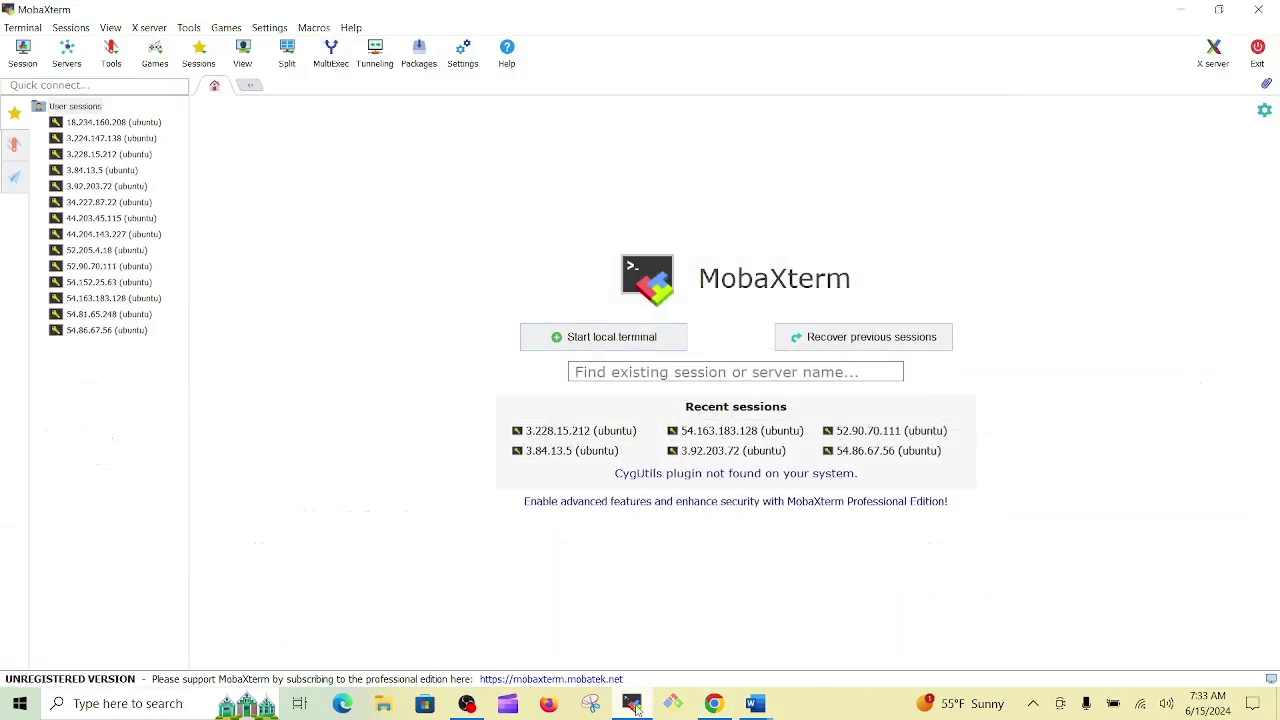
pyautogui.click(33, 55)
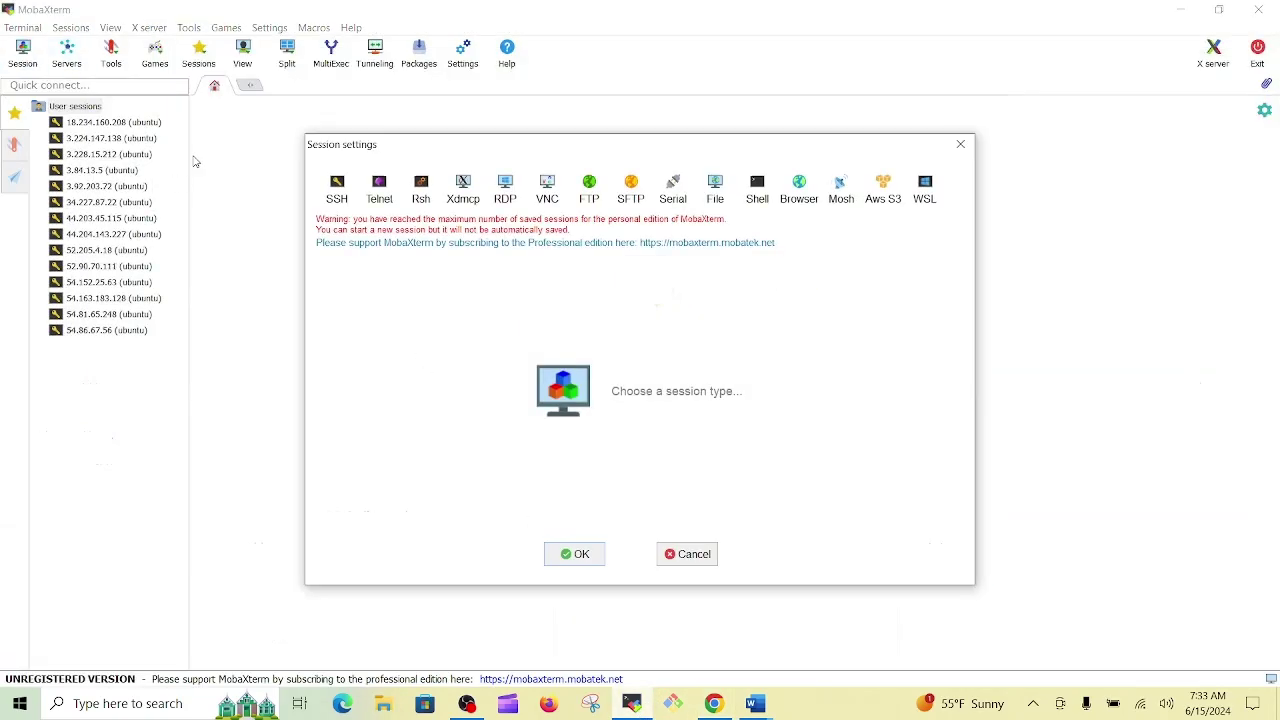
pyautogui.click(325, 187)
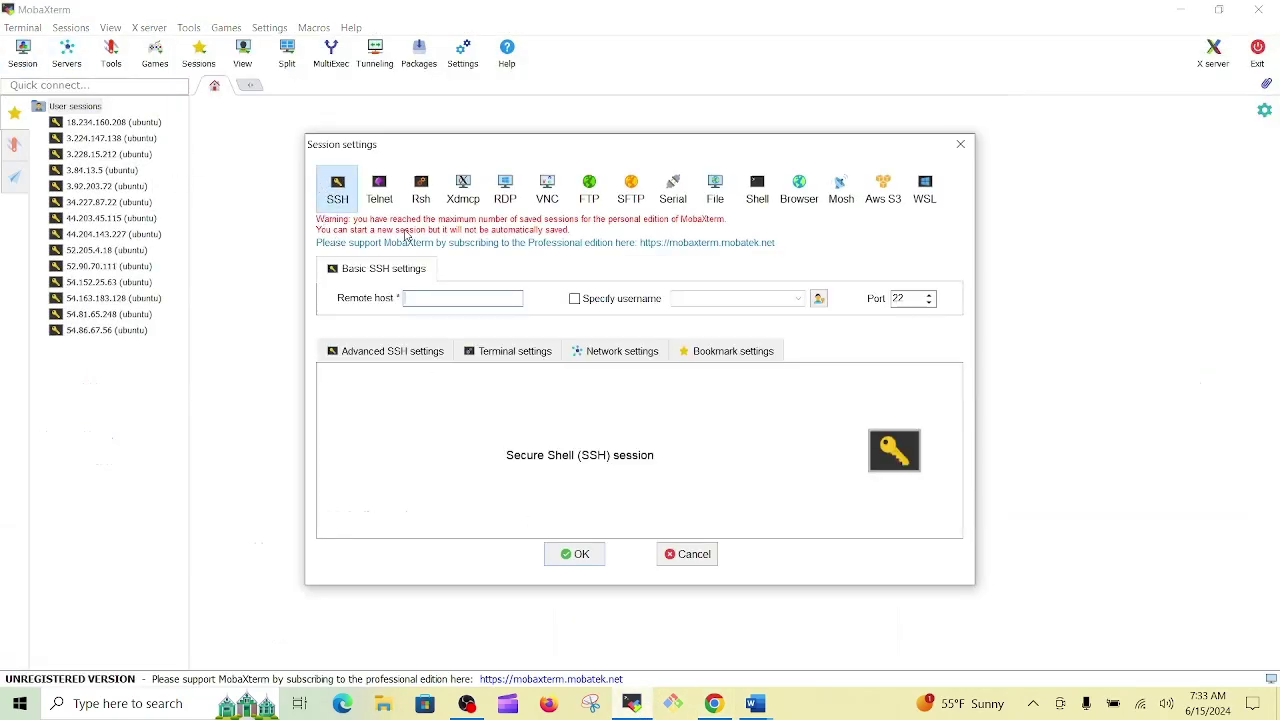
pyautogui.hotkey('ctrl', 'v')
pyautogui.click(580, 305)
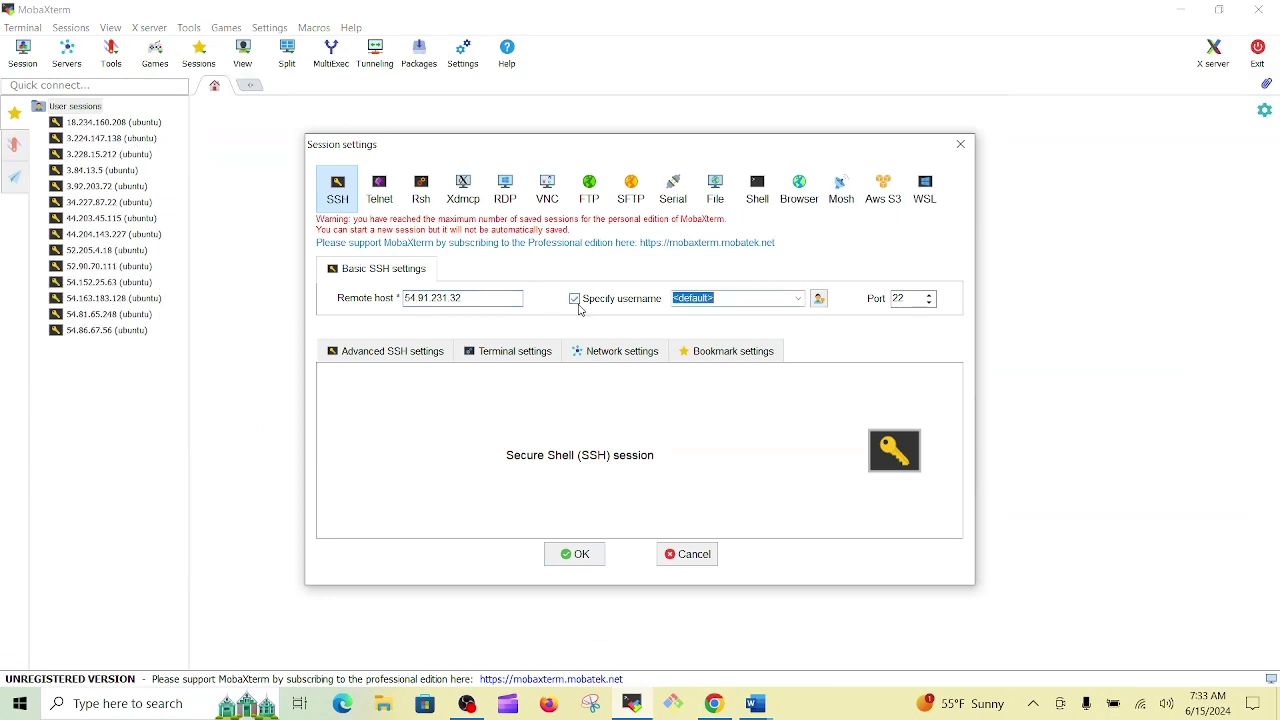
pyautogui.write('ubuntu')
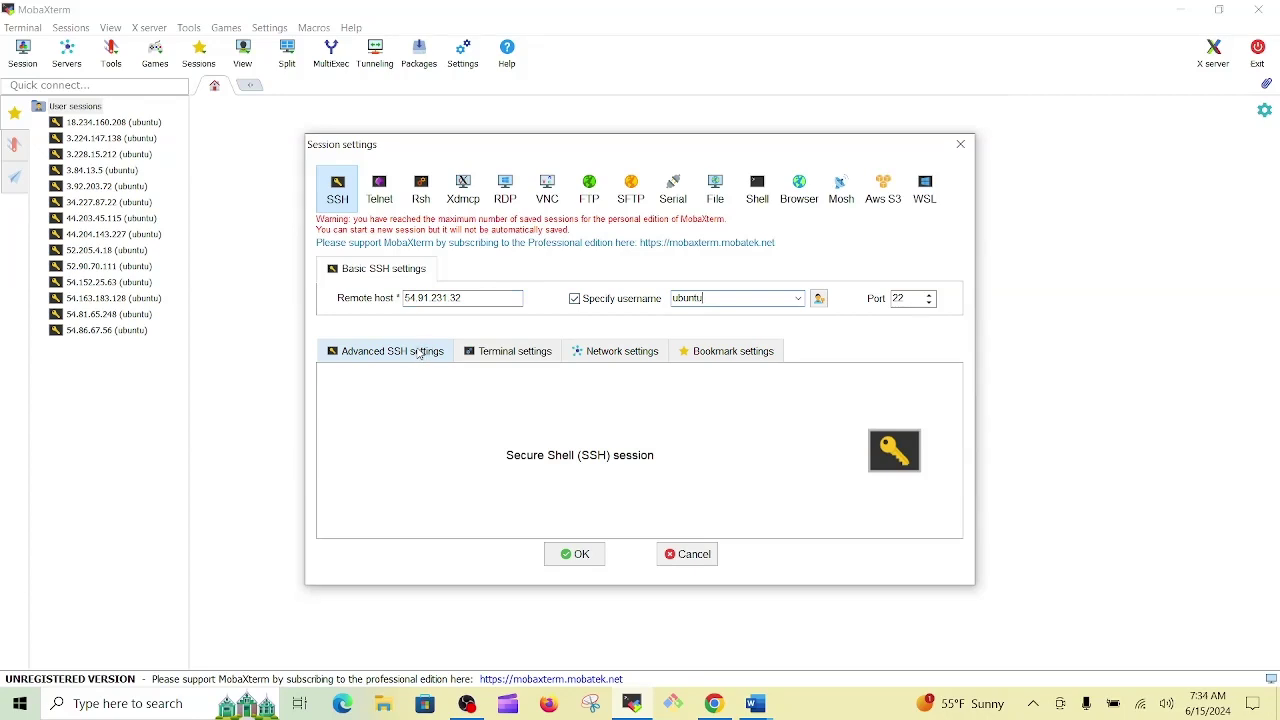
# - Set the SSH session to use the private key file three-tier.pem from Downloads and start the connection
pyautogui.click(421, 355)
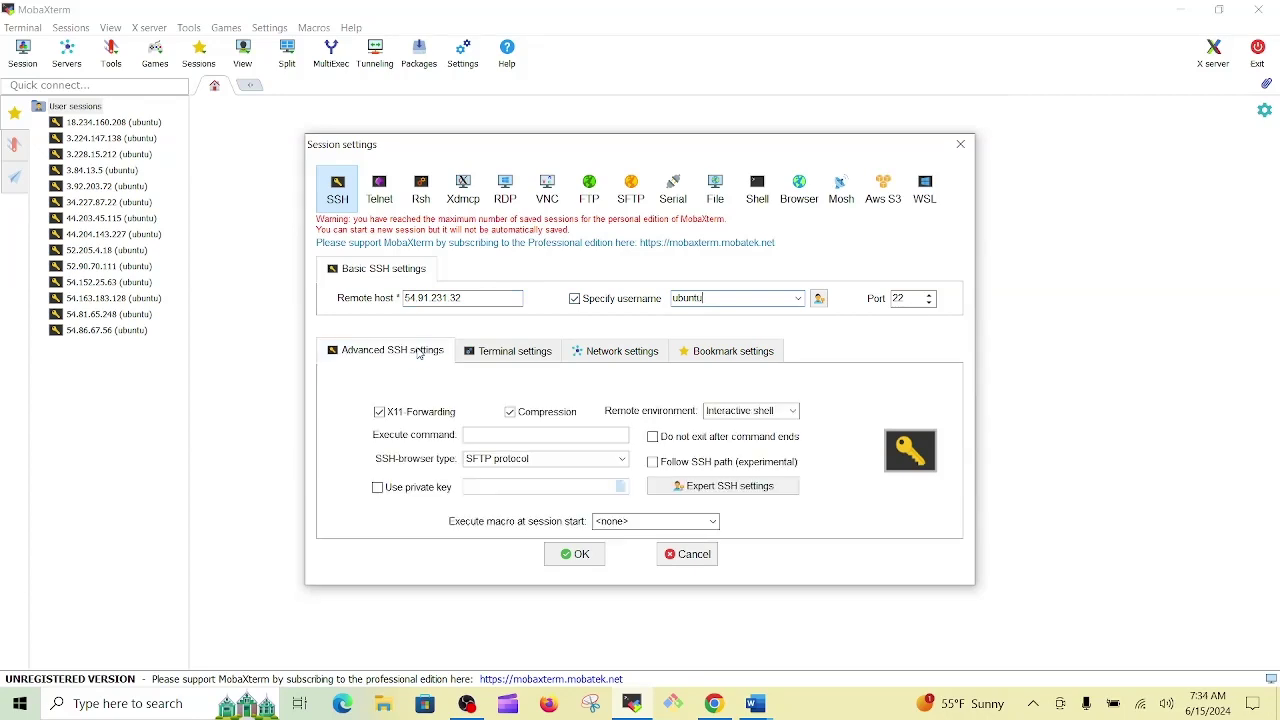
pyautogui.click(378, 489)
pyautogui.click(622, 489)
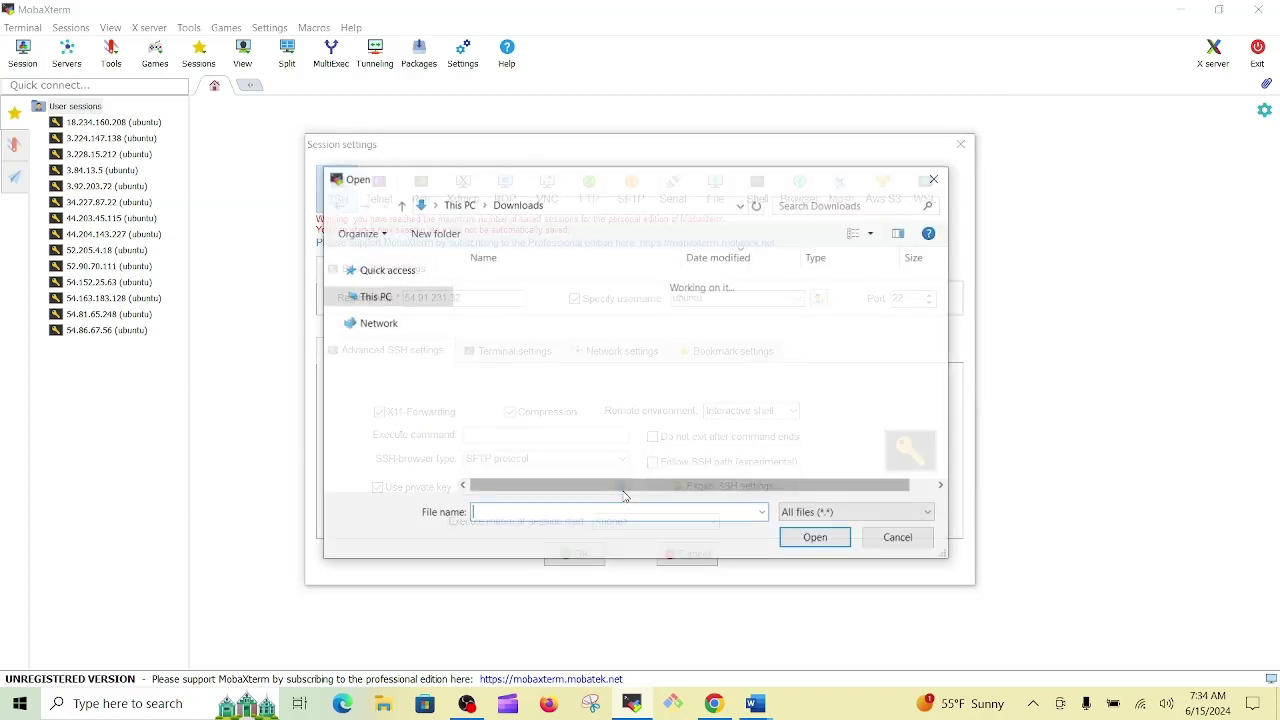
pyautogui.click(536, 404)
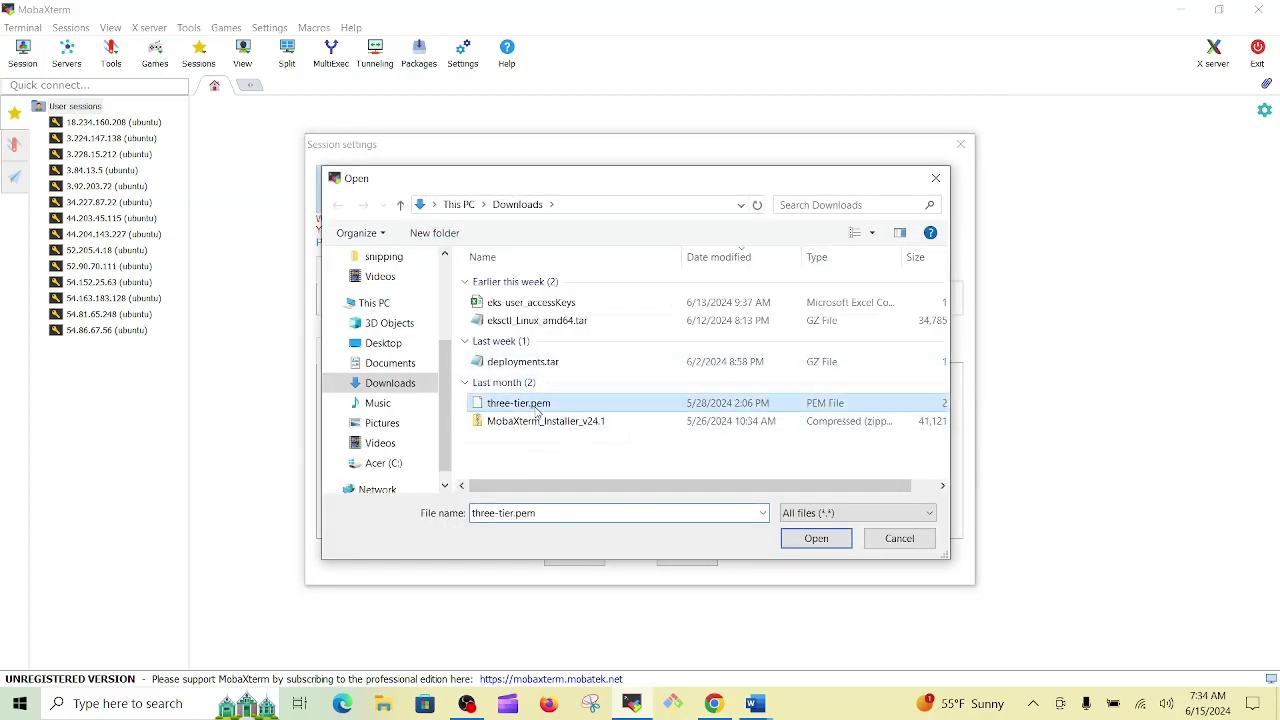
pyautogui.click(815, 539)
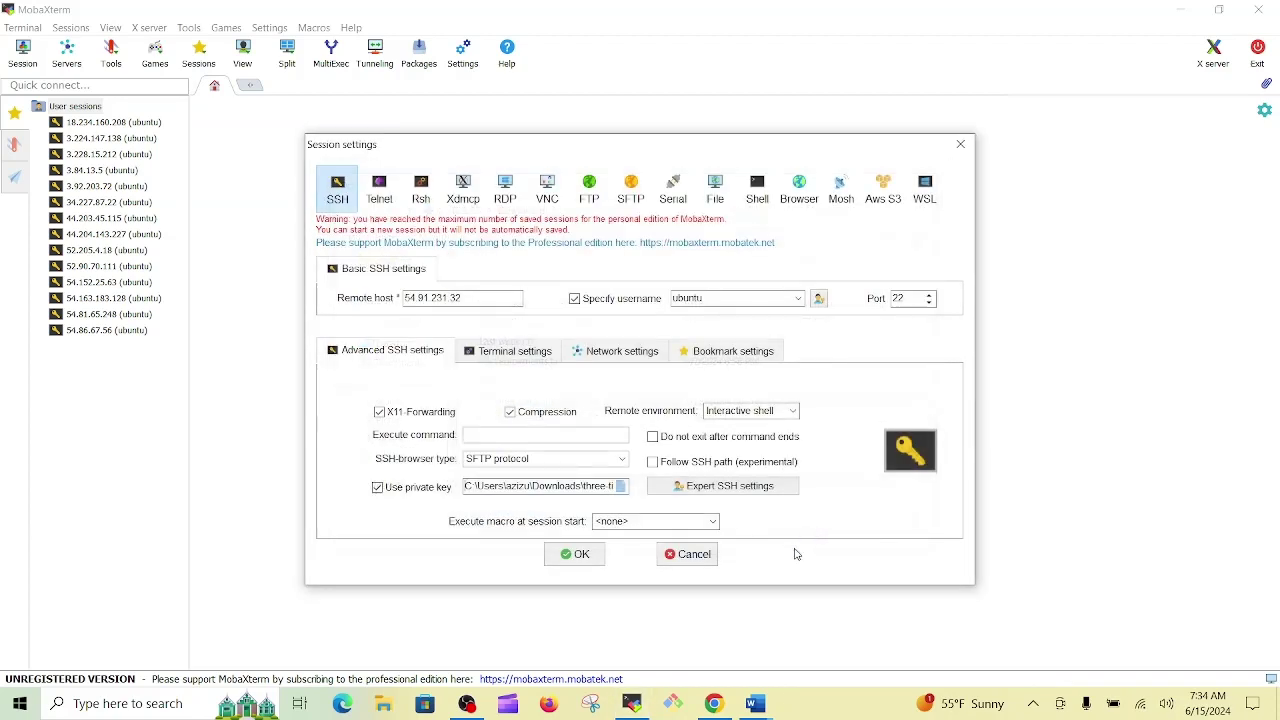
pyautogui.click(580, 556)
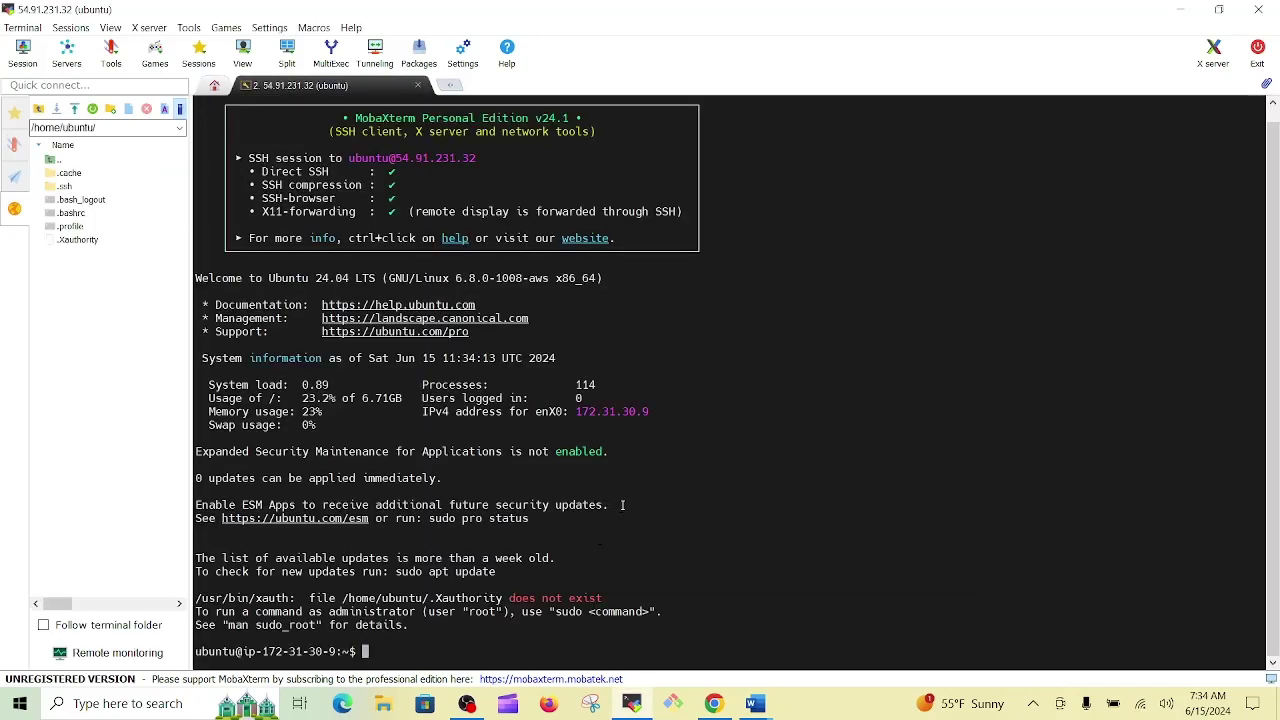
# - Clear the terminal and open a new file install.sh in vim, ready for inserting text
pyautogui.hotkey('ctrl', 'l')
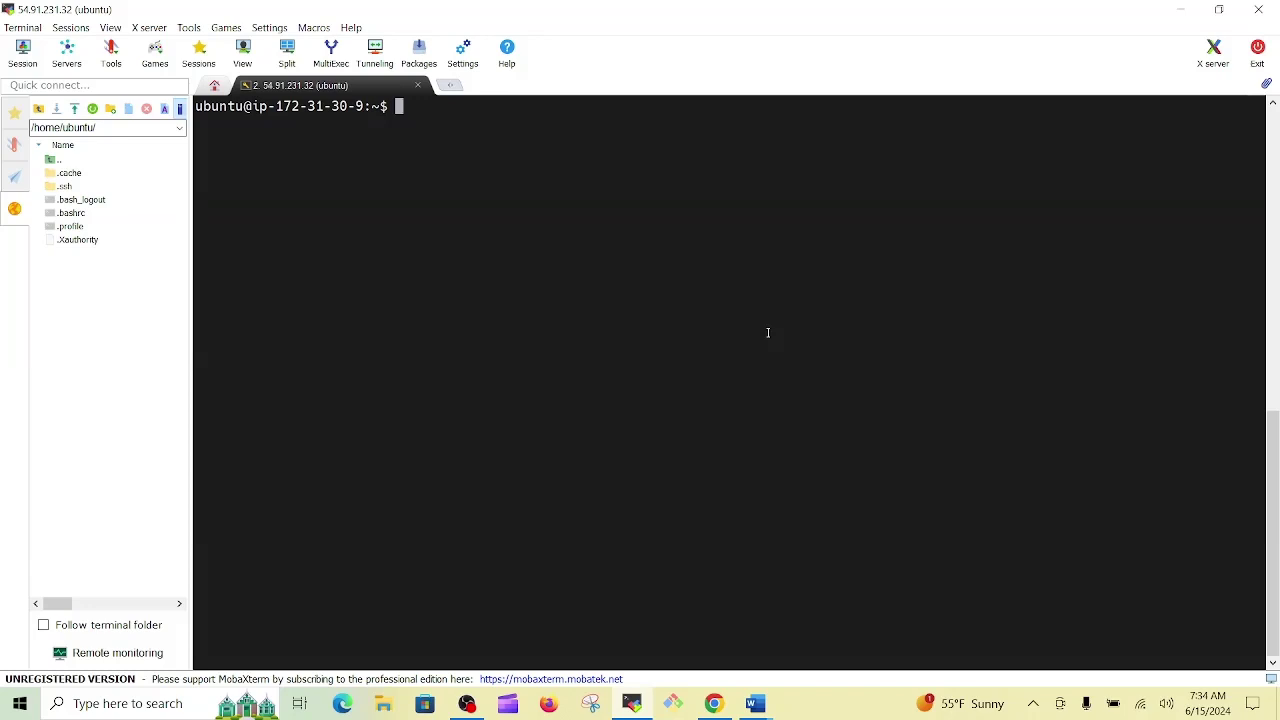
pyautogui.write('vim install.sh')
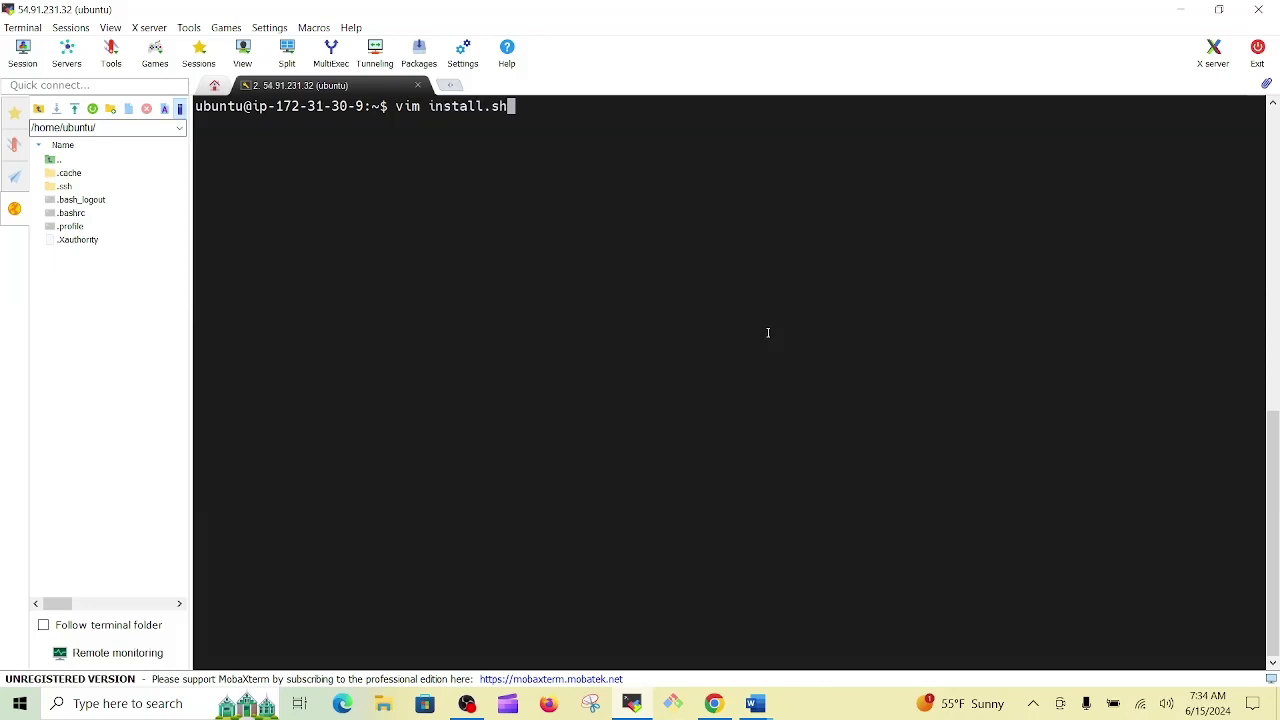
pyautogui.press('Return')
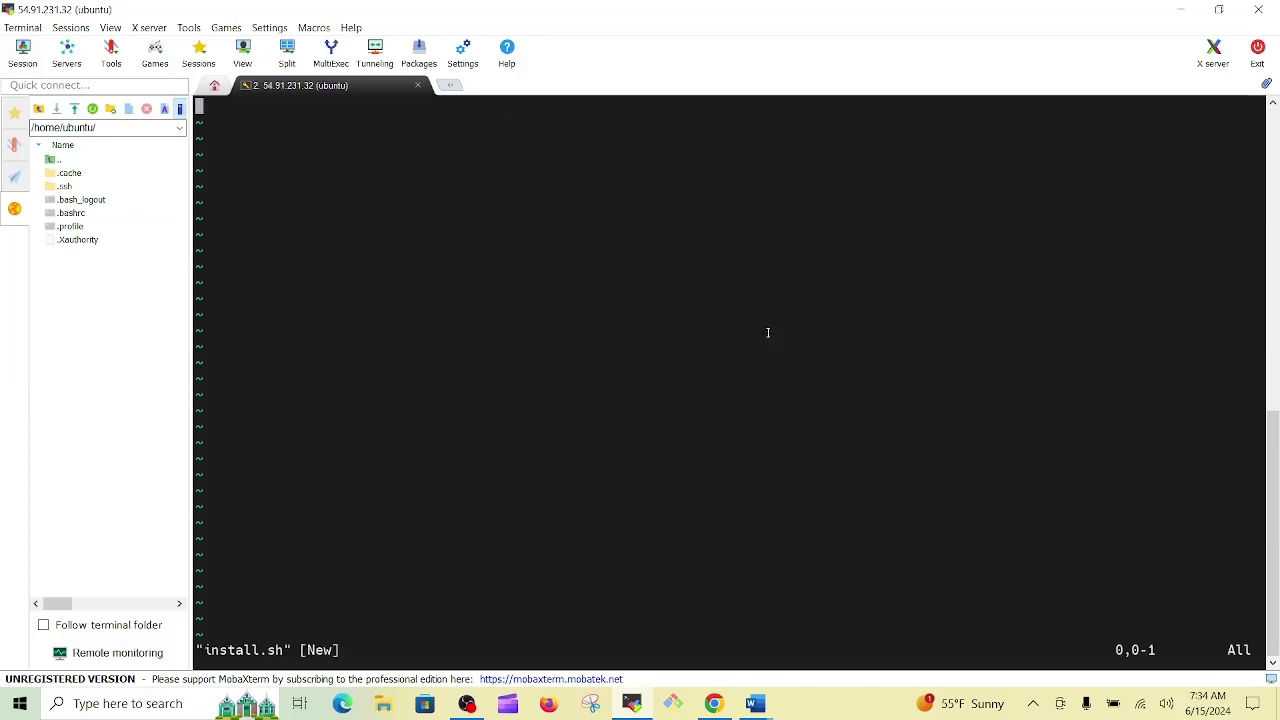
pyautogui.press('i')
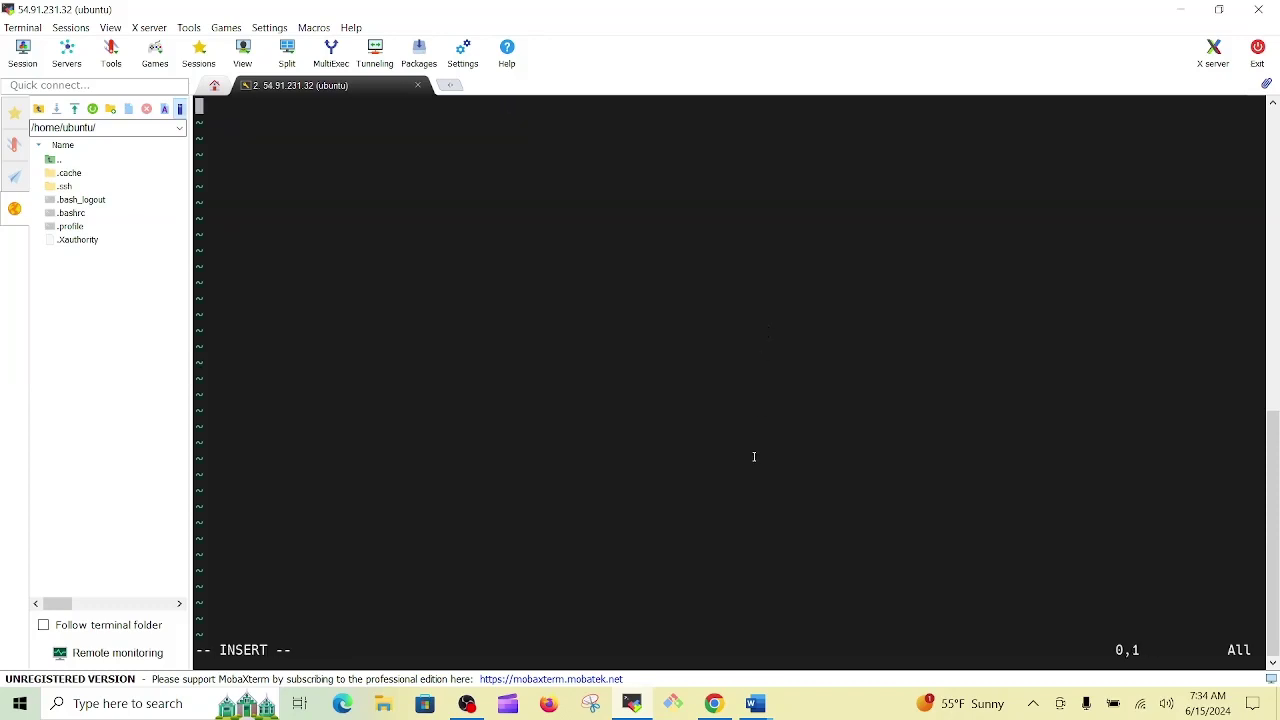
# - Switch to Chrome and open eksctl-install-tools.txt from the Paste_repo repository on GitHub
pyautogui.click(716, 706)
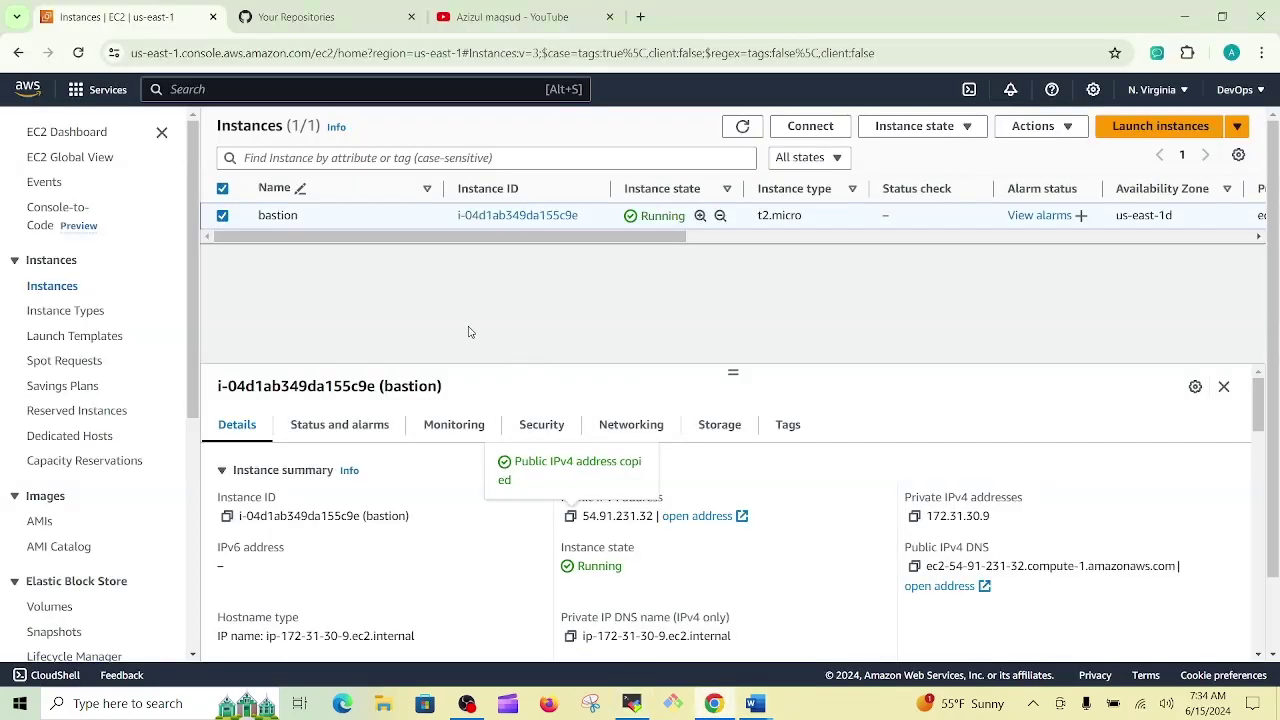
pyautogui.click(318, 17)
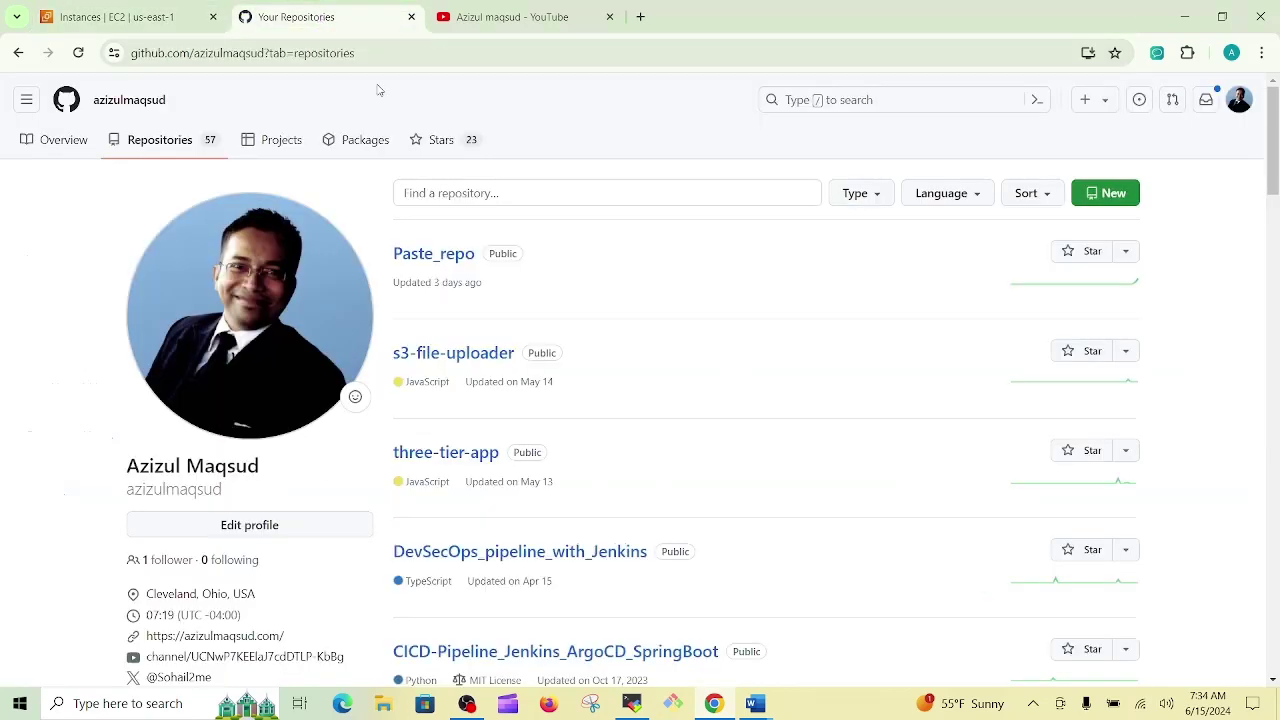
pyautogui.click(434, 258)
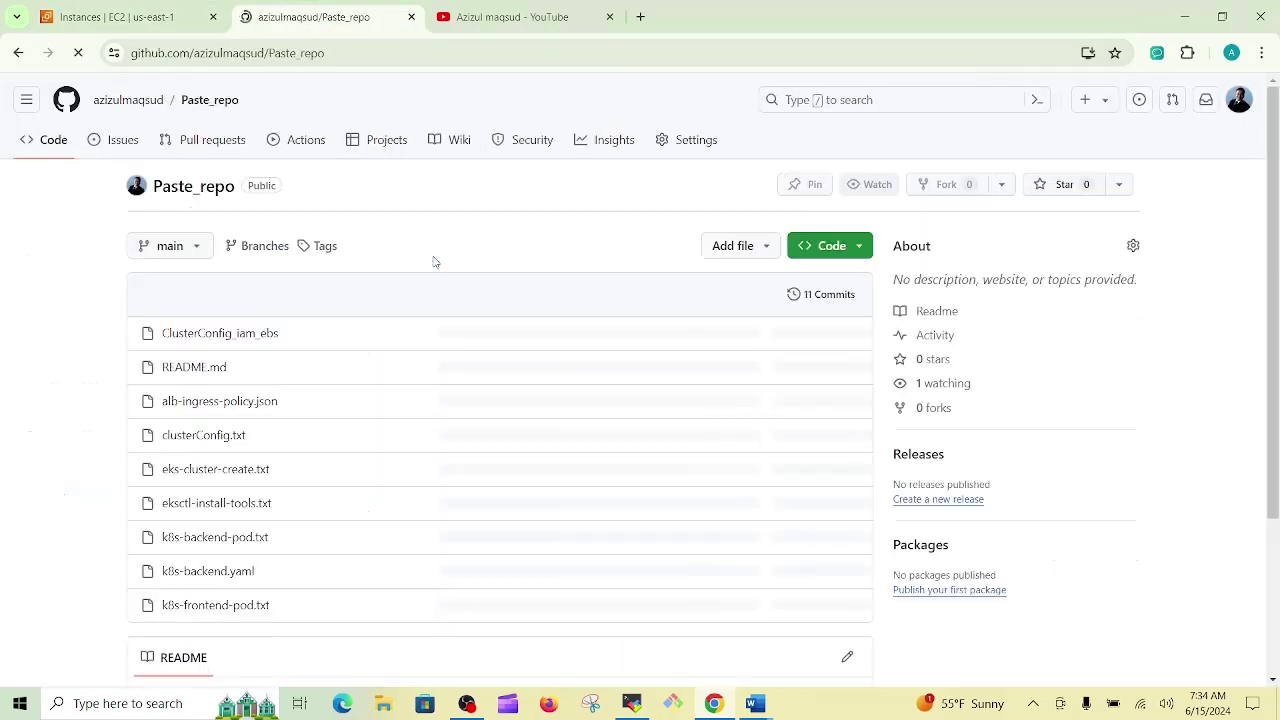
pyautogui.scroll(-2, 343, 317)
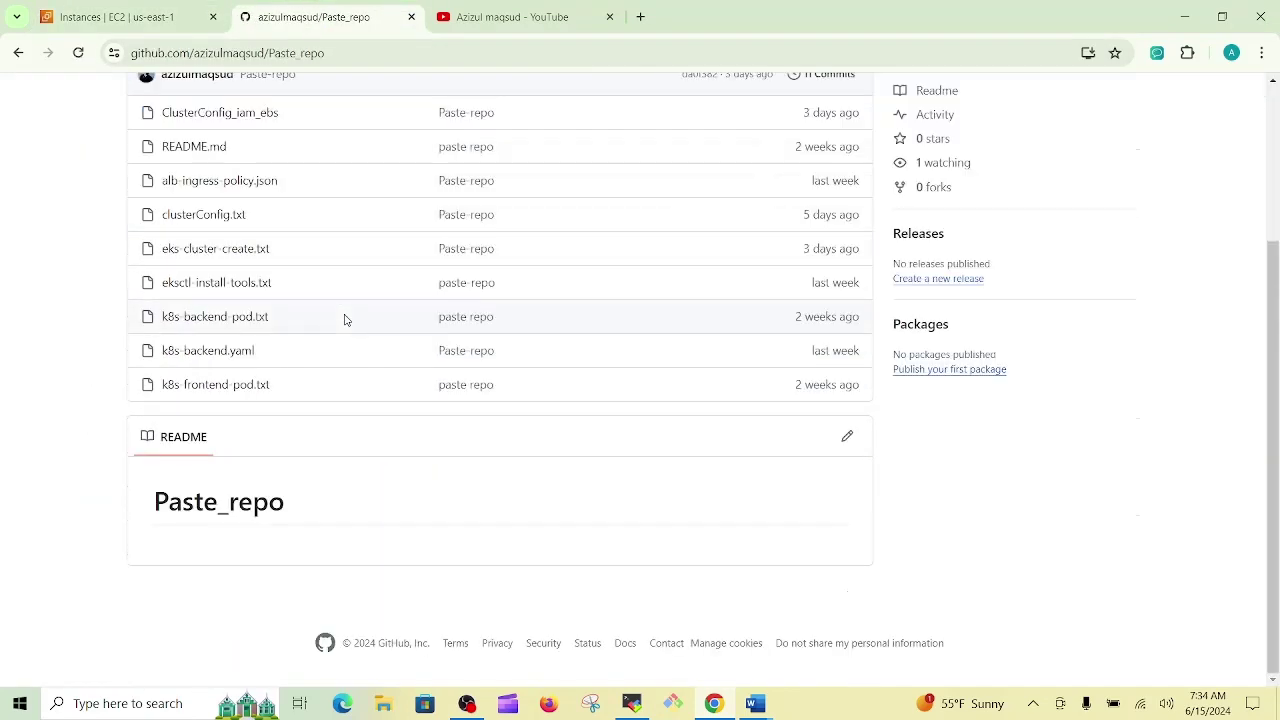
pyautogui.click(209, 285)
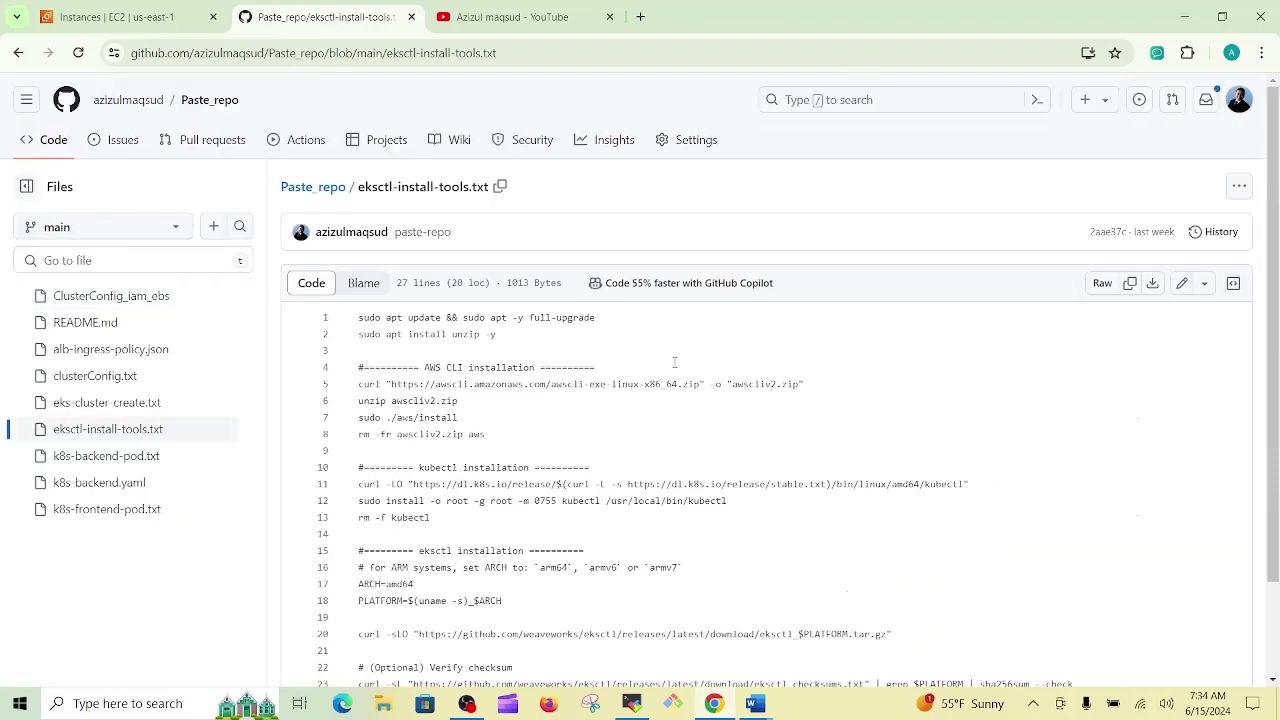
# - Review the script's system update, AWS CLI, kubectl and eksctl installation sections
pyautogui.scroll(-1, 523, 283)
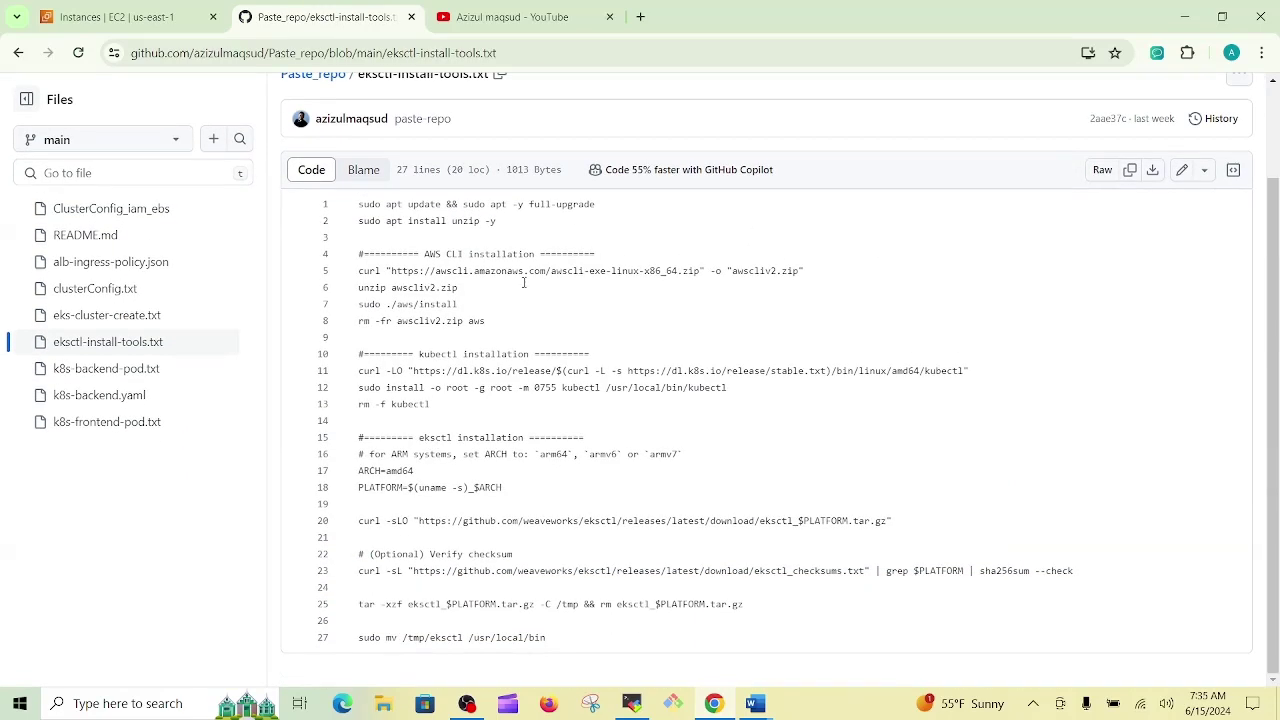
pyautogui.doubleClick(410, 204)
pyautogui.moveTo(548, 204); pyautogui.dragTo(595, 204)
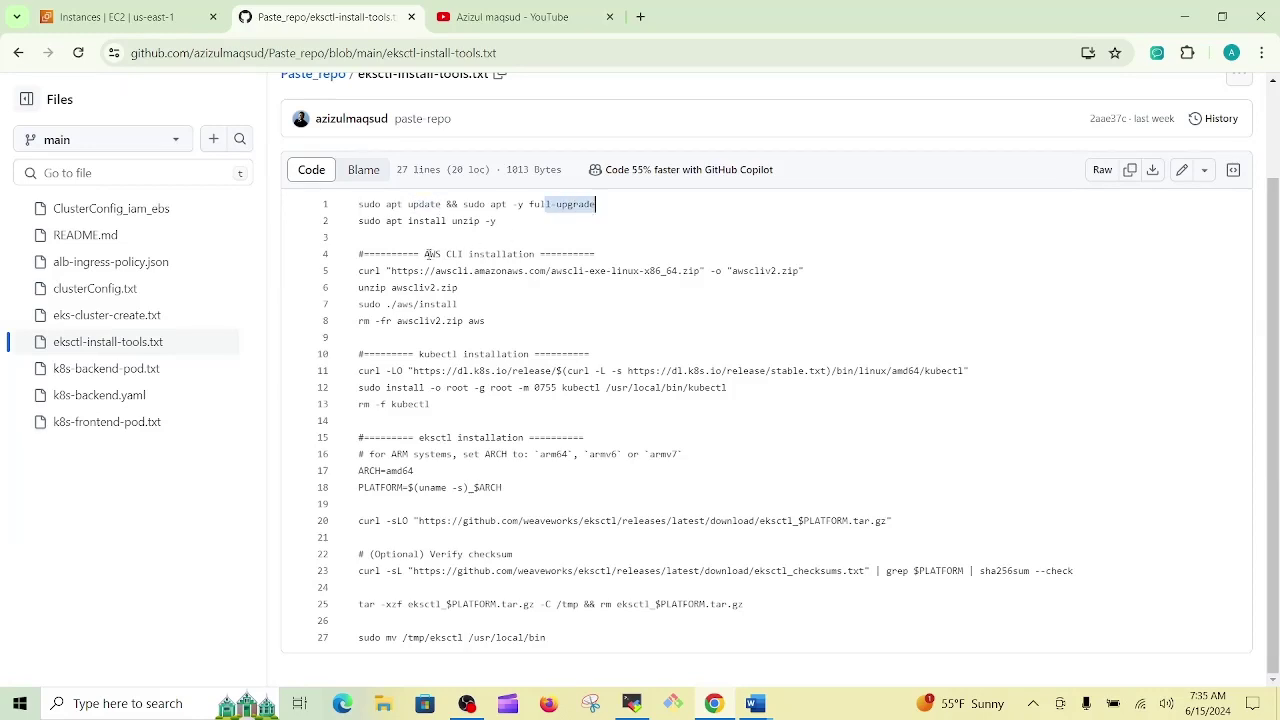
pyautogui.moveTo(426, 254); pyautogui.dragTo(545, 254)
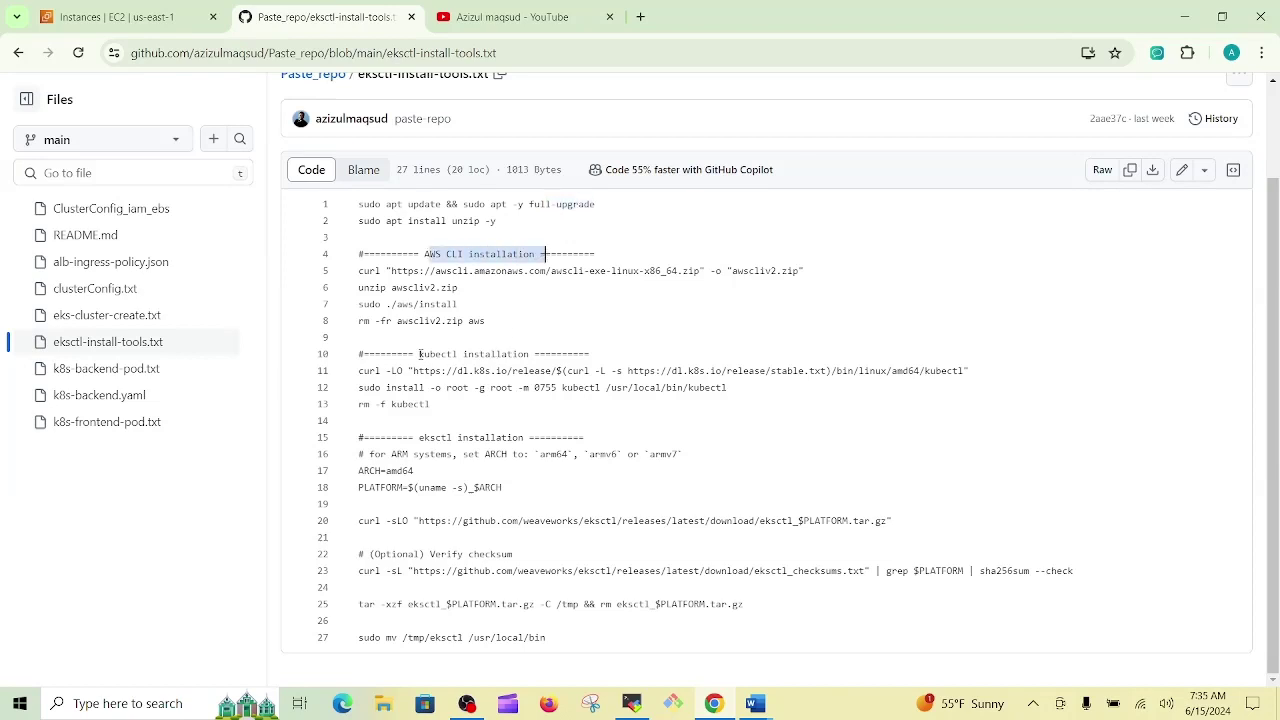
pyautogui.moveTo(420, 354); pyautogui.dragTo(533, 365)
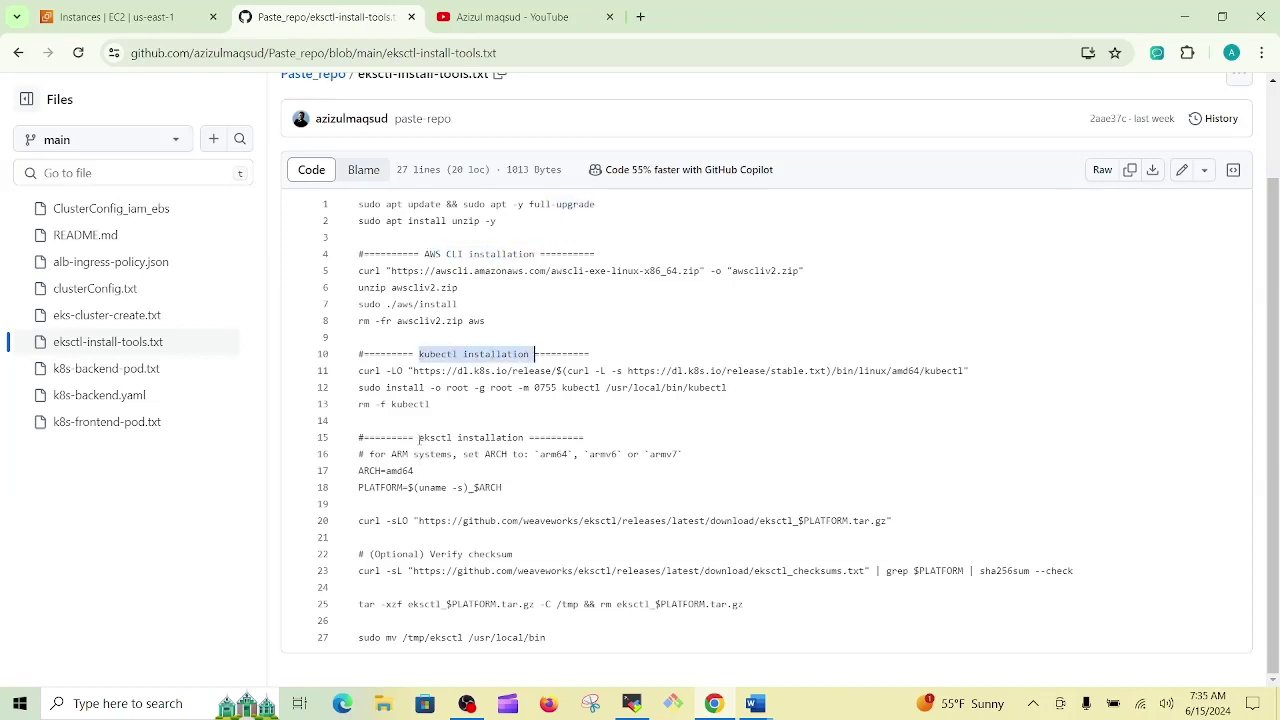
pyautogui.moveTo(419, 437); pyautogui.dragTo(521, 438)
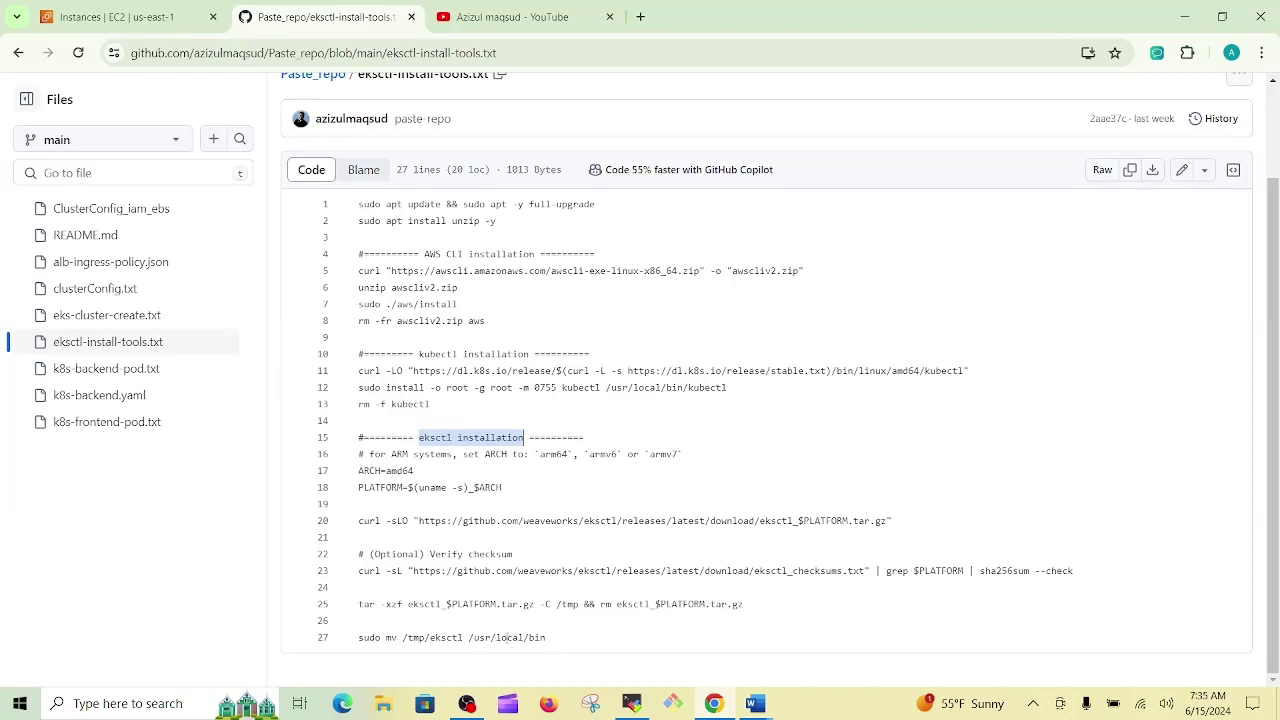
pyautogui.scroll(2, 648, 610)
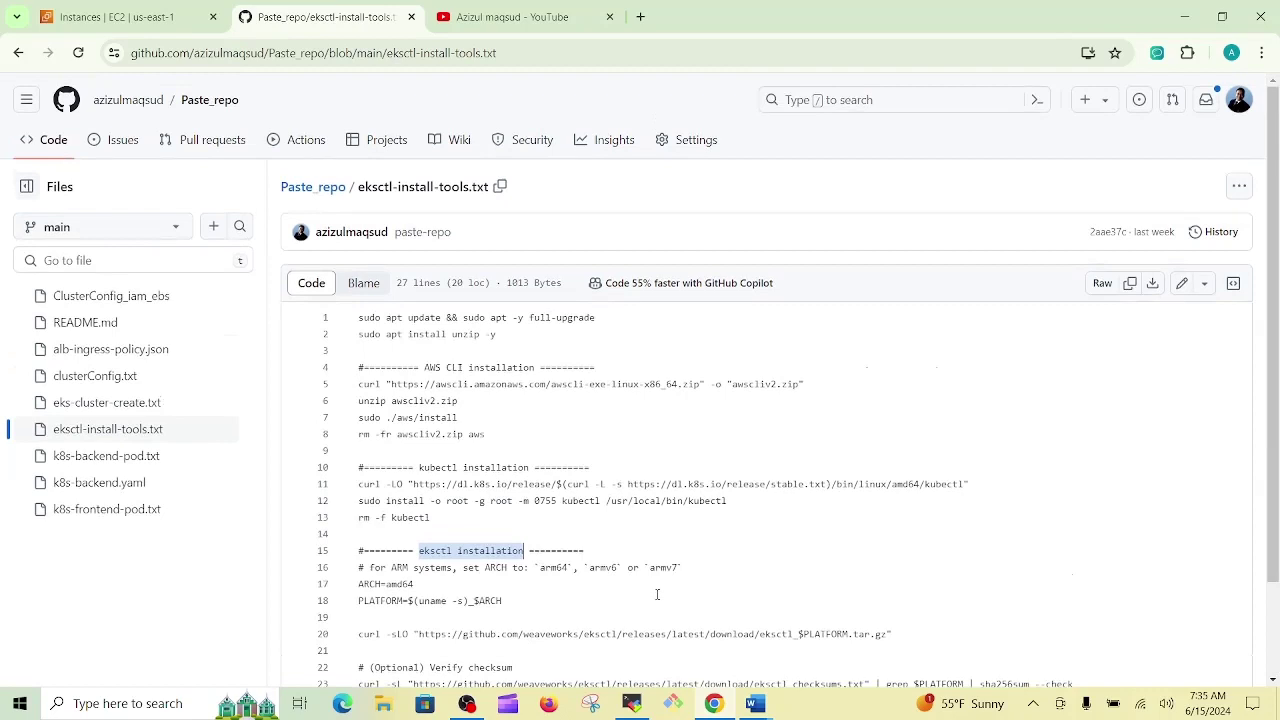
pyautogui.scroll(-2, 657, 594)
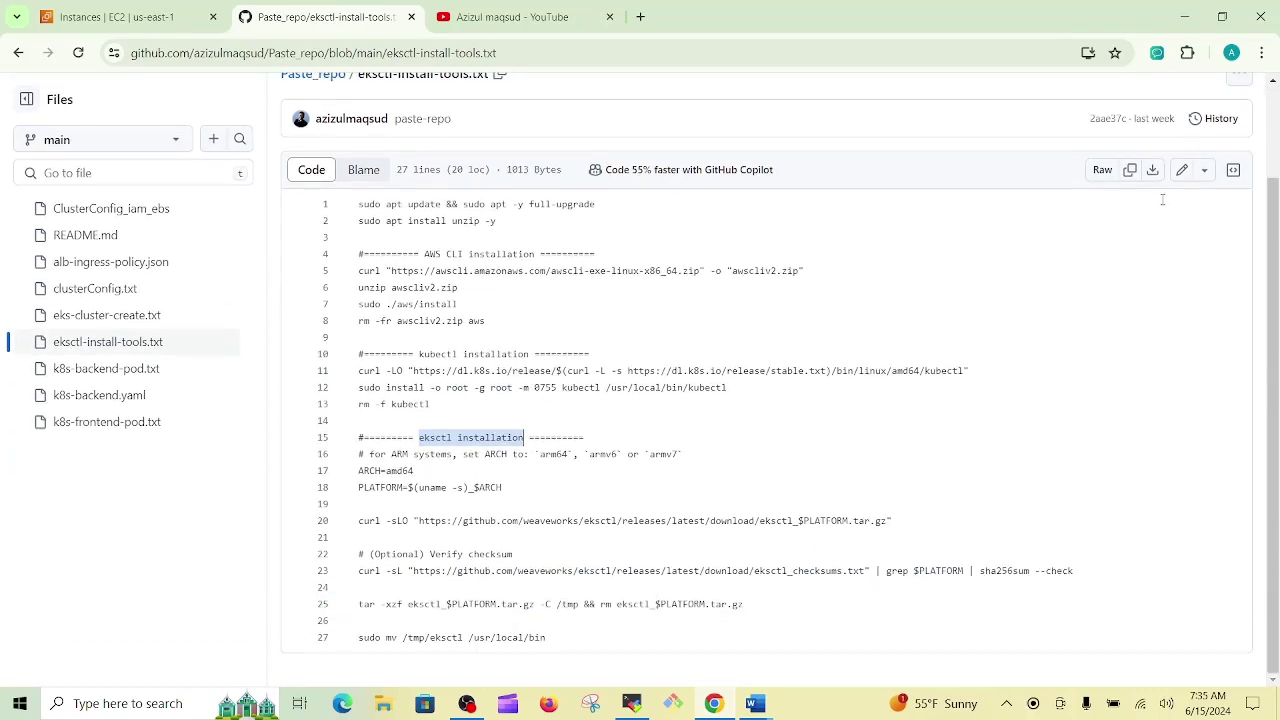
# - Copy the whole eksctl-install-tools.txt script, paste it into install.sh in MobaXterm's vim session, and save and quit
pyautogui.click(1129, 169)
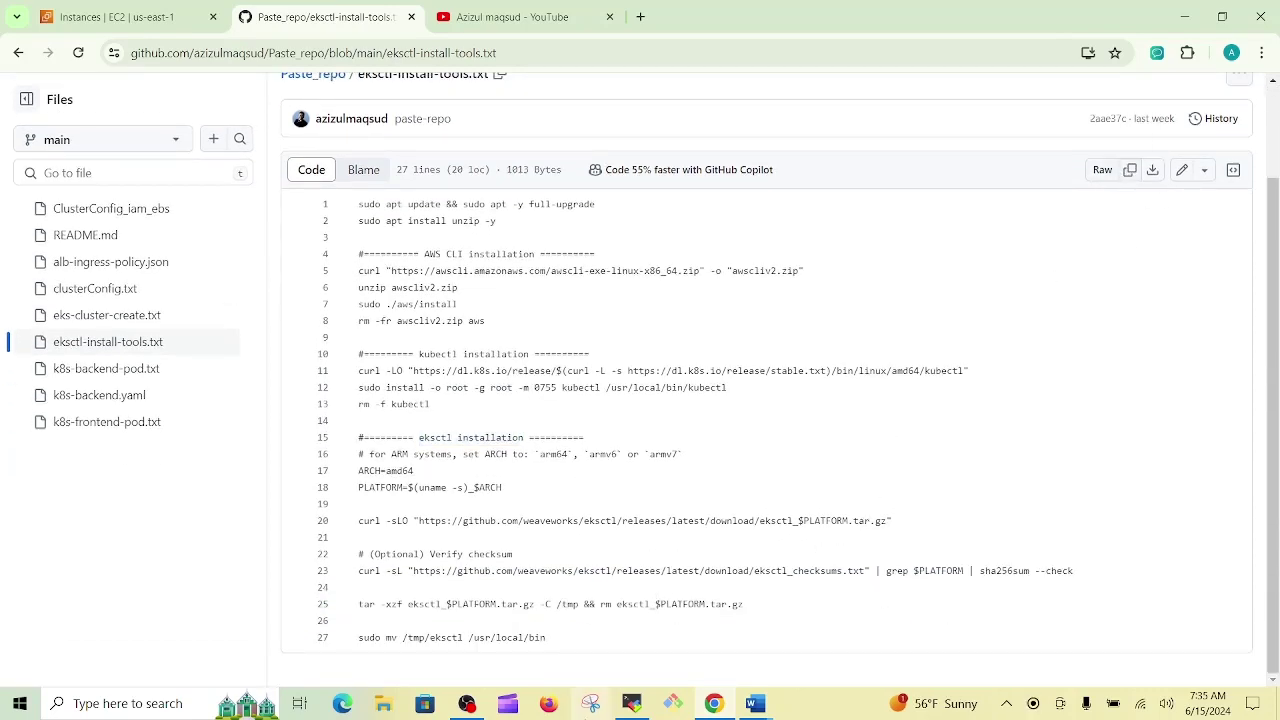
pyautogui.moveTo(632, 712)
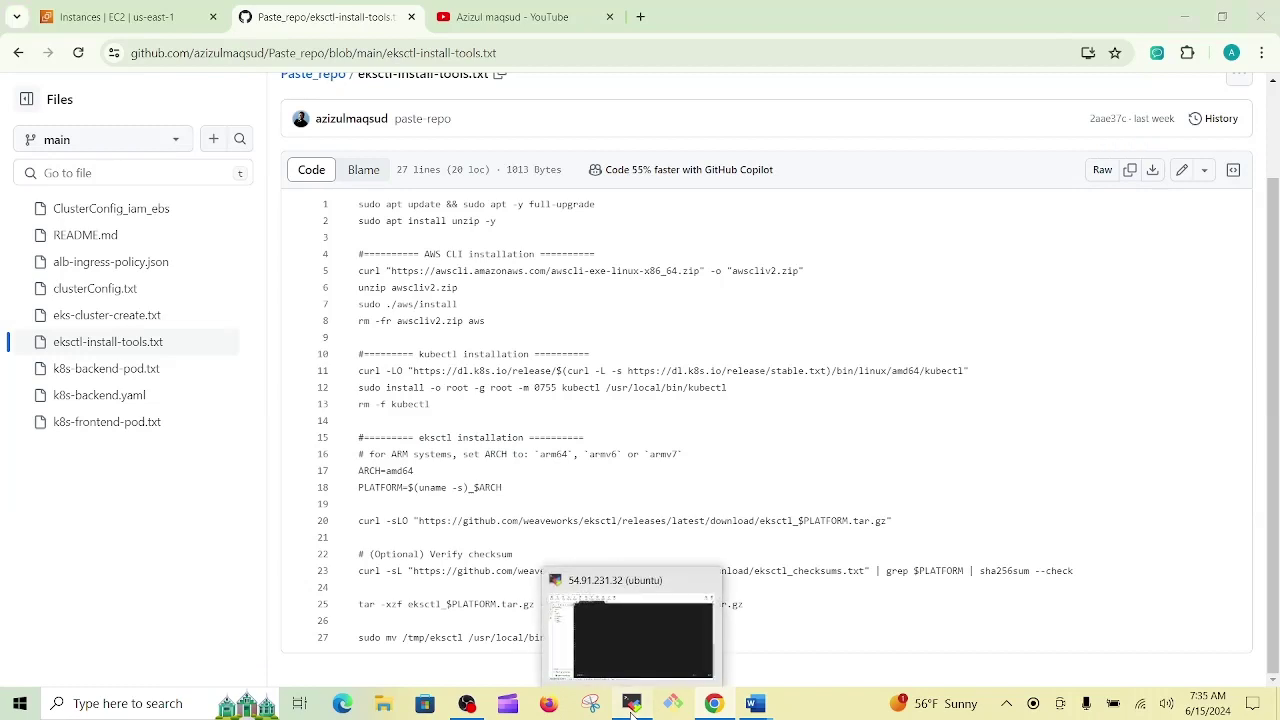
pyautogui.click(590, 630)
pyautogui.rightClick(525, 481)
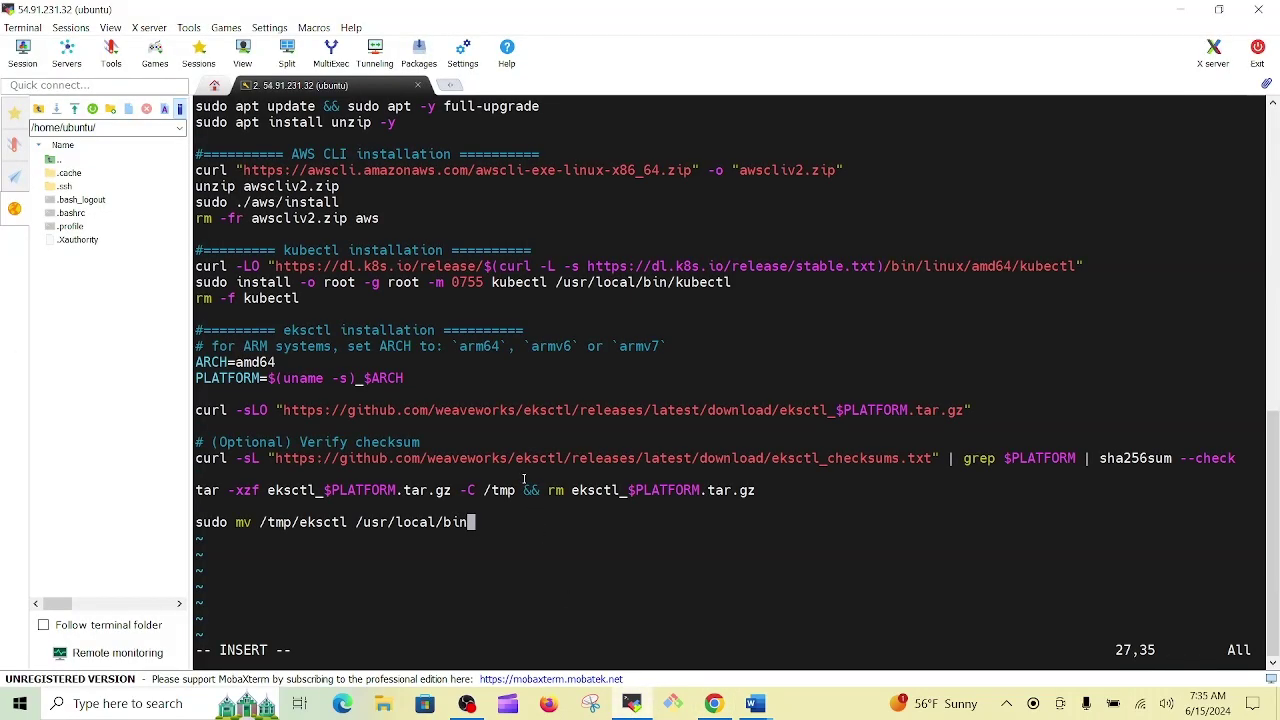
pyautogui.press('Escape')
pyautogui.write(':wq')
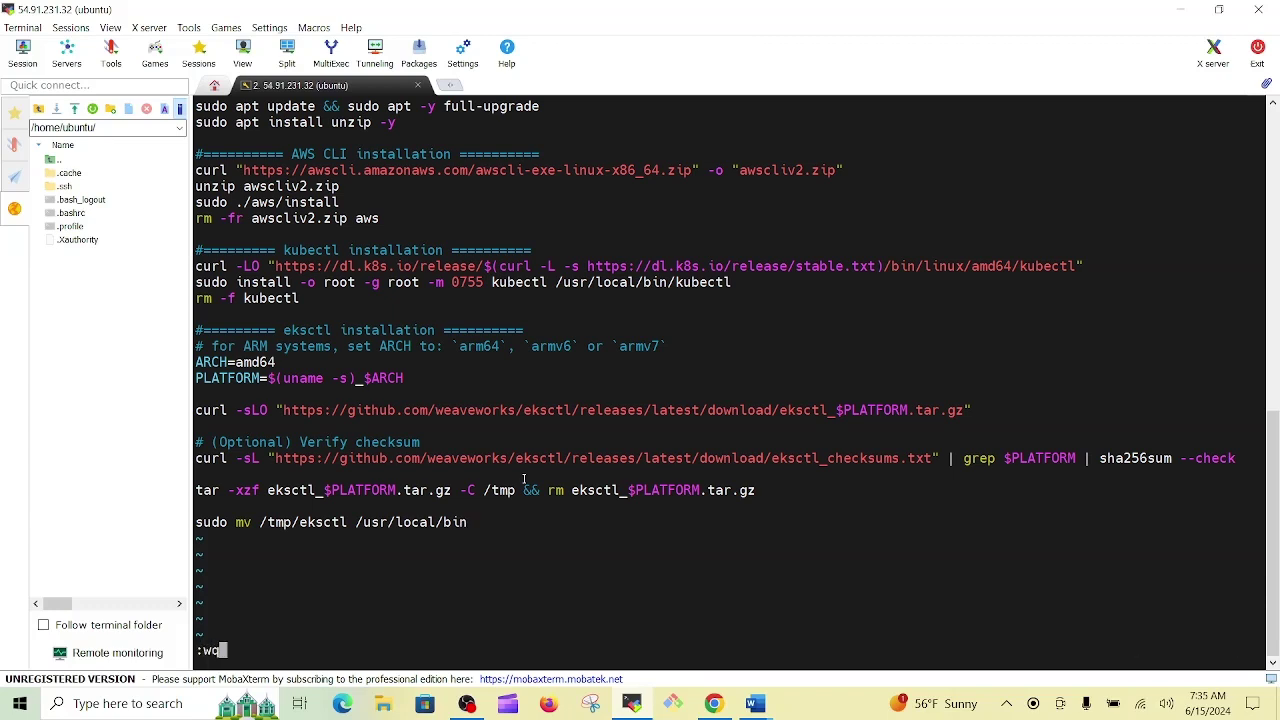
pyautogui.press('Return')
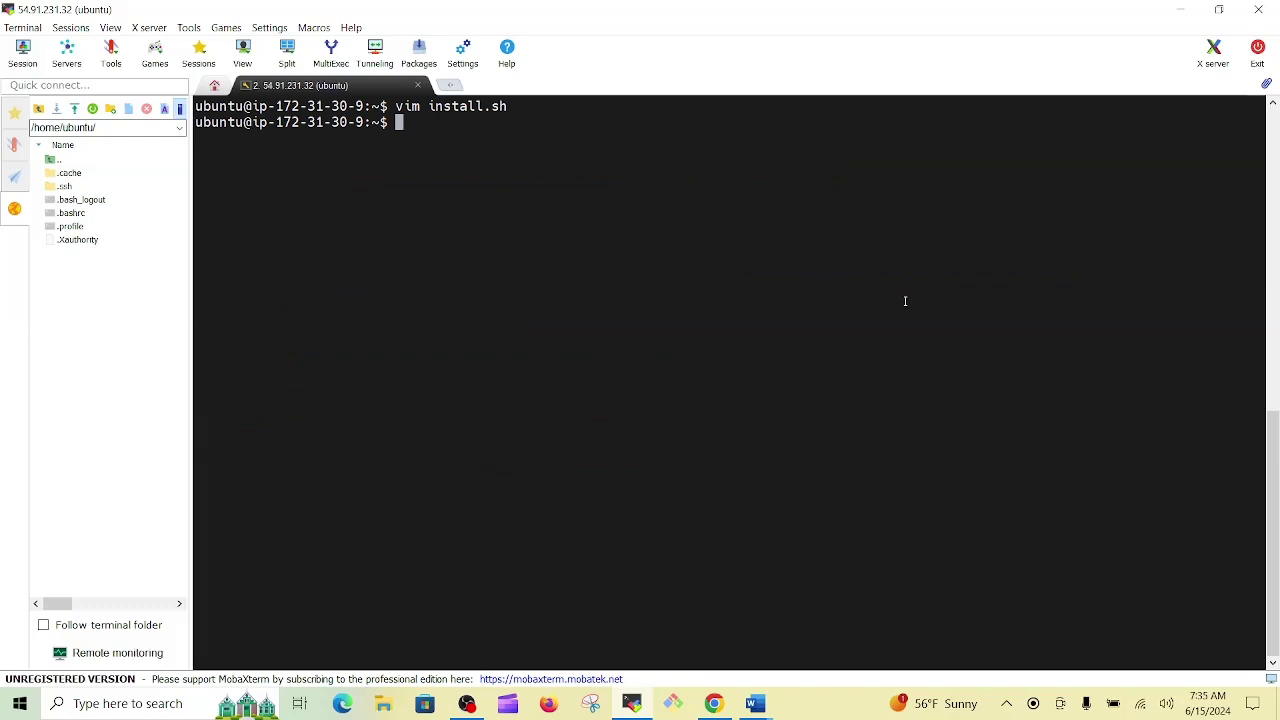
# - List the home directory's files and make install.sh executable with chmod +x
pyautogui.write('ls')
pyautogui.press('Return')
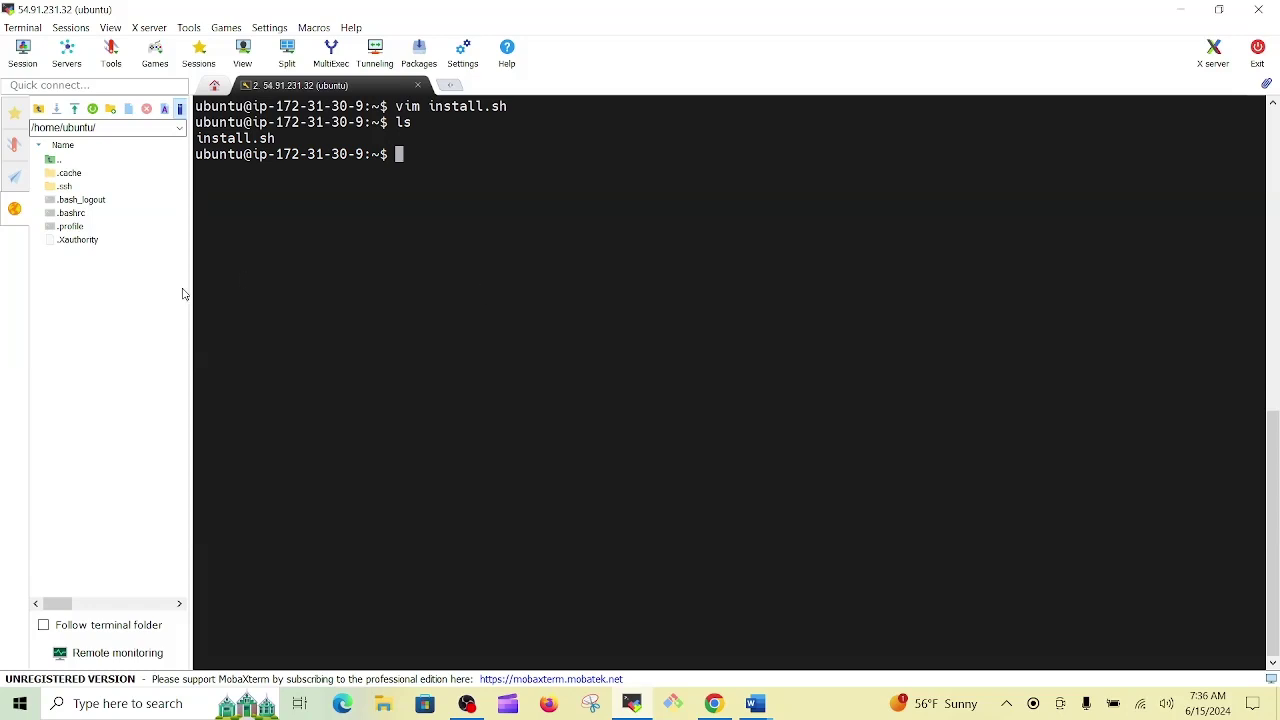
pyautogui.doubleClick(228, 140)
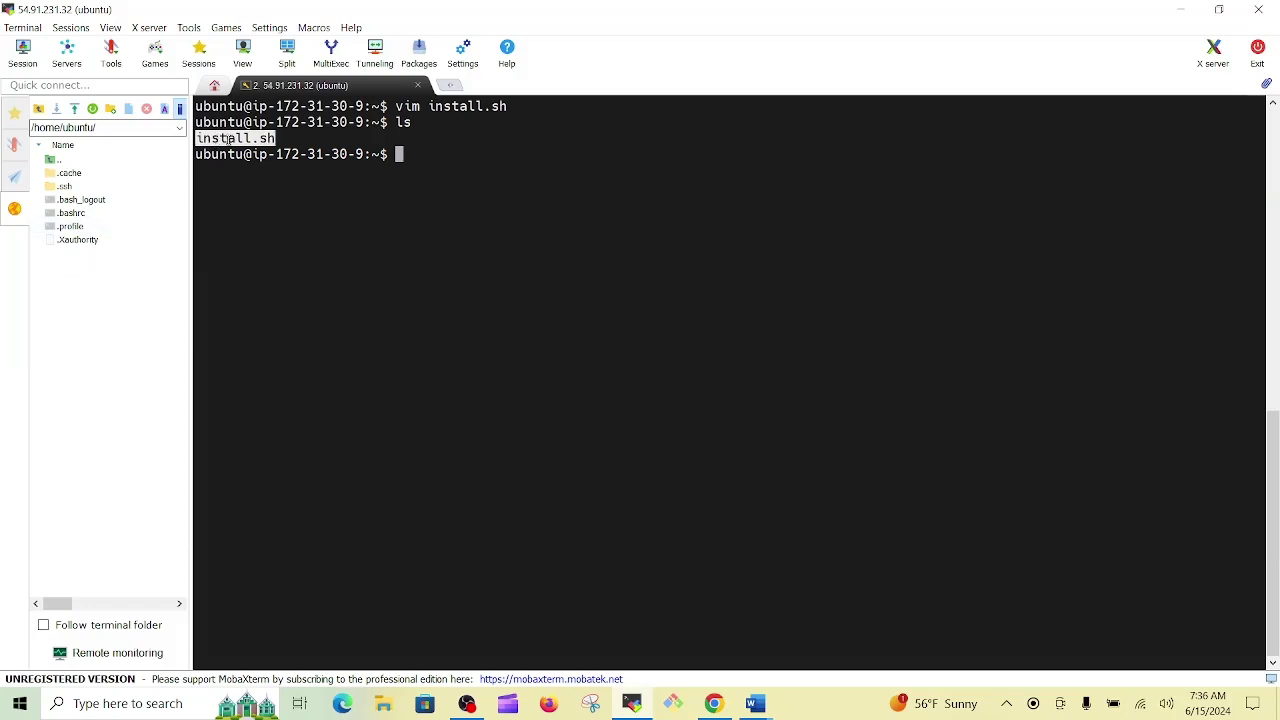
pyautogui.click(554, 172)
pyautogui.write('chmod +')
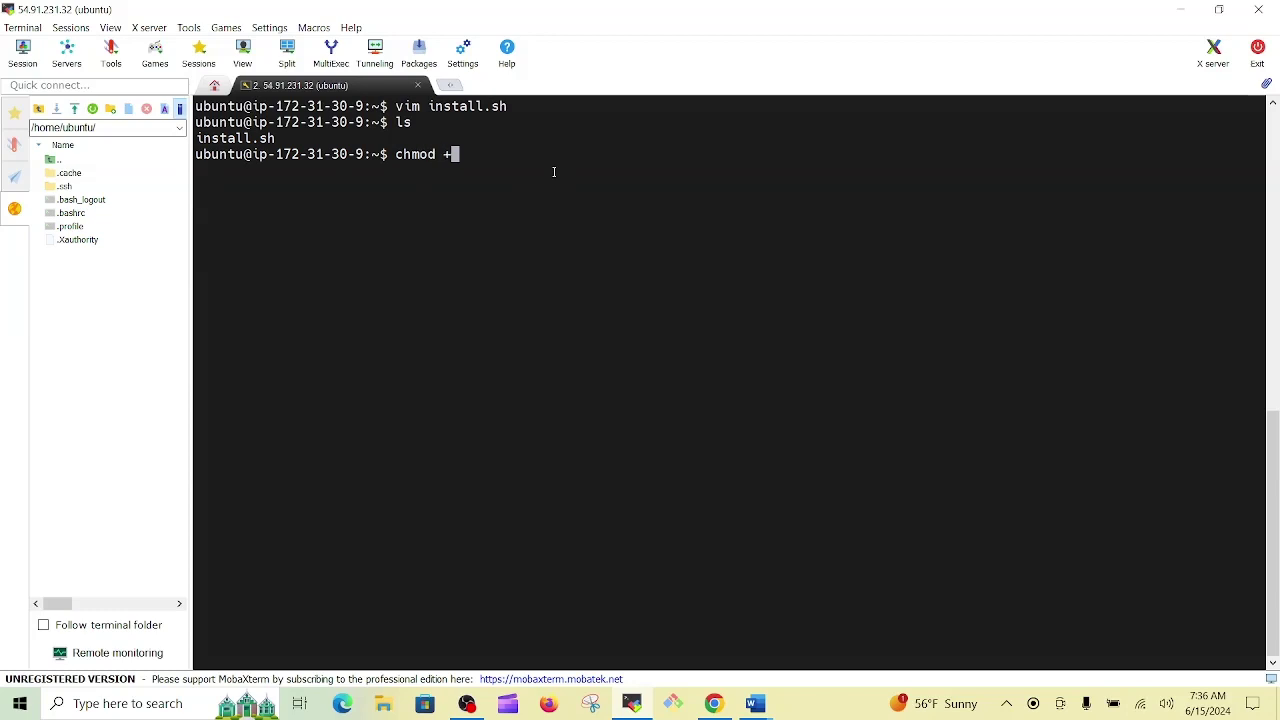
pyautogui.write('x i')
pyautogui.press('Tab')
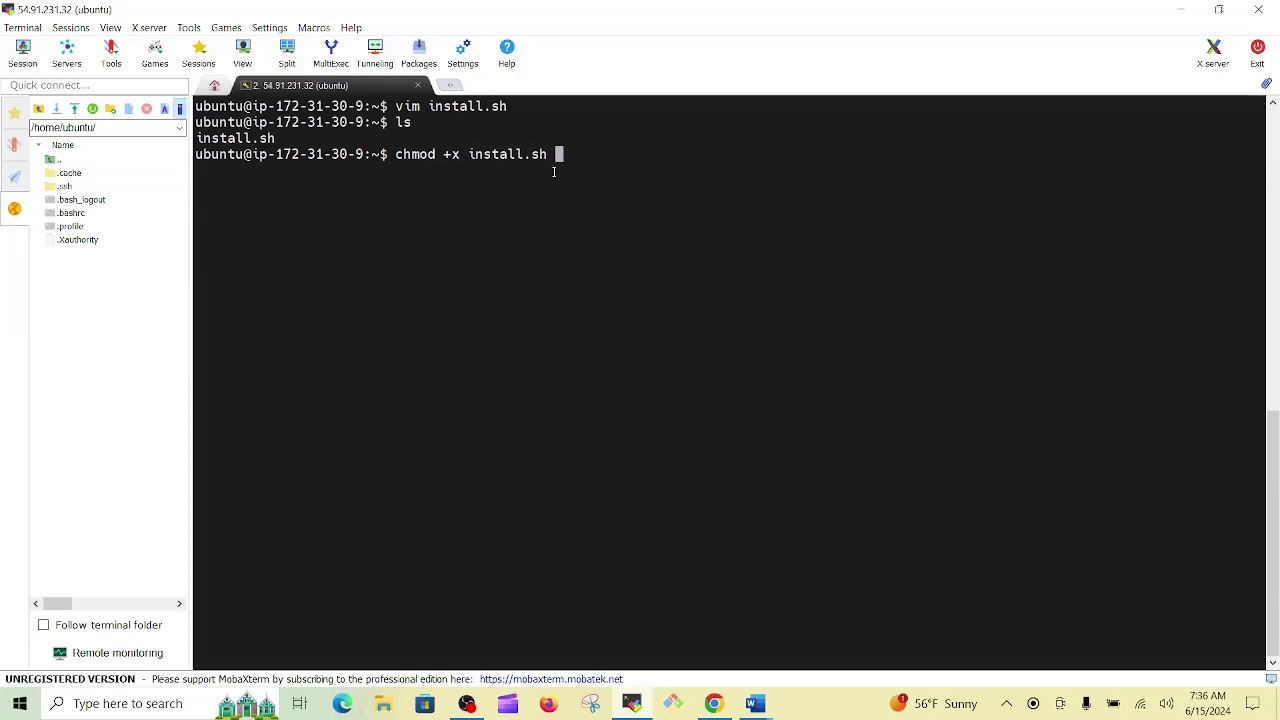
pyautogui.press('Return')
# - List the directory again to check install.sh after the permission change
pyautogui.write('ls')
pyautogui.press('Return')
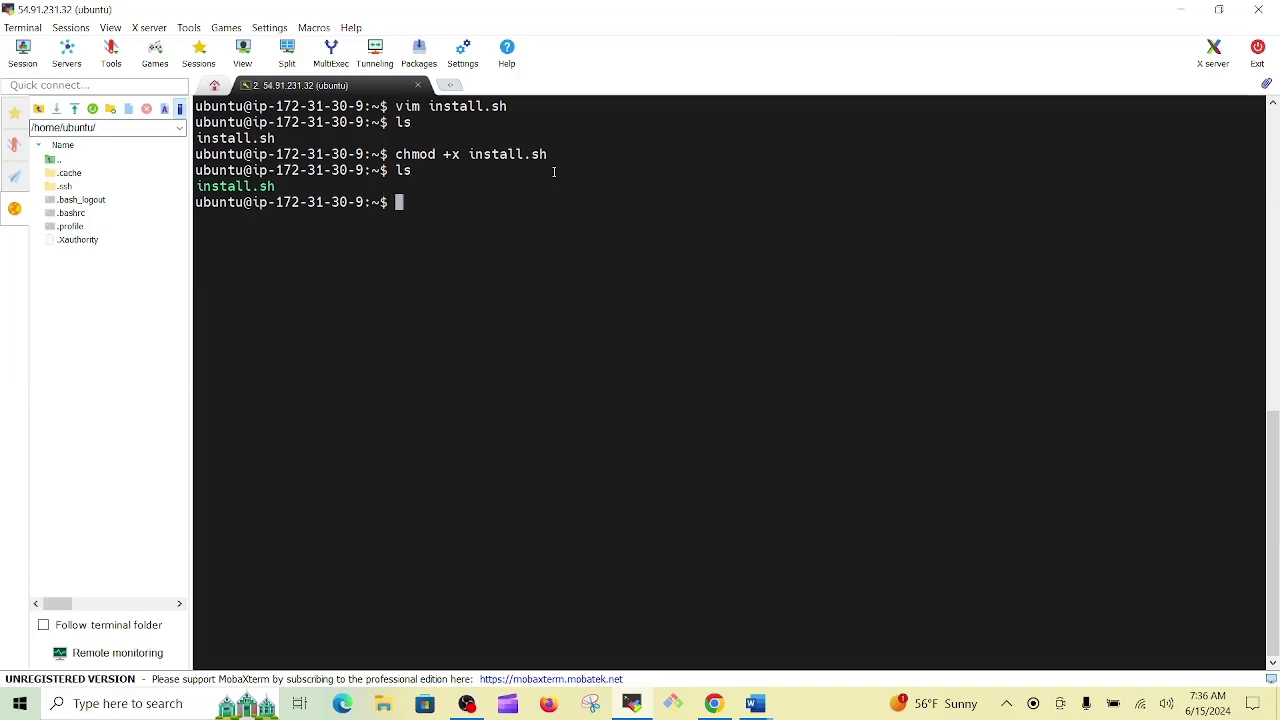
pyautogui.doubleClick(218, 187)
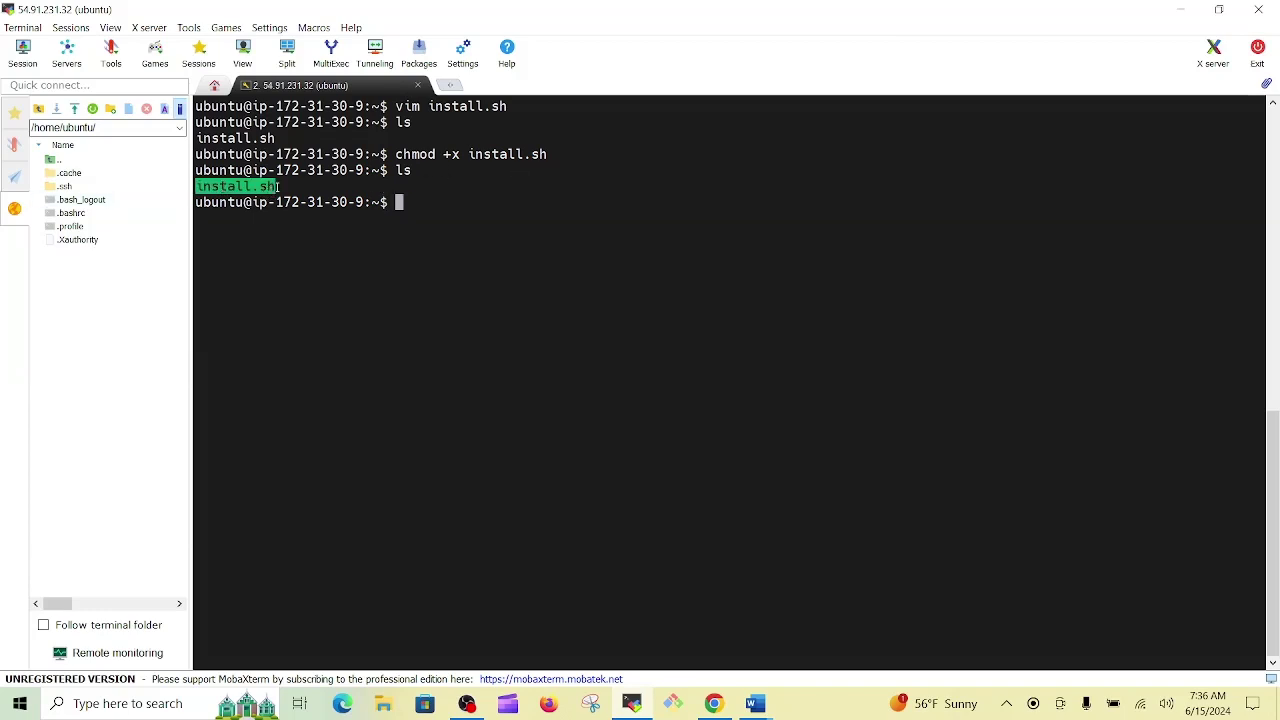
pyautogui.click(272, 188)
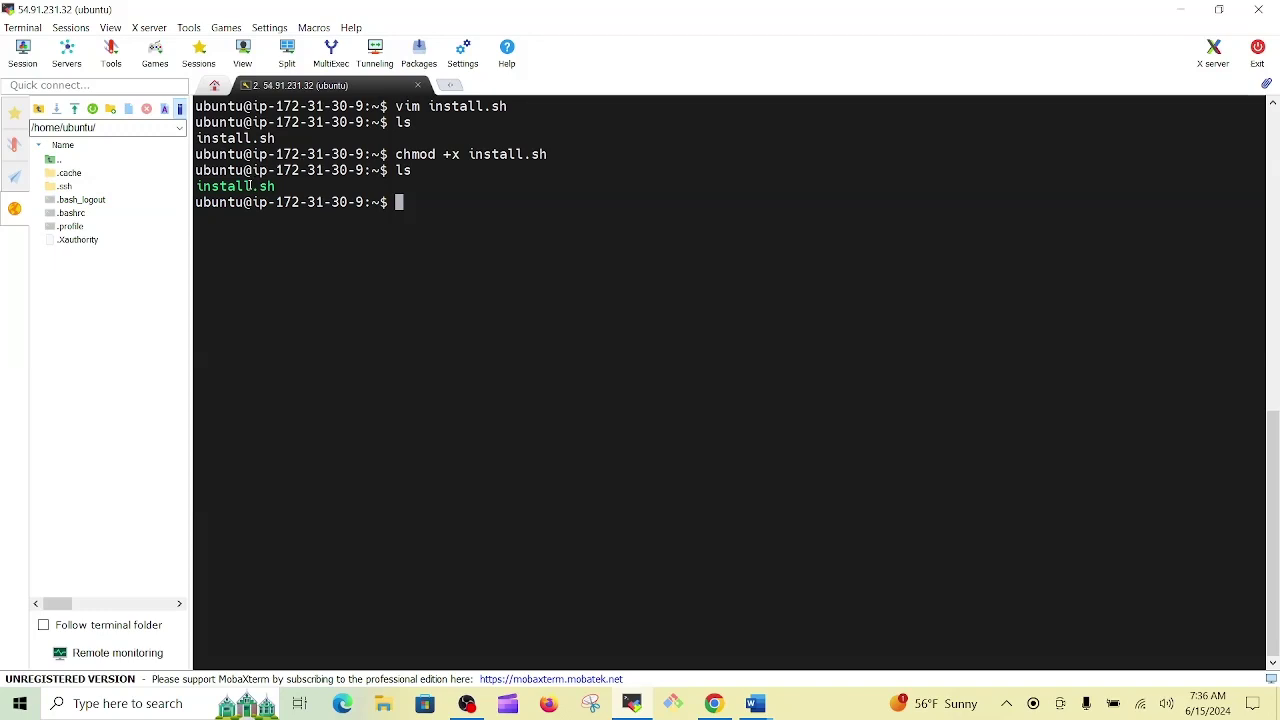
pyautogui.doubleClick(451, 154)
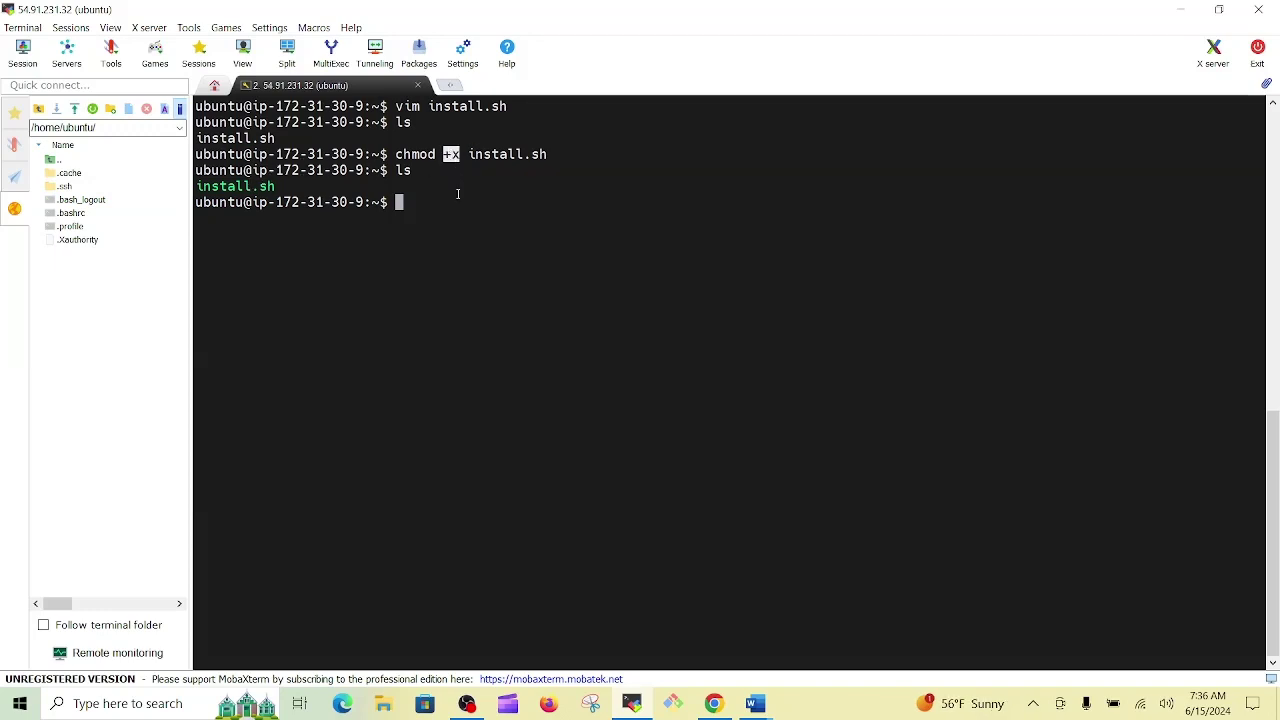
# - Run the install.sh script from the home directory with ./install.sh
pyautogui.click(457, 196)
pyautogui.write('./i')
pyautogui.press('Tab')
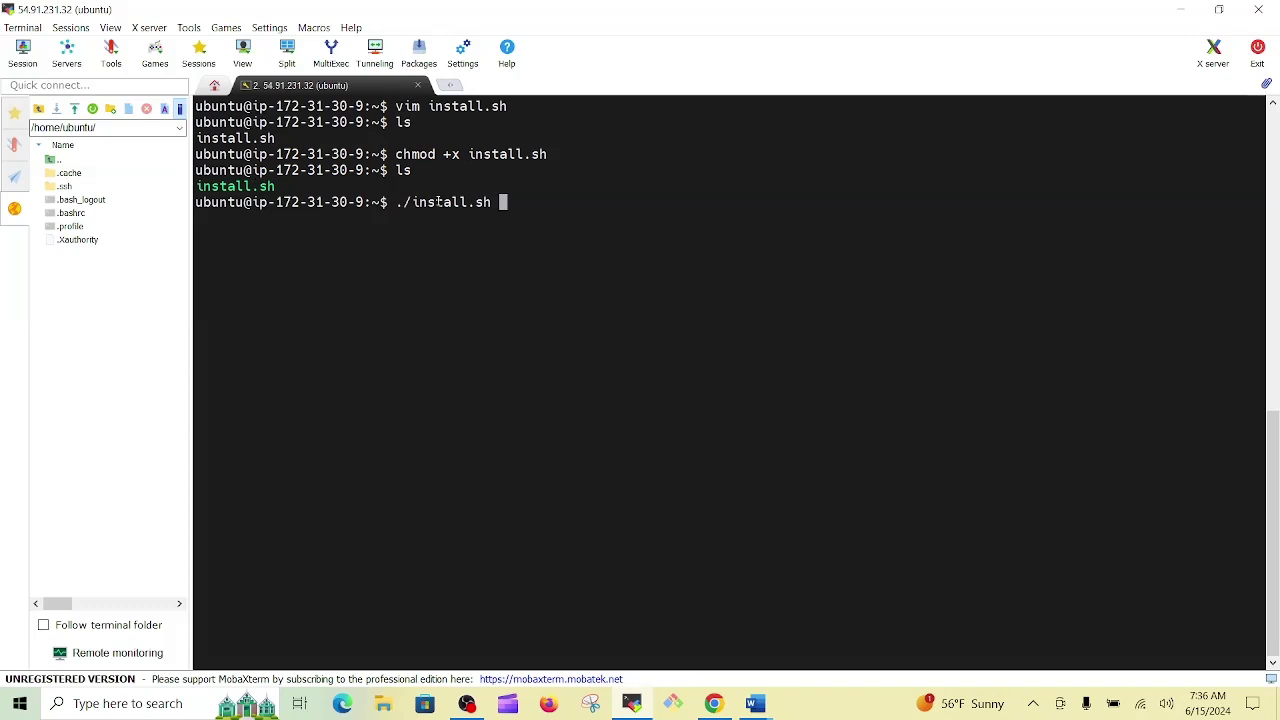
pyautogui.press('Return')
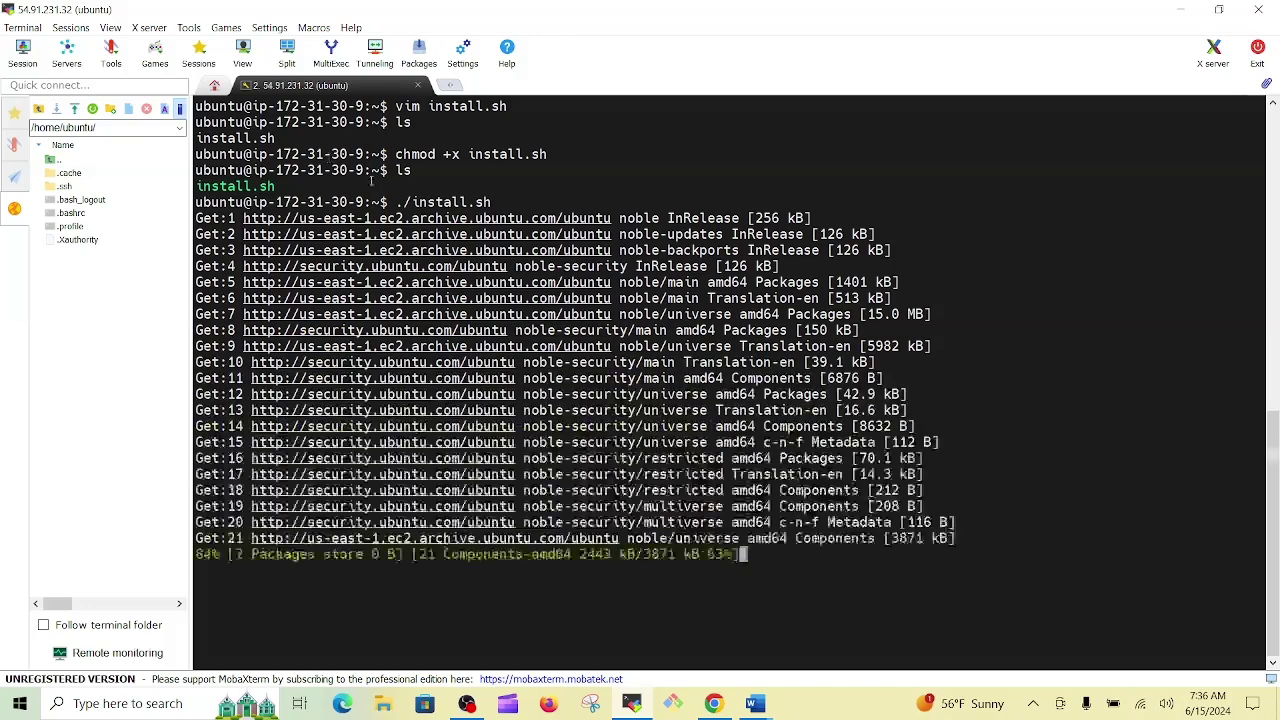
# - Review the script's package update and upgrade output in the terminal, including the lists of new and upgraded packages
pyautogui.scroll(9, 477, 213)
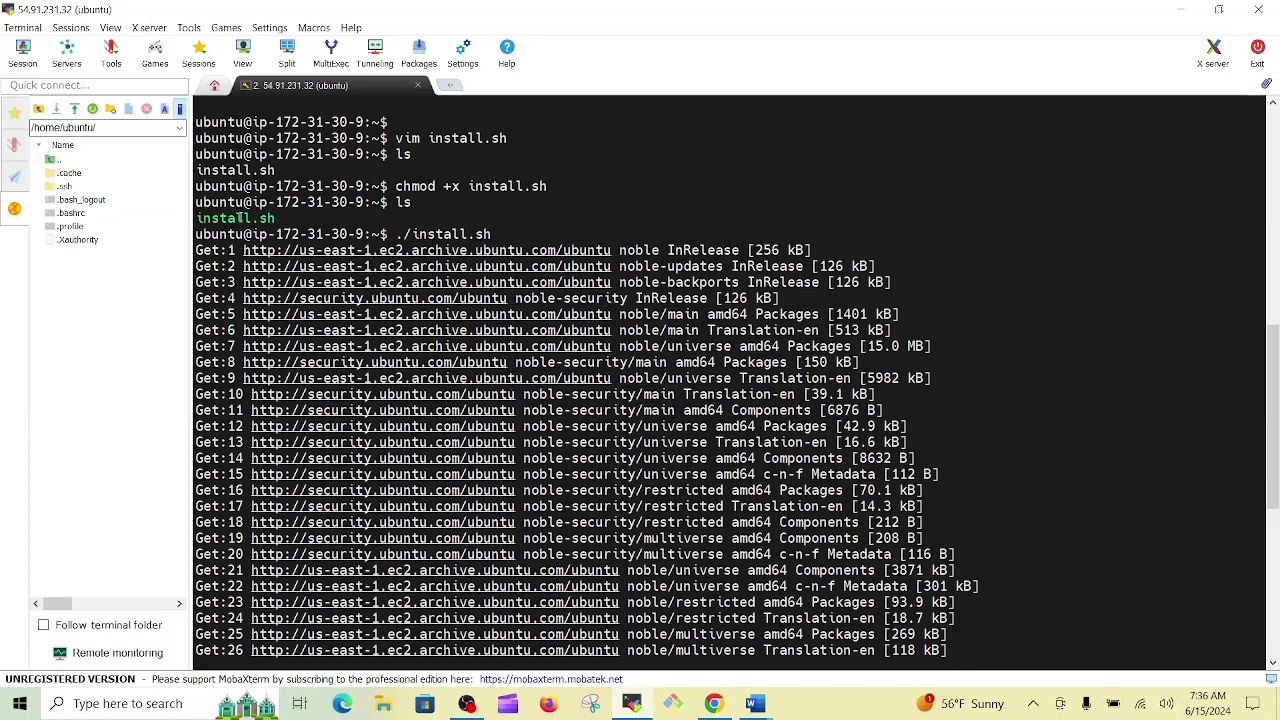
pyautogui.doubleClick(455, 186)
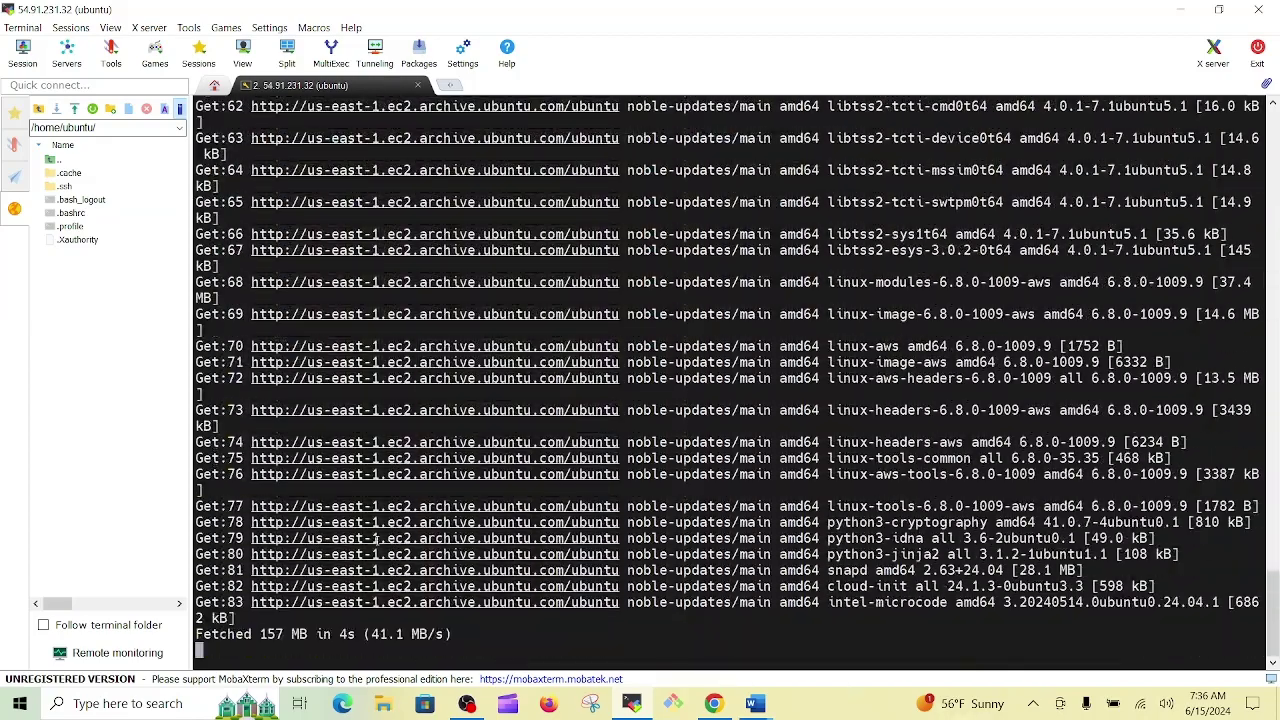
pyautogui.scroll(20, 378, 540)
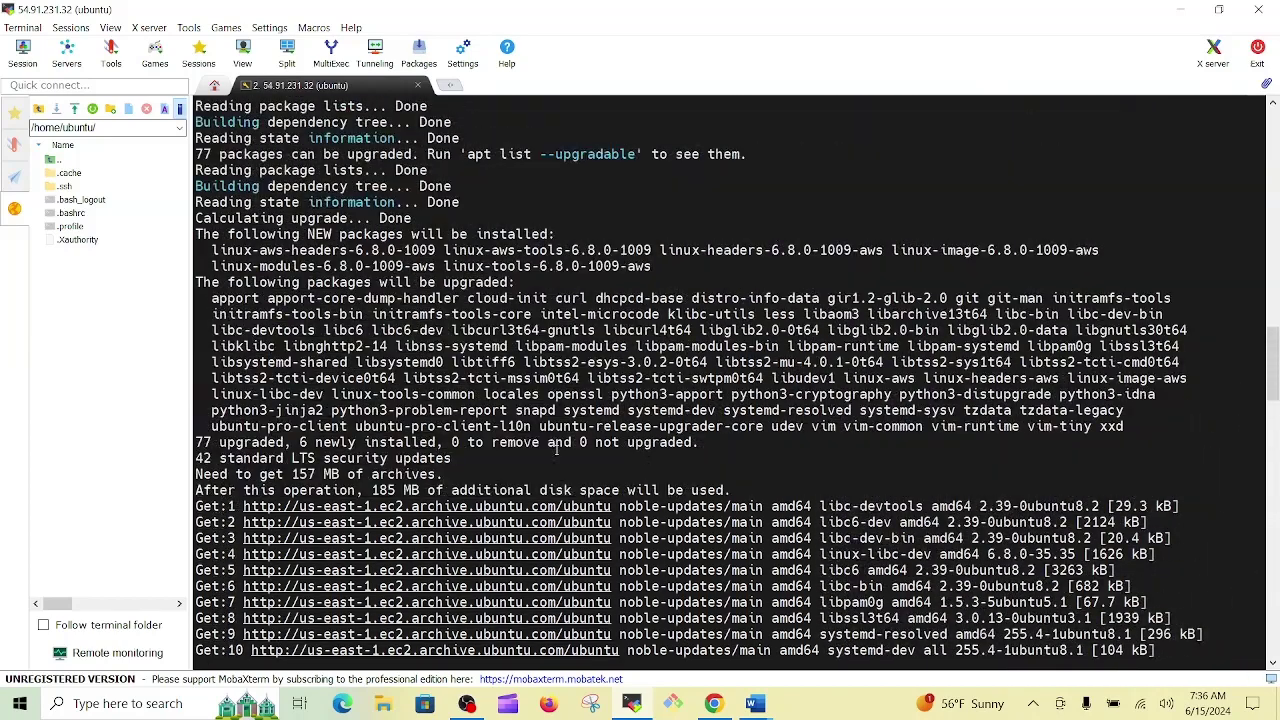
pyautogui.scroll(-2, 557, 450)
pyautogui.scroll(3, 557, 450)
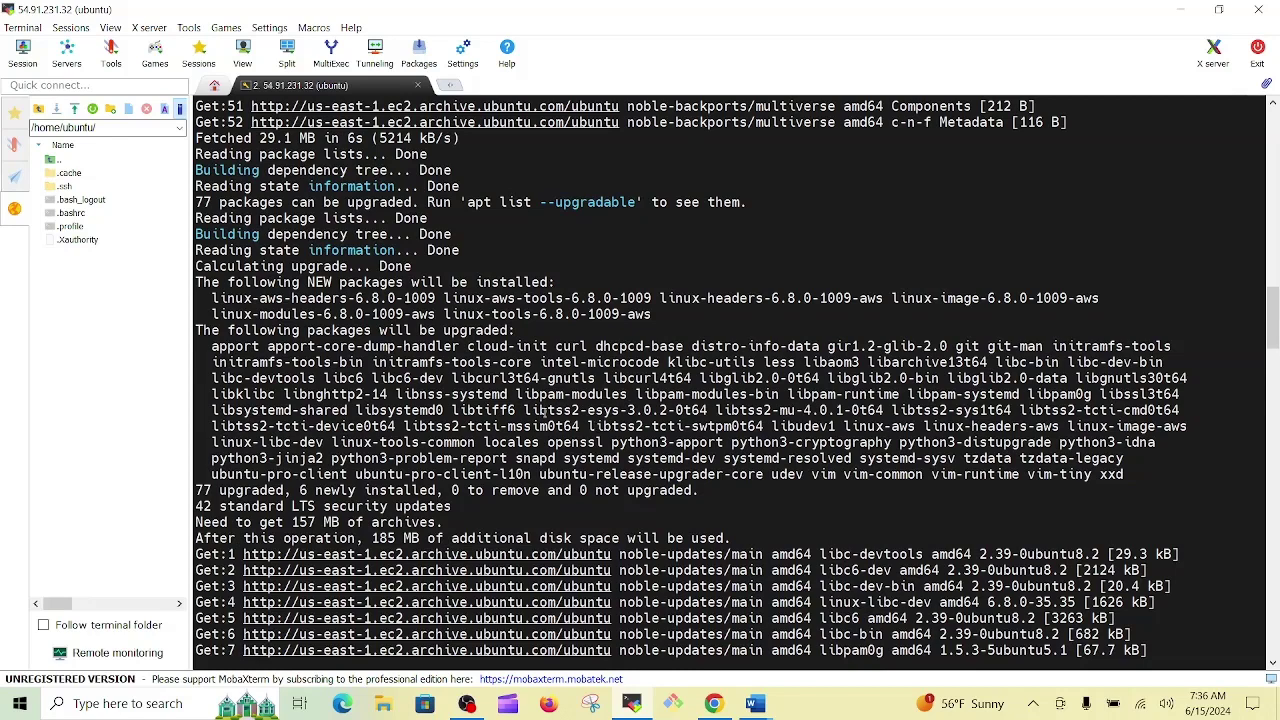
pyautogui.scroll(-5, 537, 411)
pyautogui.scroll(-4, 540, 410)
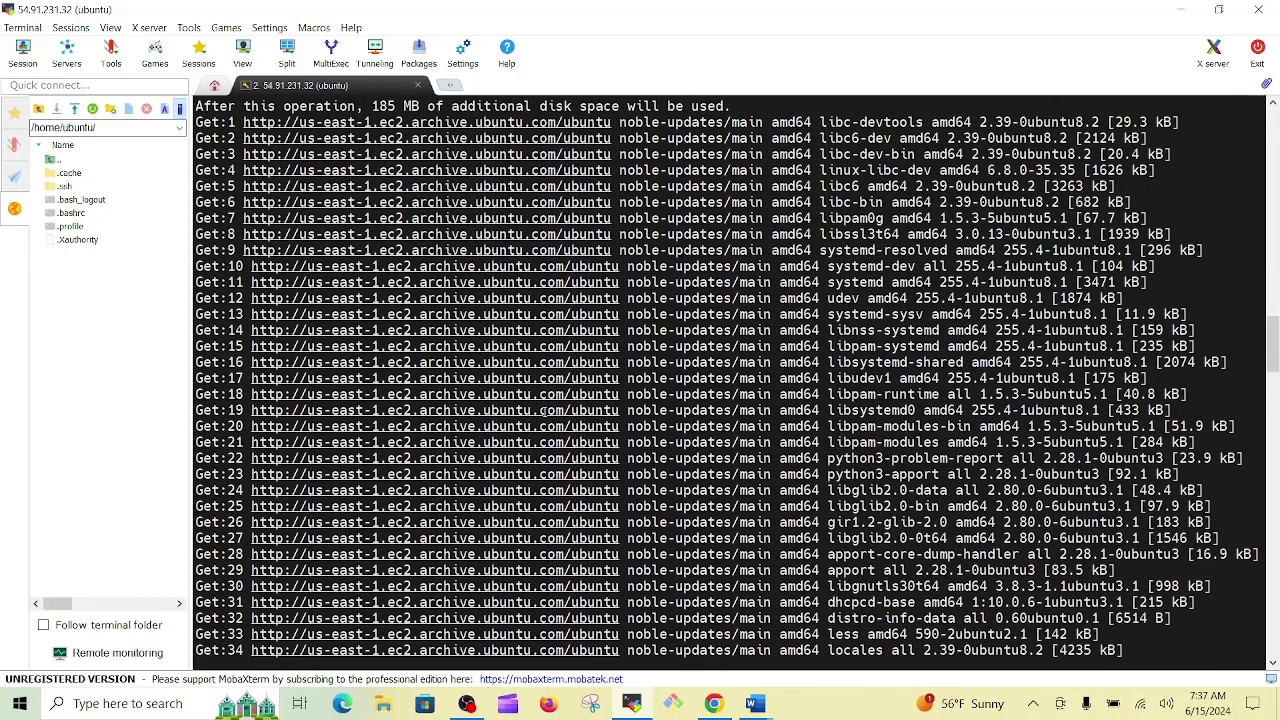
pyautogui.scroll(-2, 524, 373)
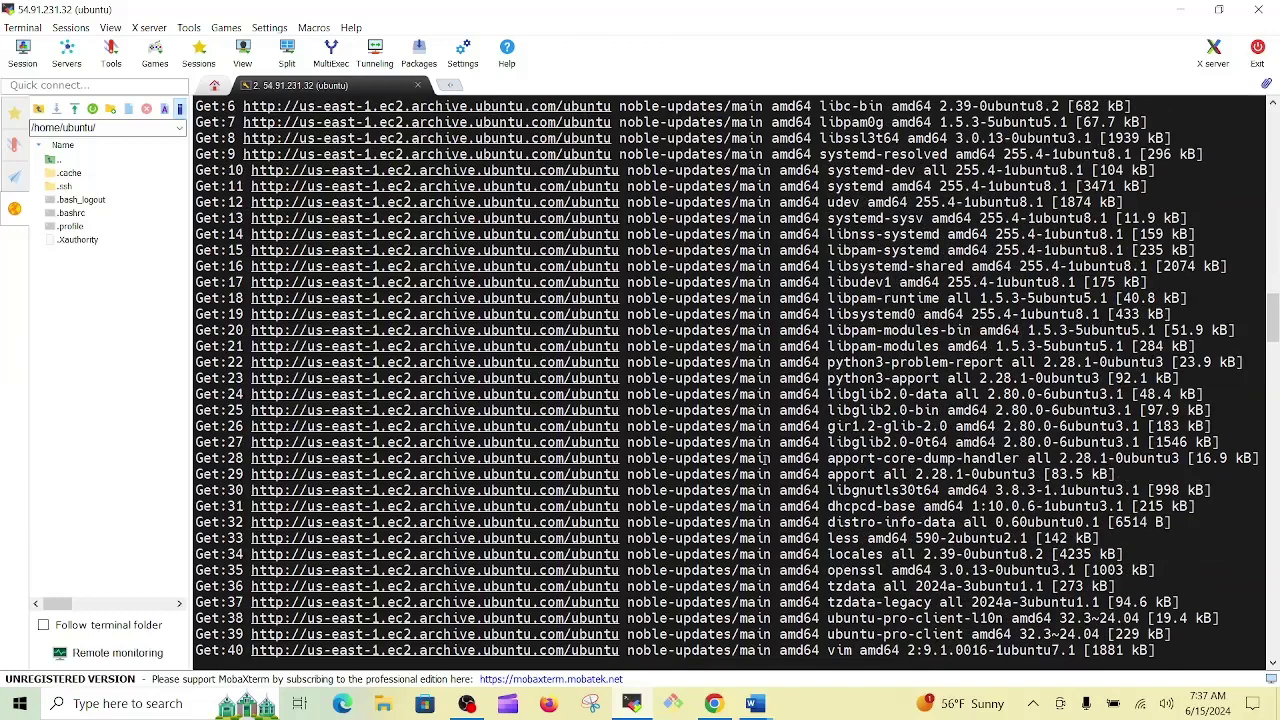
pyautogui.scroll(-3, 772, 452)
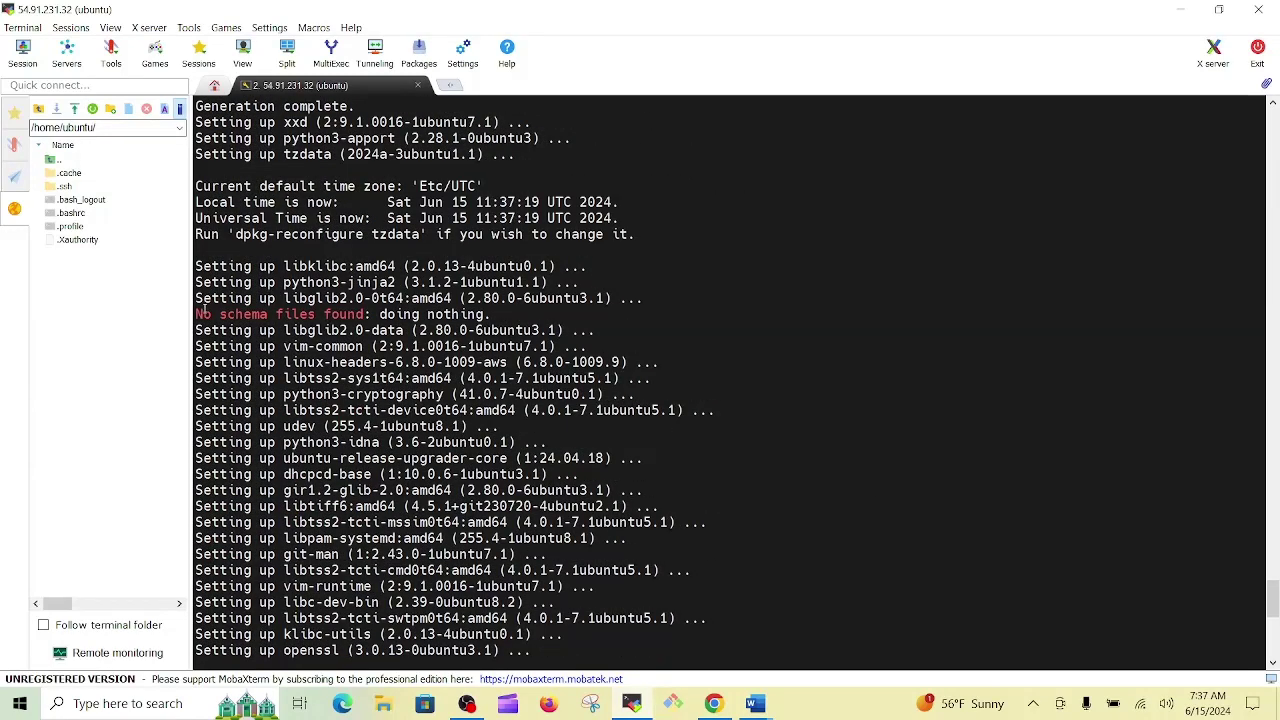
# - Highlight the red "No schema files found", snapd.failure.service and "Failed to restart" messages in the installation output
pyautogui.moveTo(201, 314); pyautogui.dragTo(369, 320)
pyautogui.click(370, 320)
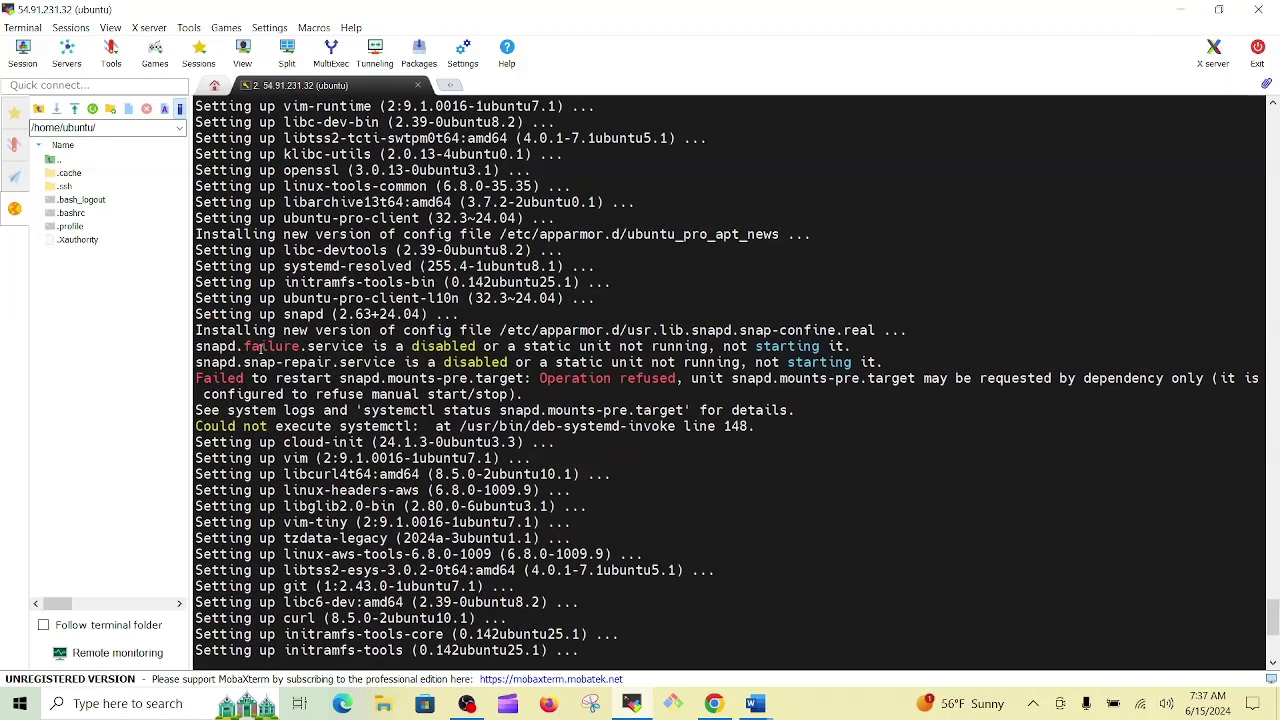
pyautogui.doubleClick(262, 347)
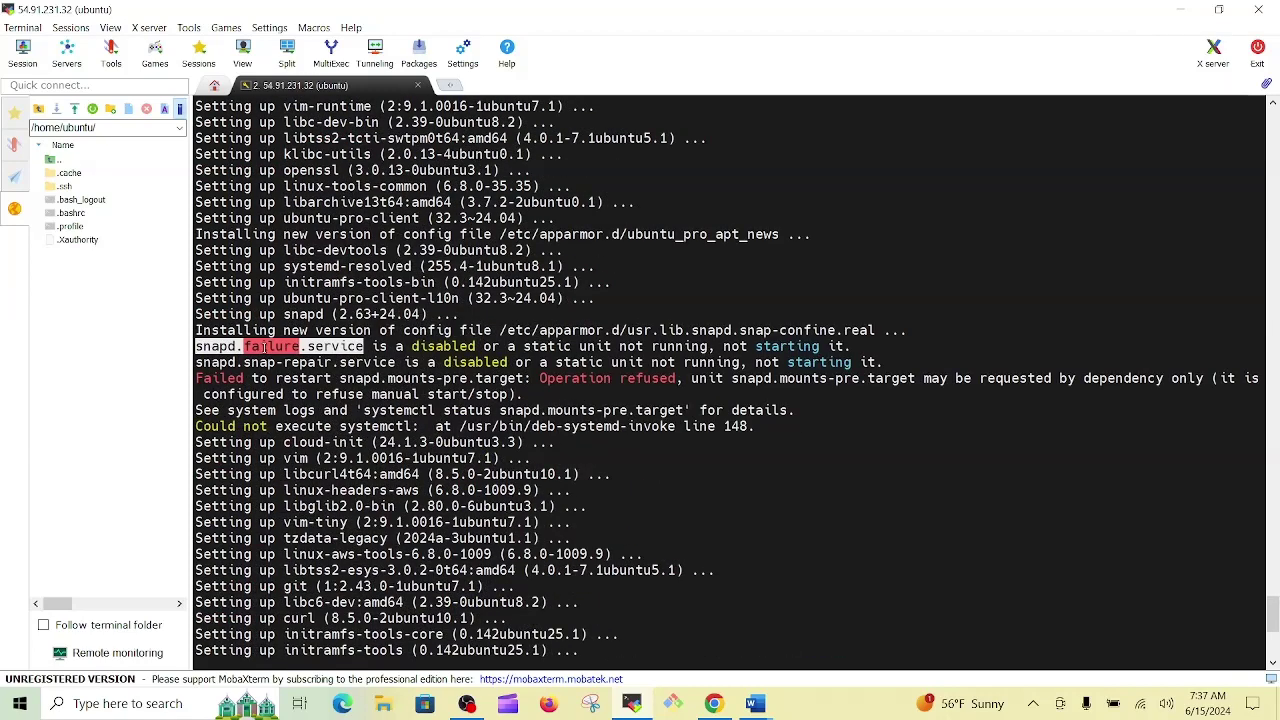
pyautogui.click(306, 358)
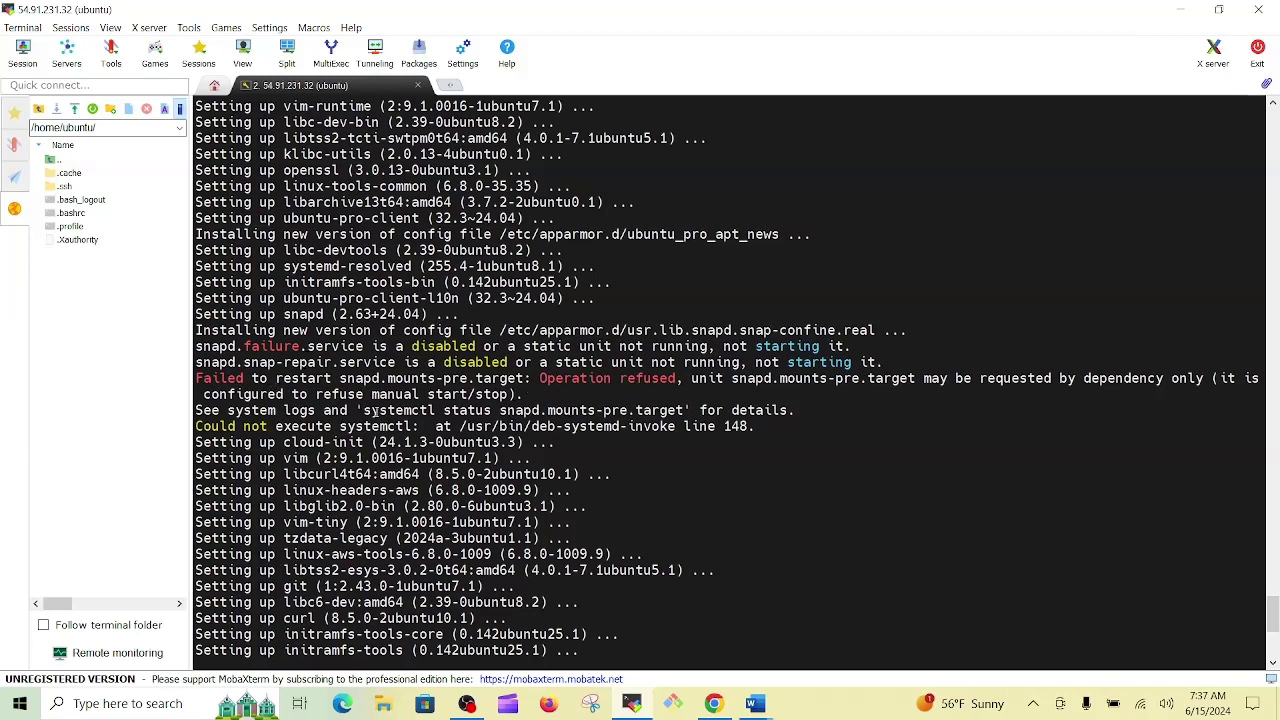
pyautogui.tripleClick(218, 378)
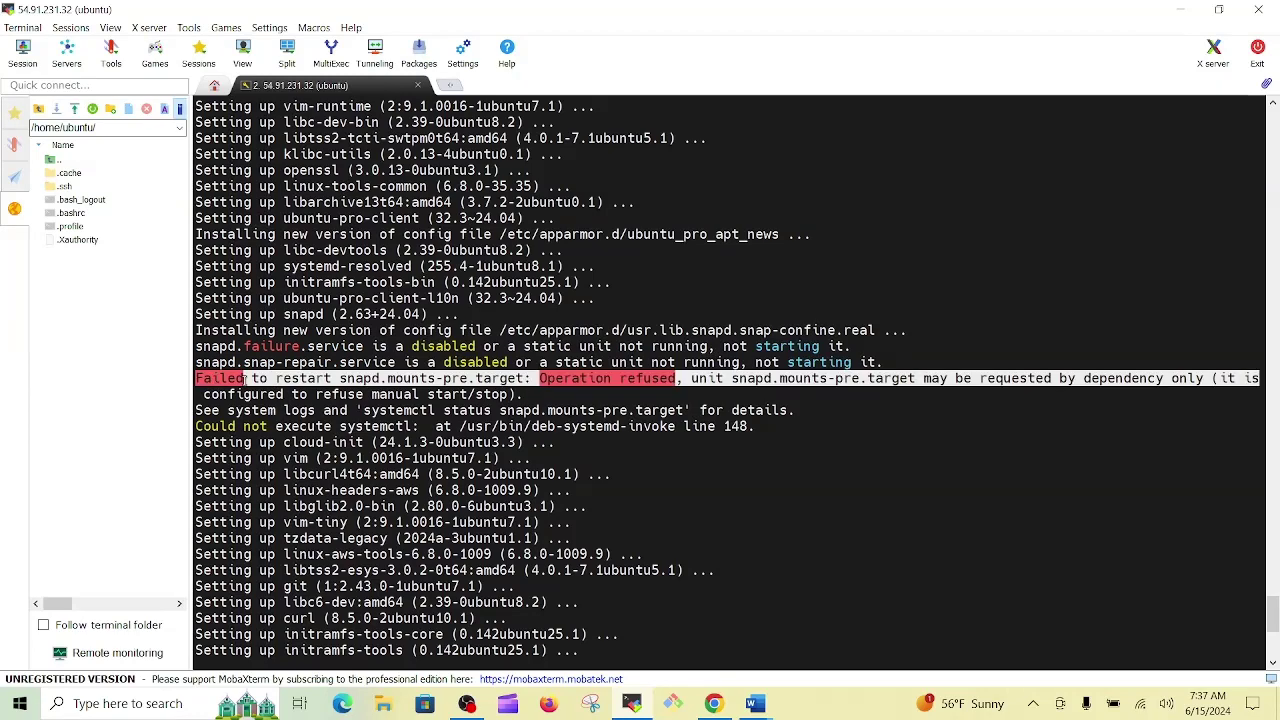
pyautogui.click(245, 381)
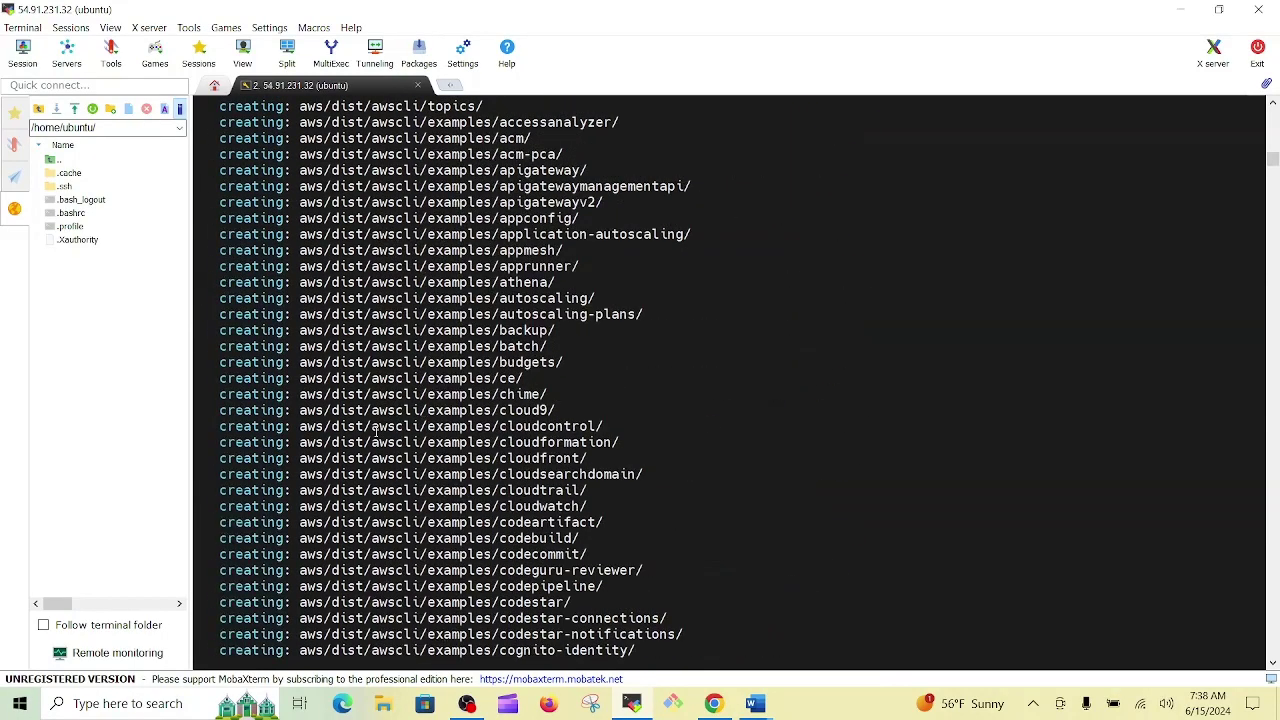
# - Examine the awscliv2.zip extraction output and the end of the script's output, covering the AWS CLI and eksctl installation
pyautogui.scroll(20, 375, 431)
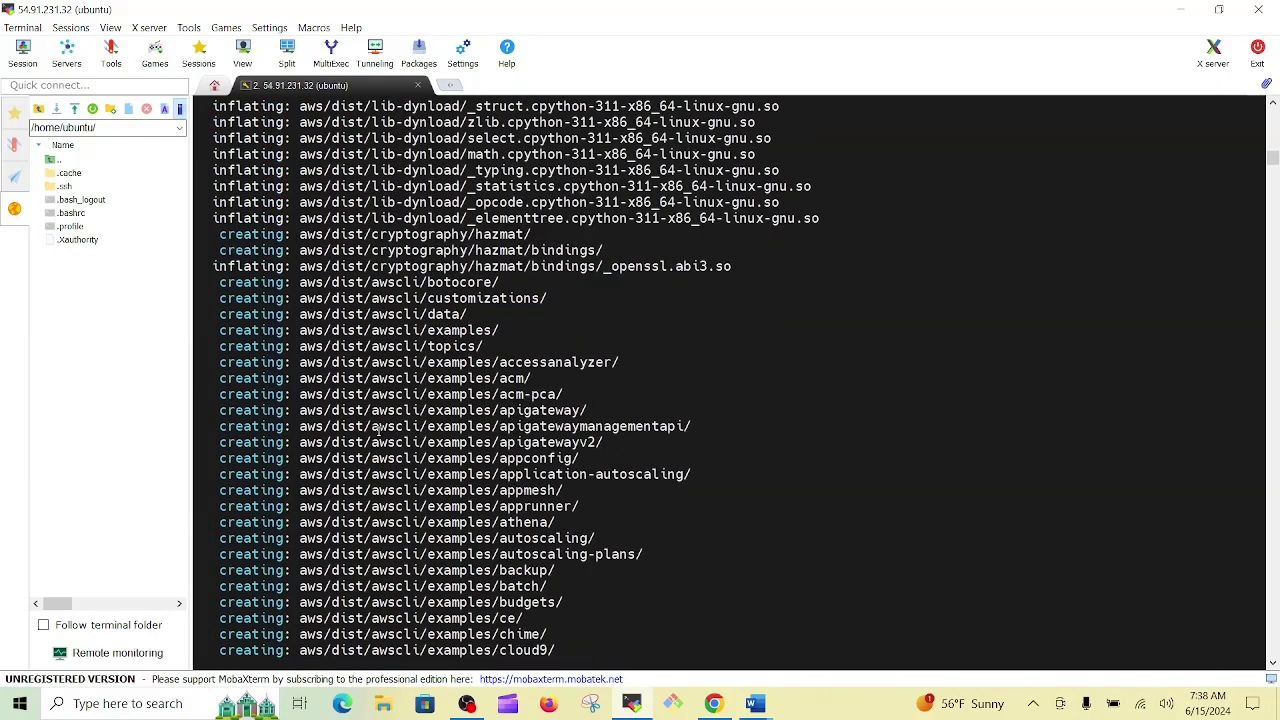
pyautogui.scroll(14, 378, 430)
pyautogui.scroll(16, 378, 430)
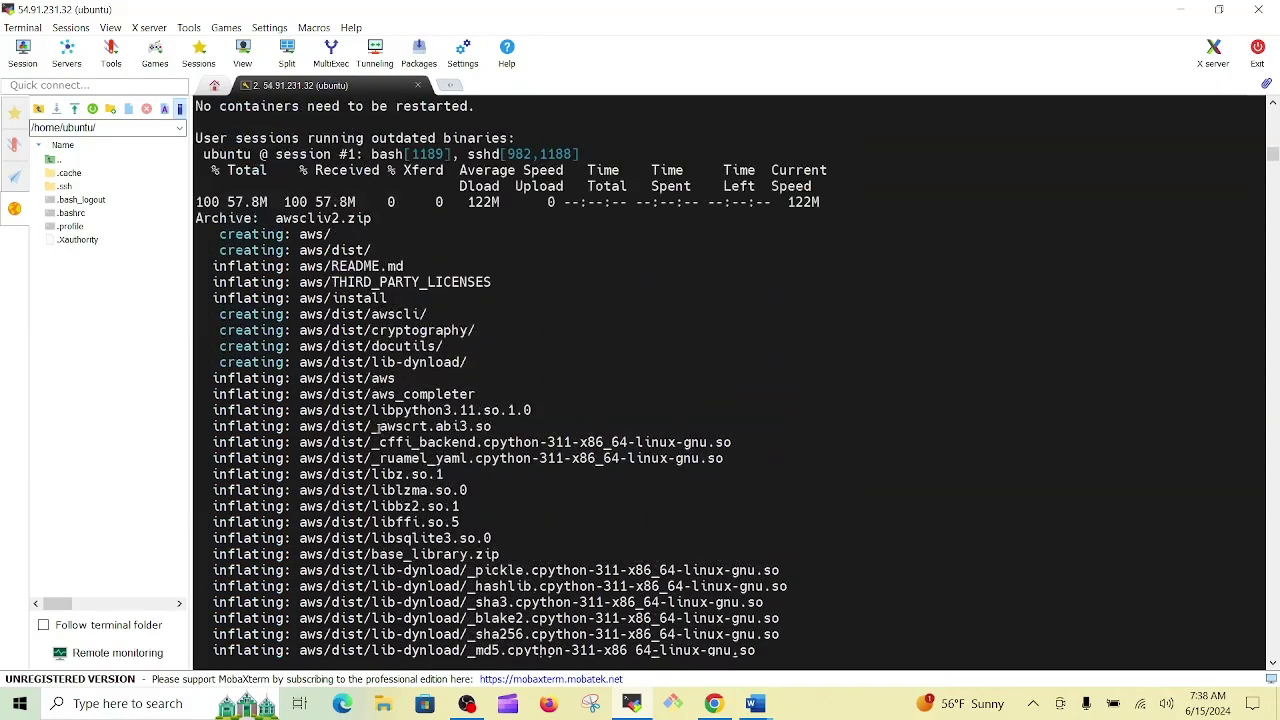
pyautogui.scroll(-20, 382, 428)
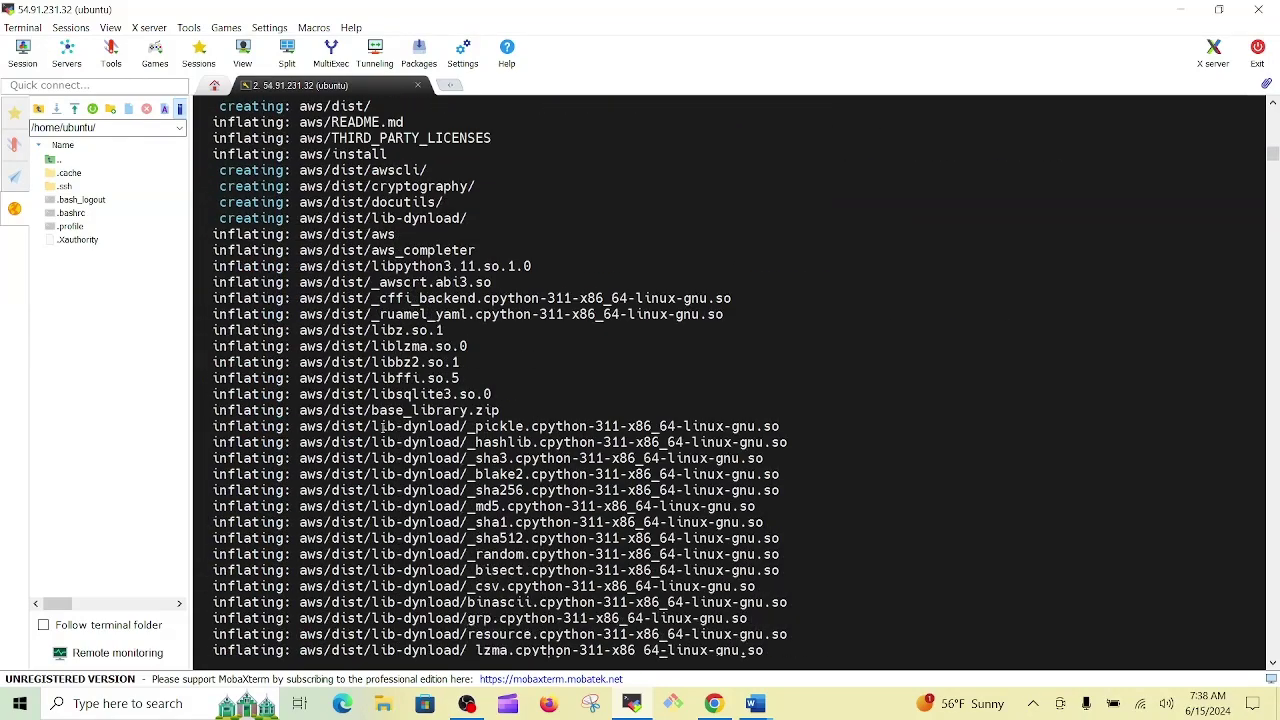
pyautogui.scroll(-4, 382, 428)
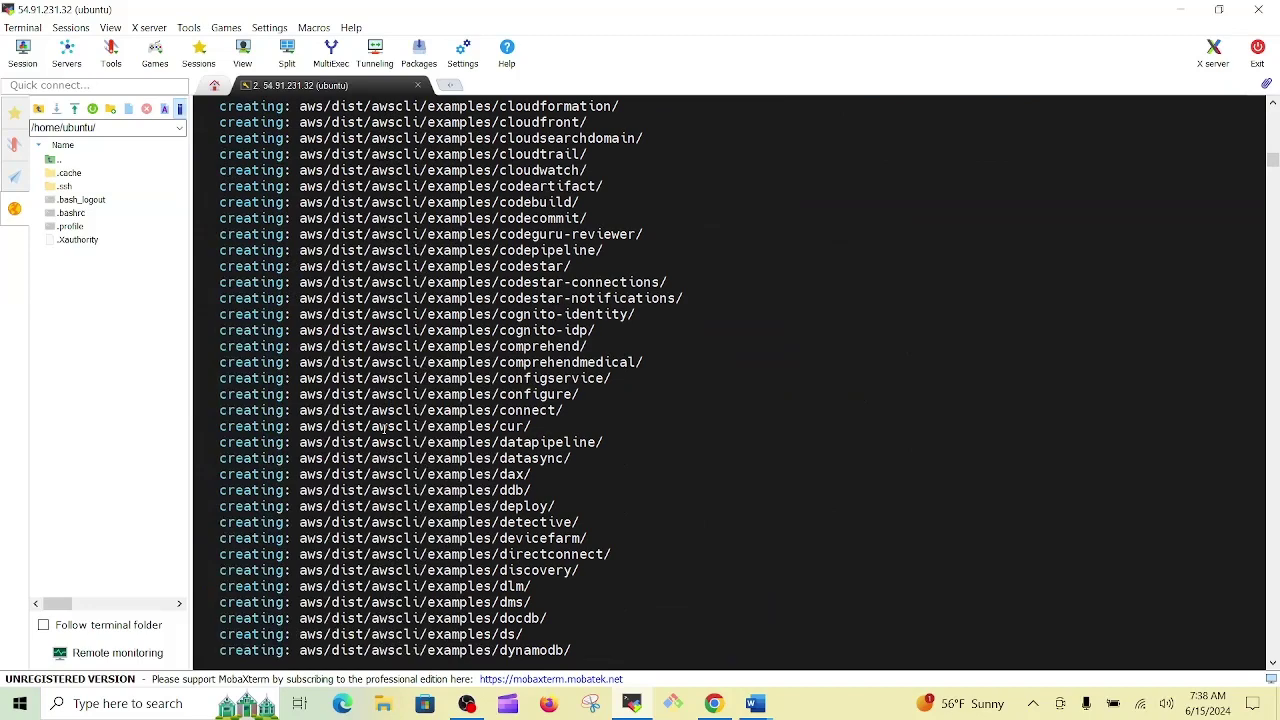
pyautogui.scroll(-4, 382, 428)
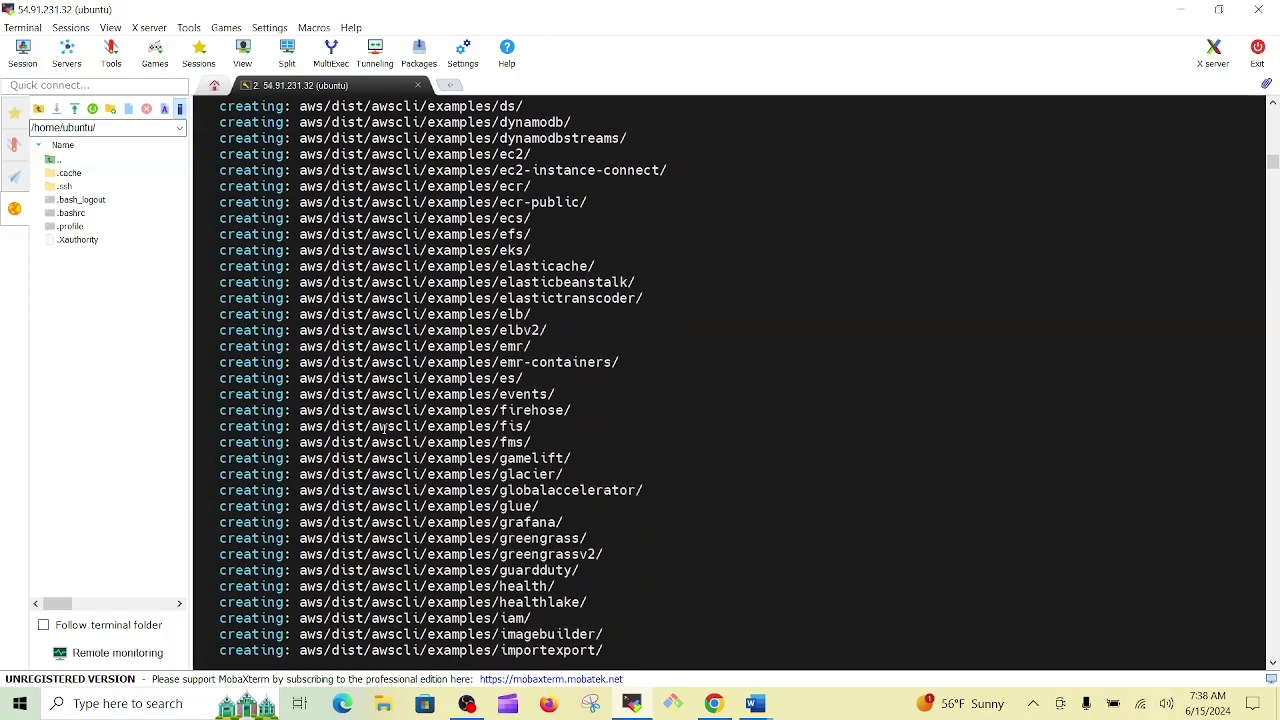
pyautogui.scroll(-20, 384, 428)
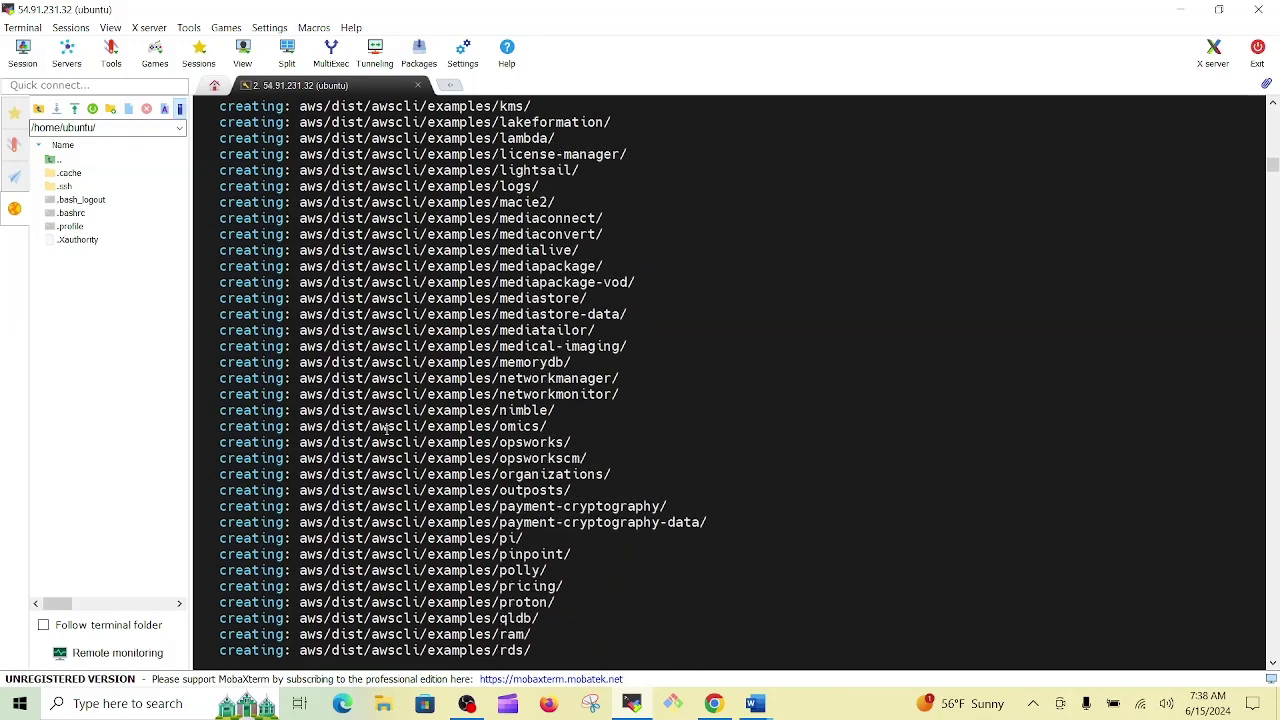
pyautogui.scroll(-4, 384, 428)
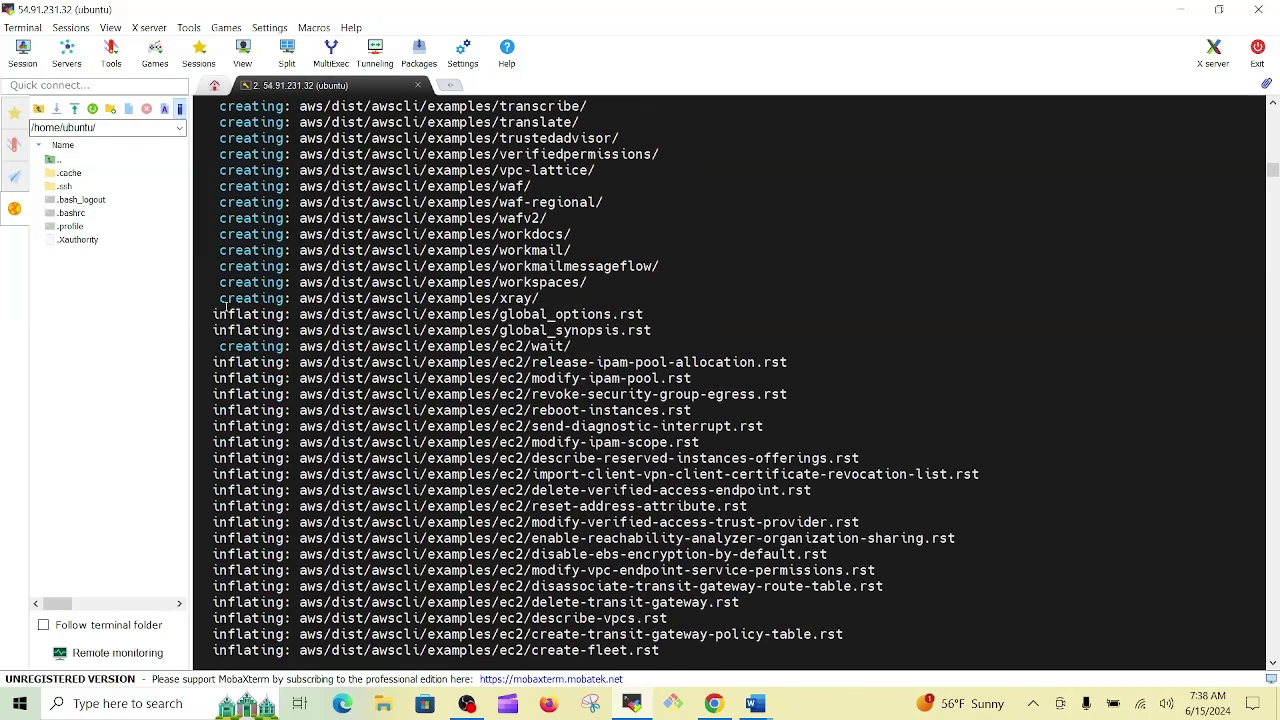
pyautogui.scroll(-20, 380, 342)
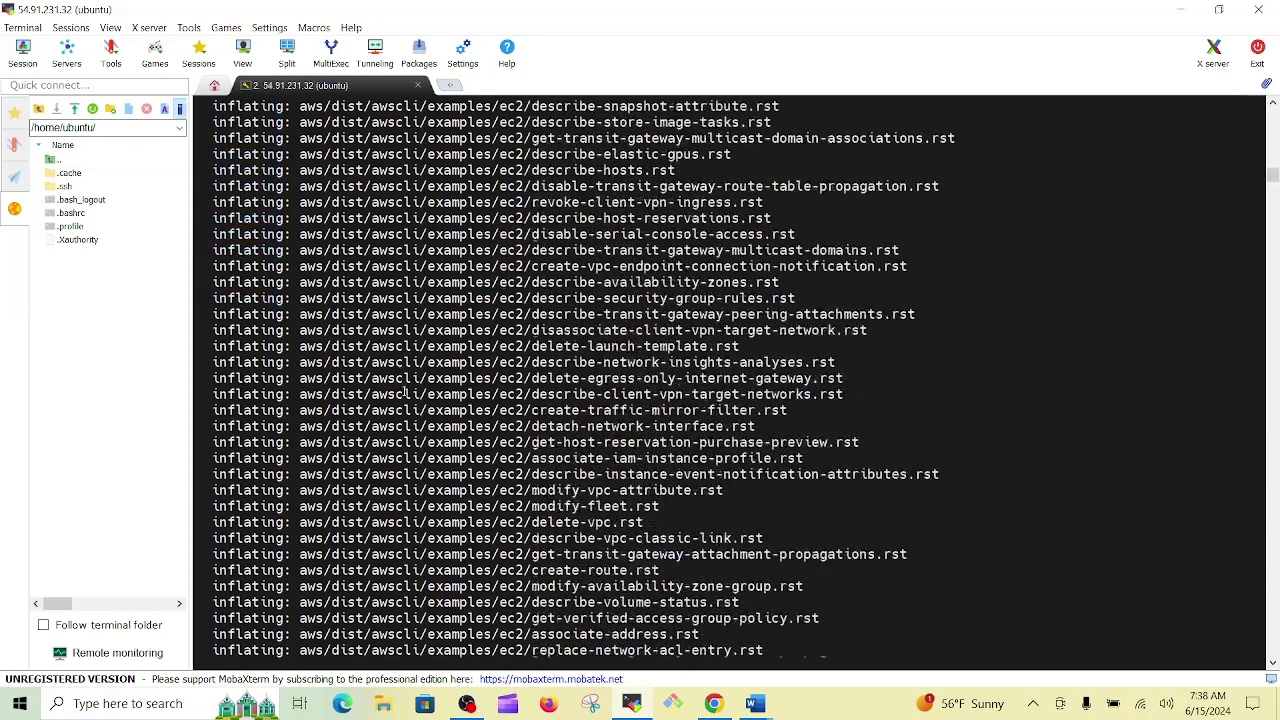
pyautogui.scroll(-20, 404, 393)
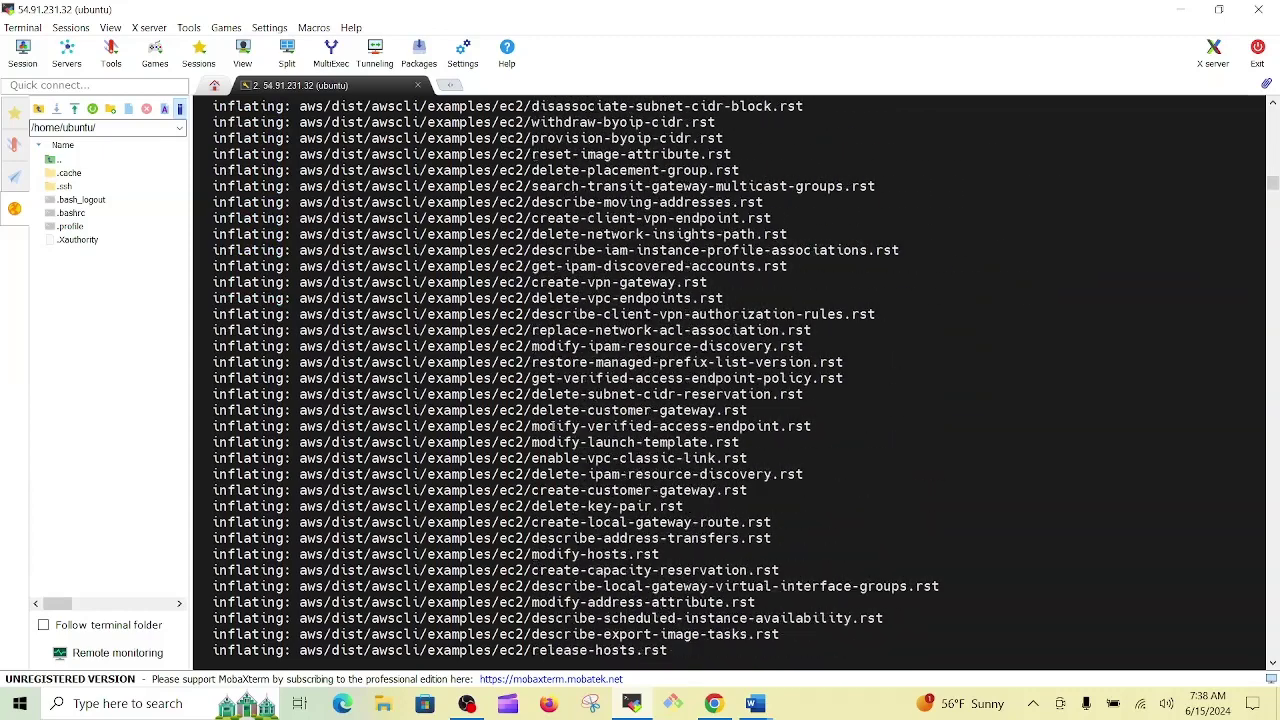
pyautogui.scroll(-7, 553, 427)
pyautogui.scroll(-20, 1080, 439)
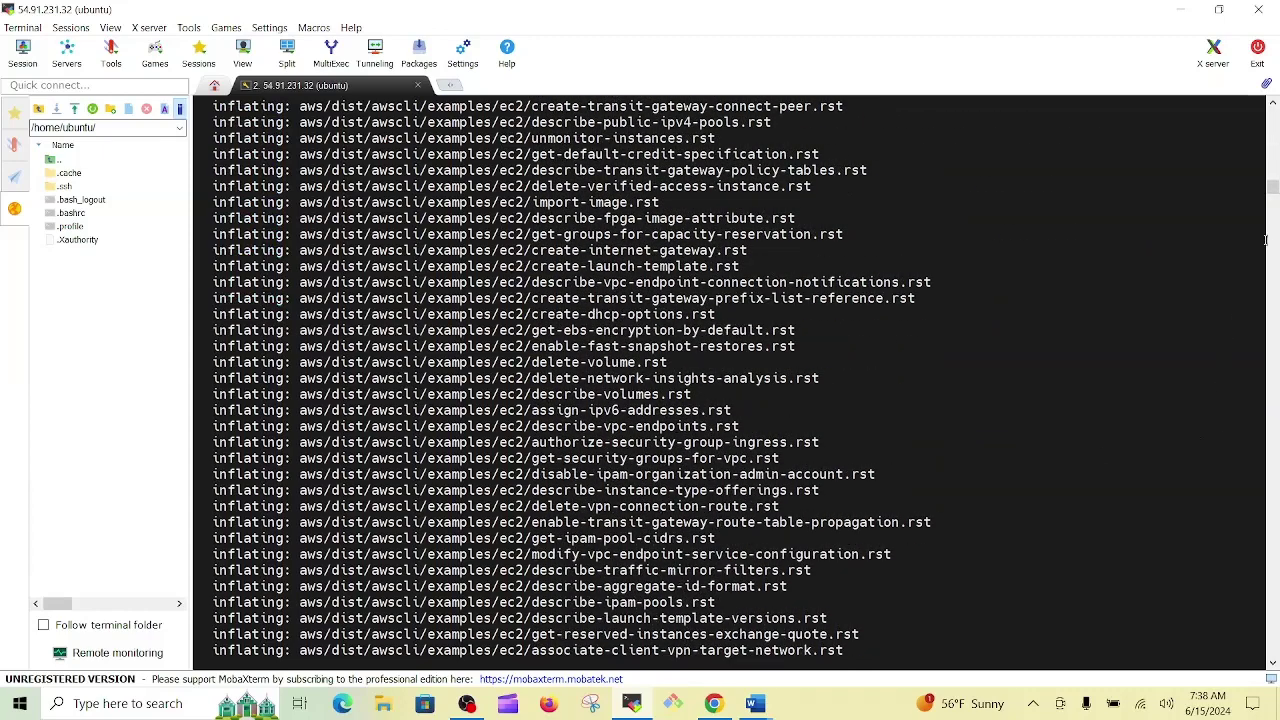
pyautogui.scroll(-10, 1101, 403)
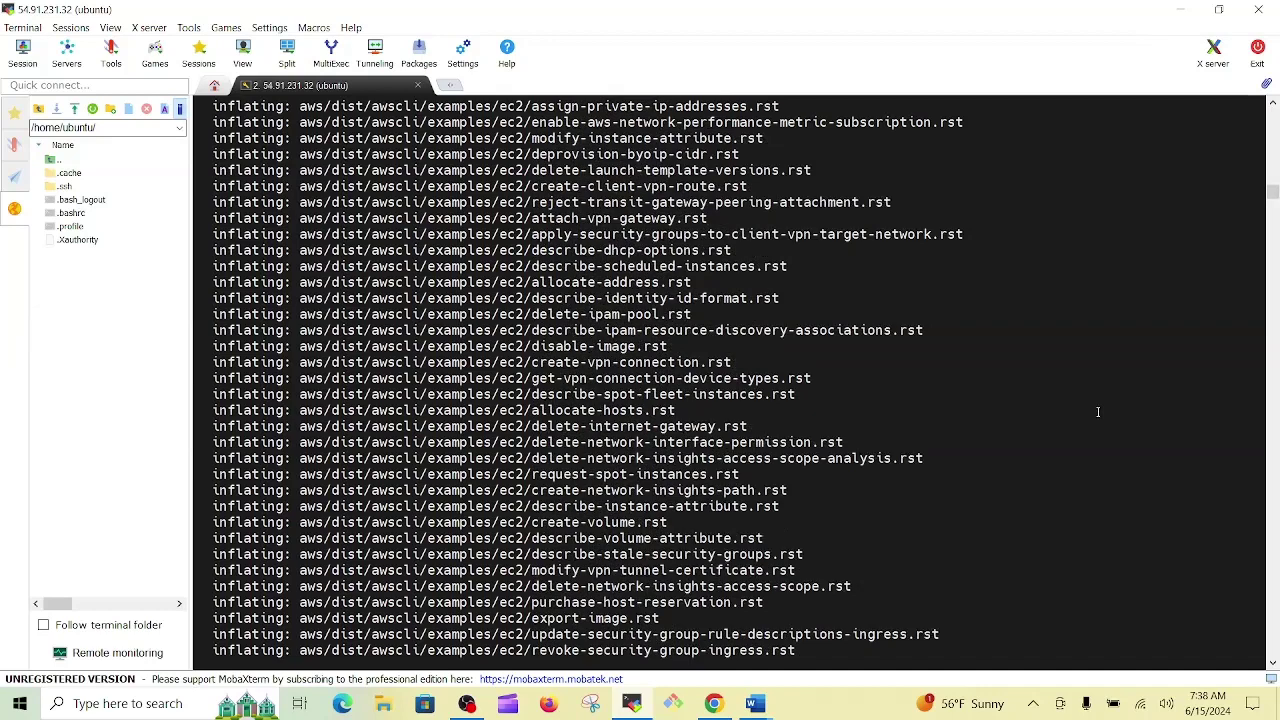
pyautogui.scroll(-20, 1100, 405)
pyautogui.hotkey('ctrl', 'l')
pyautogui.scroll(6, 1100, 413)
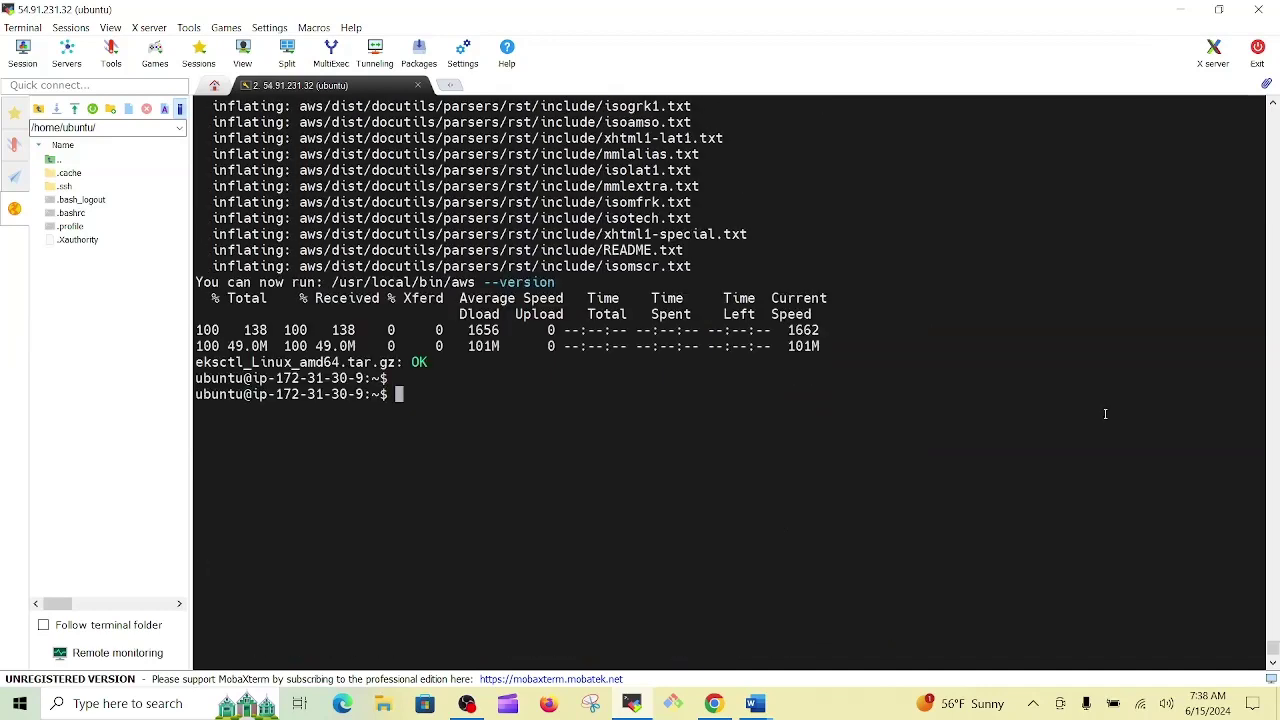
pyautogui.scroll(2, 1100, 416)
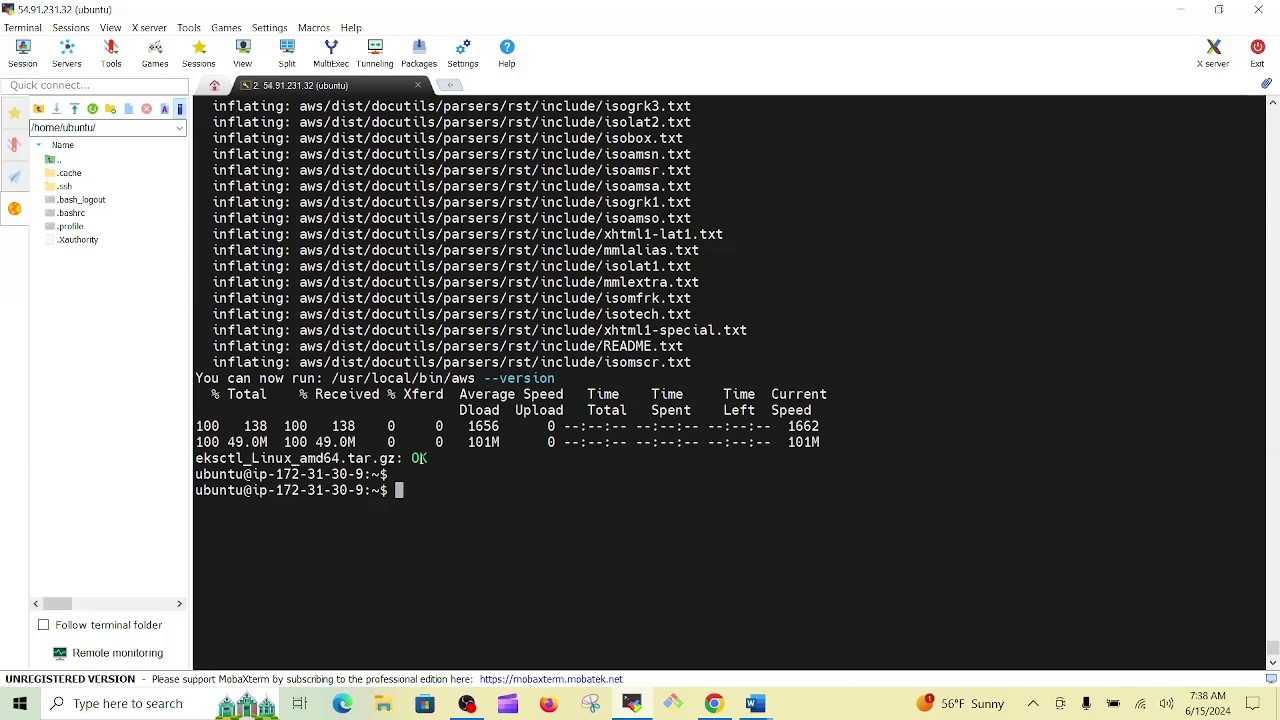
# - Clear the terminal and list the home directory's files with ls
pyautogui.hotkey('ctrl', 'l')
pyautogui.write('ls')
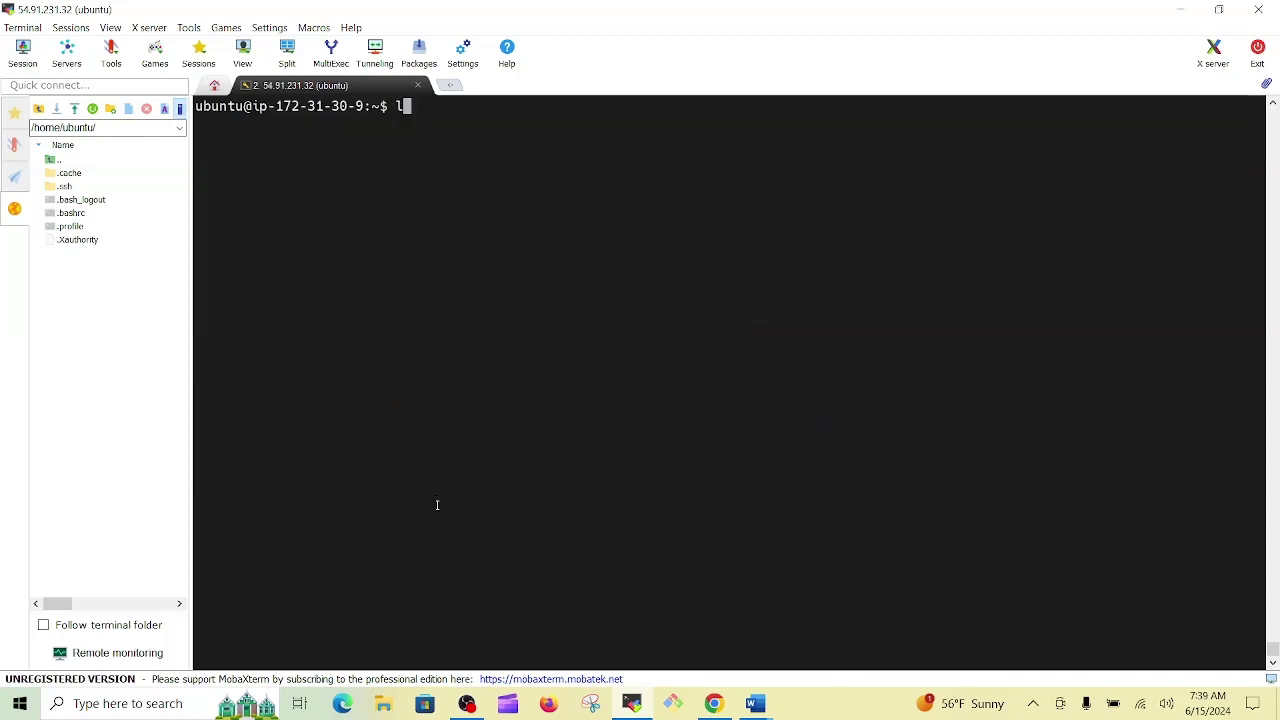
pyautogui.press('Return')
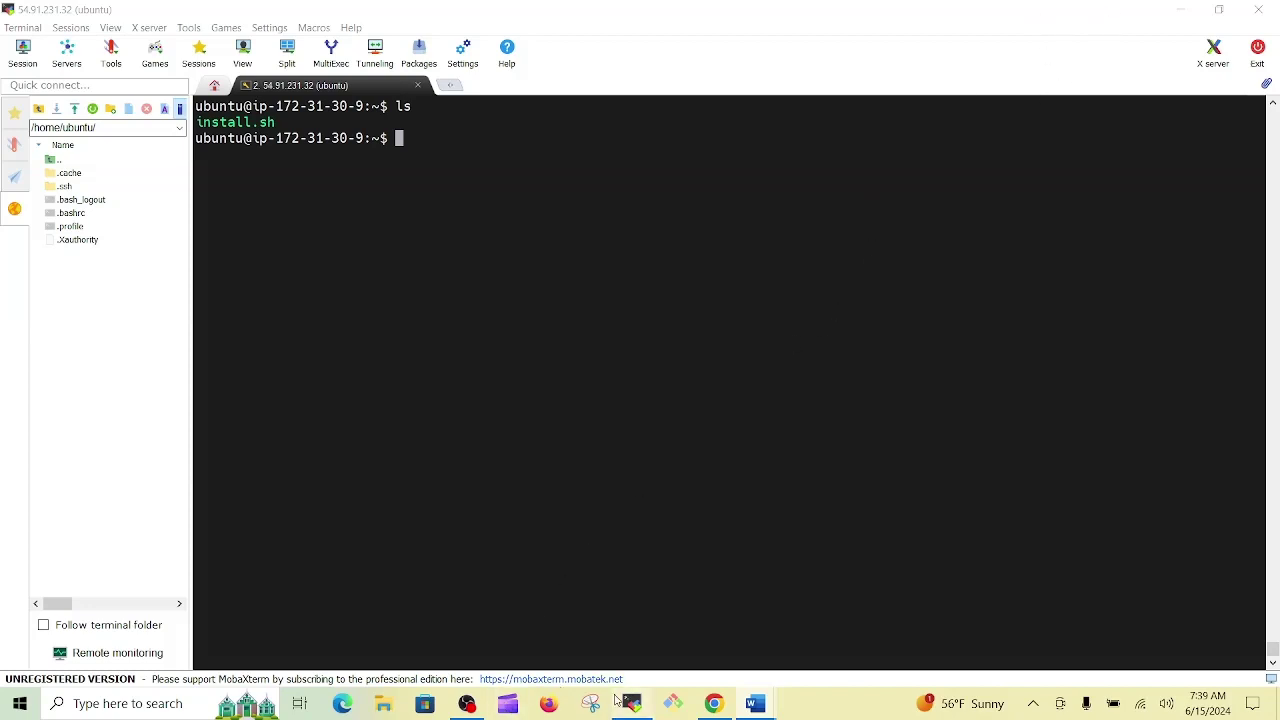
# - Switch to the AWS console in Chrome, open IAM in a new browser tab, and show its Users list
pyautogui.click(716, 704)
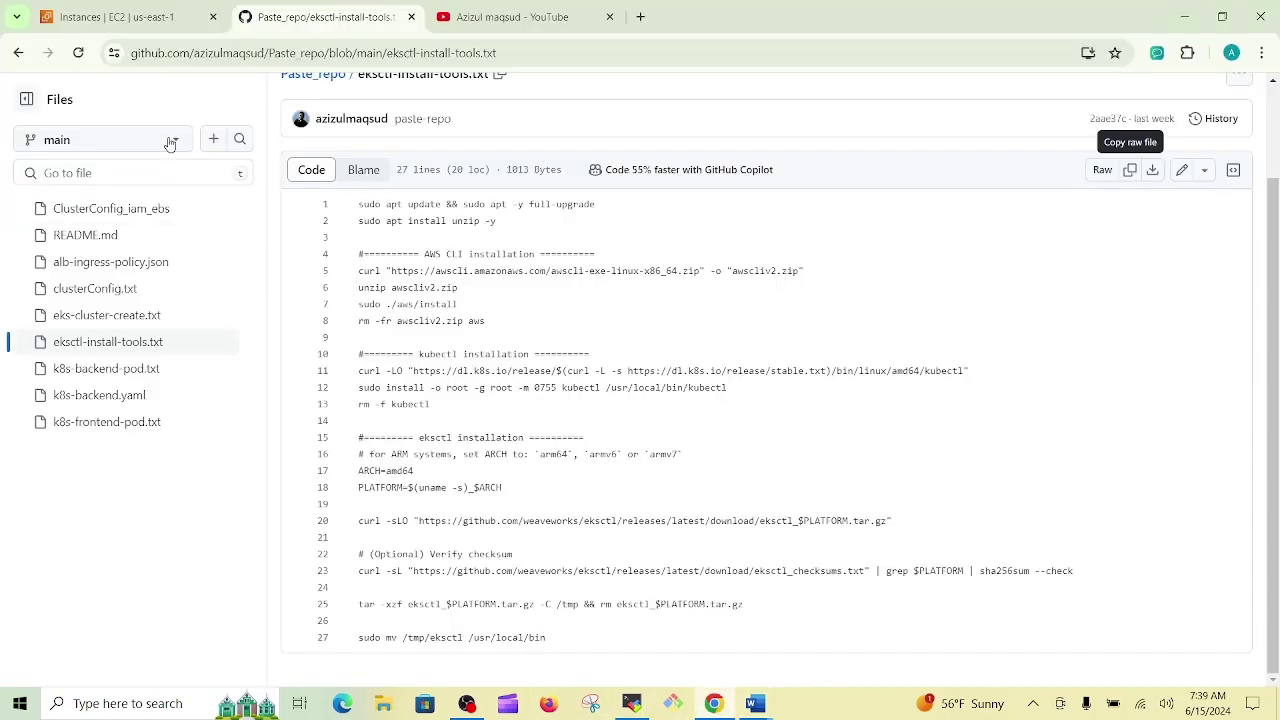
pyautogui.click(169, 18)
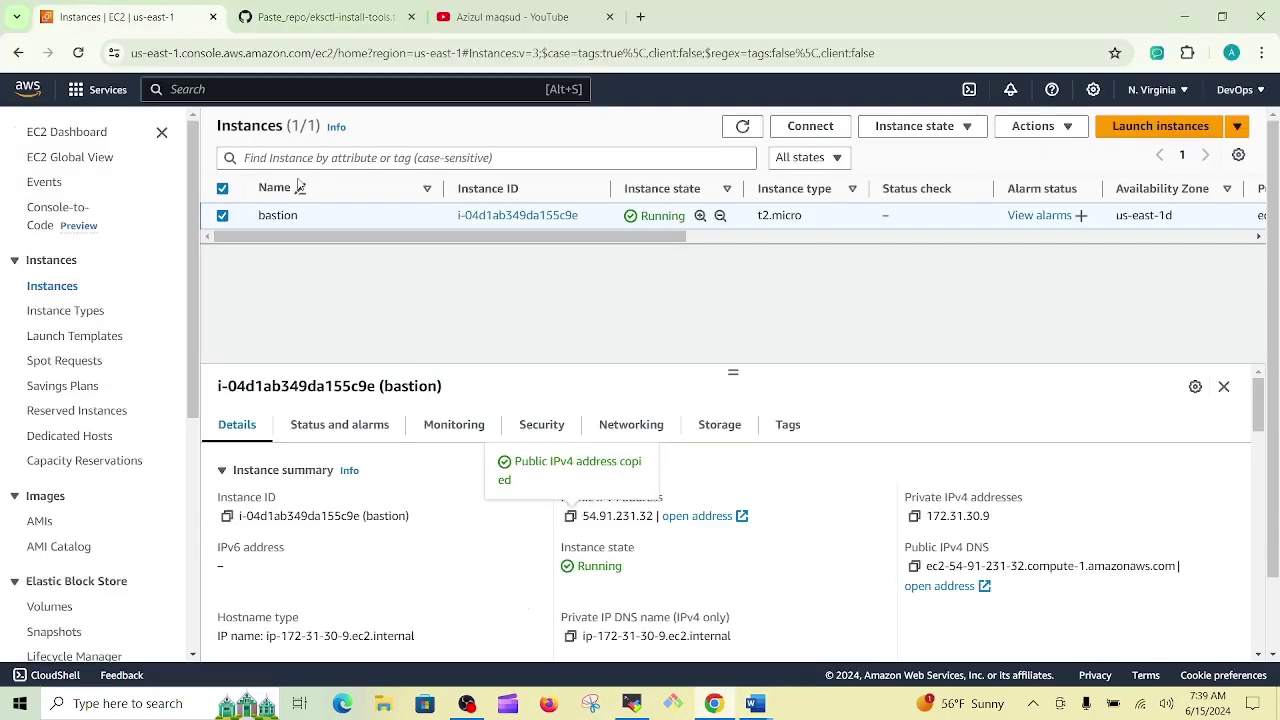
pyautogui.click(104, 89)
pyautogui.rightClick(376, 468)
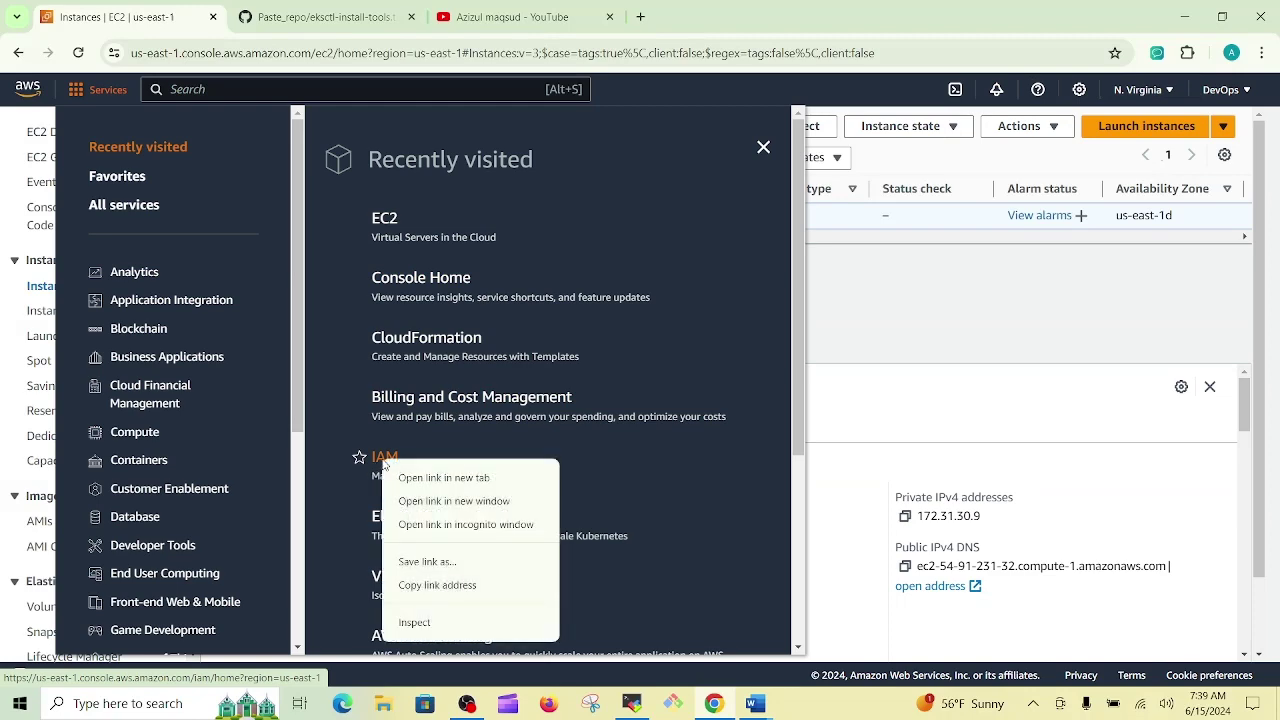
pyautogui.click(428, 478)
pyautogui.click(932, 440)
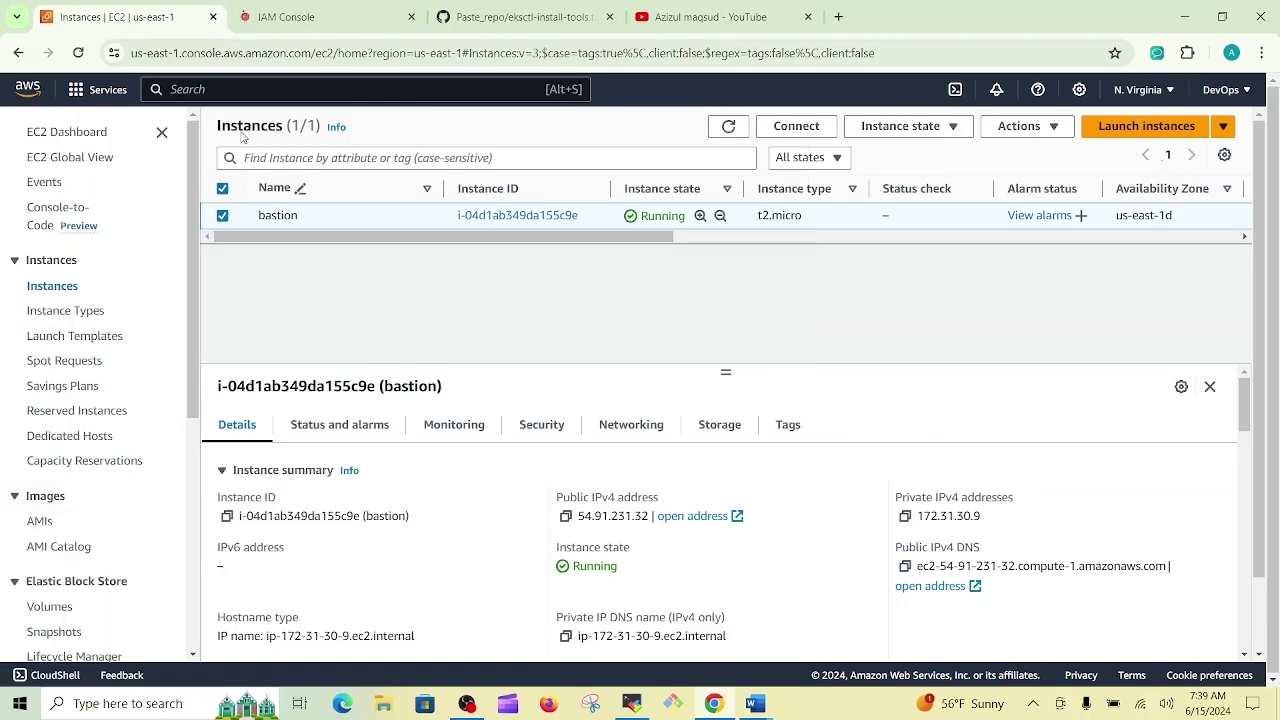
pyautogui.click(290, 17)
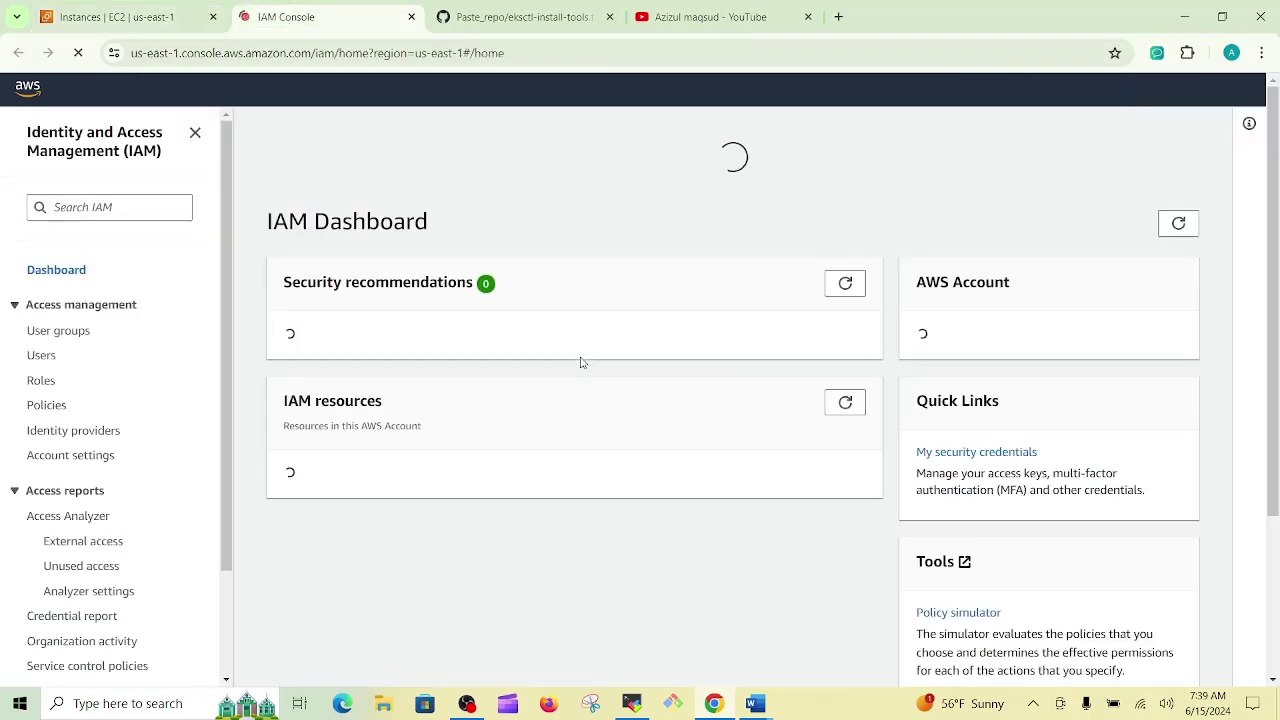
pyautogui.click(45, 356)
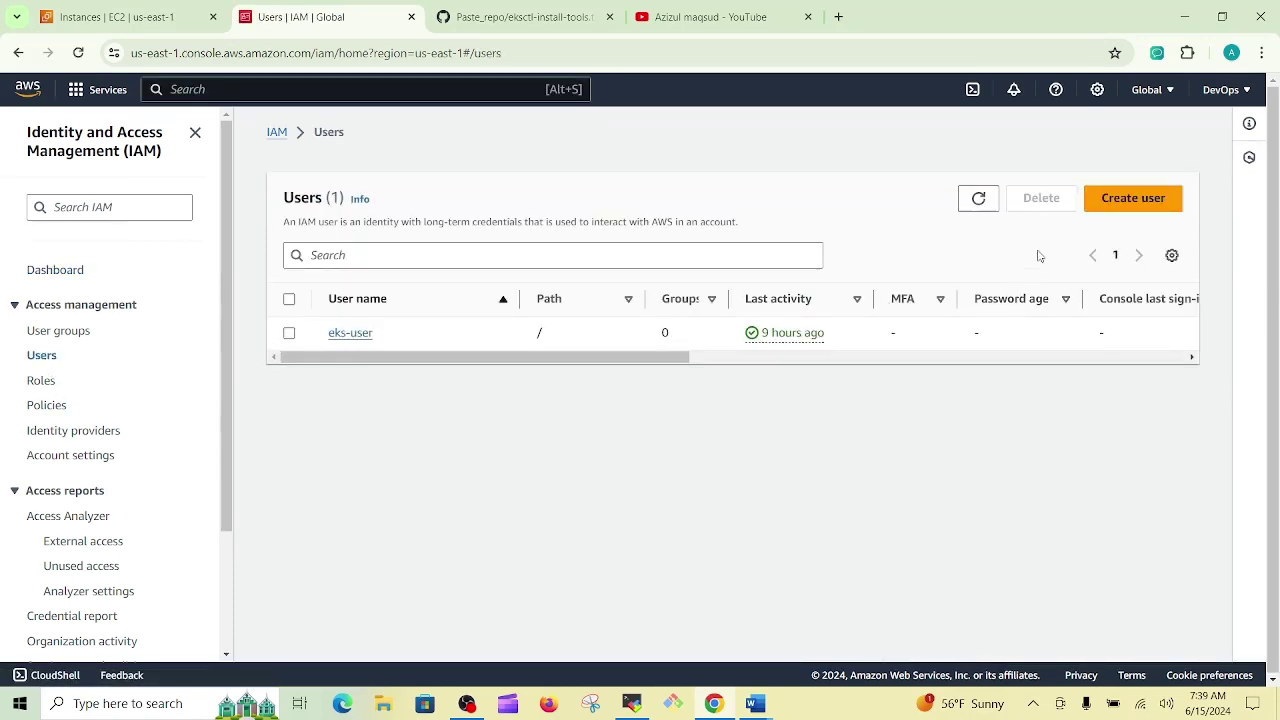
# - Start a new IAM user named user-efk without console access and continue to its permissions
pyautogui.click(1105, 205)
pyautogui.click(735, 327)
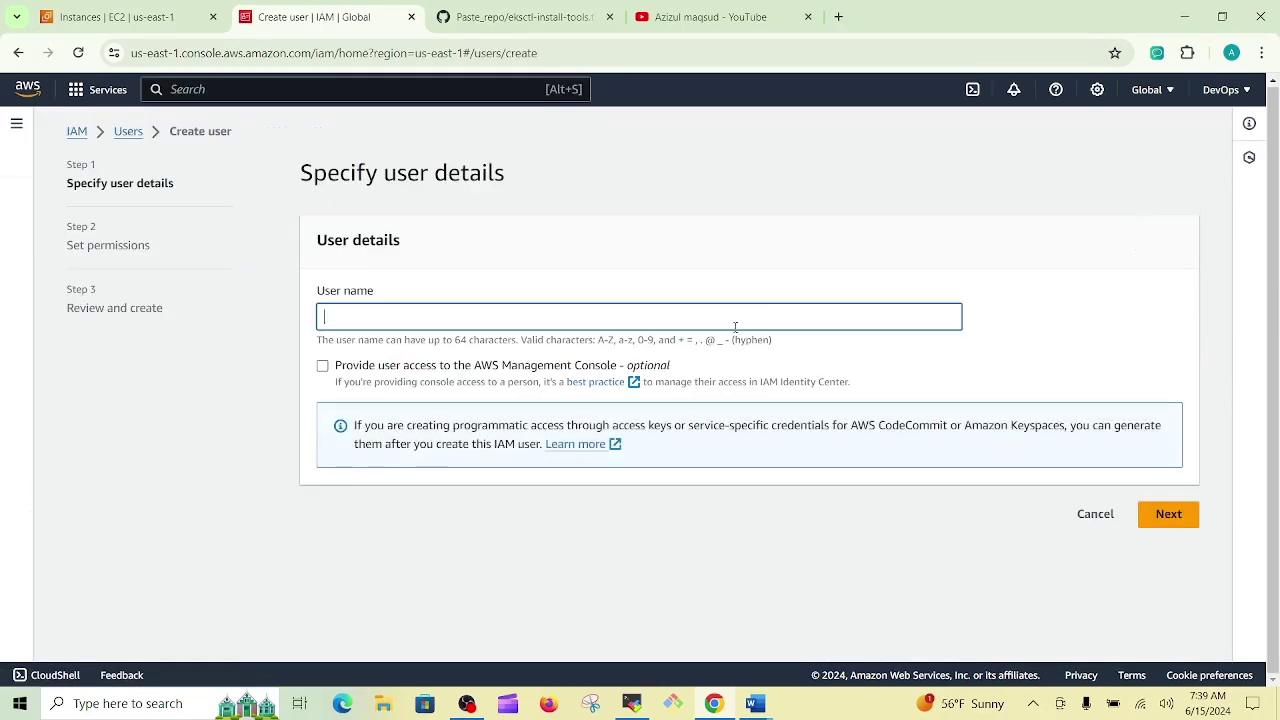
pyautogui.write('user-efk')
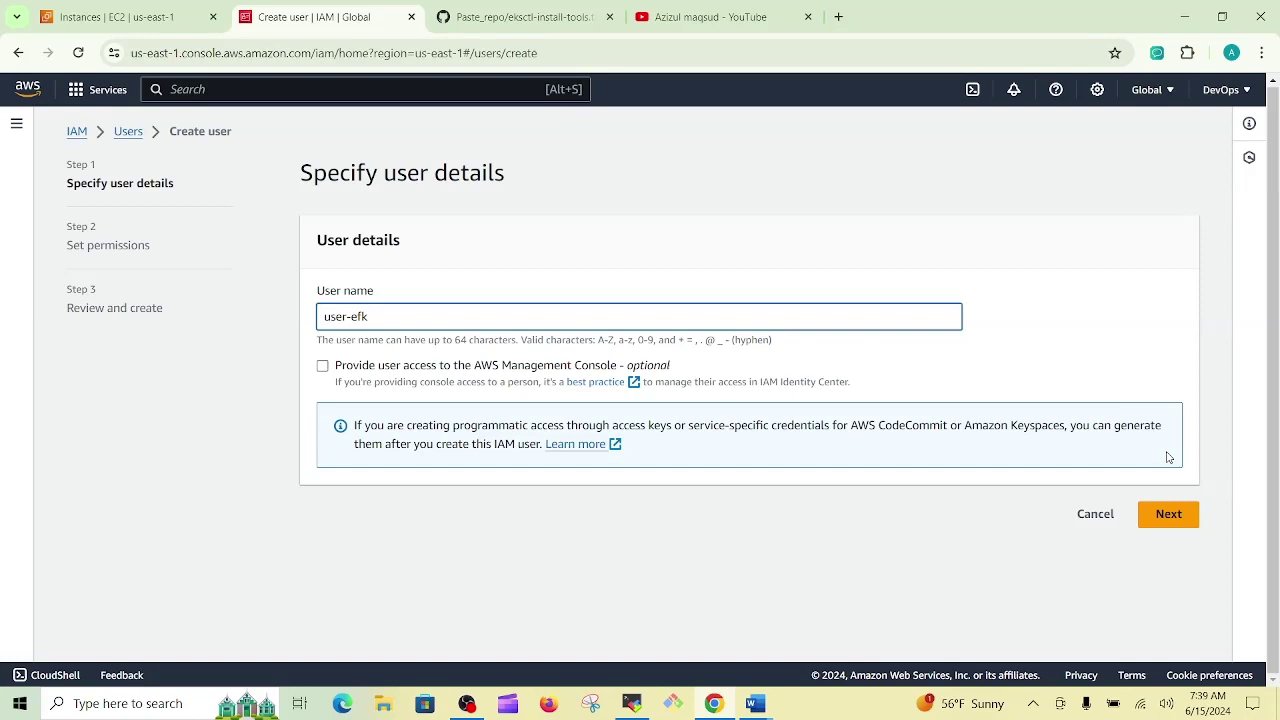
pyautogui.click(1168, 514)
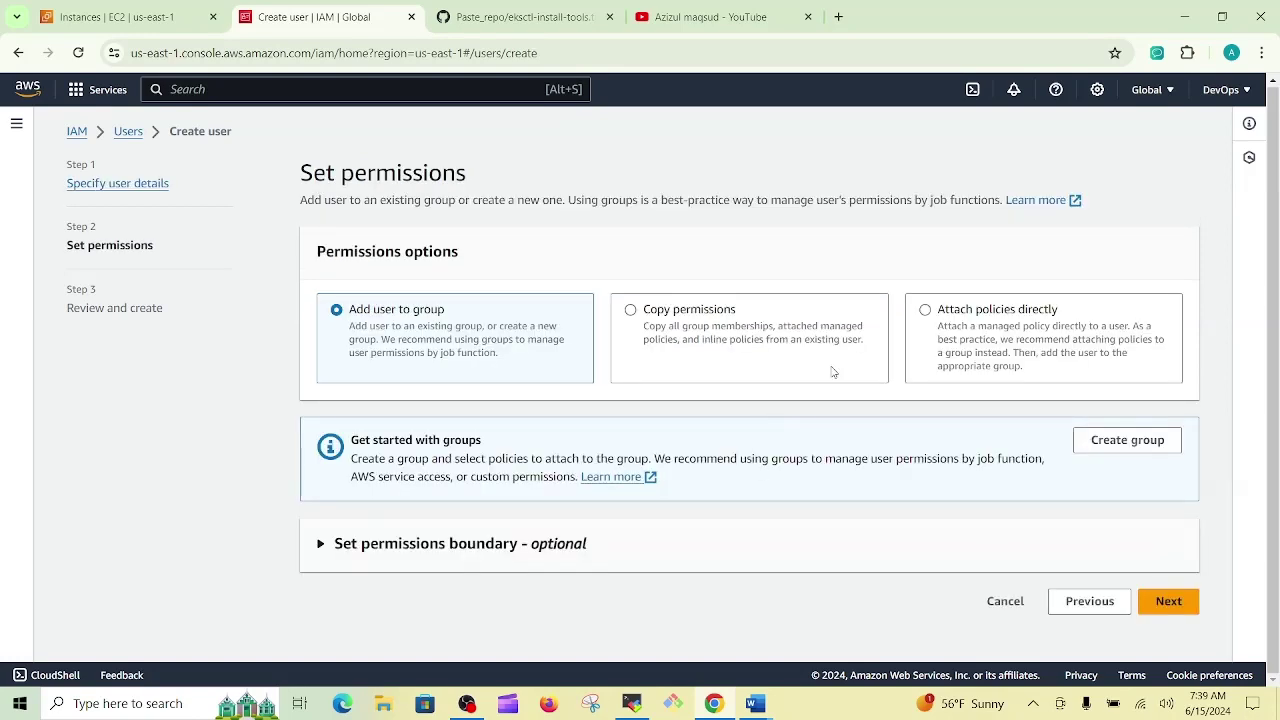
# - Attach the AdministratorAccess policy directly to the new user and create the user
pyautogui.click(998, 347)
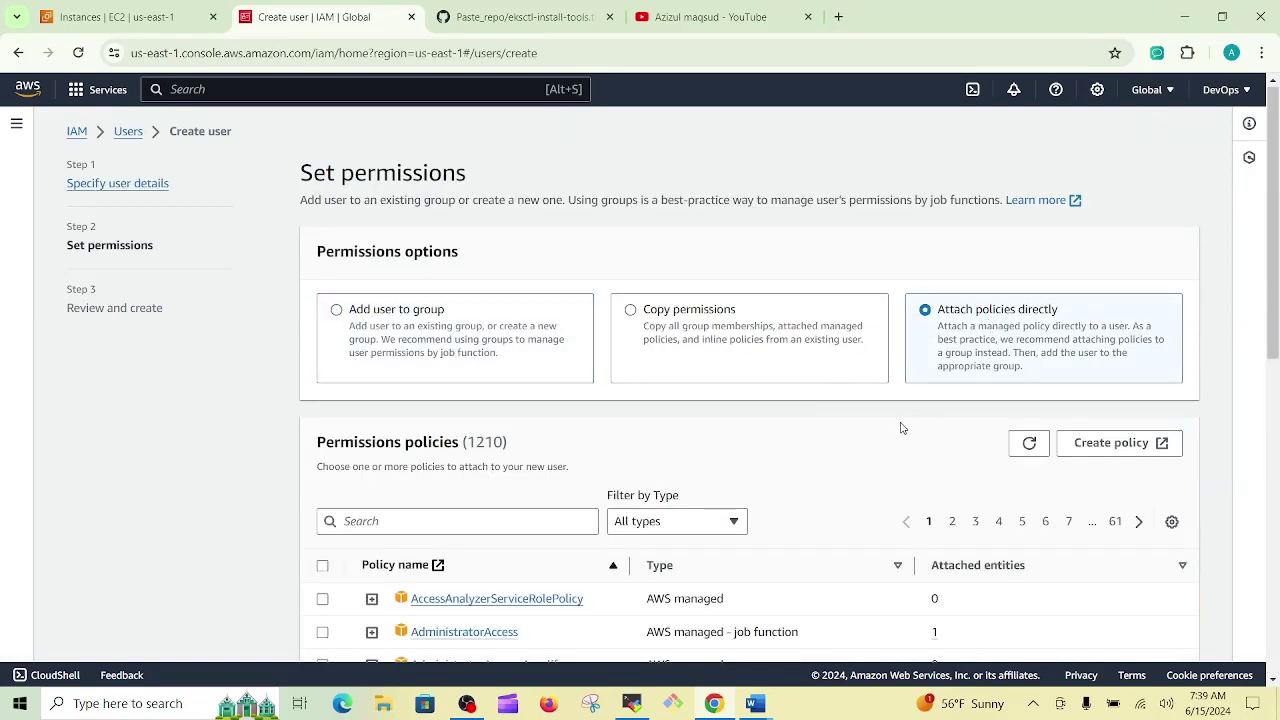
pyautogui.scroll(-3, 900, 426)
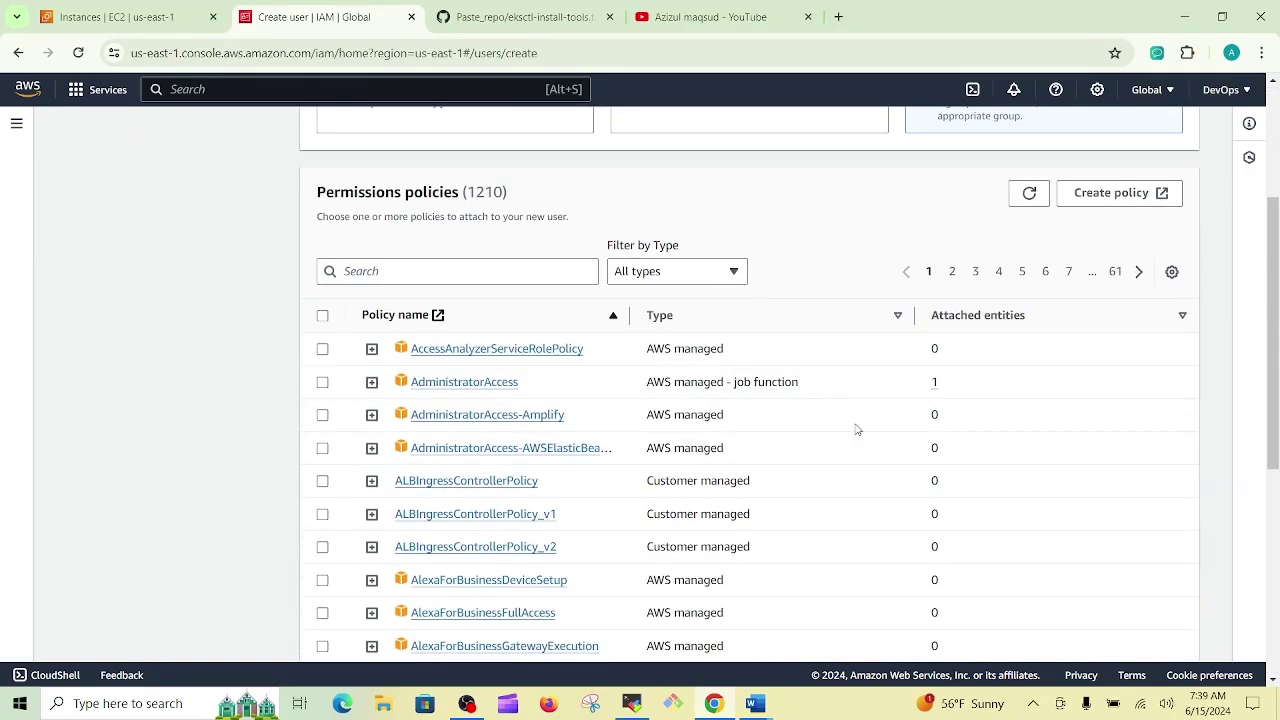
pyautogui.click(322, 383)
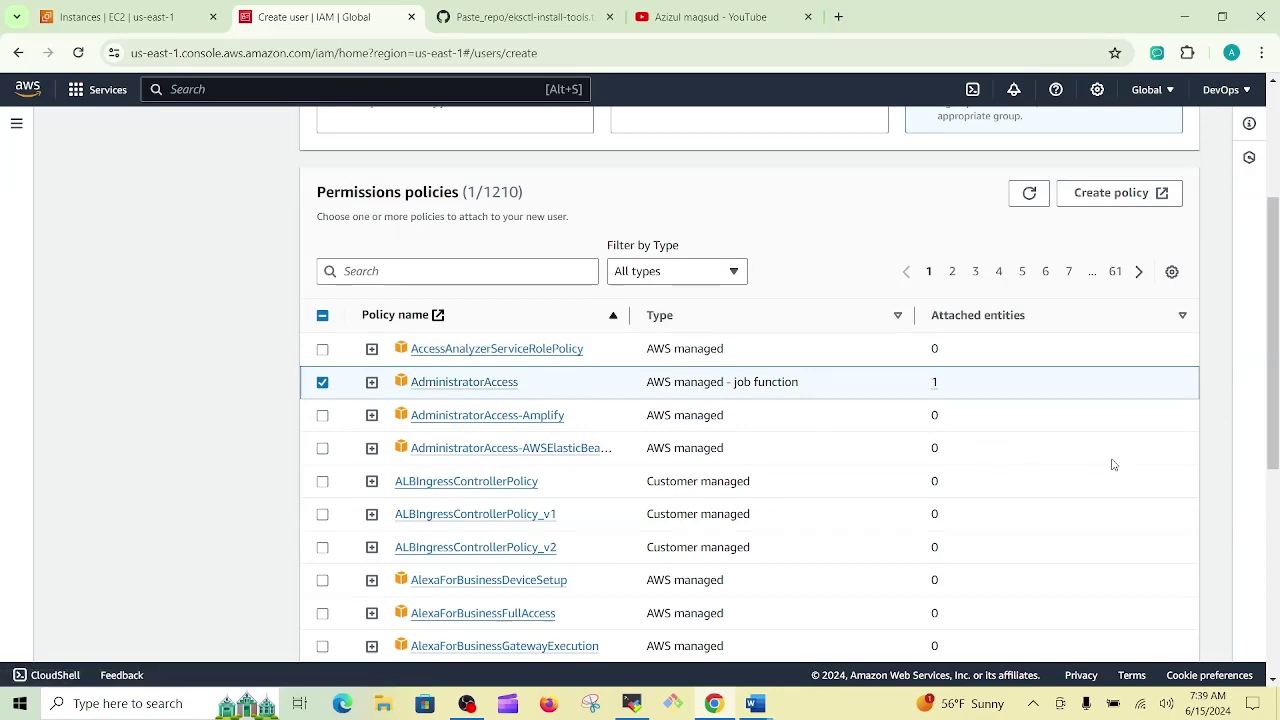
pyautogui.scroll(-5, 1197, 485)
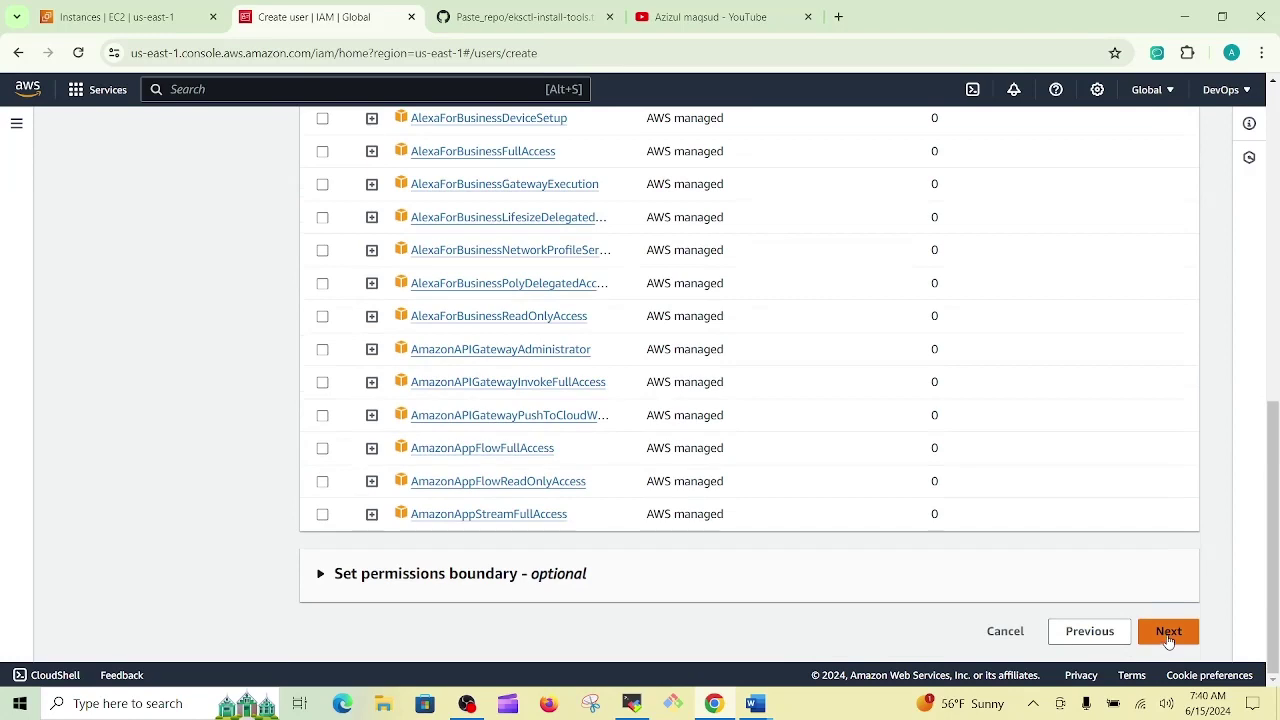
pyautogui.click(1165, 636)
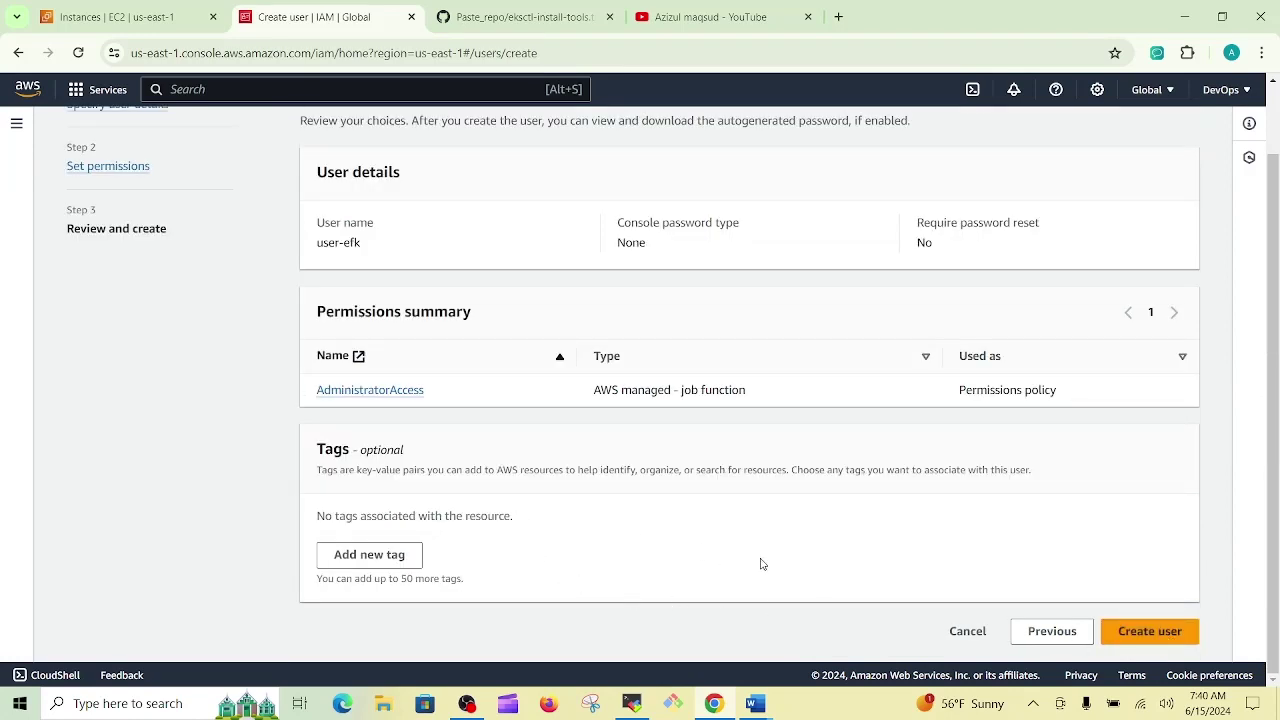
pyautogui.click(1126, 628)
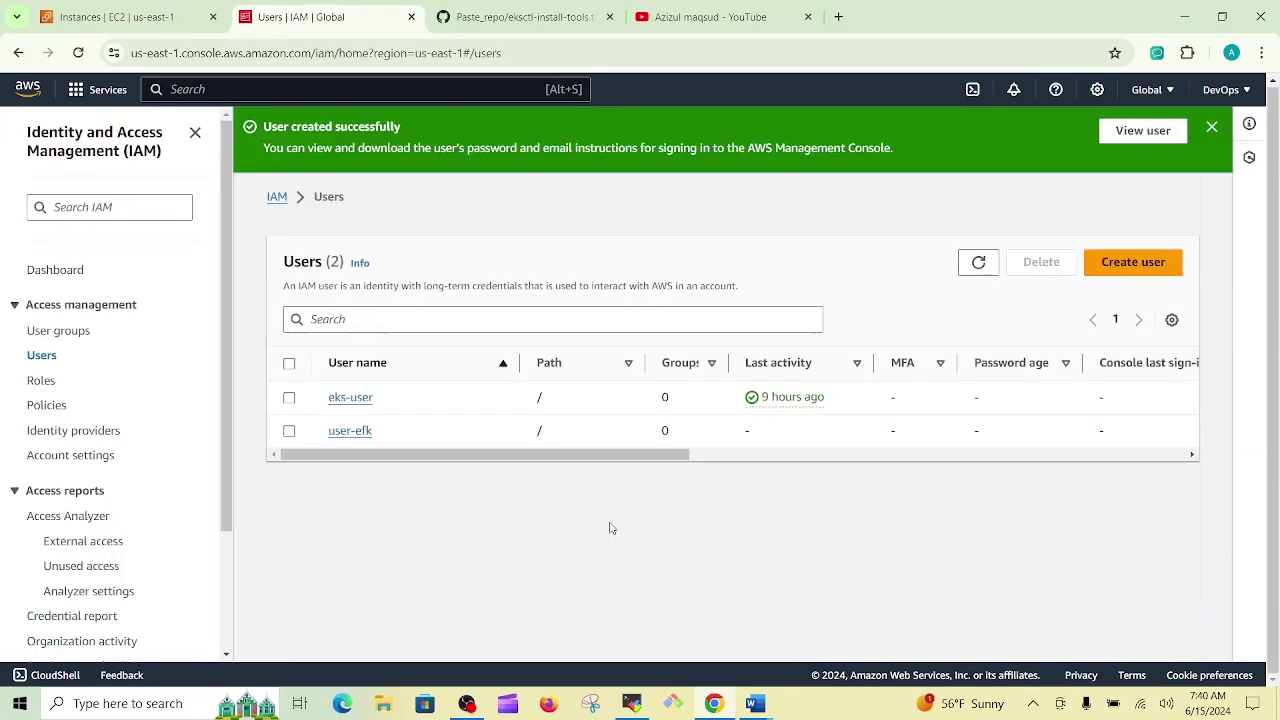
# - Open the security credentials of user-efk and start creating an access key
pyautogui.click(349, 431)
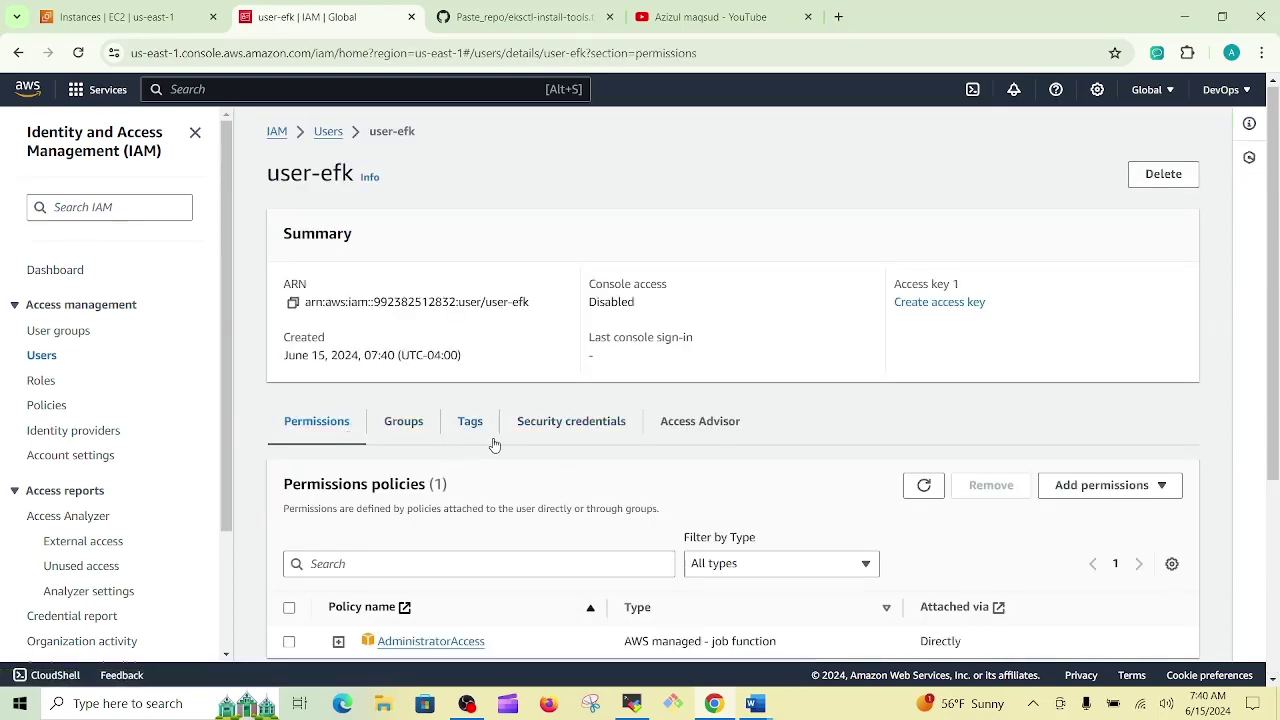
pyautogui.click(542, 425)
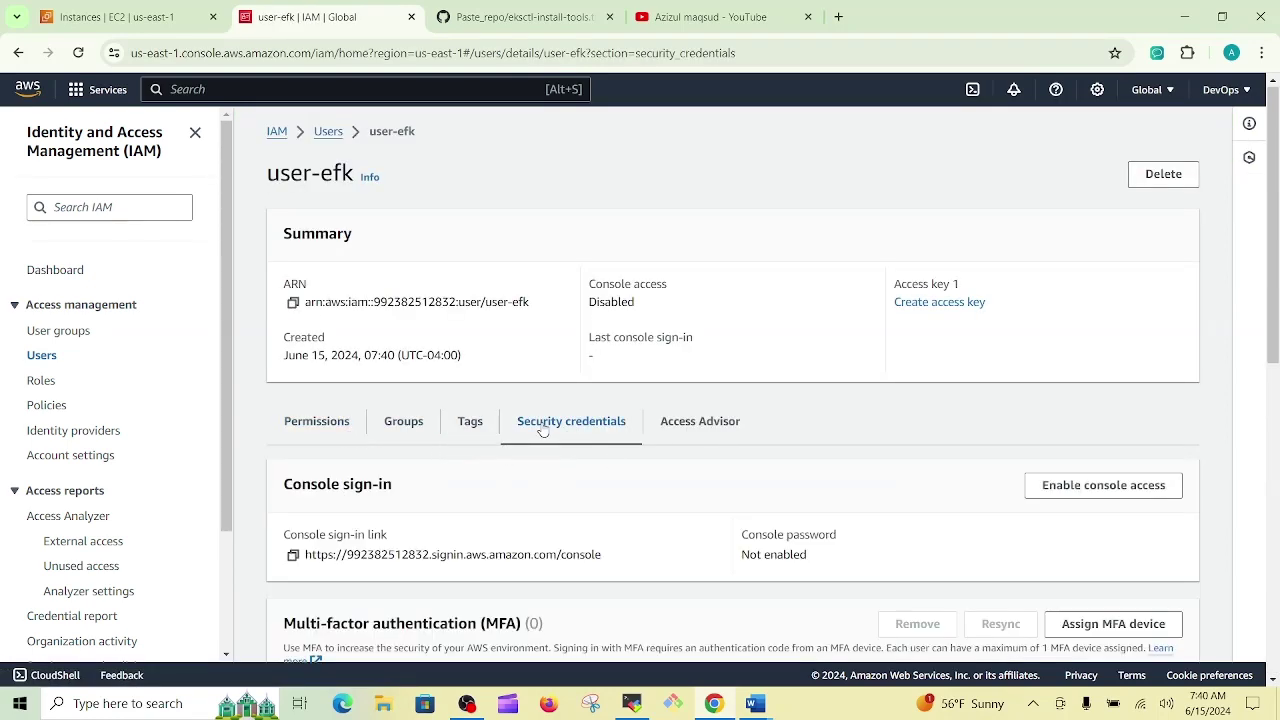
pyautogui.scroll(-3, 560, 443)
pyautogui.scroll(-3, 583, 441)
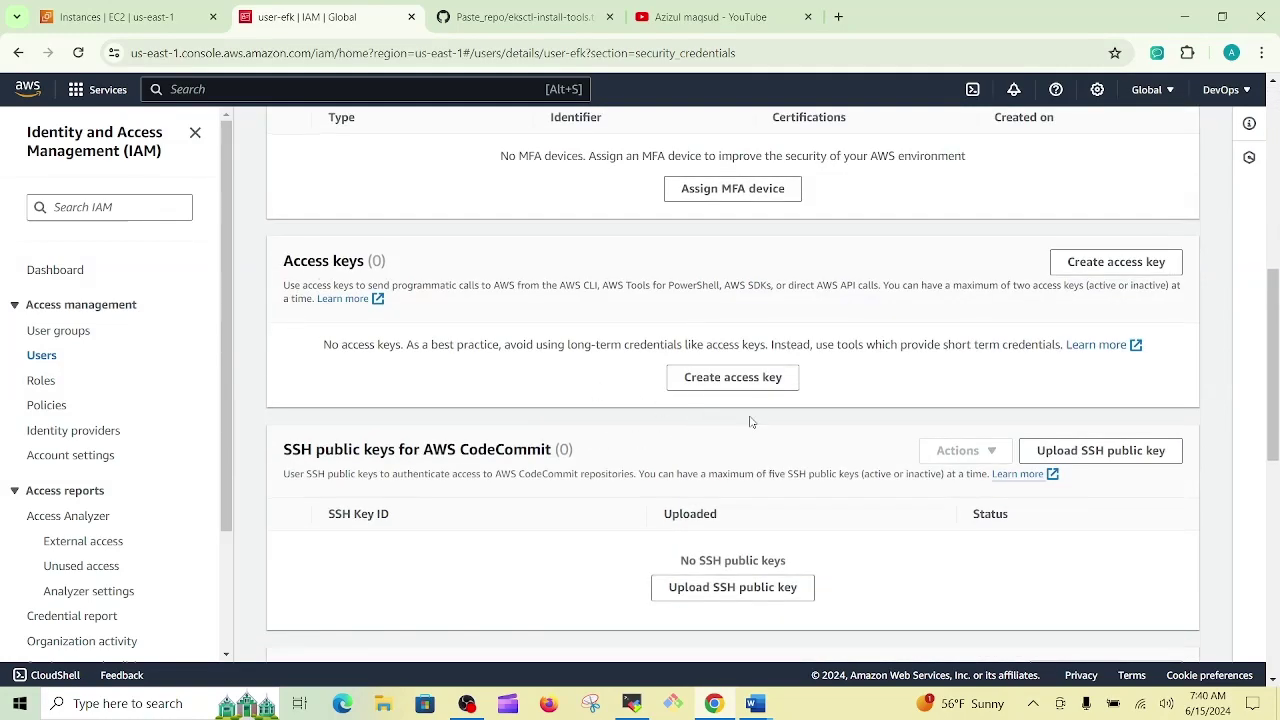
pyautogui.click(733, 377)
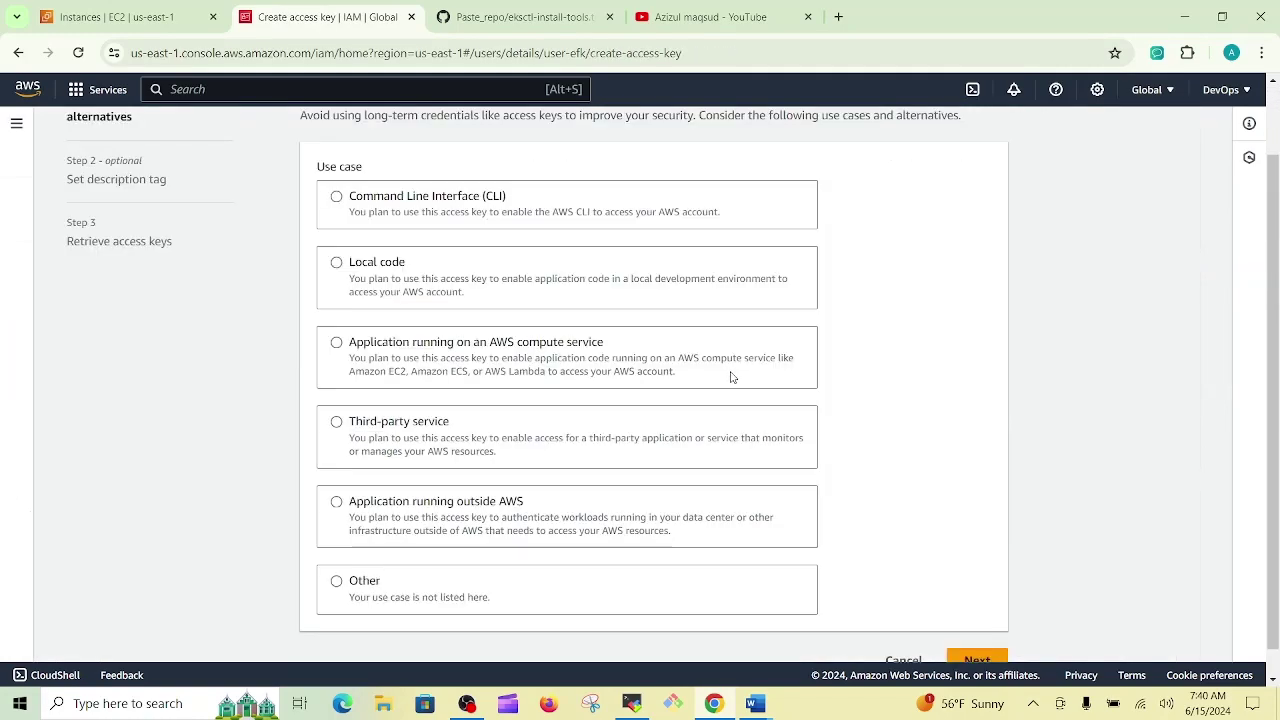
# - Create the access key for the Command Line Interface (CLI) use case, acknowledging the recommendation and leaving the description tag empty
pyautogui.click(368, 215)
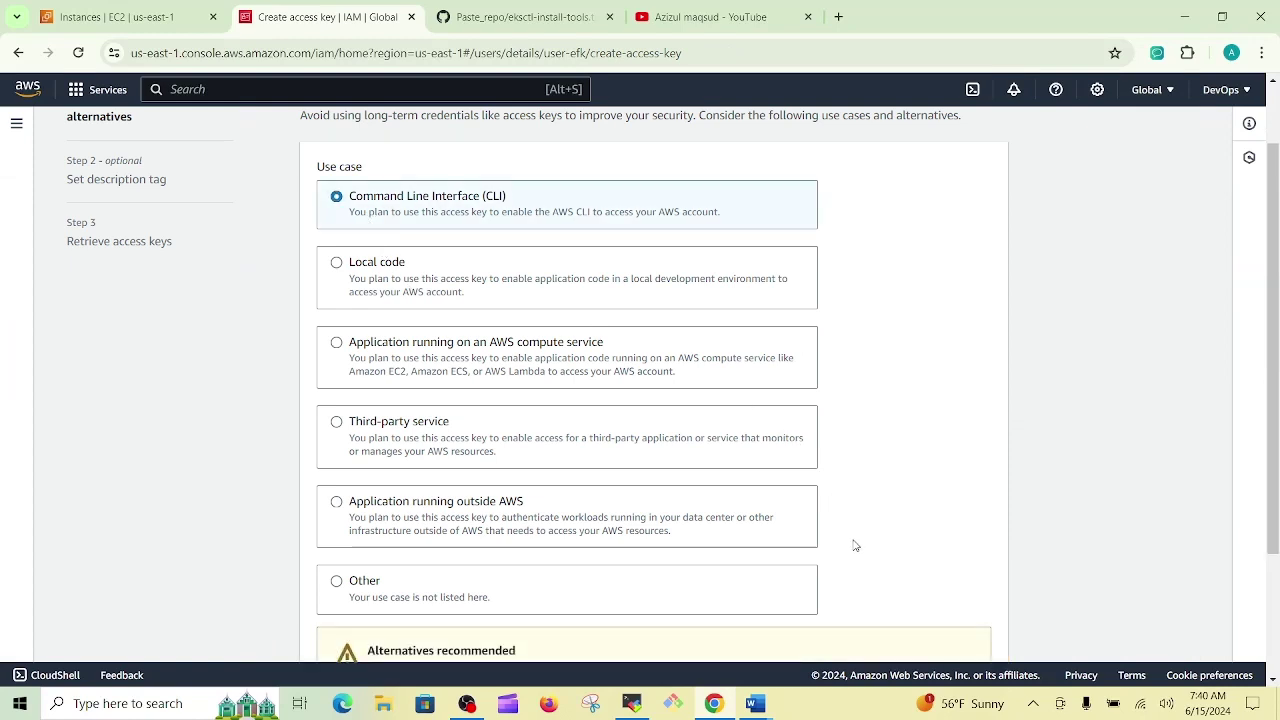
pyautogui.scroll(-2, 827, 581)
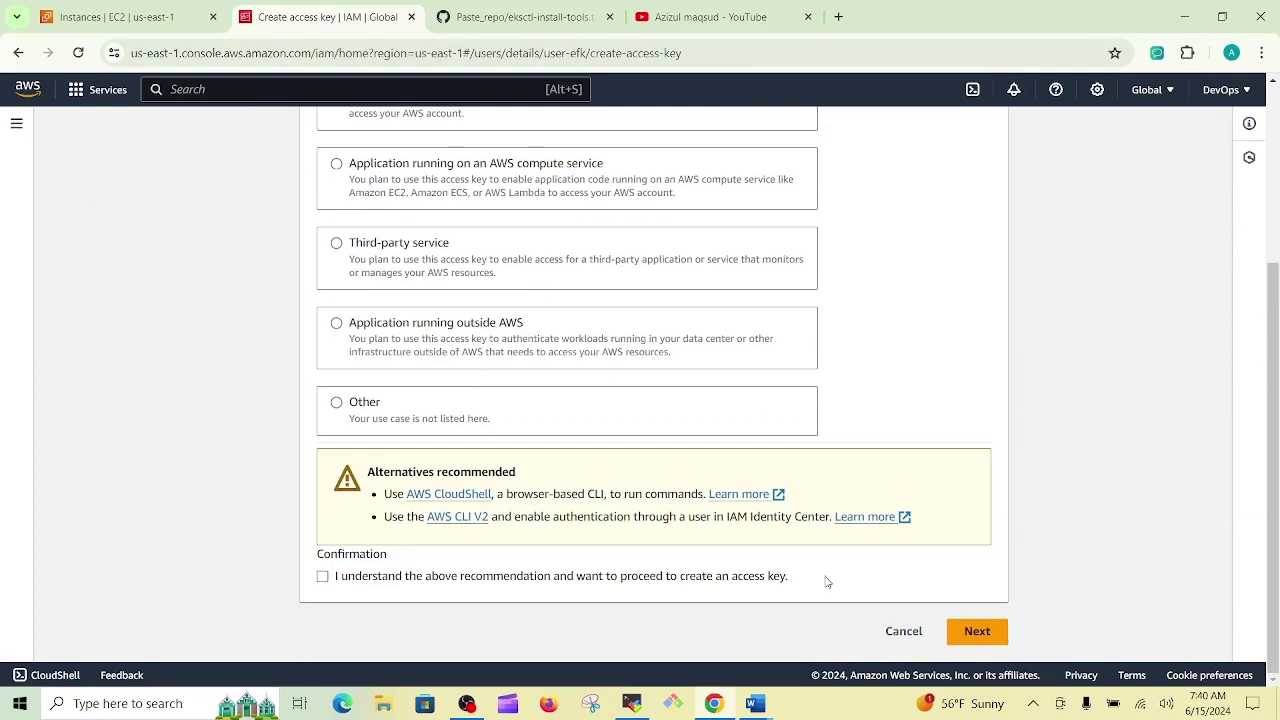
pyautogui.click(384, 580)
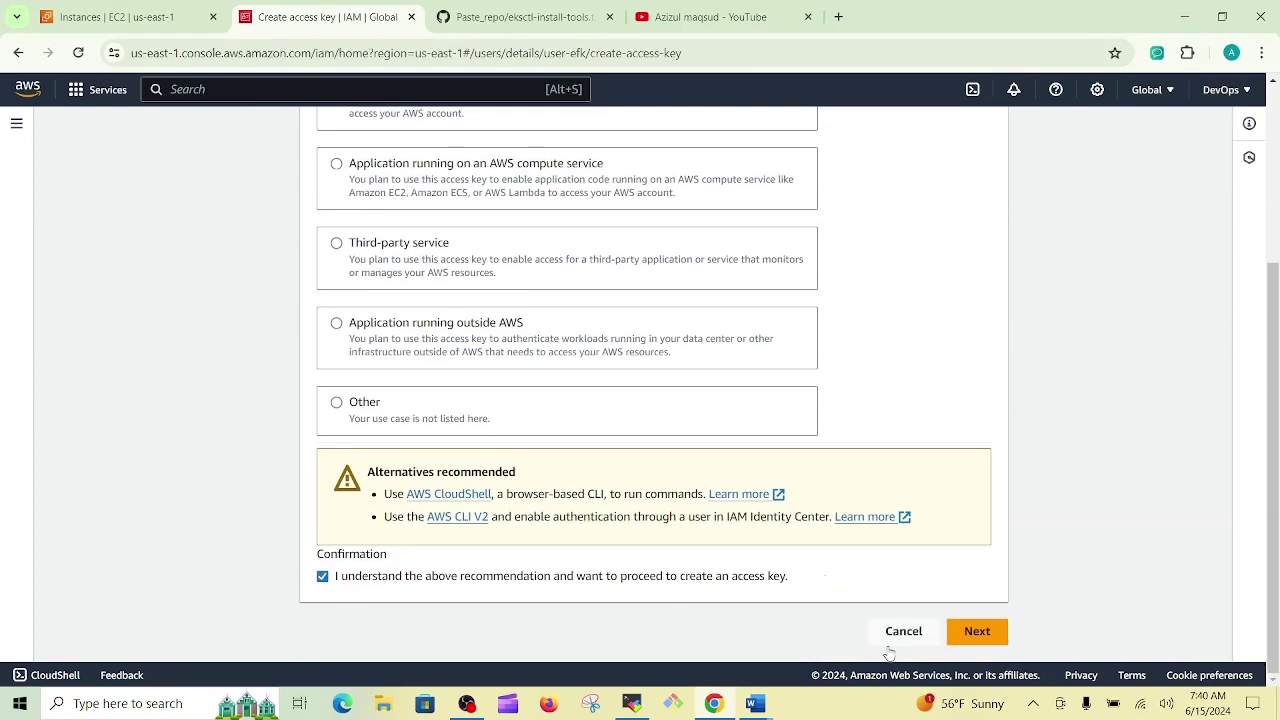
pyautogui.click(966, 632)
pyautogui.click(940, 370)
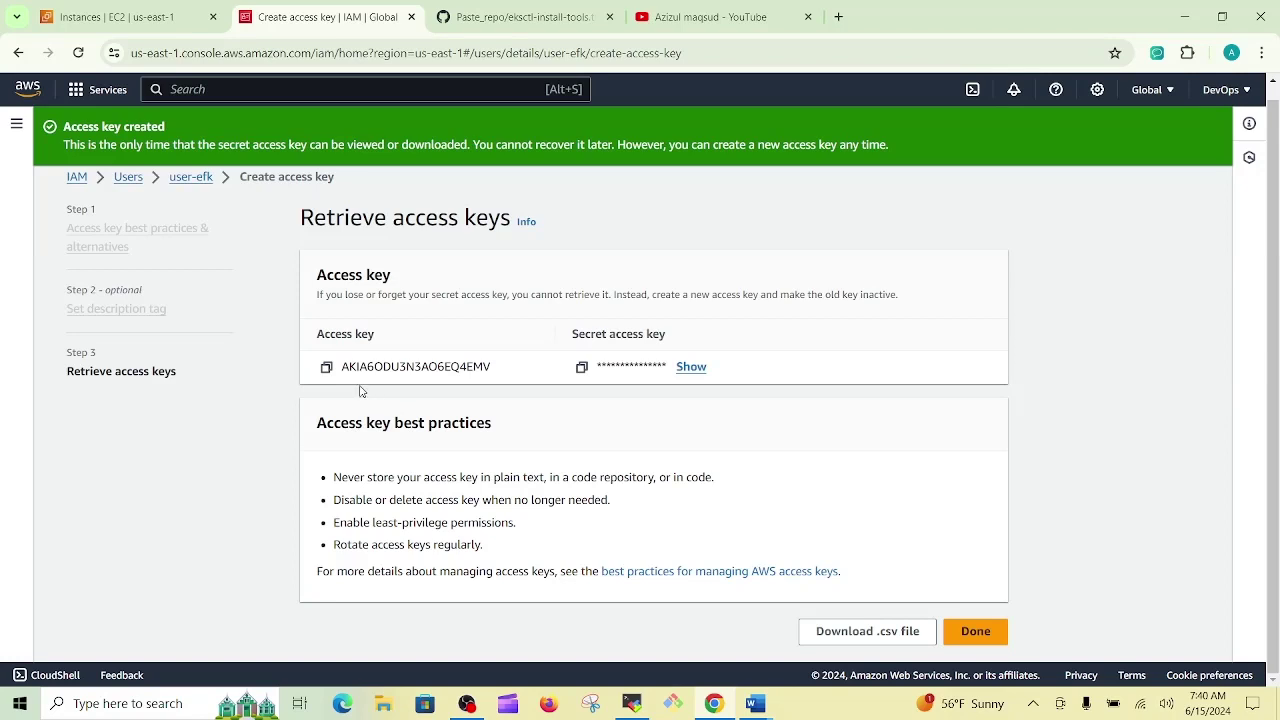
# - Copy the access key ID, switch to the MobaXterm terminal, run aws configure and enter it as the AWS Access Key ID
pyautogui.click(325, 368)
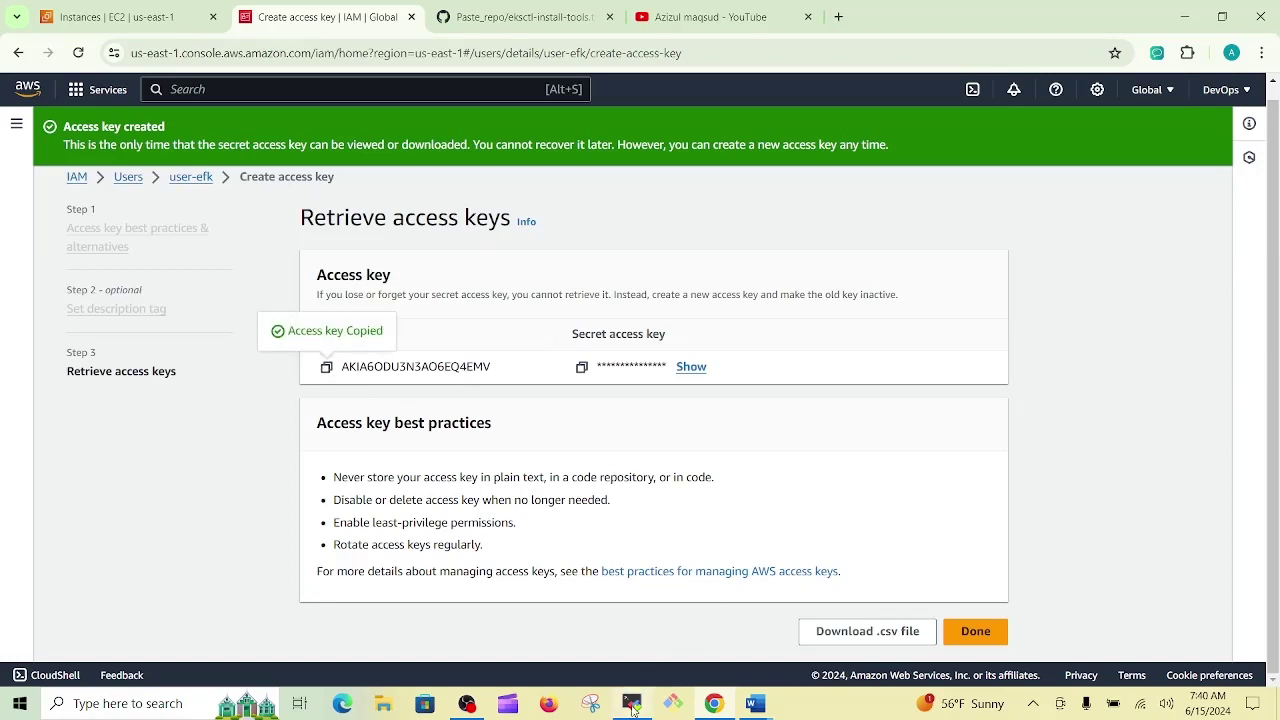
pyautogui.moveTo(631, 703)
pyautogui.click(608, 593)
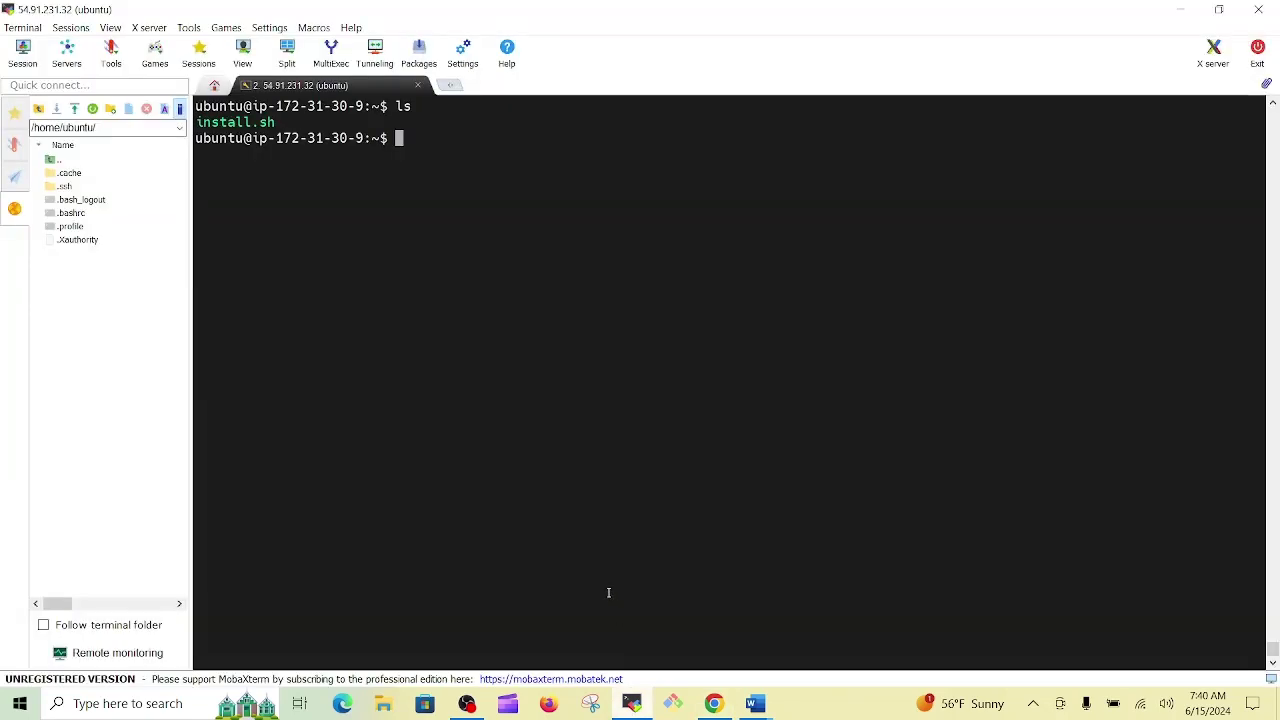
pyautogui.write('aws configure')
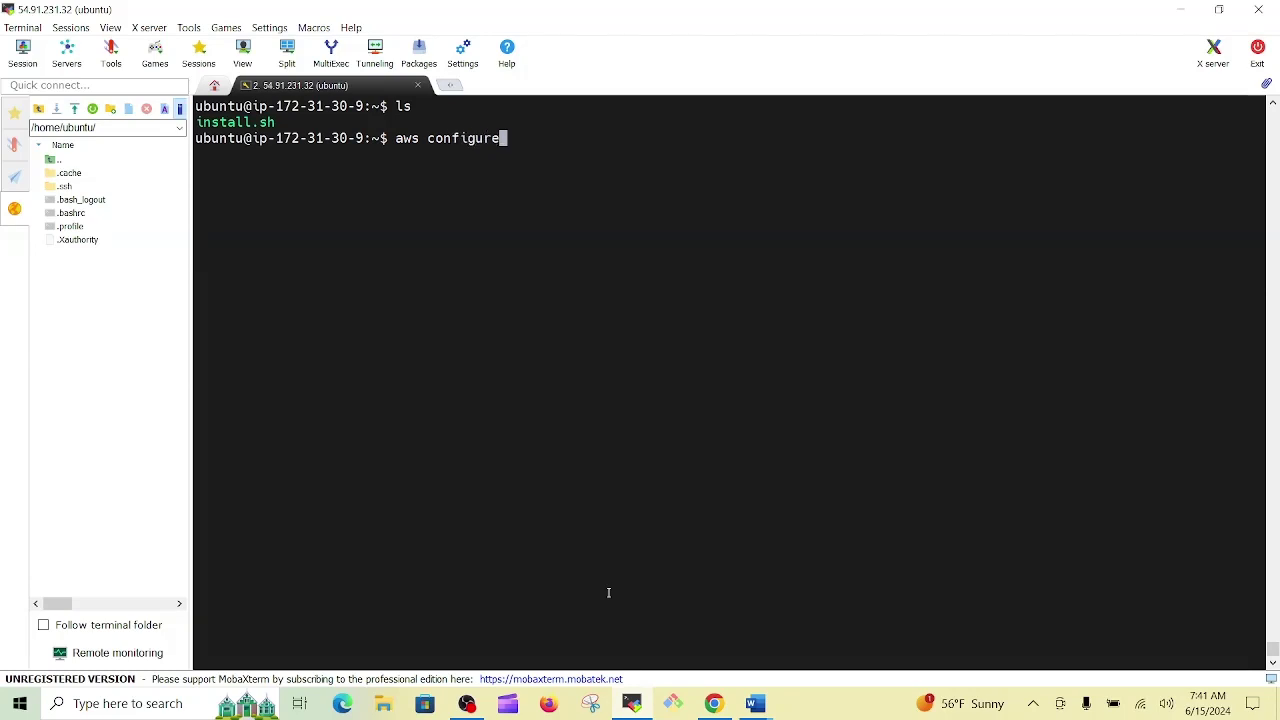
pyautogui.press('Return')
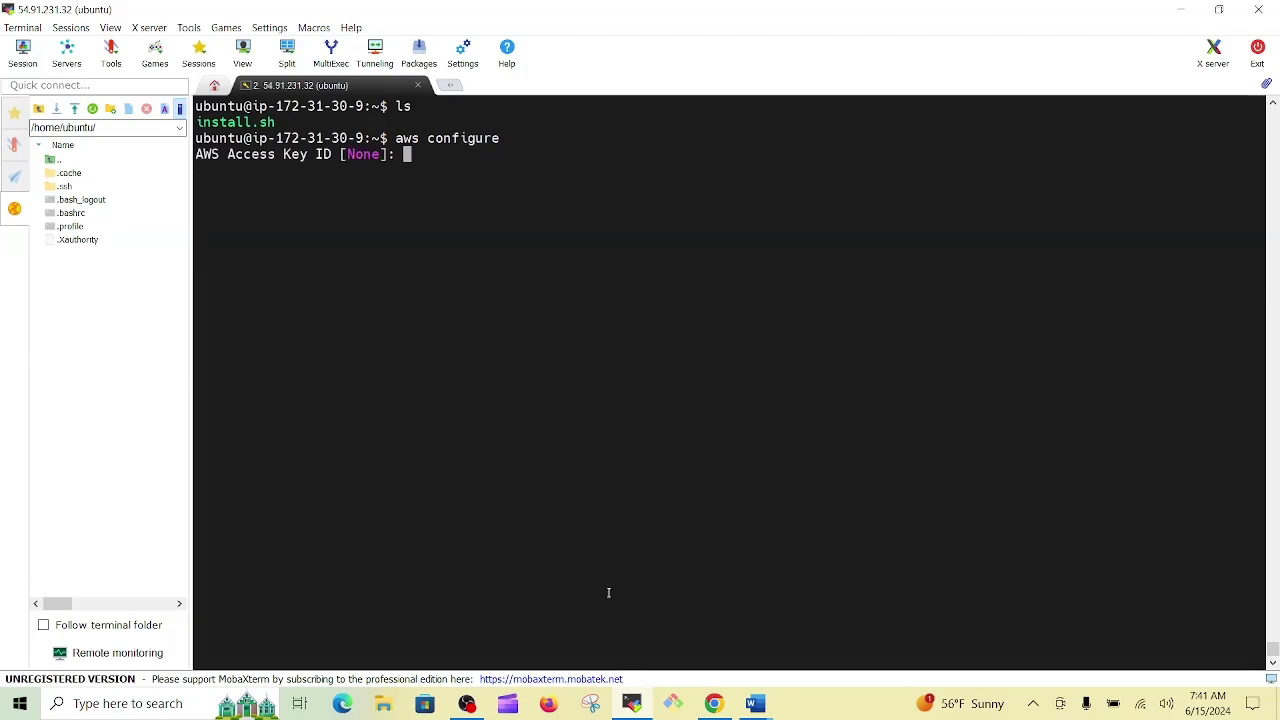
pyautogui.rightClick(654, 233)
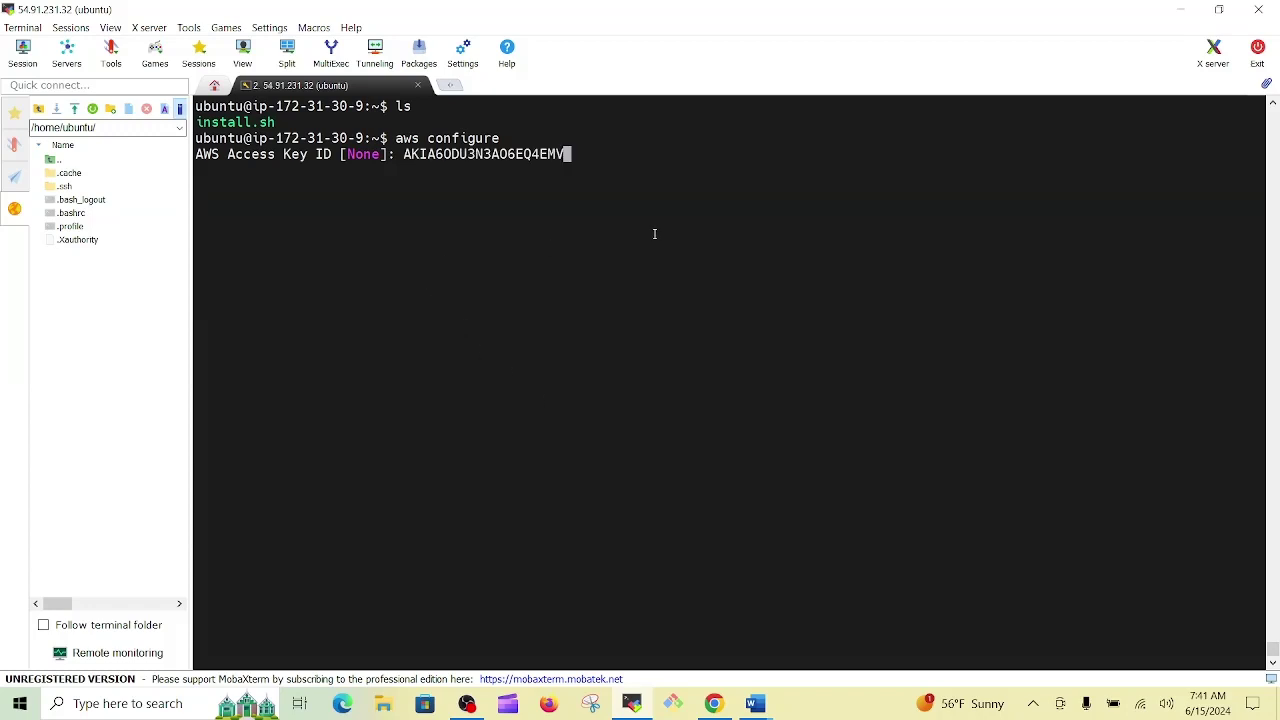
pyautogui.press('Return')
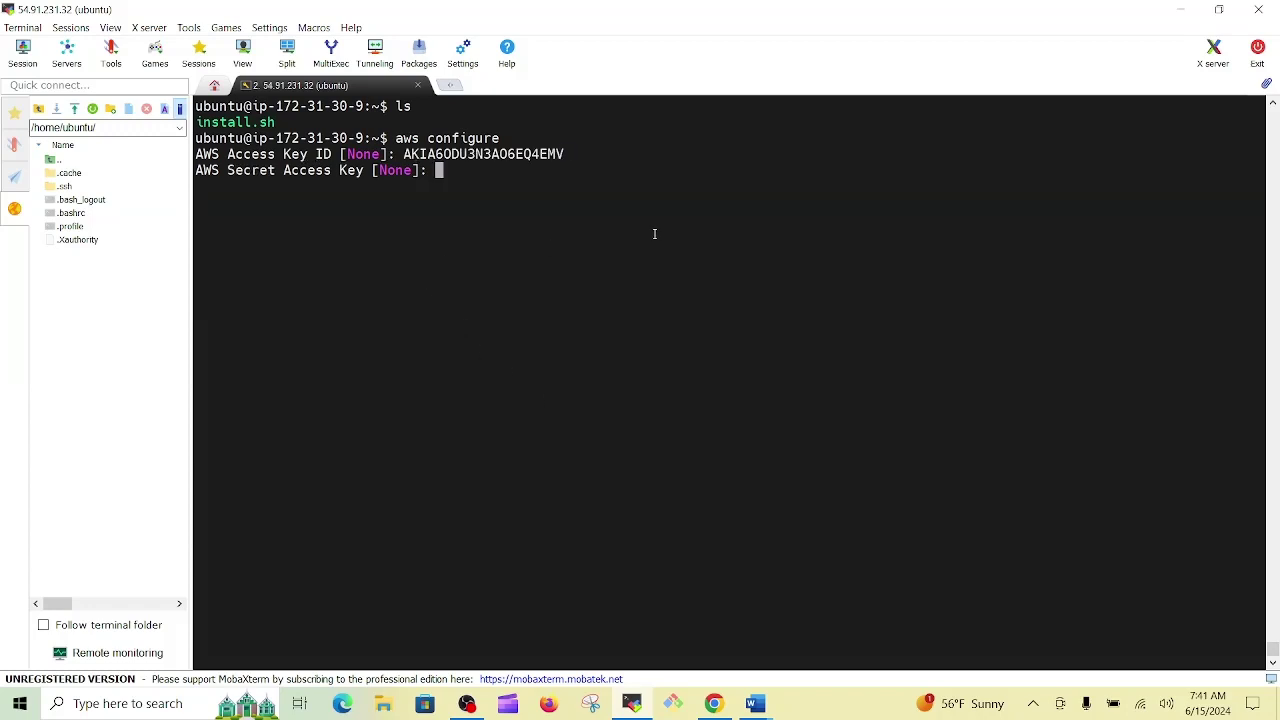
# - Switch back to the AWS console in Chrome, reveal the secret access key and highlight it
pyautogui.click(640, 706)
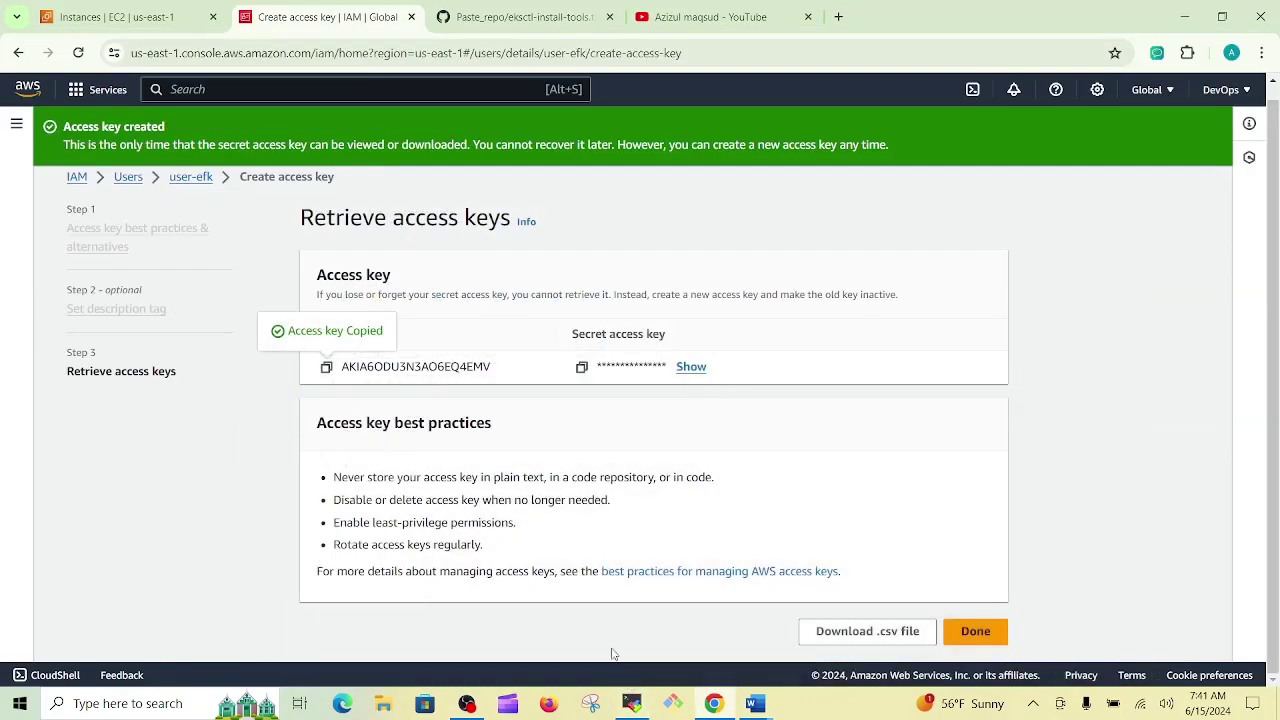
pyautogui.click(581, 366)
pyautogui.click(689, 367)
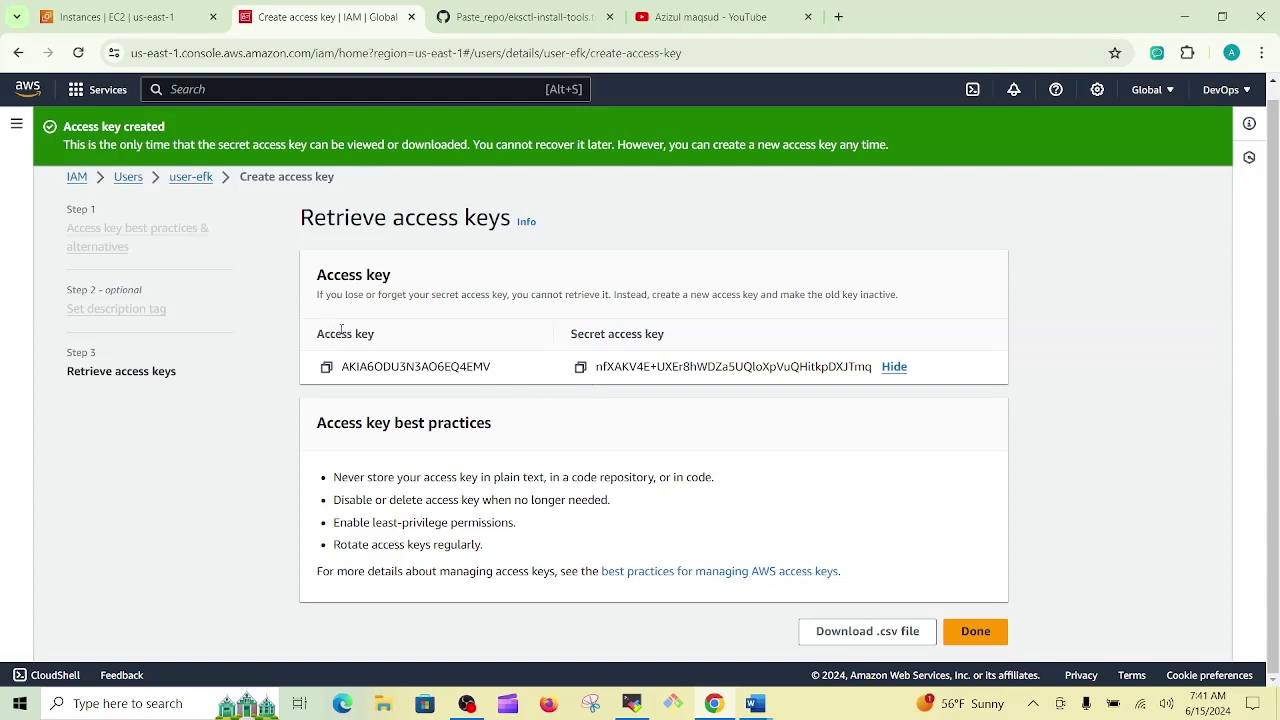
pyautogui.doubleClick(348, 274)
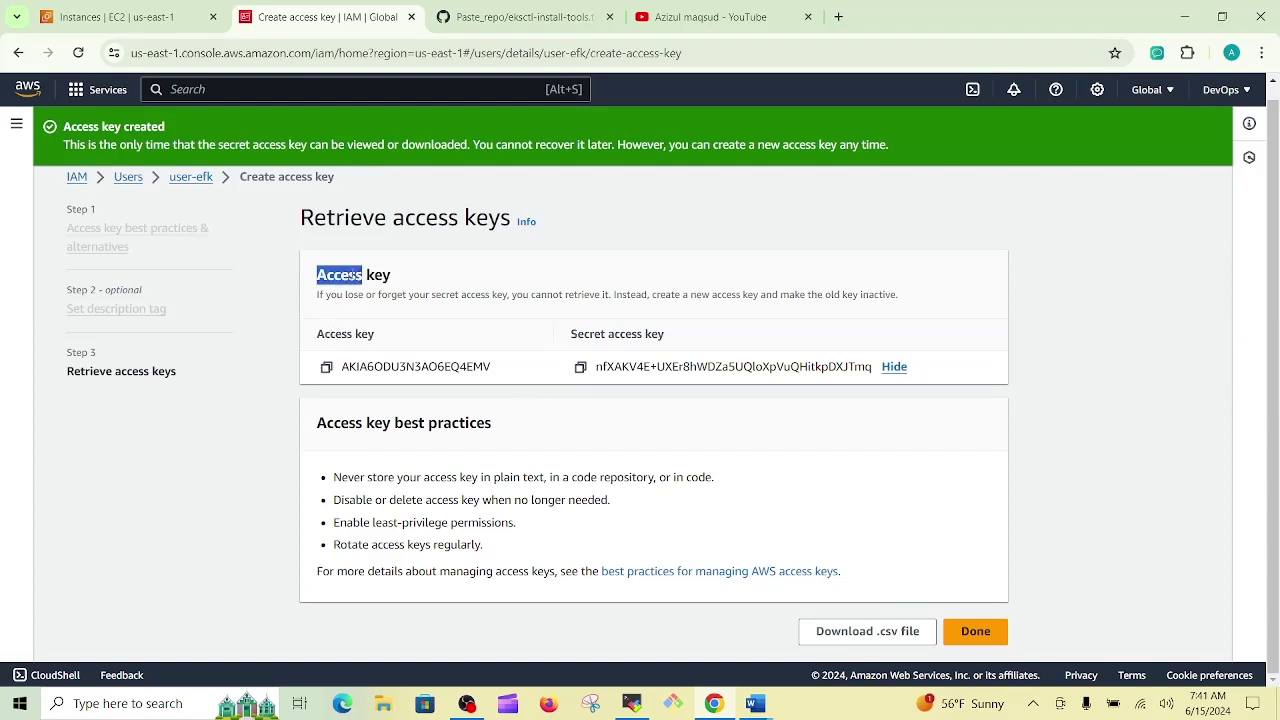
pyautogui.click(343, 336)
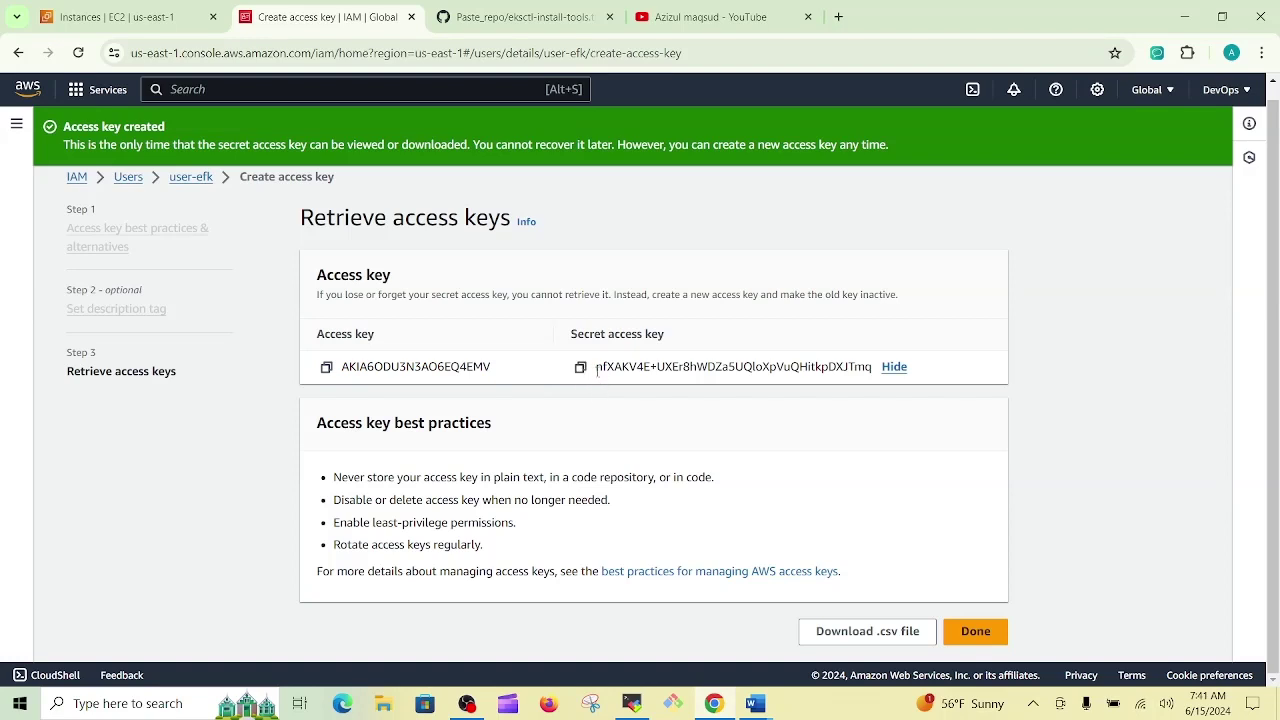
pyautogui.moveTo(603, 367); pyautogui.dragTo(874, 377)
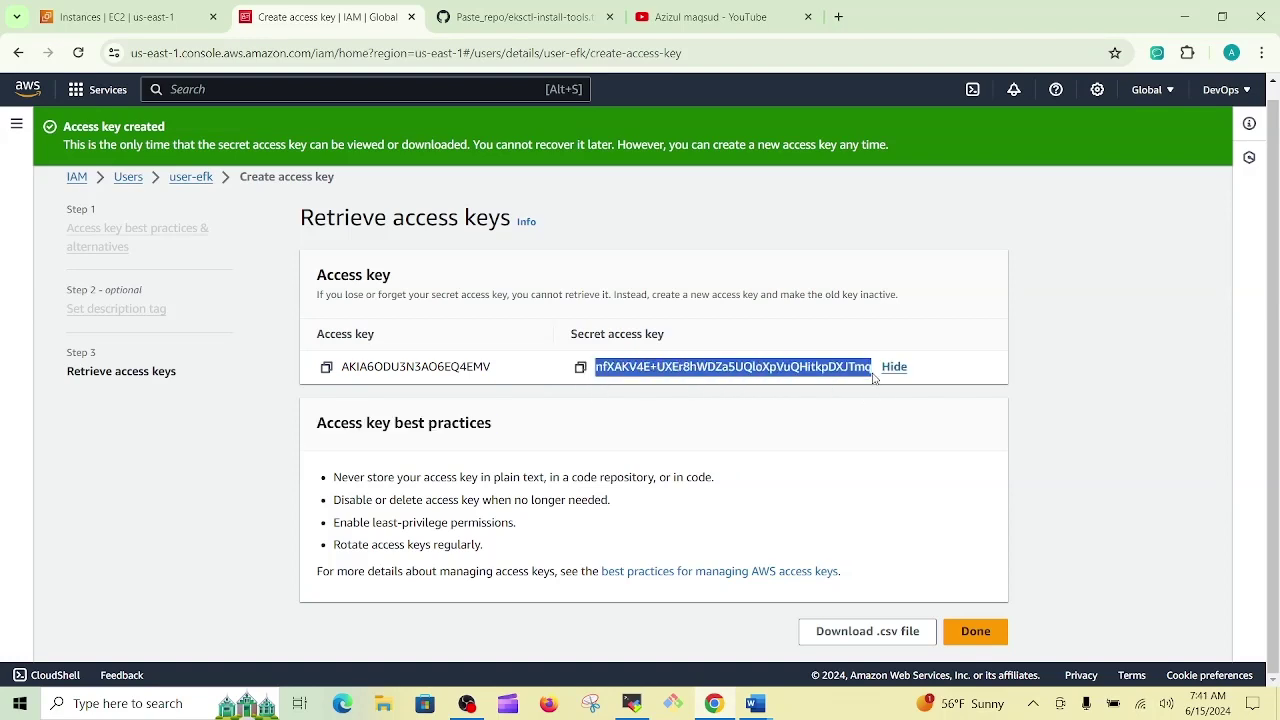
pyautogui.click(597, 424)
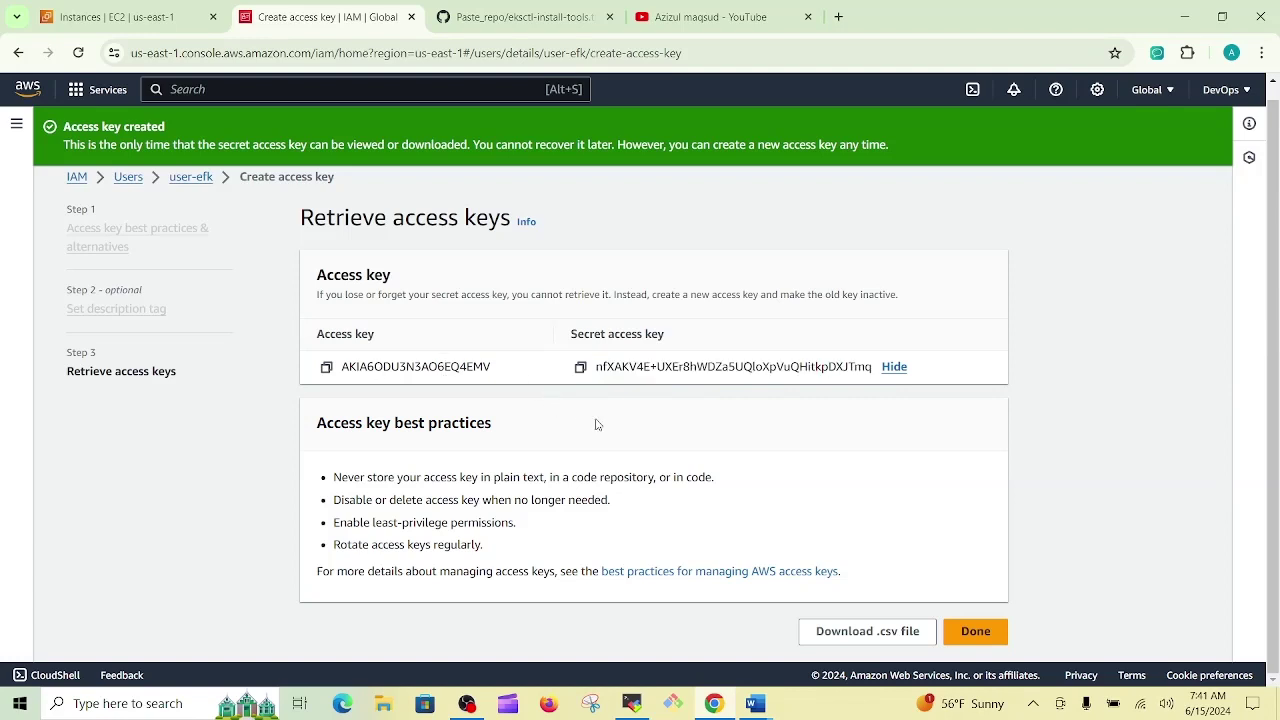
# - Copy the secret access key and enter it as the AWS Secret Access Key in the MobaXterm terminal
pyautogui.click(580, 367)
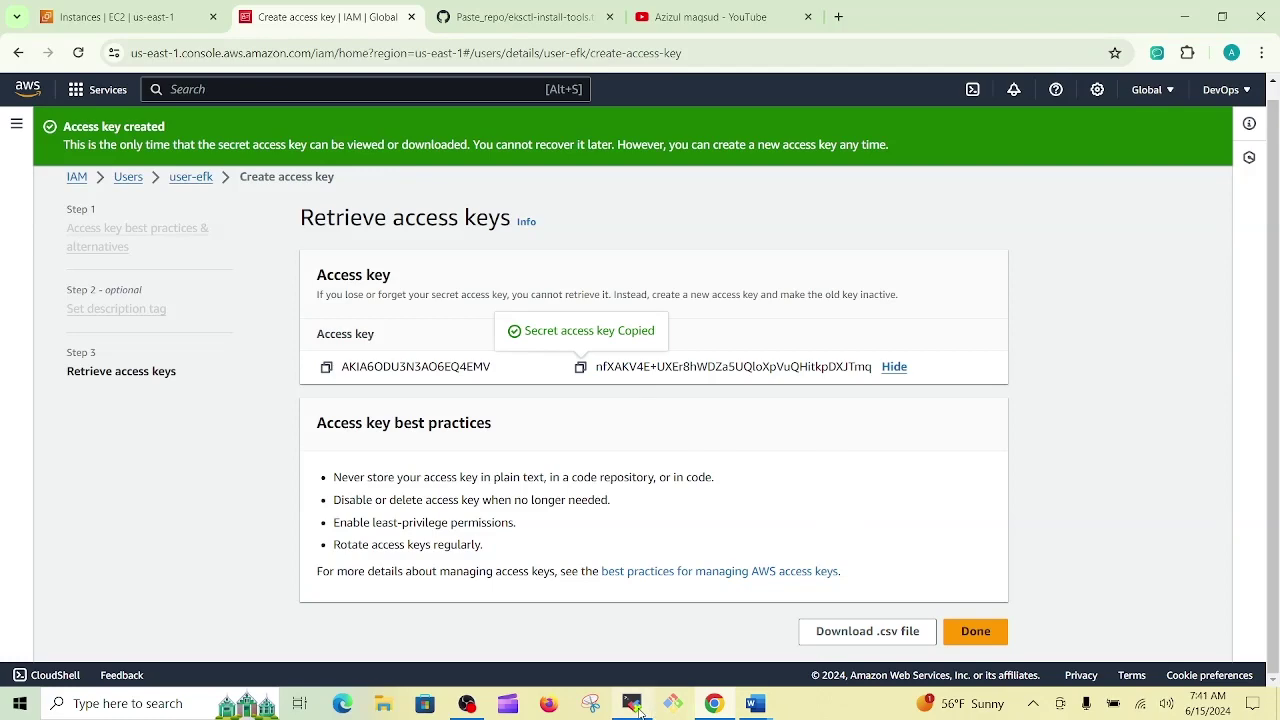
pyautogui.moveTo(638, 708)
pyautogui.click(643, 632)
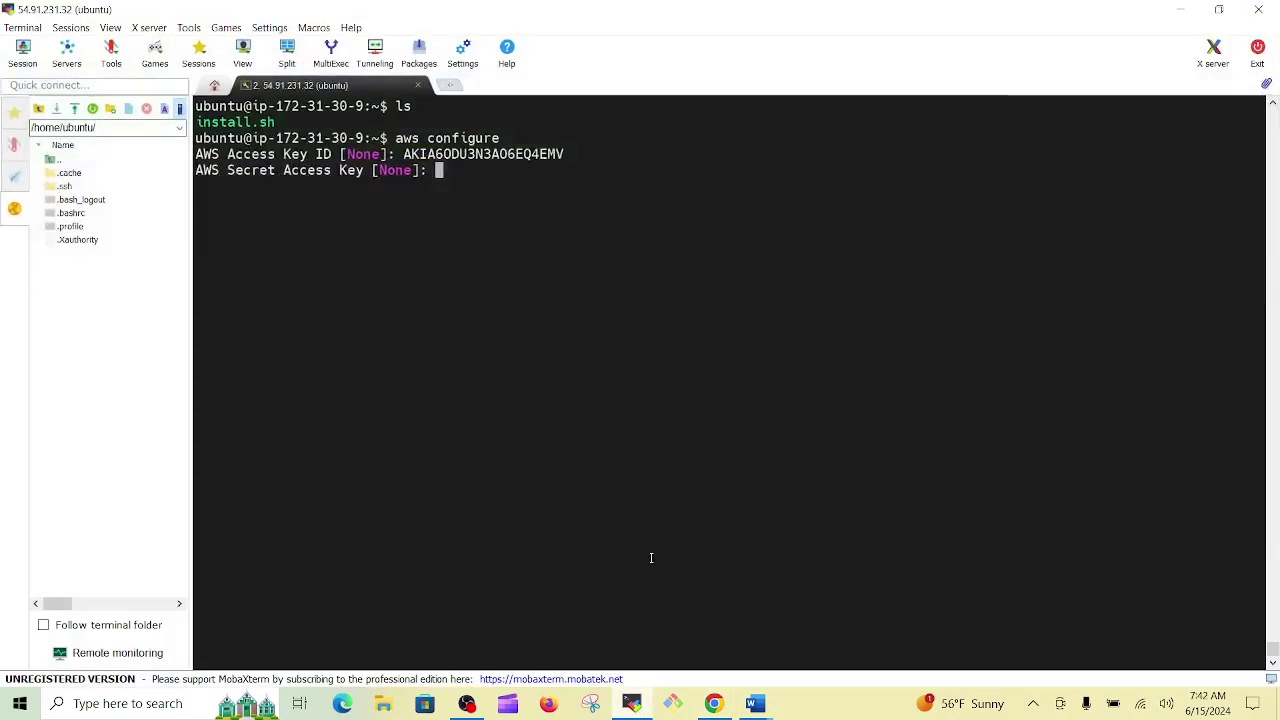
pyautogui.rightClick(718, 491)
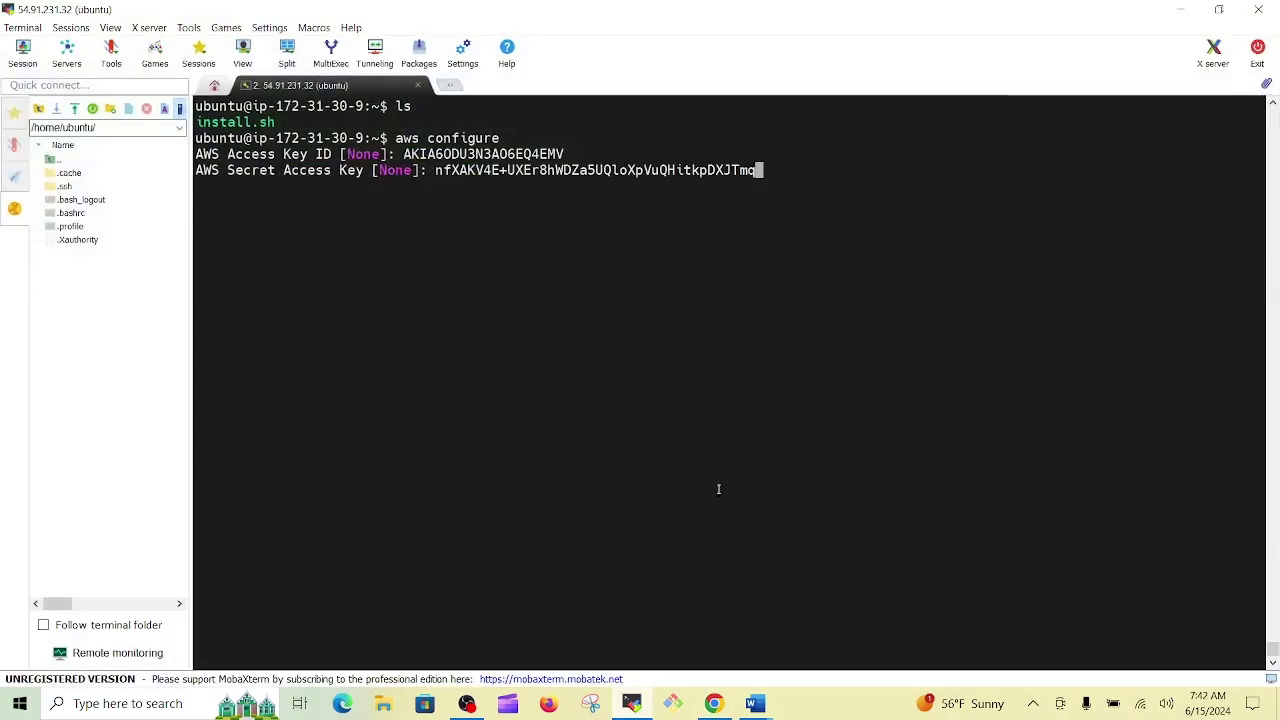
pyautogui.press('Return')
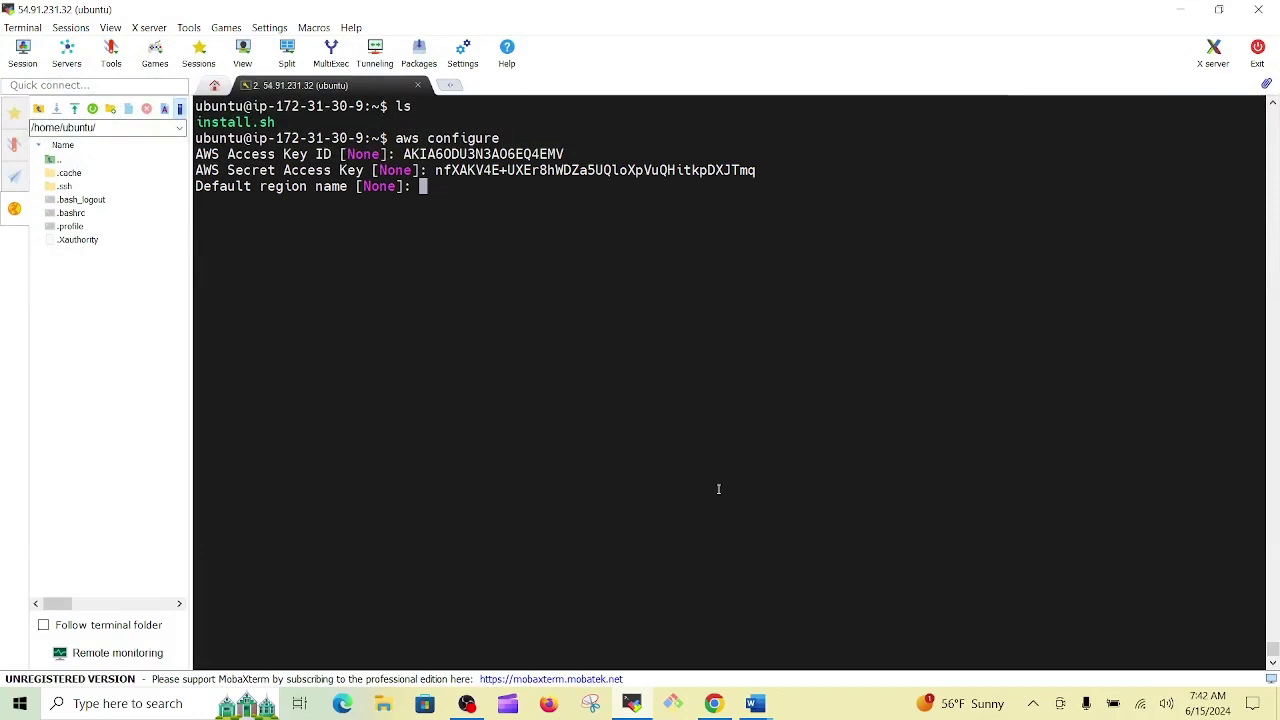
# - Set the default region name to us-east-1 and the default output format to json
pyautogui.write('us-east-1')
pyautogui.press('Return')
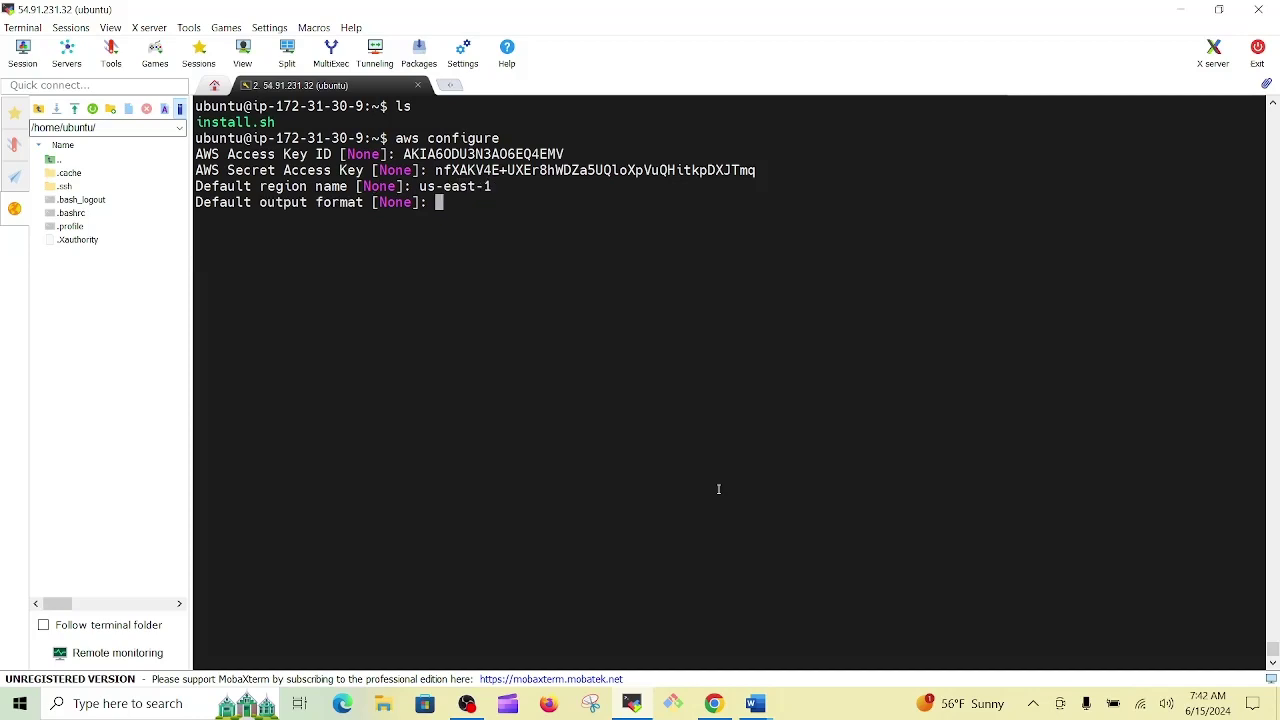
pyautogui.write('json')
pyautogui.press('Return')
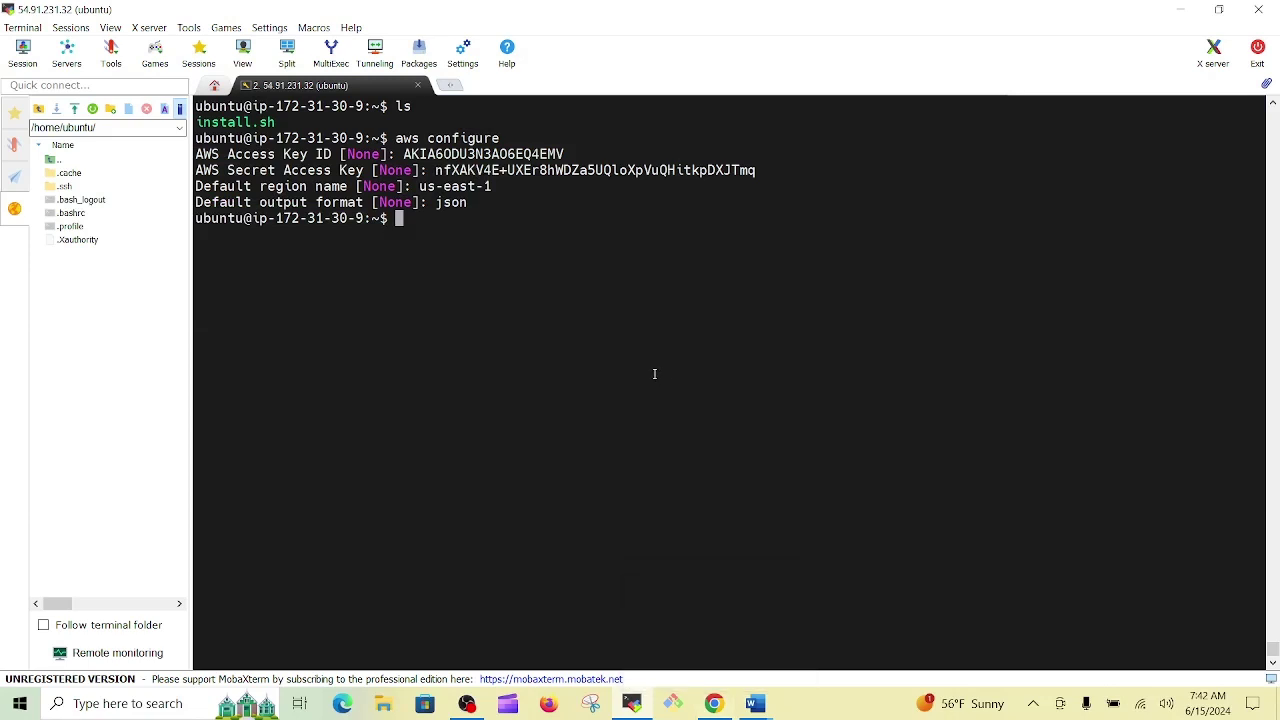
# - List the S3 buckets with aws s3 ls and highlight the my-bucket-us name in the output
pyautogui.write('aws s3 ls')
pyautogui.press('Return')
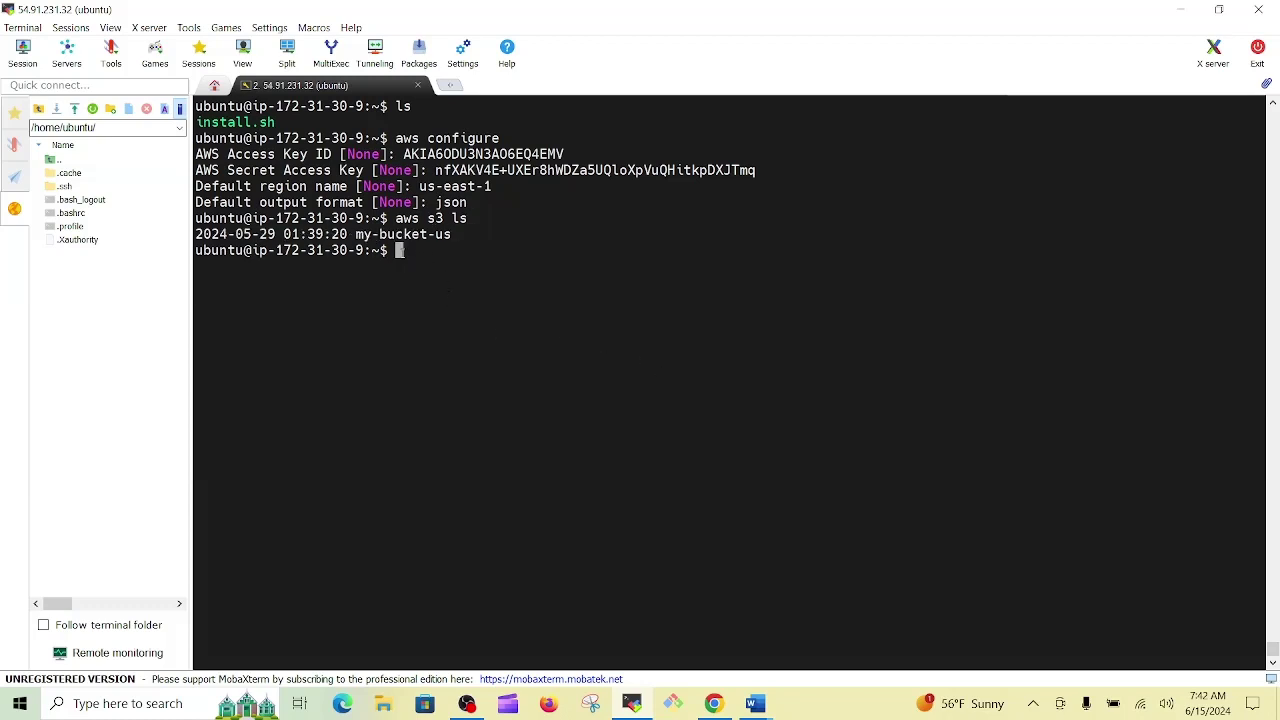
pyautogui.doubleClick(376, 234)
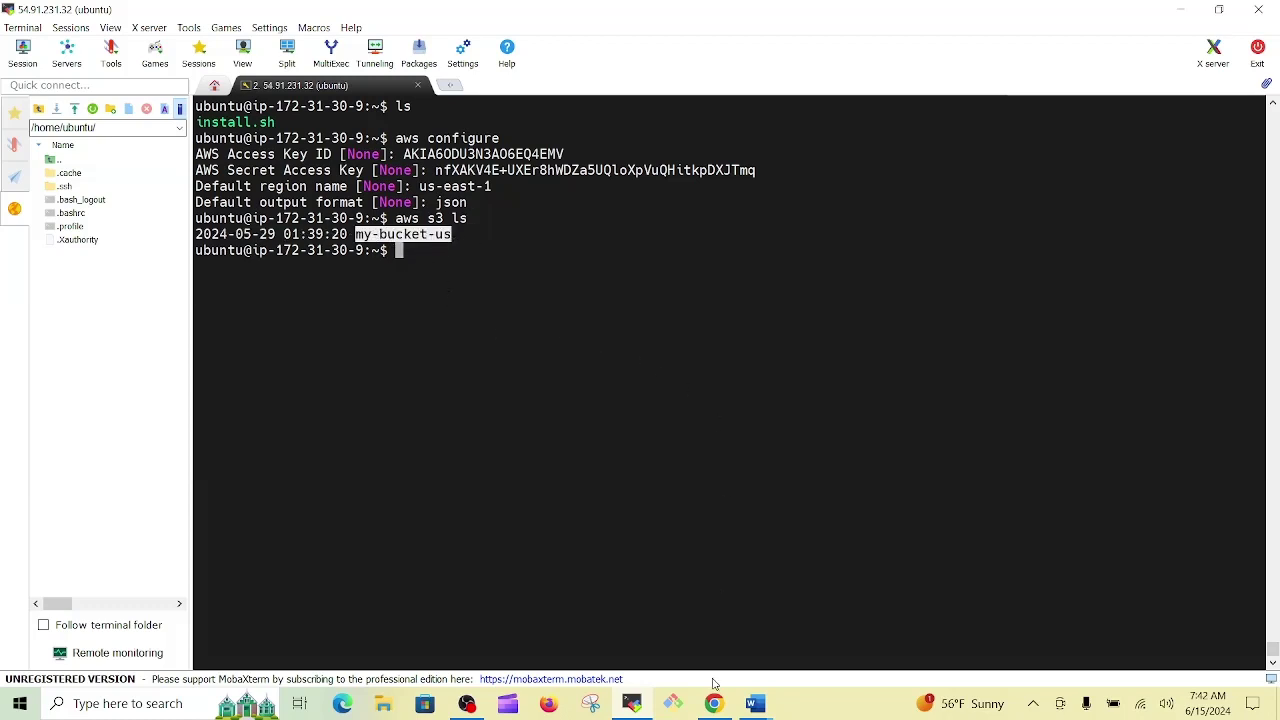
# - Switch to the AWS console in Chrome, open the S3 service from the EC2 page and highlight my-bucket-us in the bucket list
pyautogui.moveTo(718, 705)
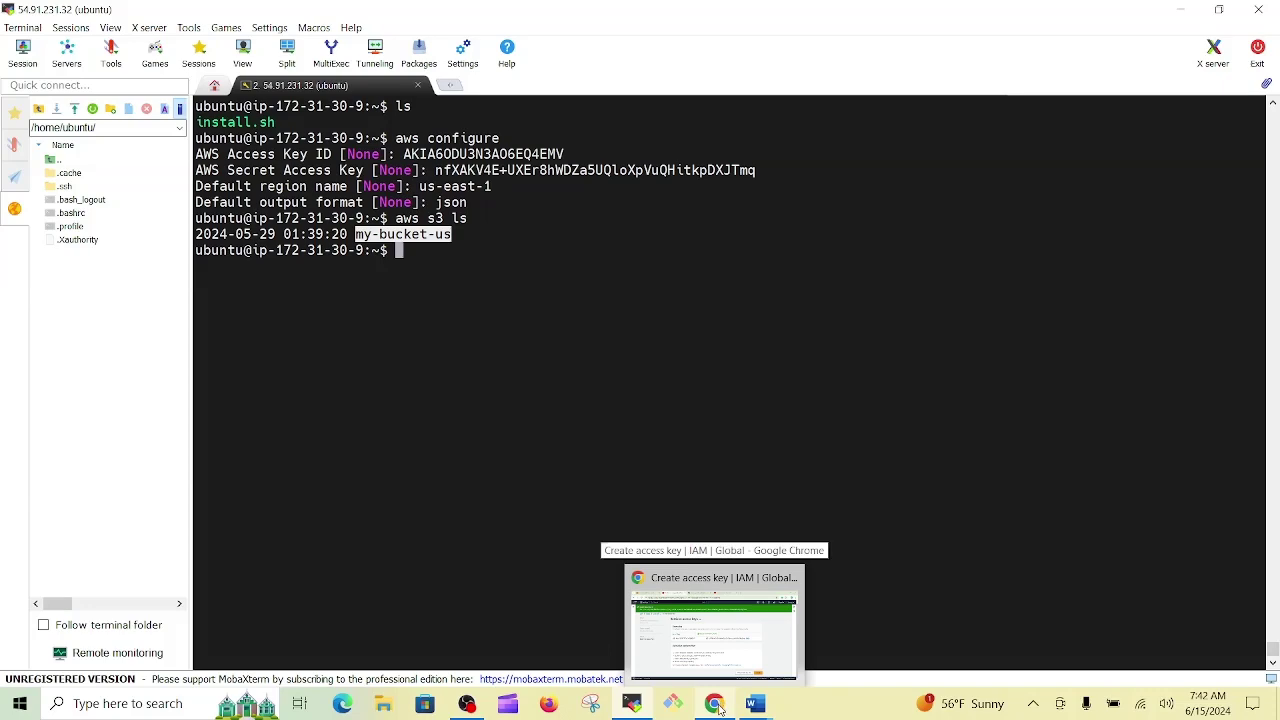
pyautogui.click(715, 705)
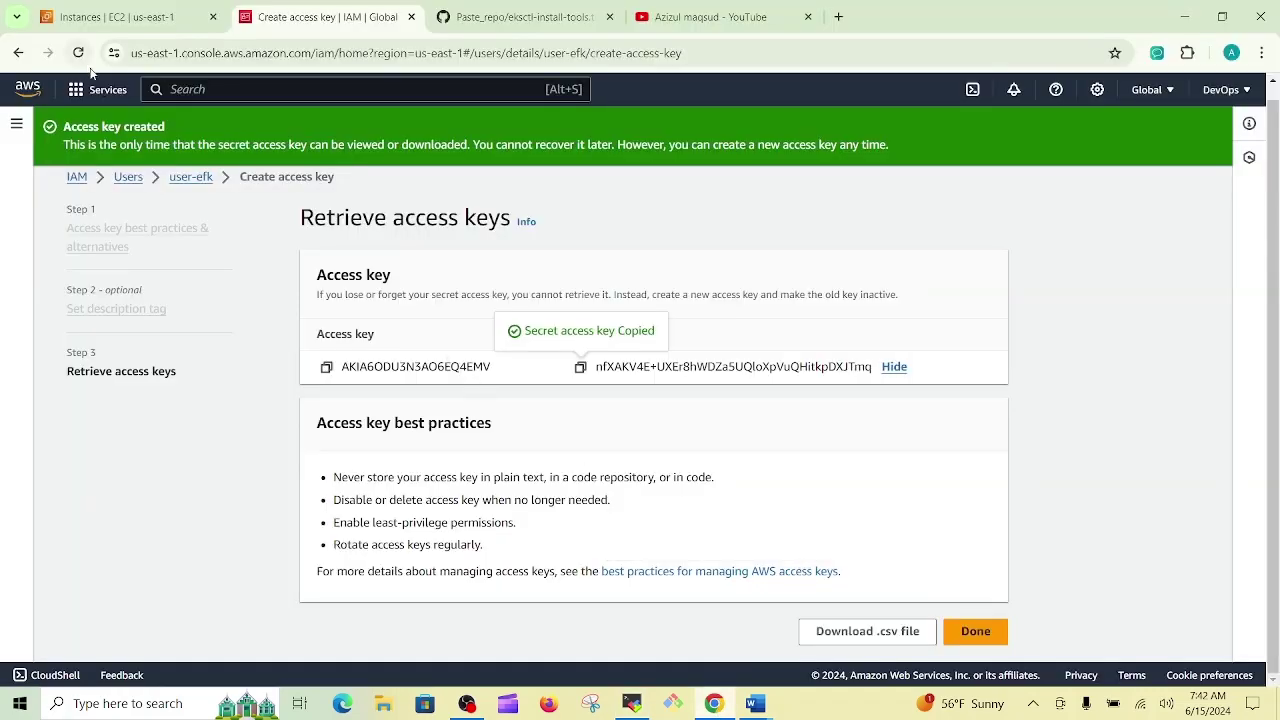
pyautogui.click(116, 17)
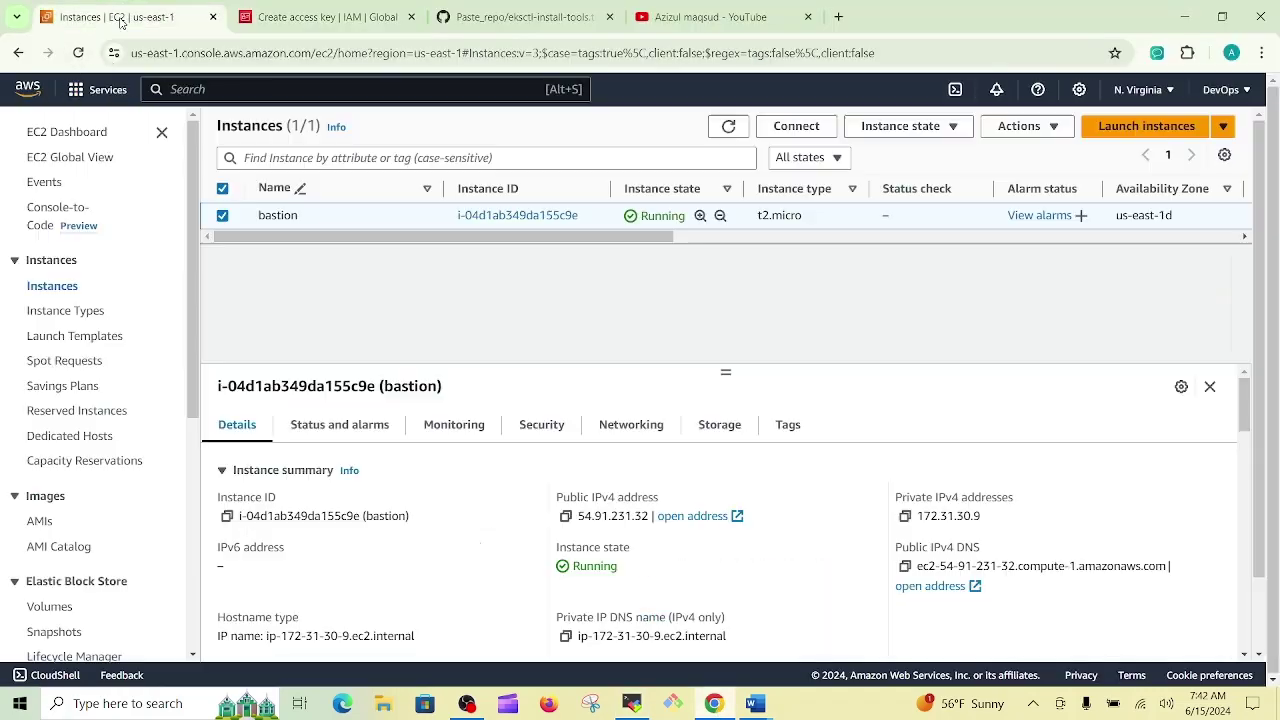
pyautogui.click(105, 90)
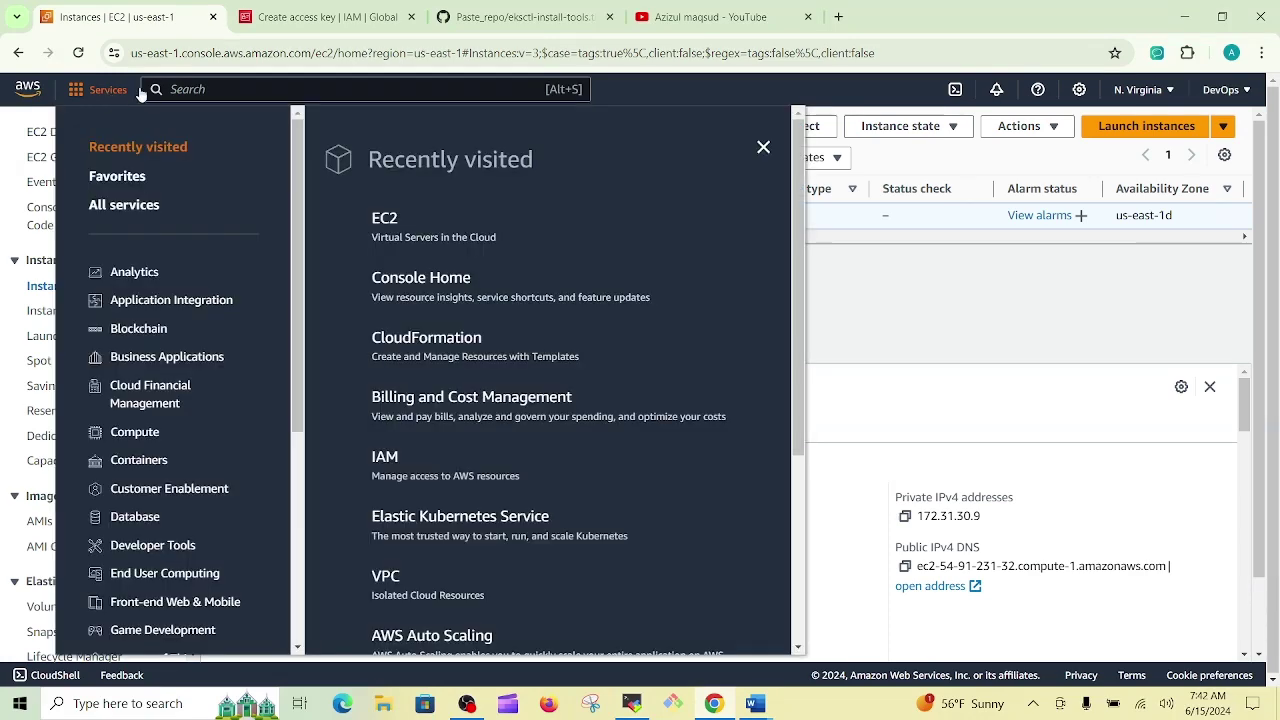
pyautogui.click(324, 89)
pyautogui.write('s3')
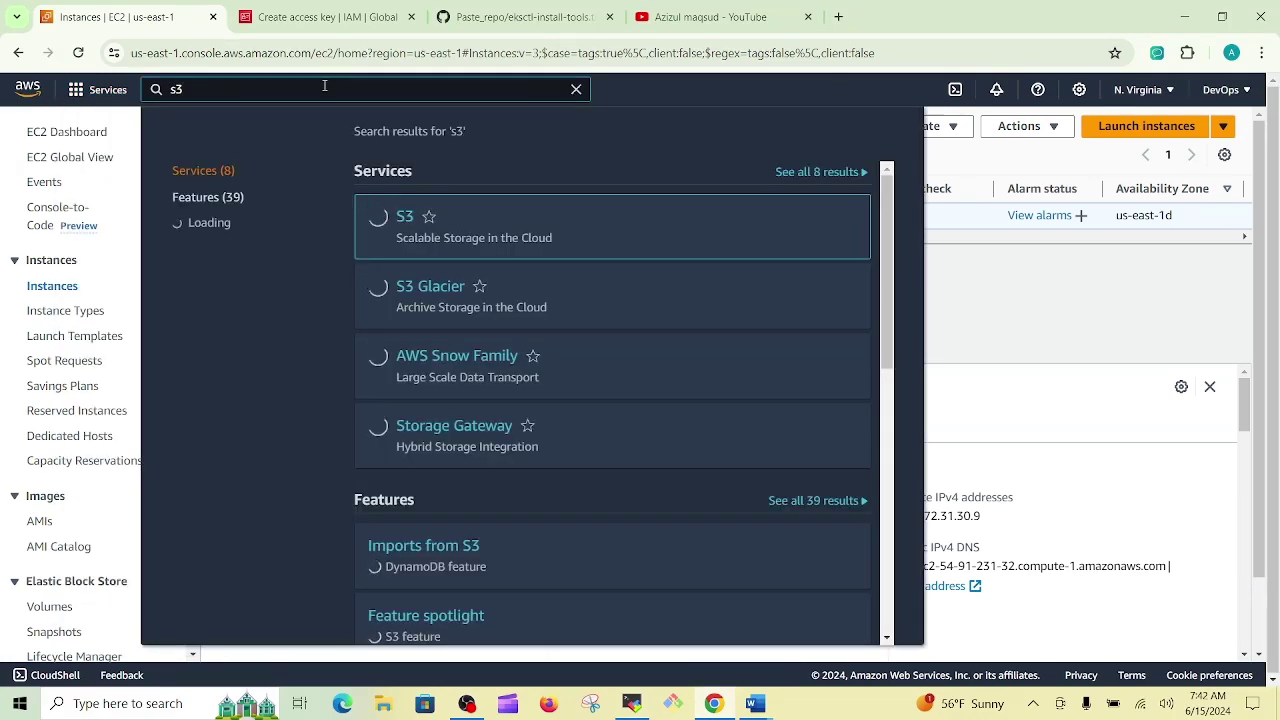
pyautogui.press('Return')
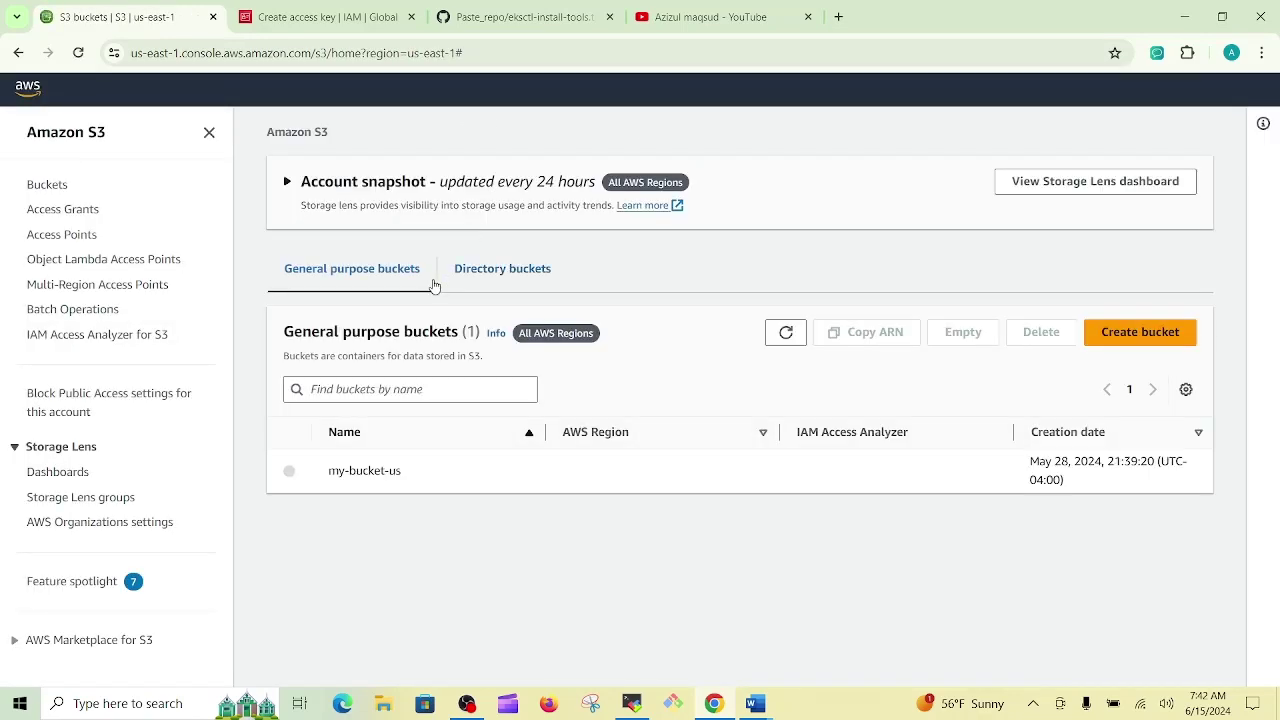
pyautogui.moveTo(326, 483); pyautogui.dragTo(406, 481)
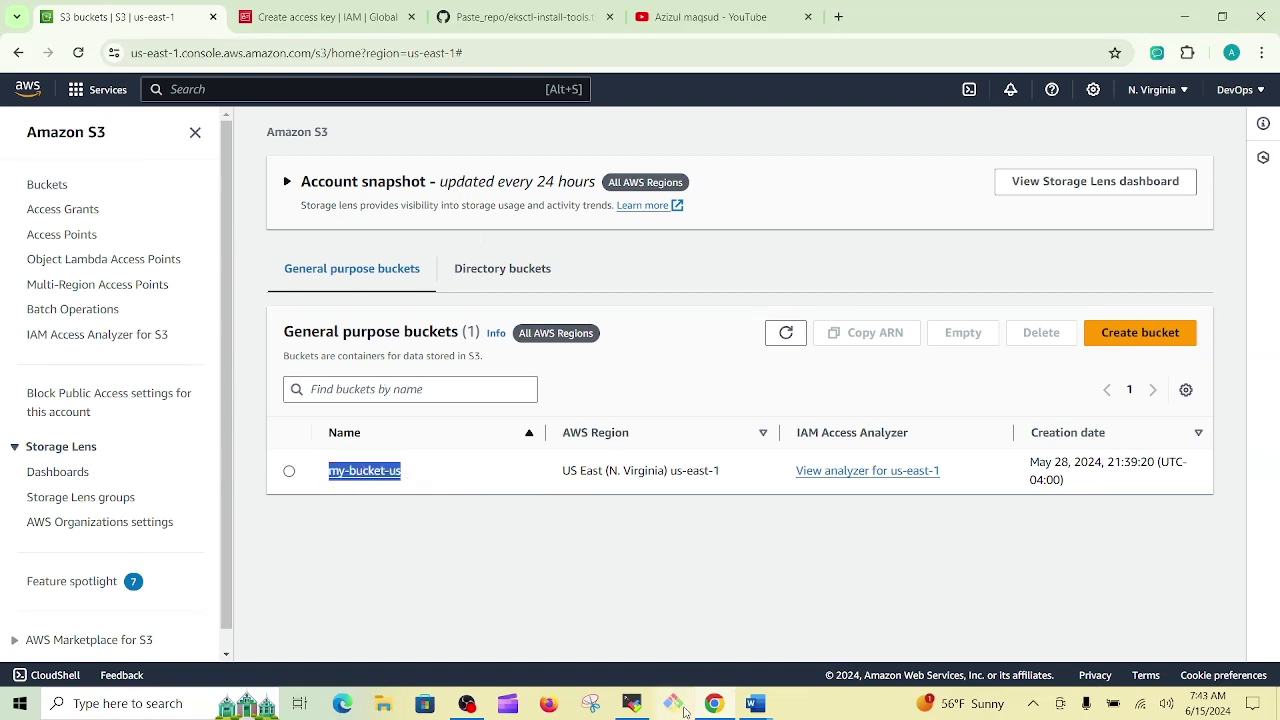
# - Switch to the MobaXterm terminal, check the AWS CLI version with aws --version and highlight the Python version in the output
pyautogui.click(632, 708)
pyautogui.click(585, 548)
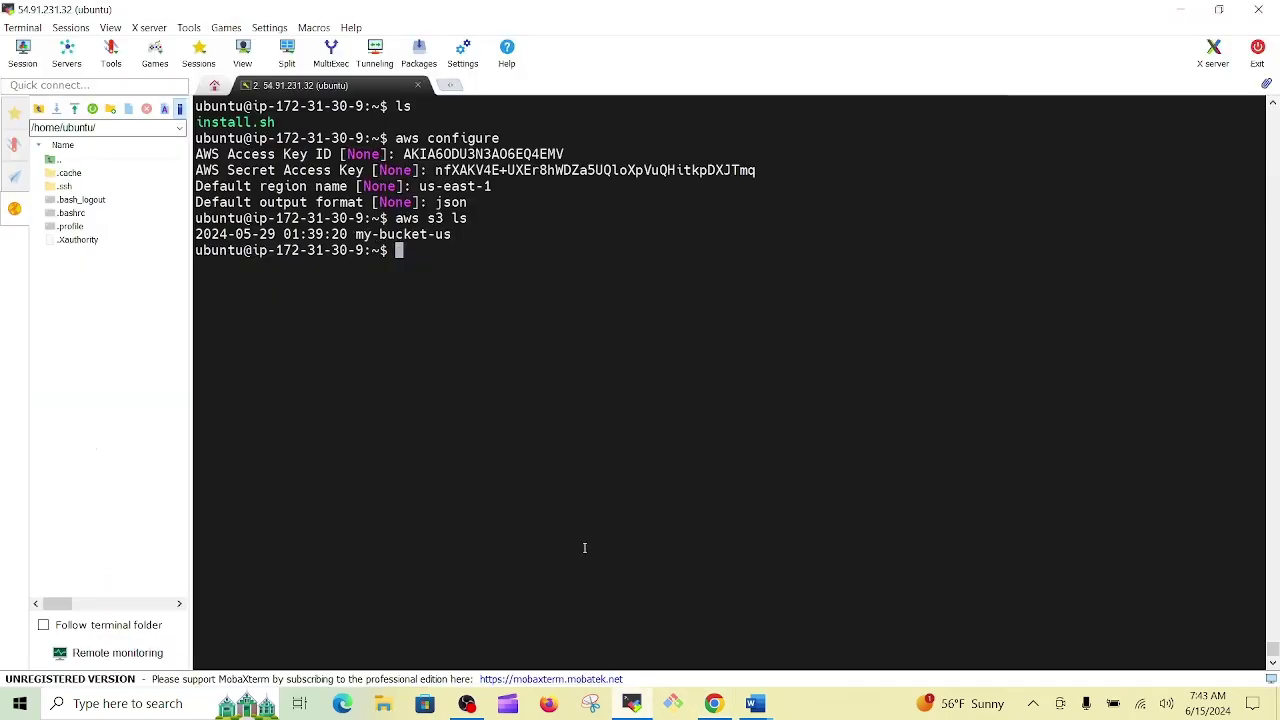
pyautogui.write('aws --version')
pyautogui.press('Return')
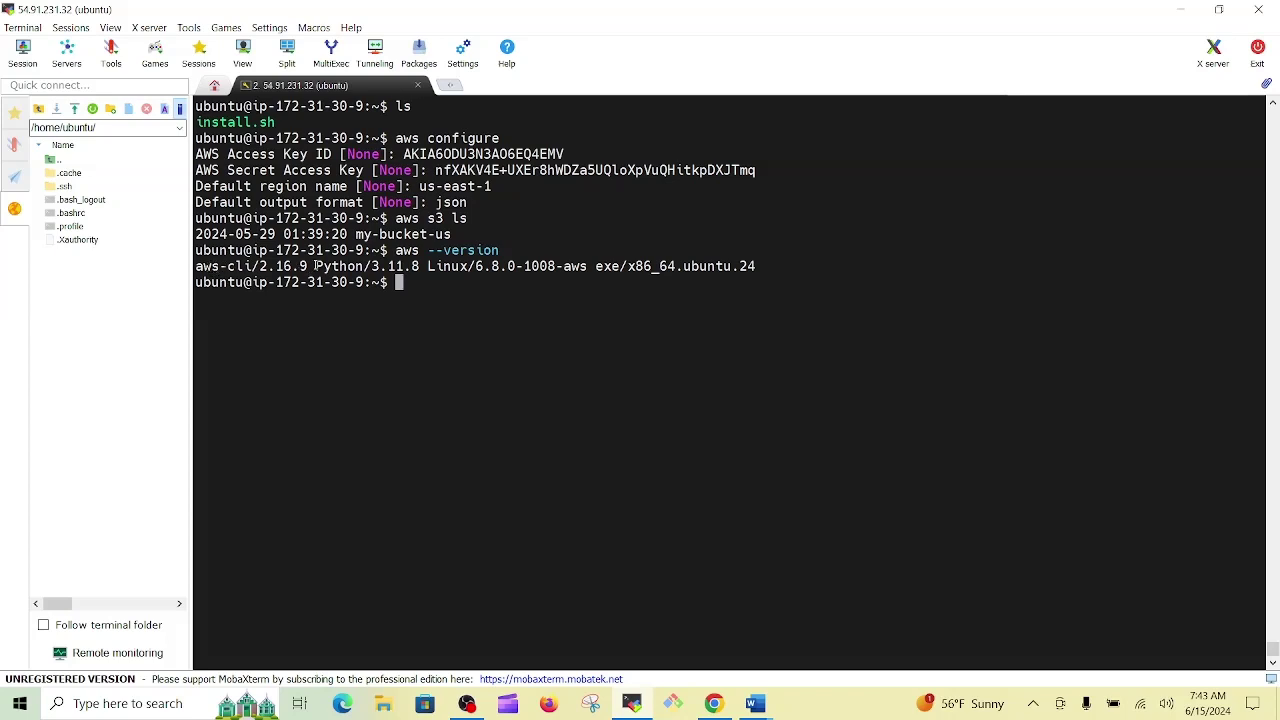
pyautogui.moveTo(316, 266); pyautogui.dragTo(420, 268)
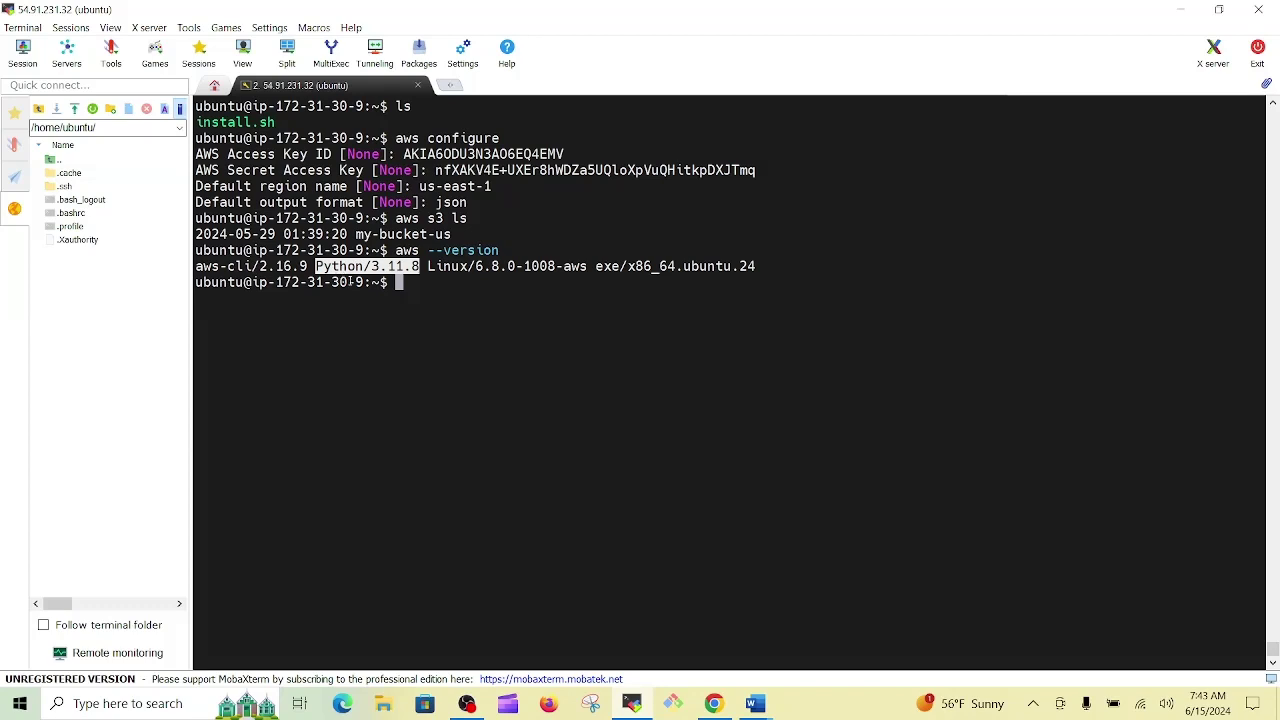
pyautogui.click(437, 291)
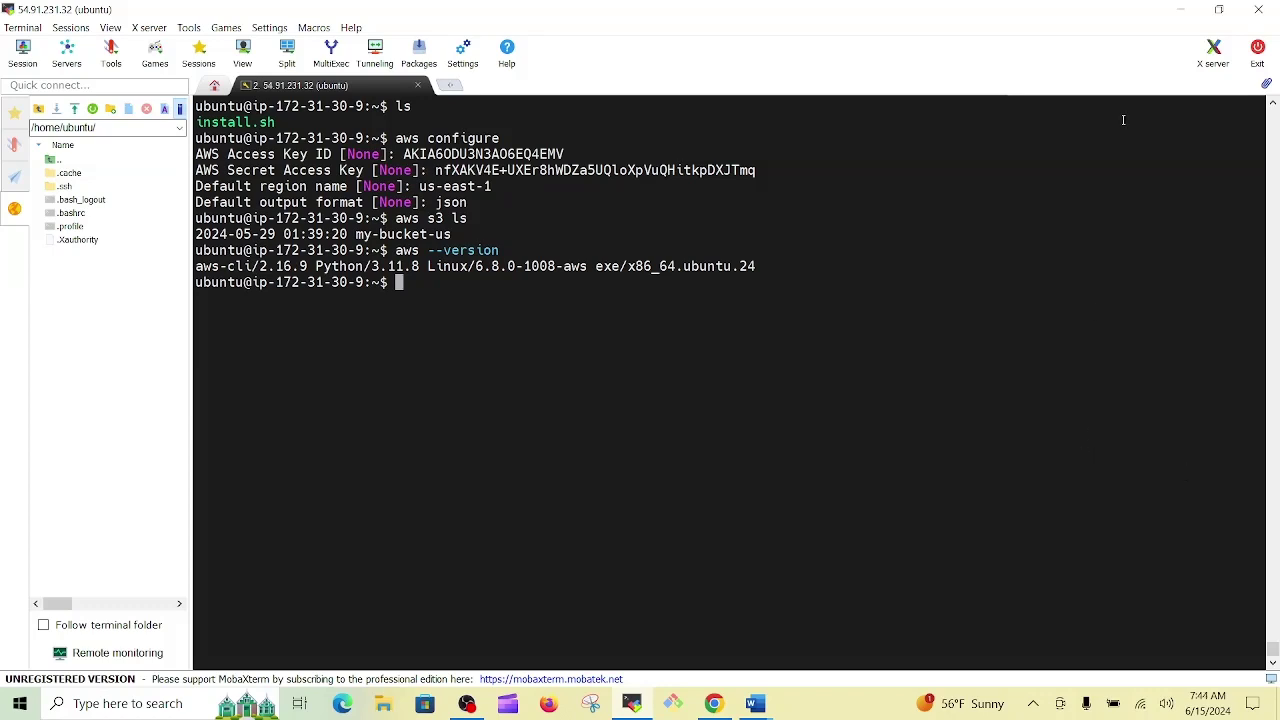
# - Try to extract the eksctl archive with tar -xzf eksctl_Linux_amd64.tar.gz, clear the screen and recall the command
pyautogui.hotkey('alt', 'Tab')
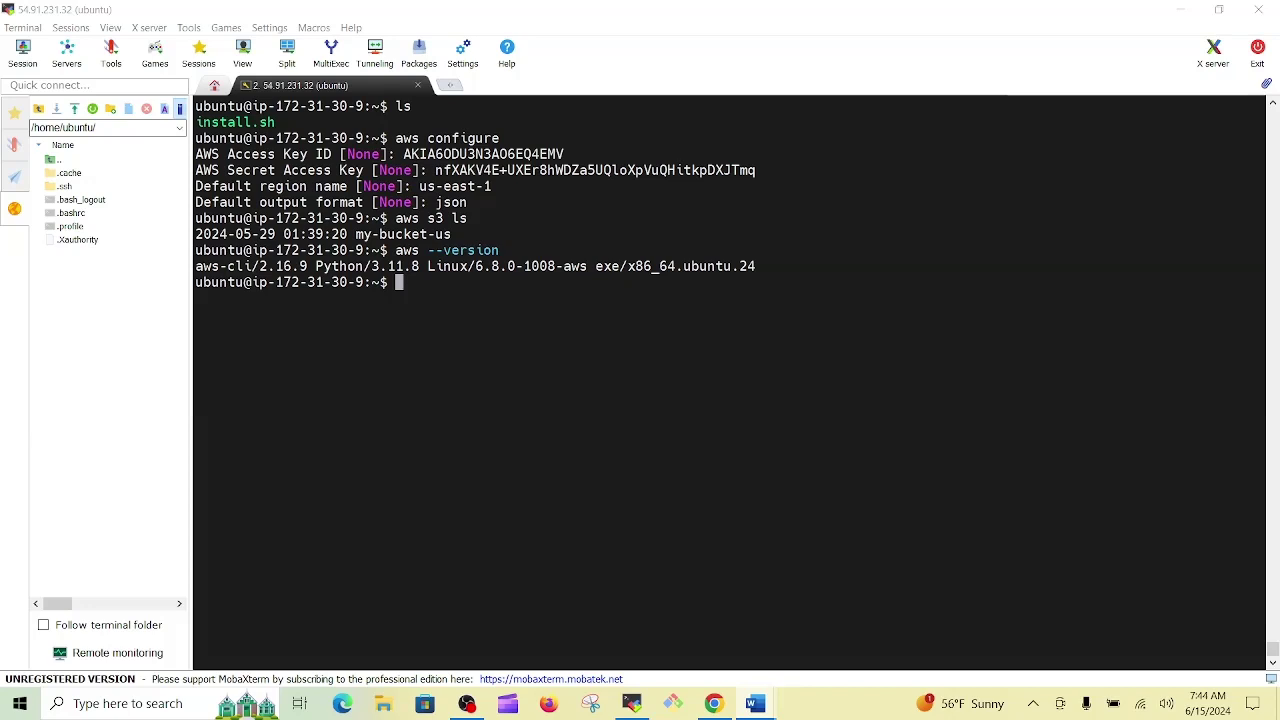
pyautogui.click(856, 287)
pyautogui.rightClick(855, 288)
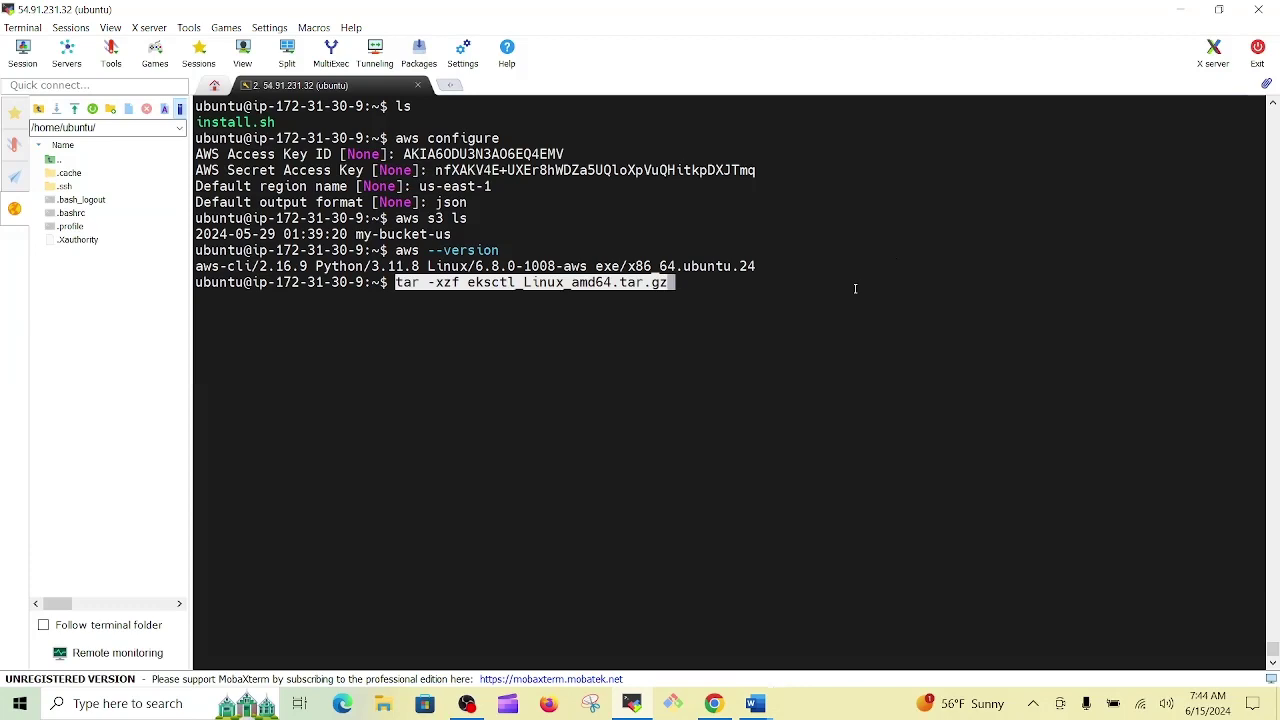
pyautogui.press('Return')
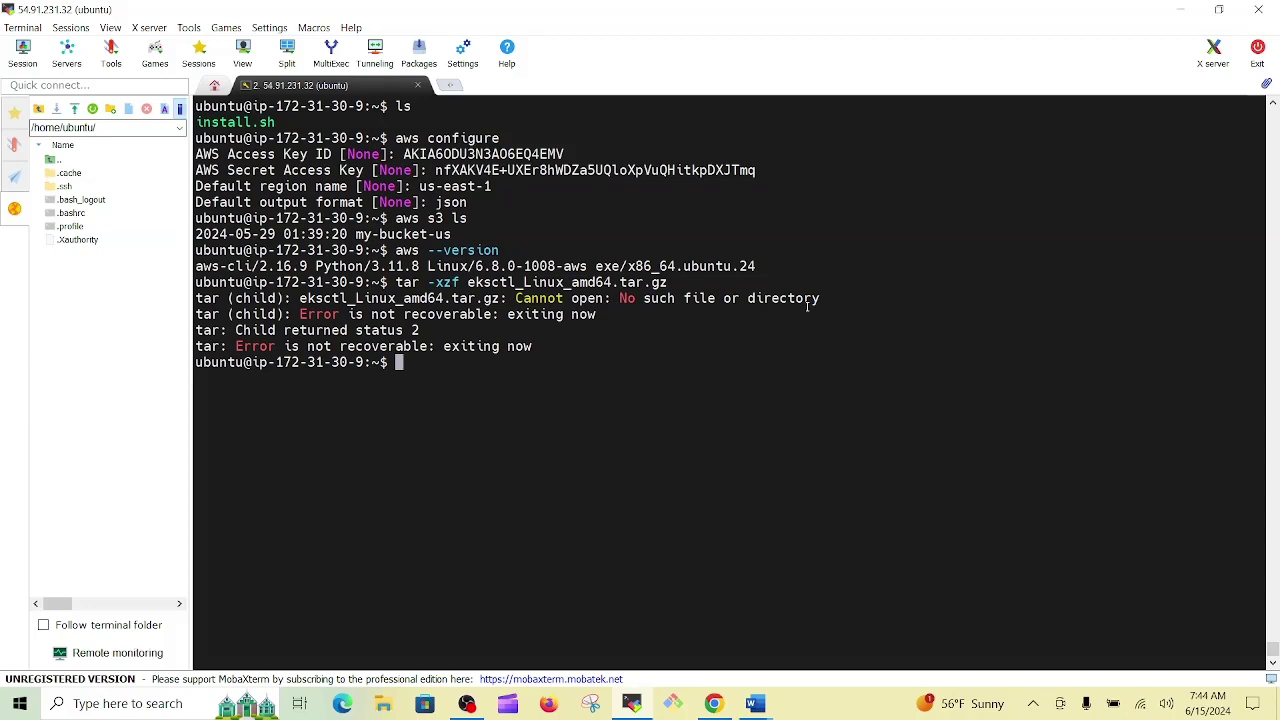
pyautogui.hotkey('ctrl', 'l')
pyautogui.press('Up')
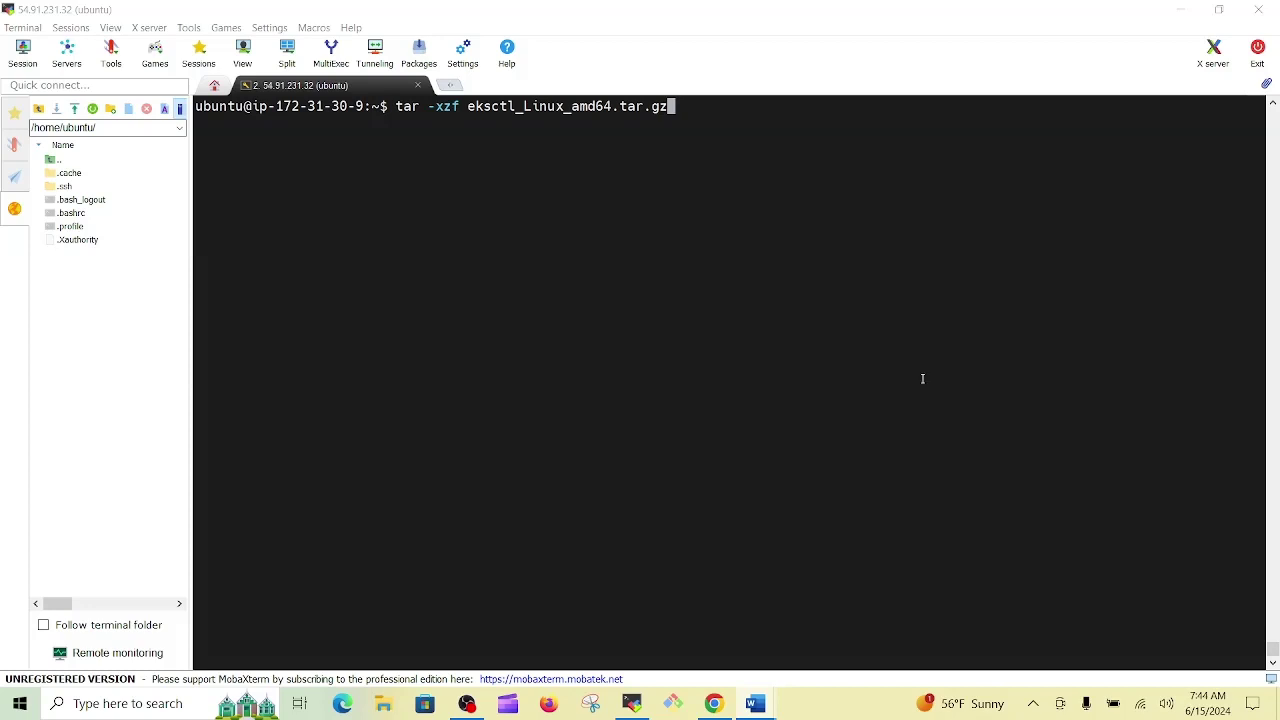
pyautogui.click(713, 703)
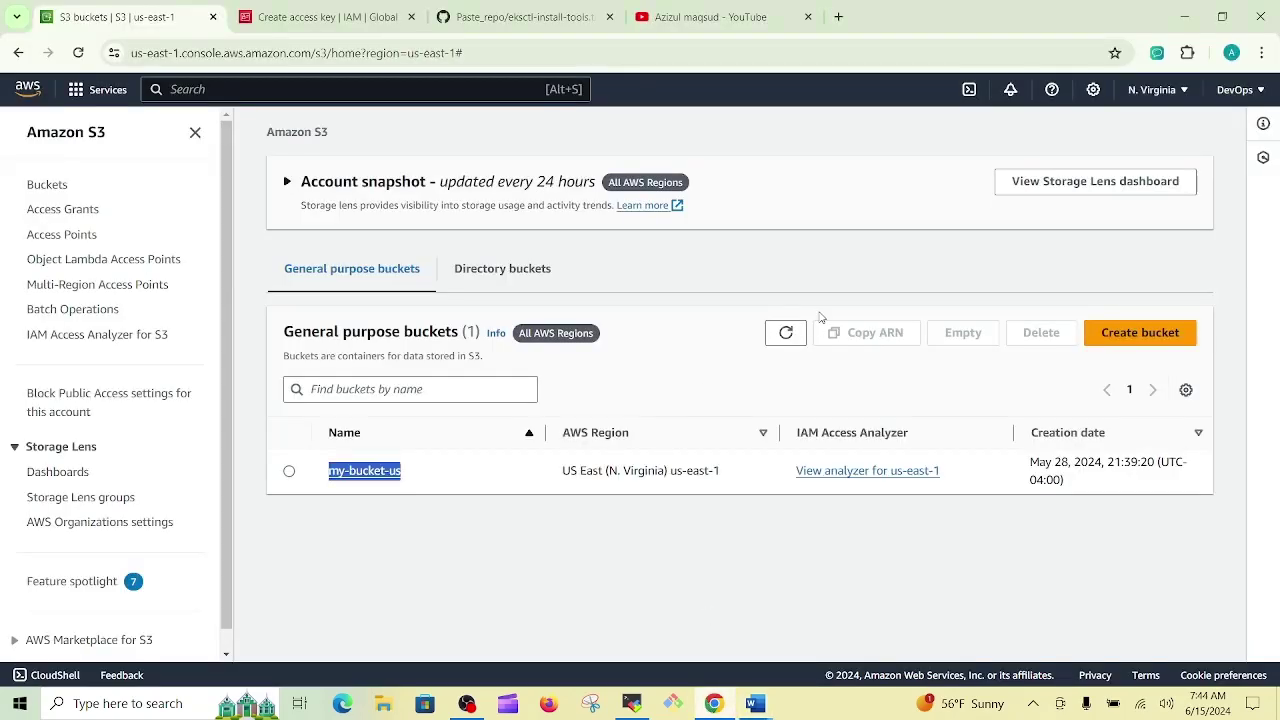
pyautogui.click(838, 17)
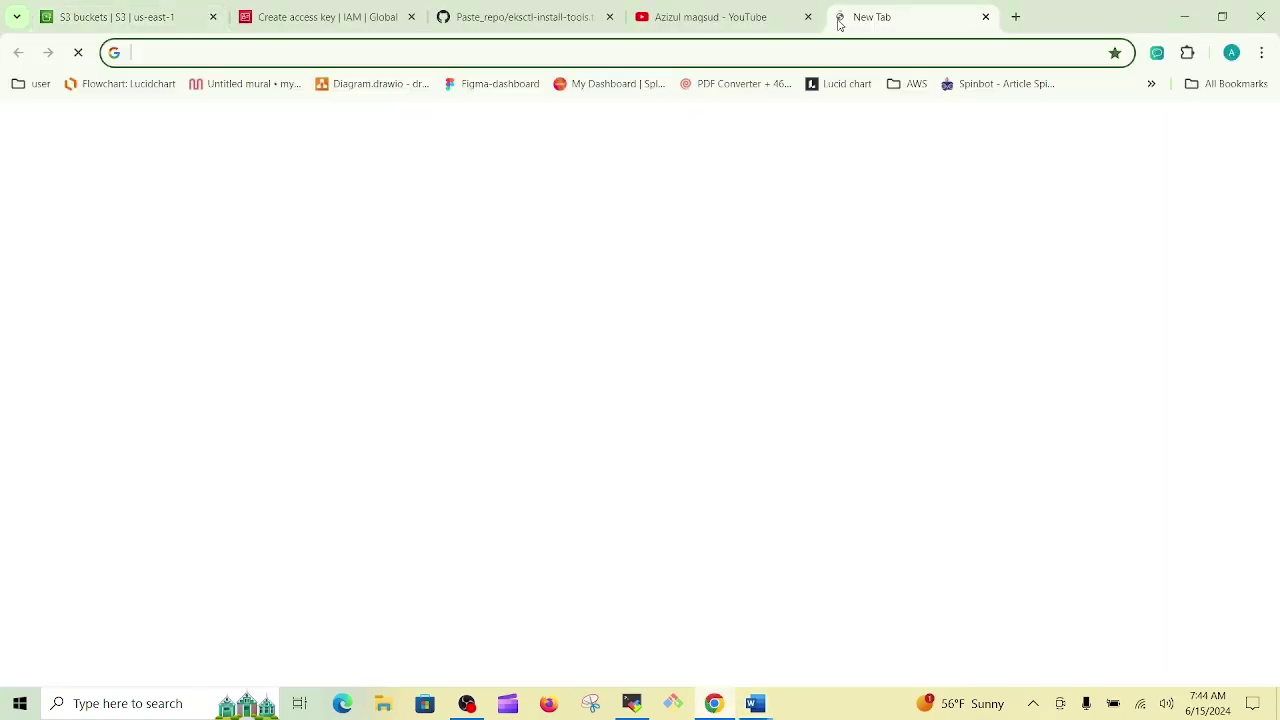
pyautogui.write('https://github.com/eksctl-io/eksctl/releases/tag/v0.182.0')
pyautogui.press('Return')
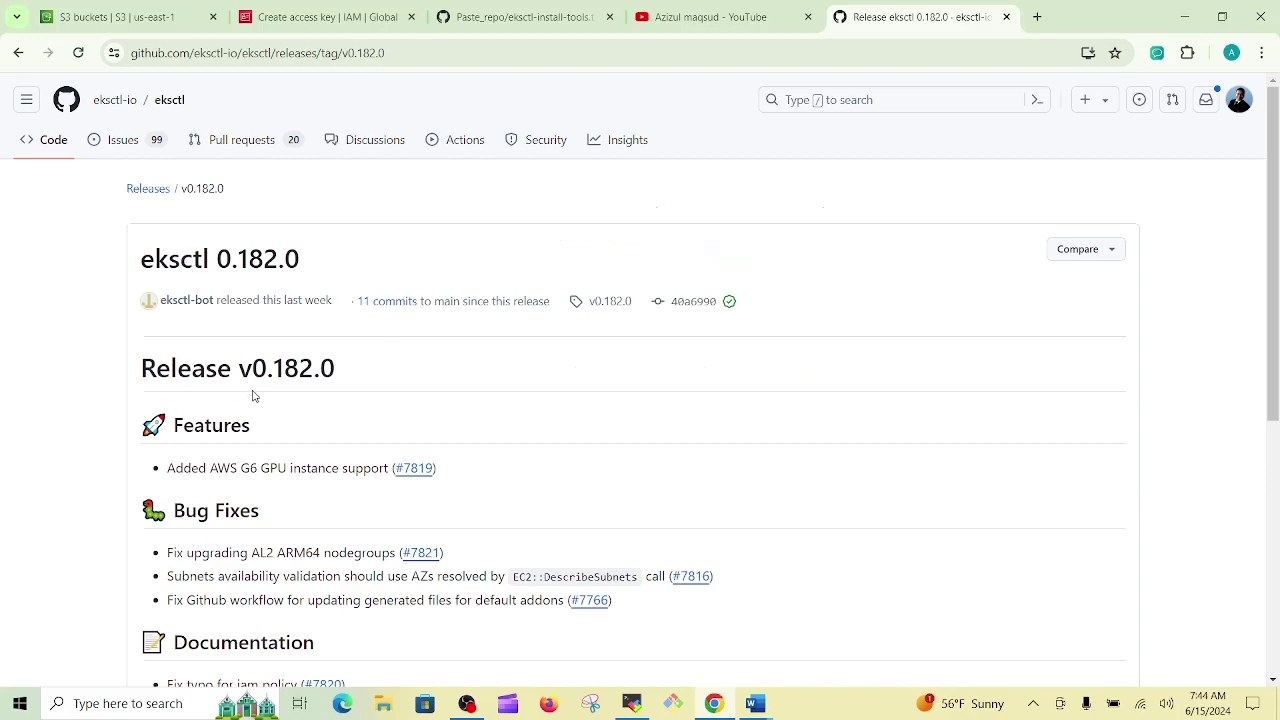
# - Download eksctl_Linux_amd64.tar.gz from the release assets, open the downloaded file and close the Notepad window
pyautogui.scroll(-3, 254, 396)
pyautogui.scroll(-5, 254, 396)
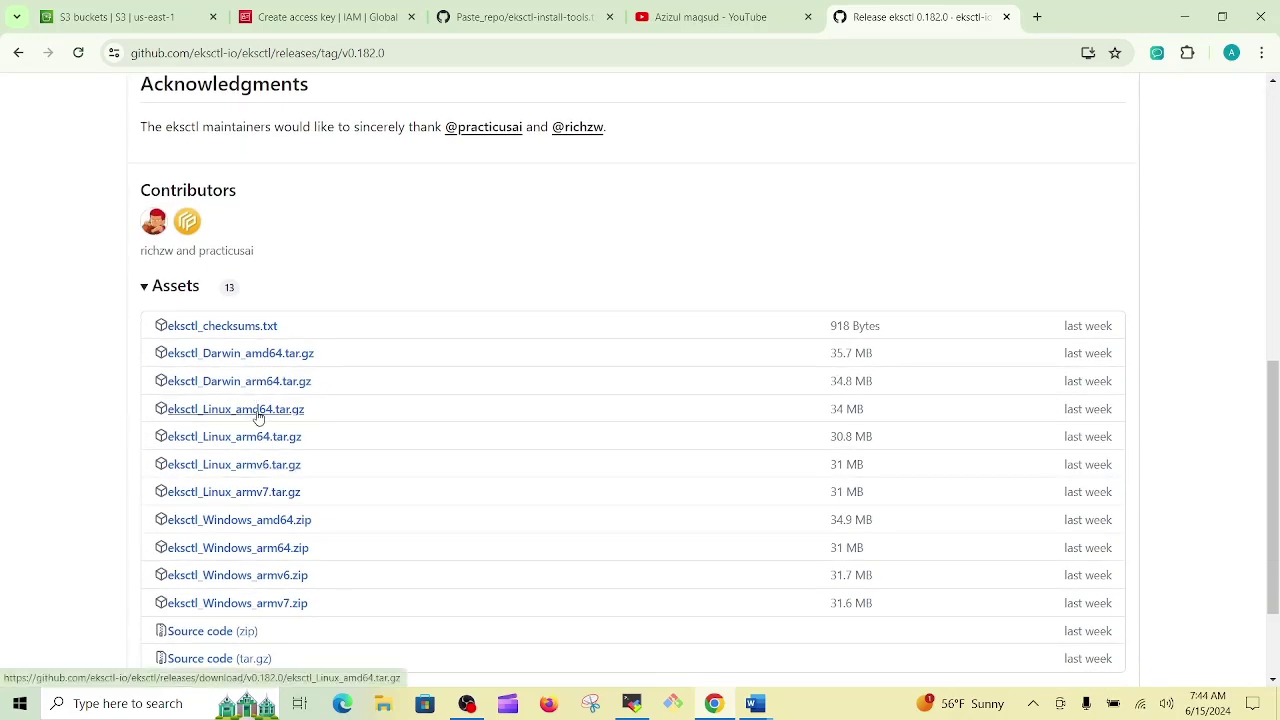
pyautogui.click(258, 418)
pyautogui.scroll(3, 781, 237)
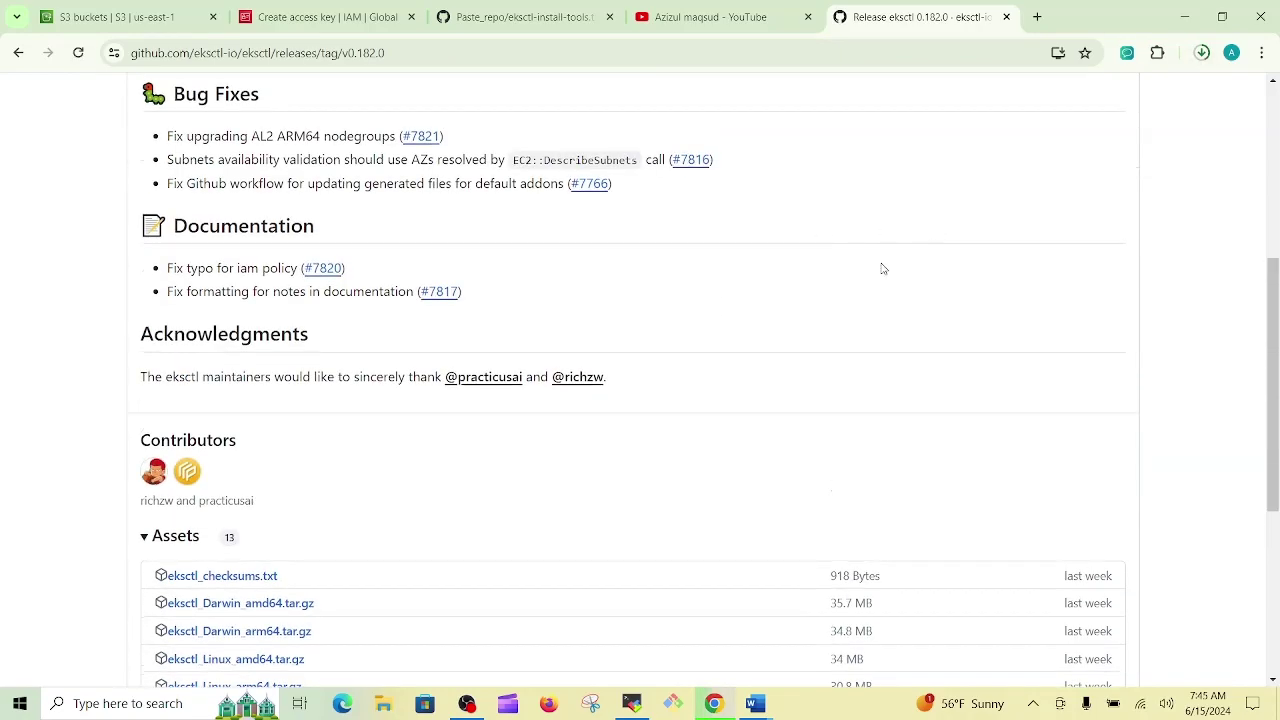
pyautogui.scroll(5, 880, 266)
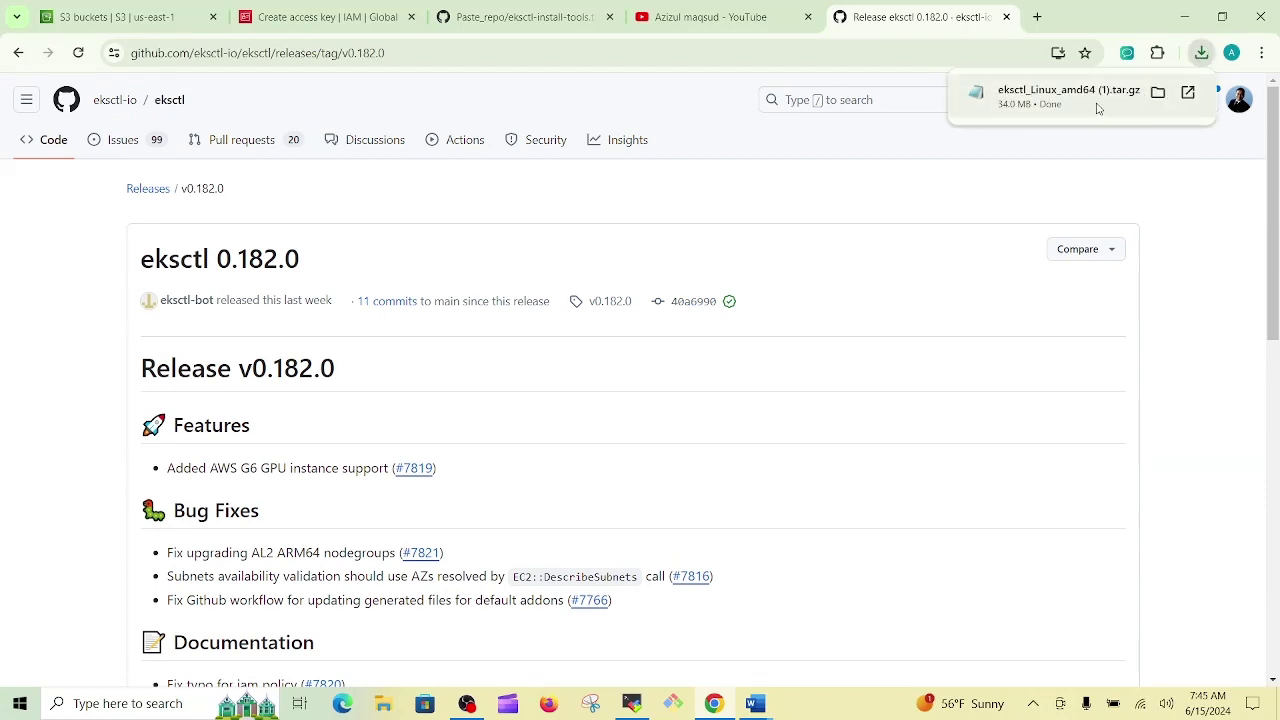
pyautogui.click(1097, 107)
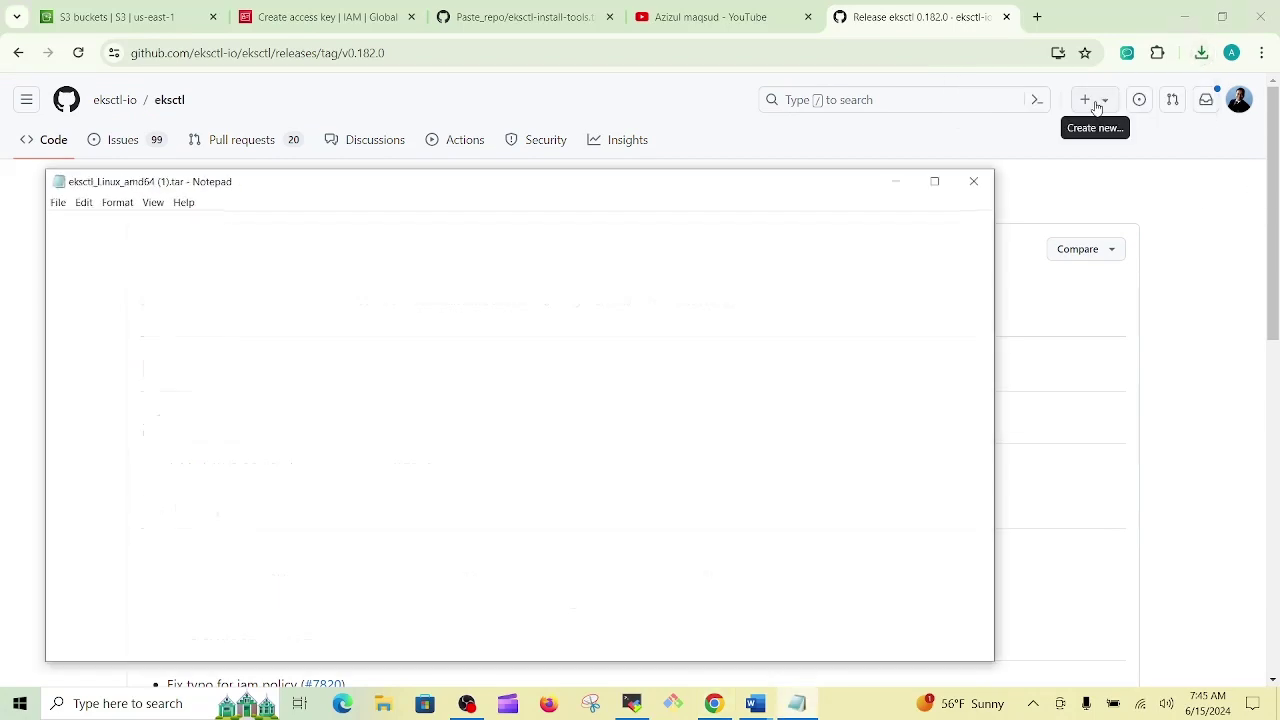
pyautogui.click(973, 181)
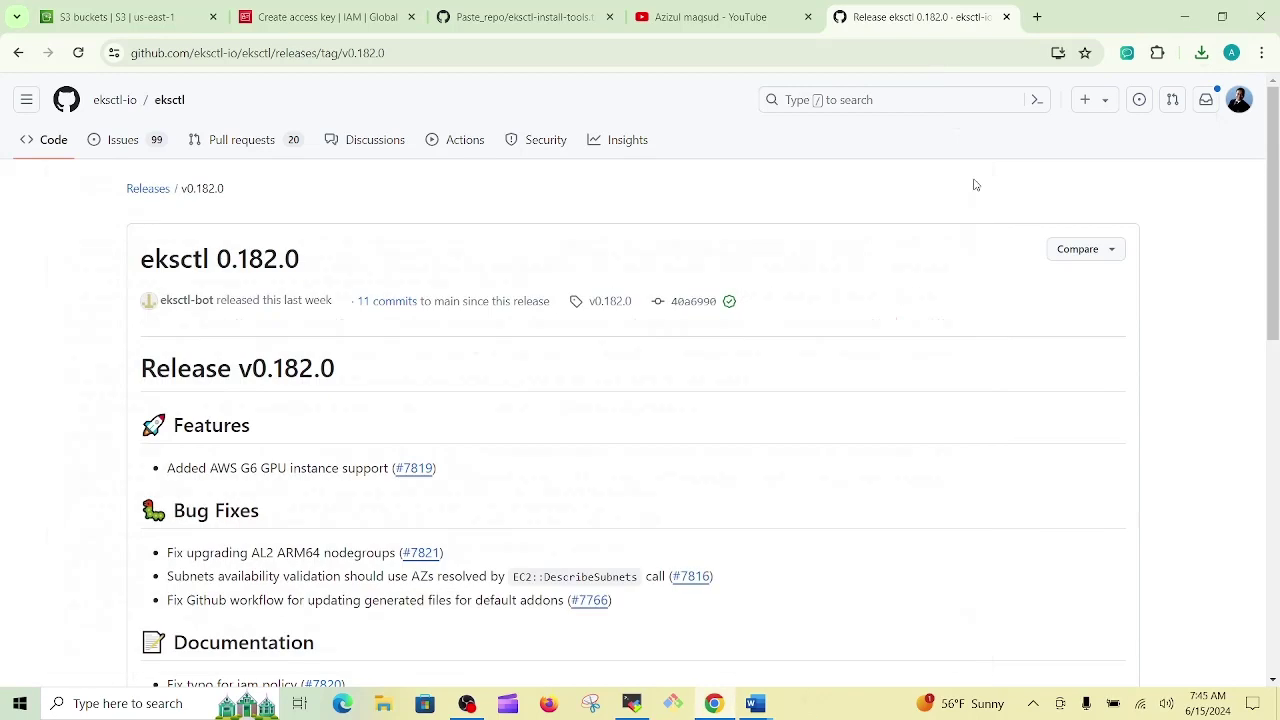
# - Switch to MobaXterm and upload eksctl_Linux_amd64.tar.gz from the Downloads folder to /home/ubuntu/
pyautogui.click(631, 703)
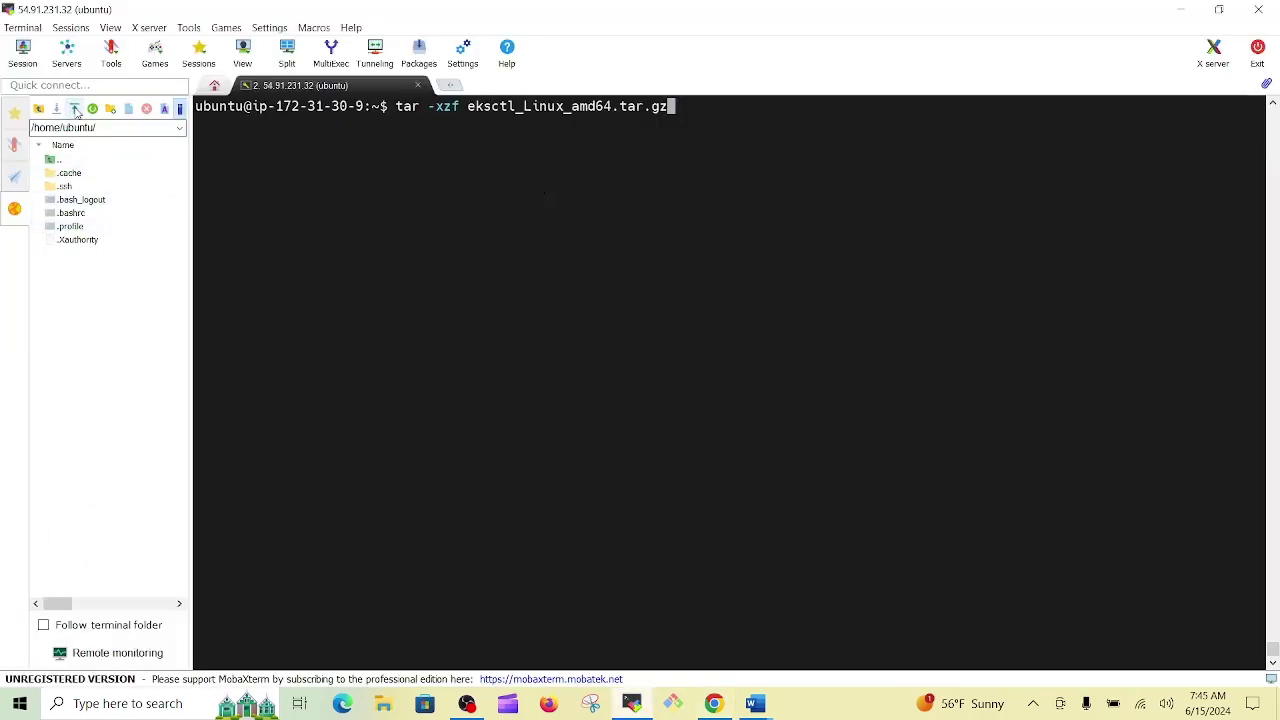
pyautogui.click(75, 110)
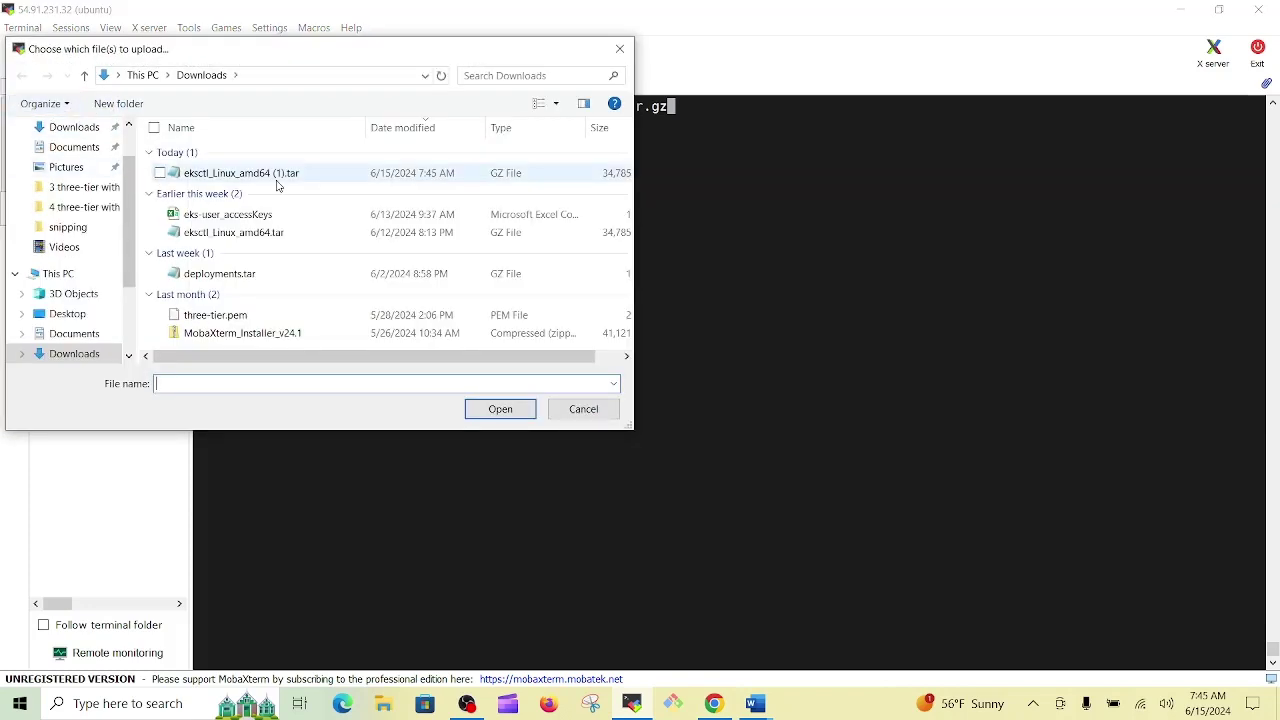
pyautogui.click(266, 234)
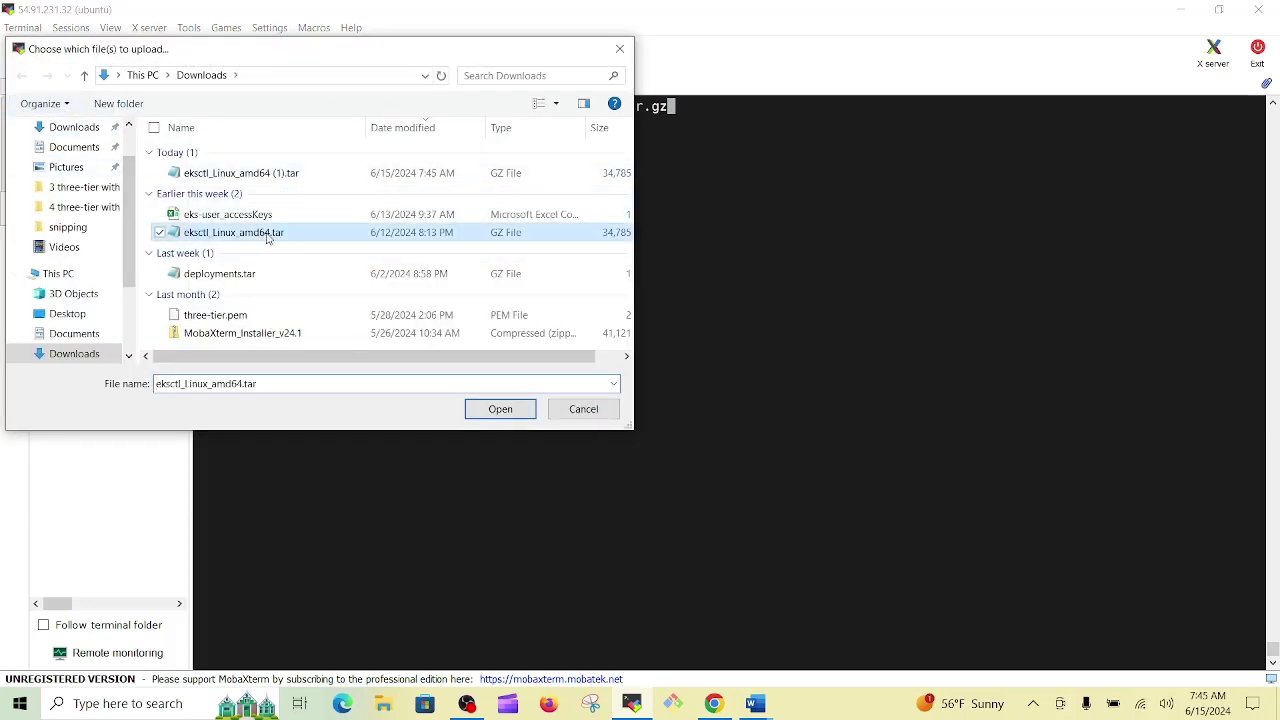
pyautogui.click(510, 409)
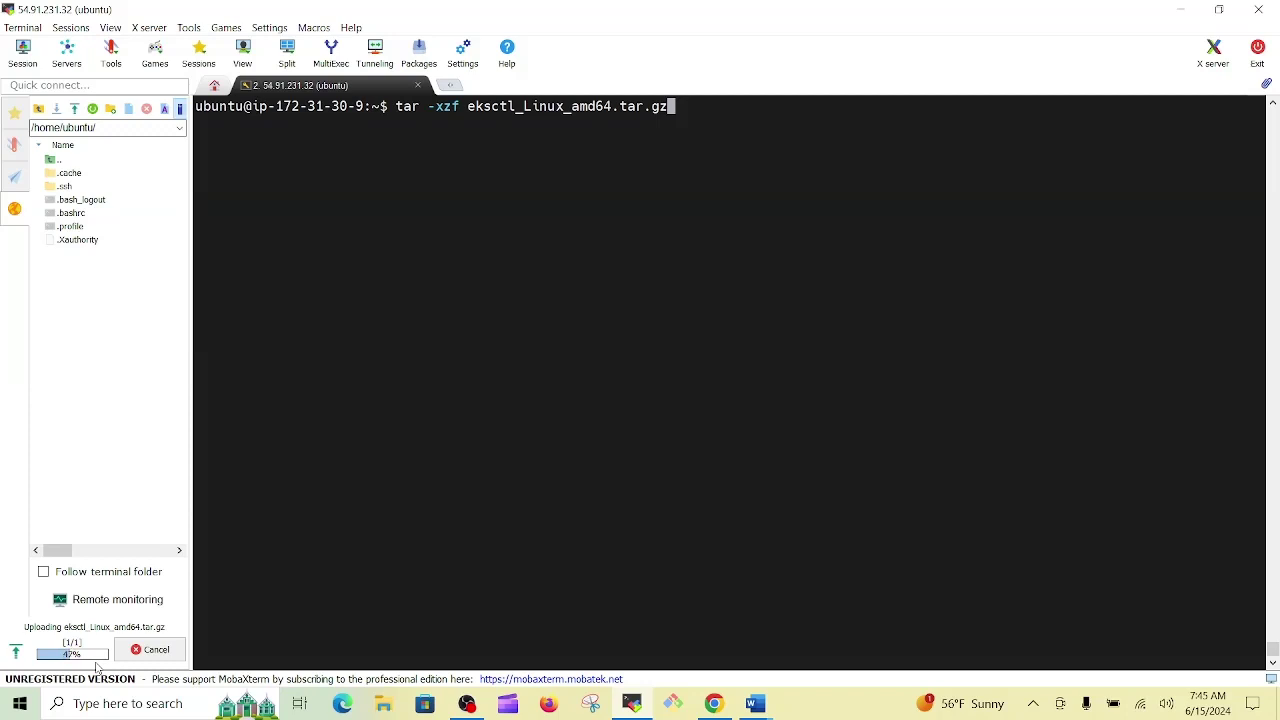
pyautogui.click(713, 703)
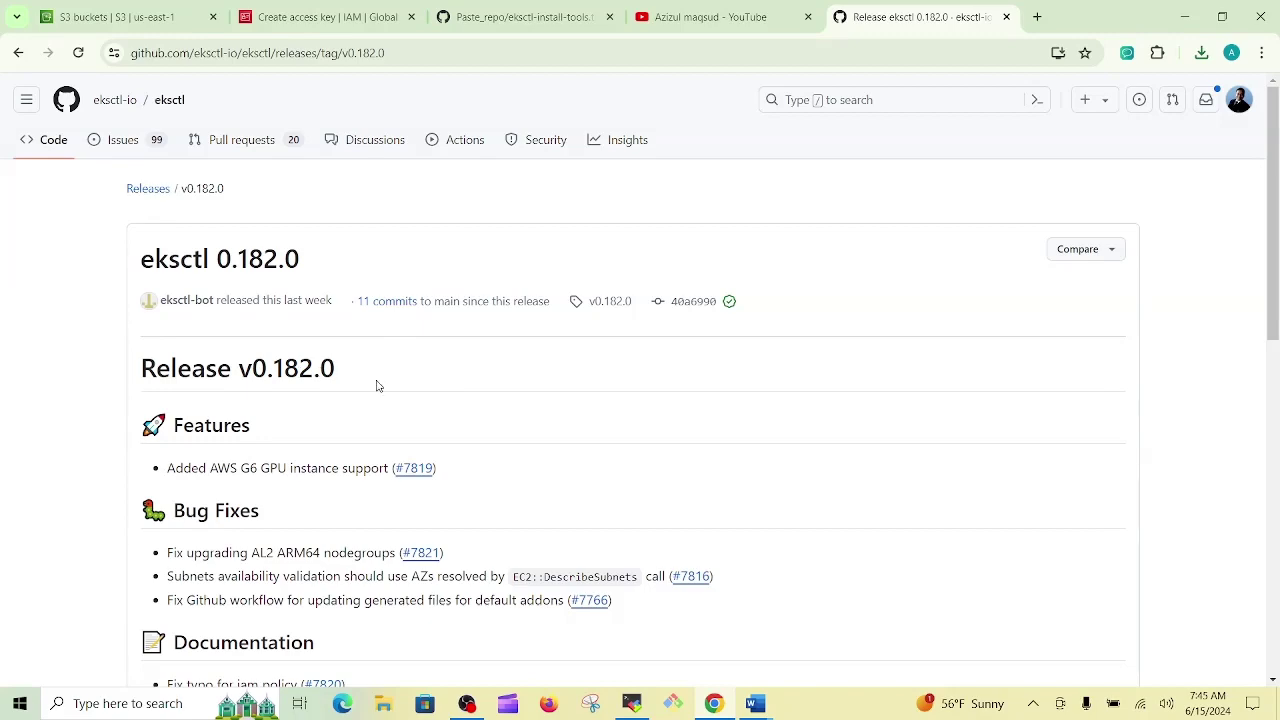
pyautogui.scroll(-6, 378, 387)
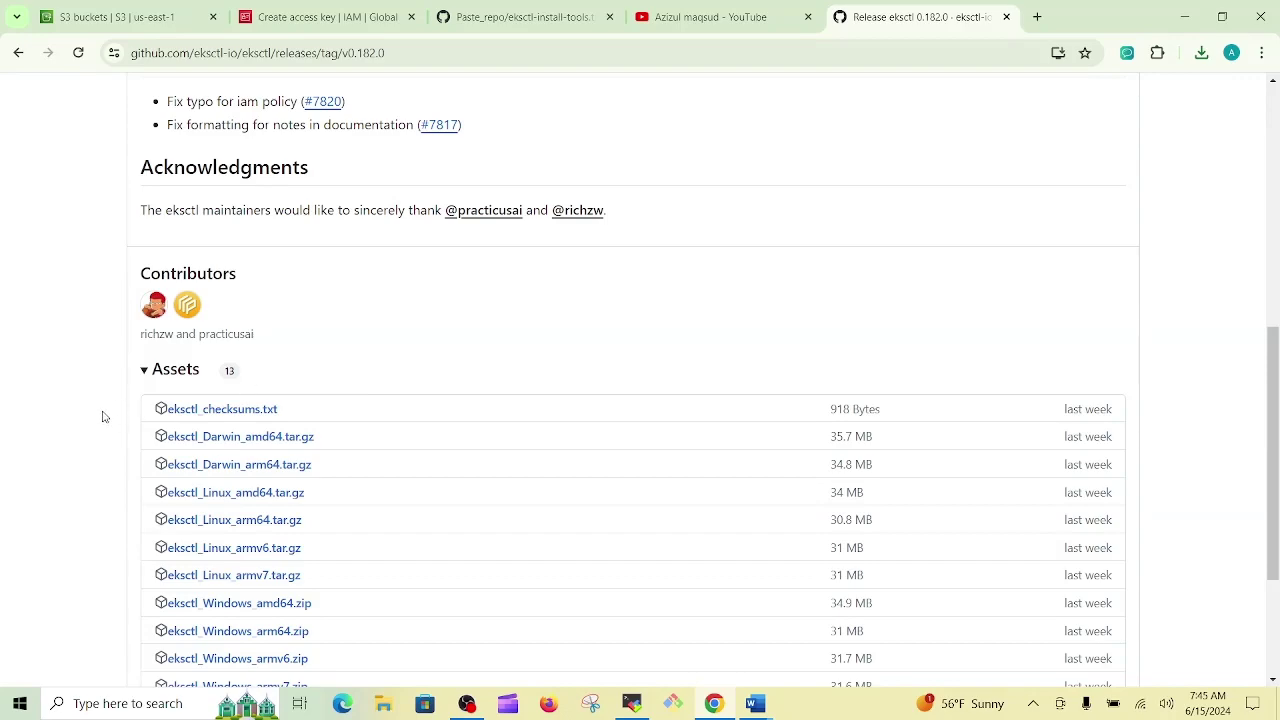
pyautogui.scroll(3, 104, 413)
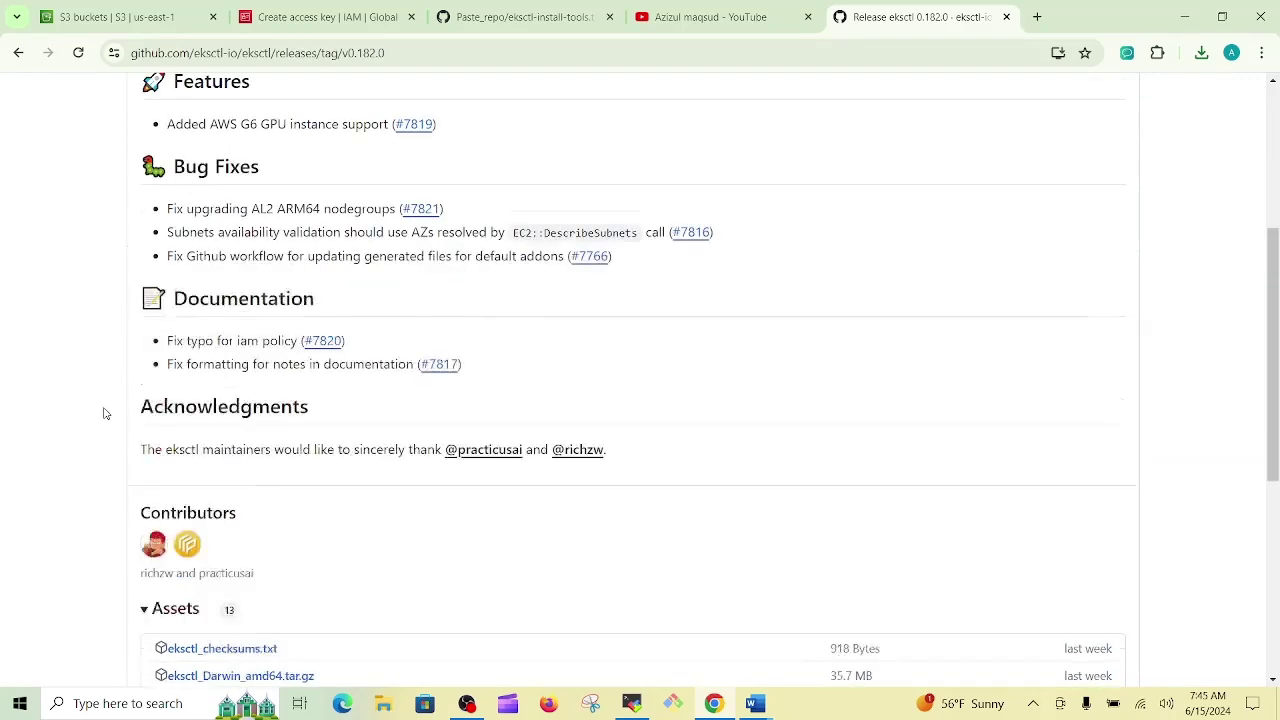
pyautogui.scroll(3, 104, 412)
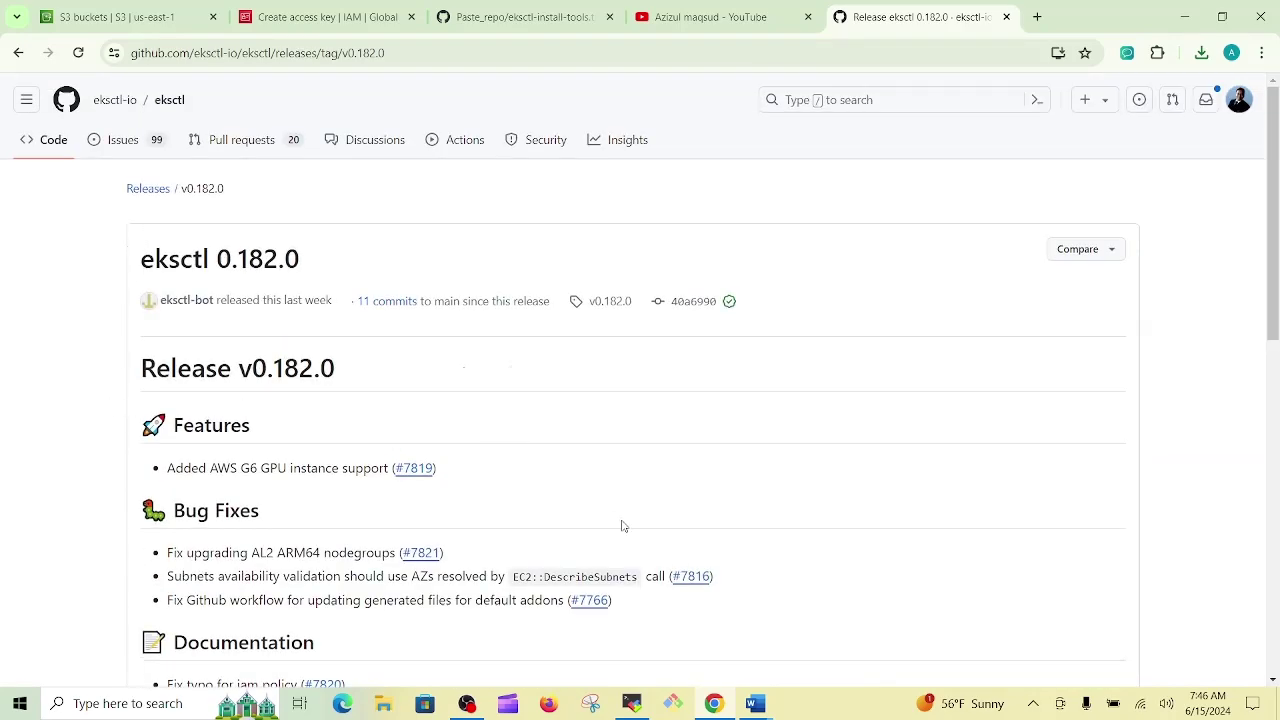
# - Switch back to MobaXterm, discard the pending tar command and clear the terminal screen
pyautogui.click(631, 703)
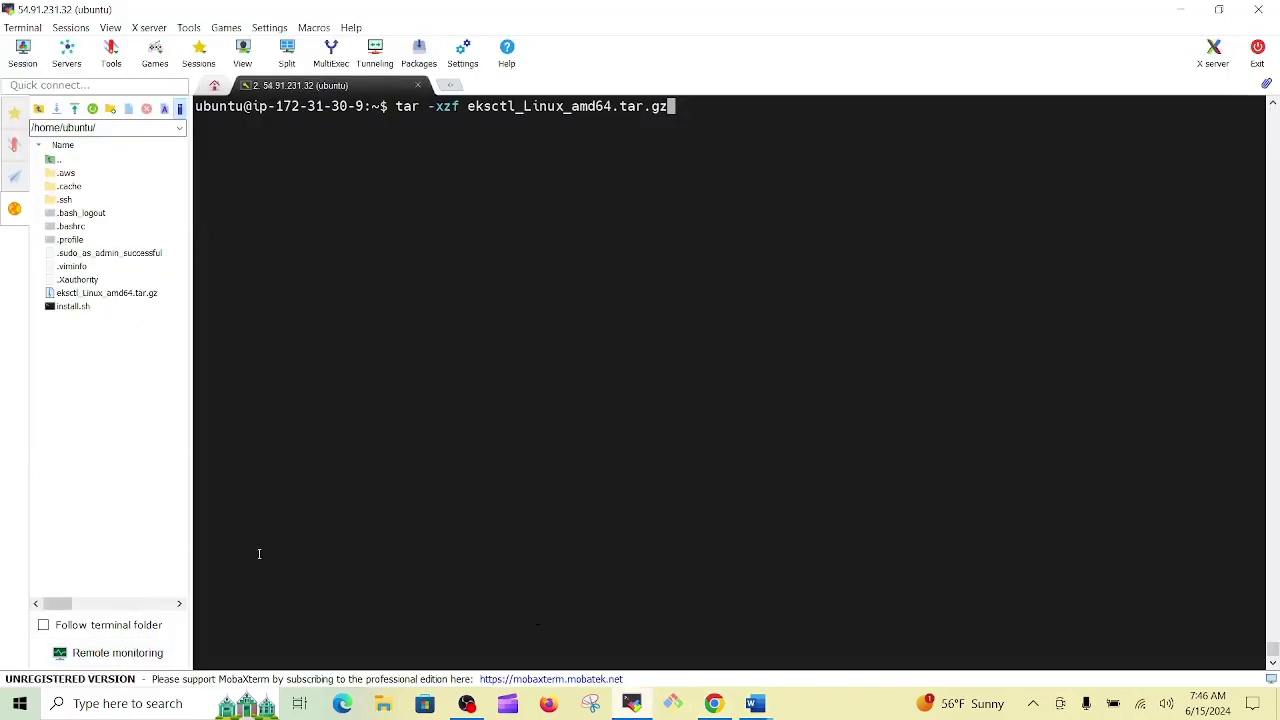
pyautogui.hotkey('ctrl', 'c')
pyautogui.hotkey('ctrl', 'l')
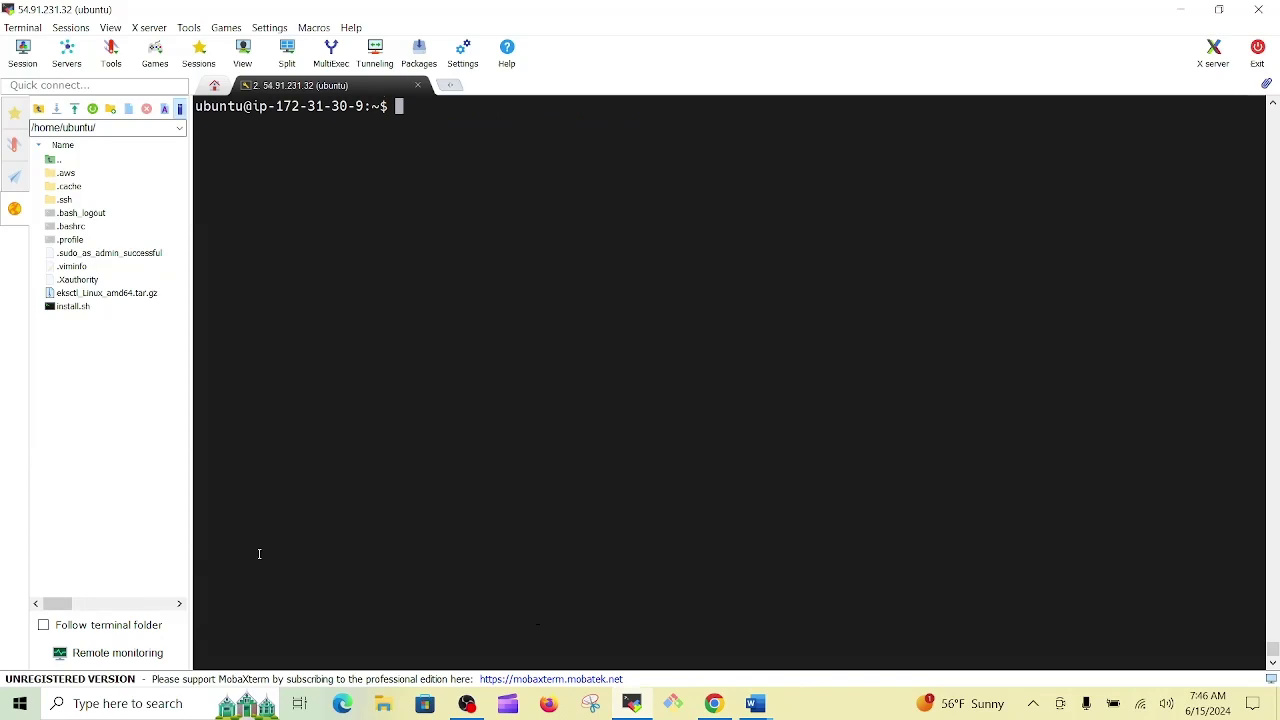
# - List the files in the home directory and copy the archive name eksctl_Linux_amd64.tar.gz from the listing
pyautogui.write('ls')
pyautogui.press('Return')
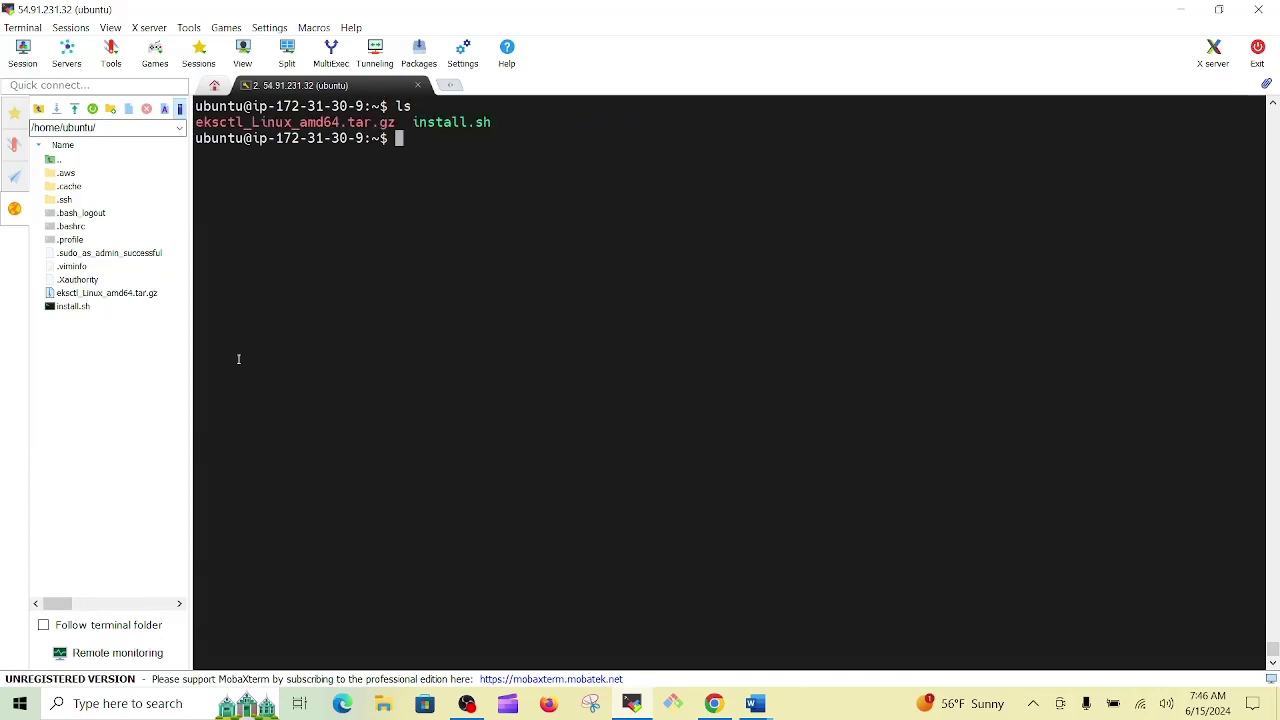
pyautogui.doubleClick(328, 124)
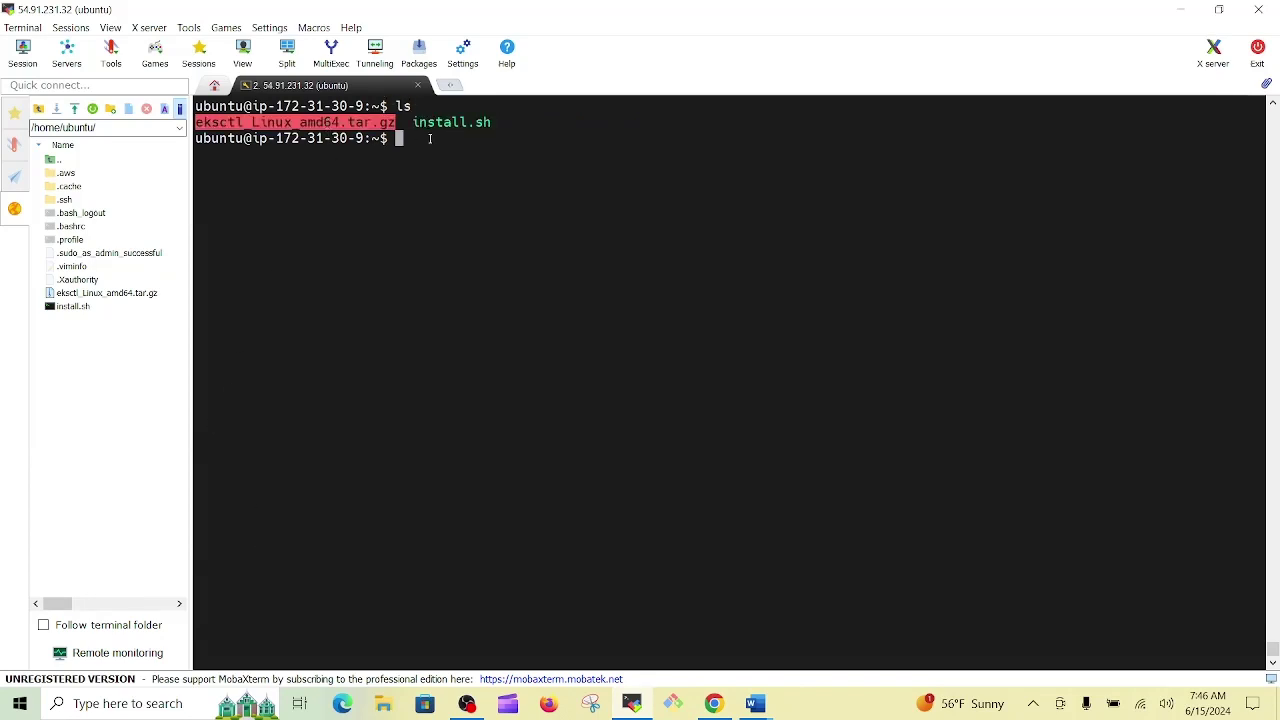
pyautogui.click(431, 139)
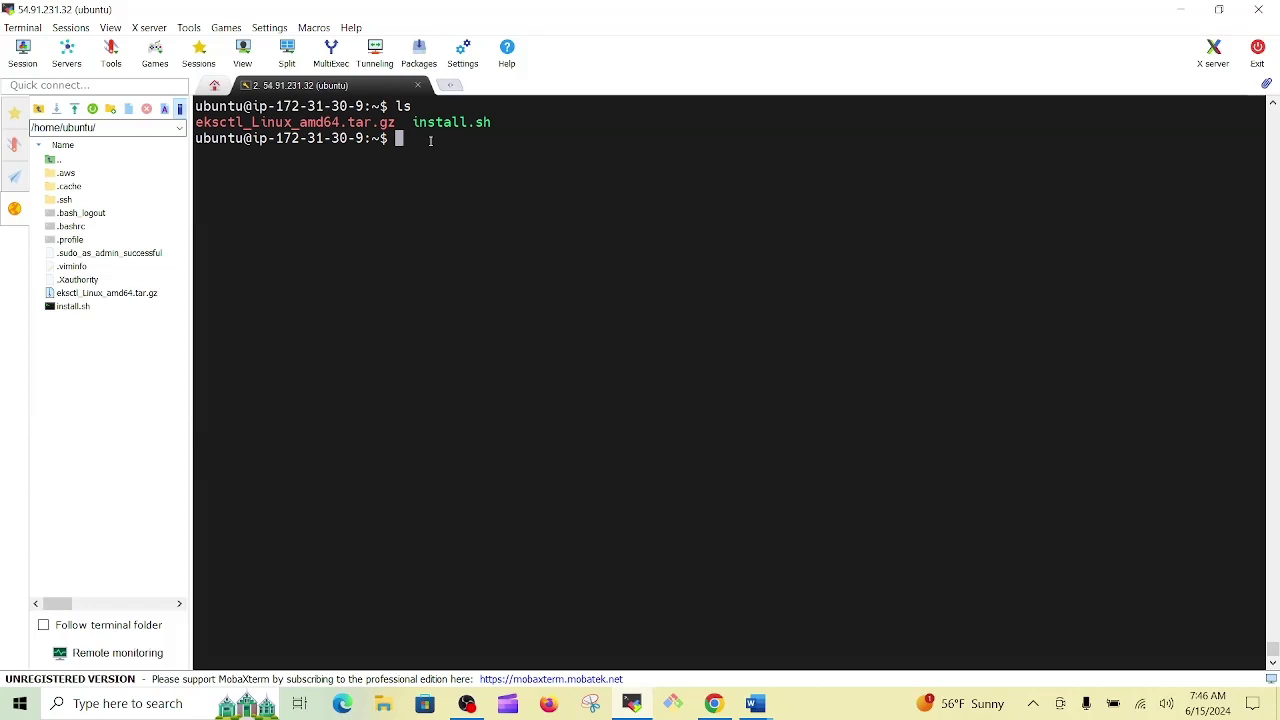
pyautogui.rightClick(431, 140)
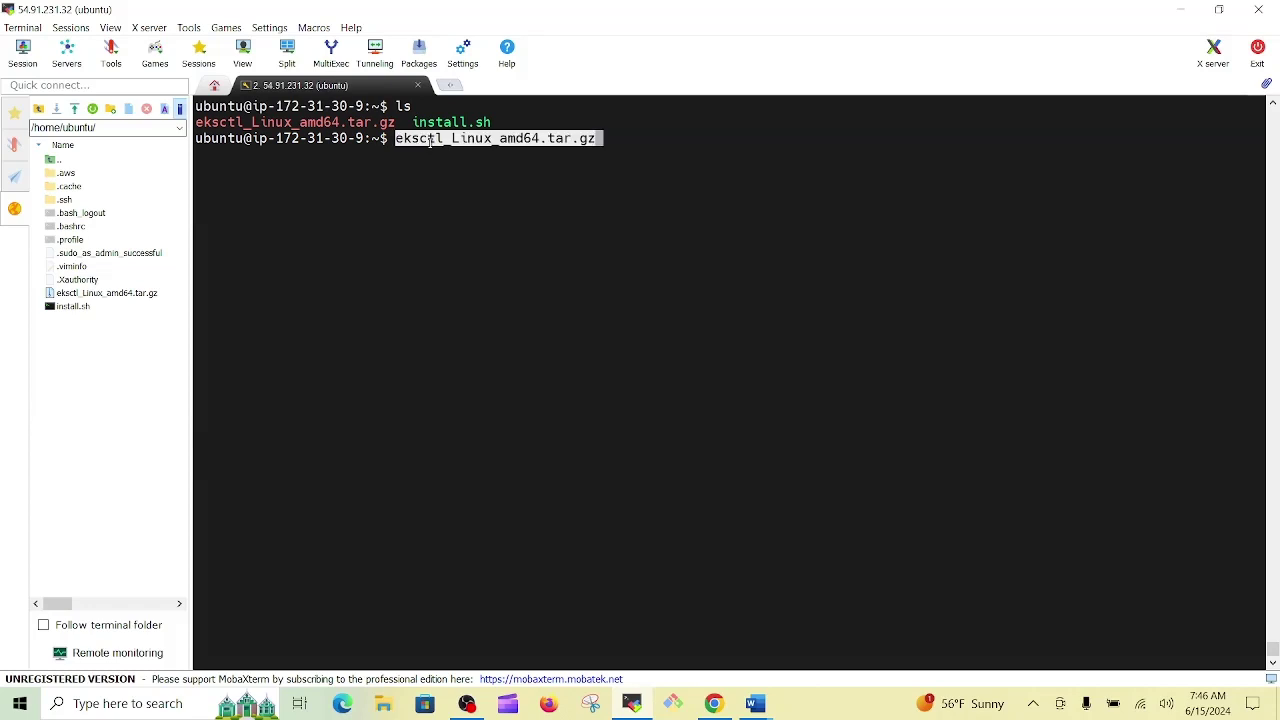
pyautogui.press('BackSpace')
pyautogui.press('BackSpace')
pyautogui.press('BackSpace')
pyautogui.press('BackSpace')
pyautogui.press('BackSpace')
pyautogui.press('BackSpace')
pyautogui.press('BackSpace')
pyautogui.press('BackSpace')
pyautogui.press('BackSpace')
pyautogui.press('BackSpace')
pyautogui.press('BackSpace')
pyautogui.press('BackSpace')
pyautogui.press('BackSpace')
pyautogui.press('BackSpace')
pyautogui.press('BackSpace')
pyautogui.press('BackSpace')
pyautogui.press('BackSpace')
pyautogui.press('BackSpace')
pyautogui.press('BackSpace')
pyautogui.press('BackSpace')
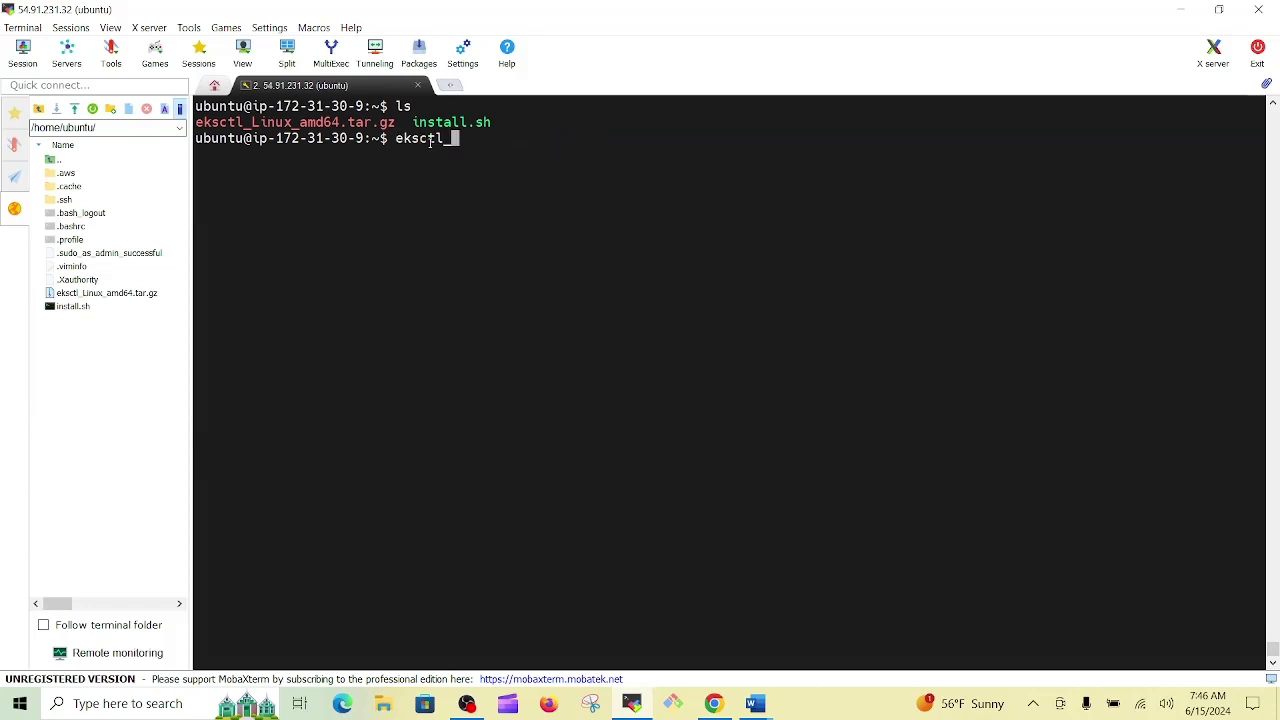
# - Extract eksctl_Linux_amd64.tar.gz in the home directory with tar -xzf and list the files again
pyautogui.write('tar -xzf')
pyautogui.rightClick(431, 143)
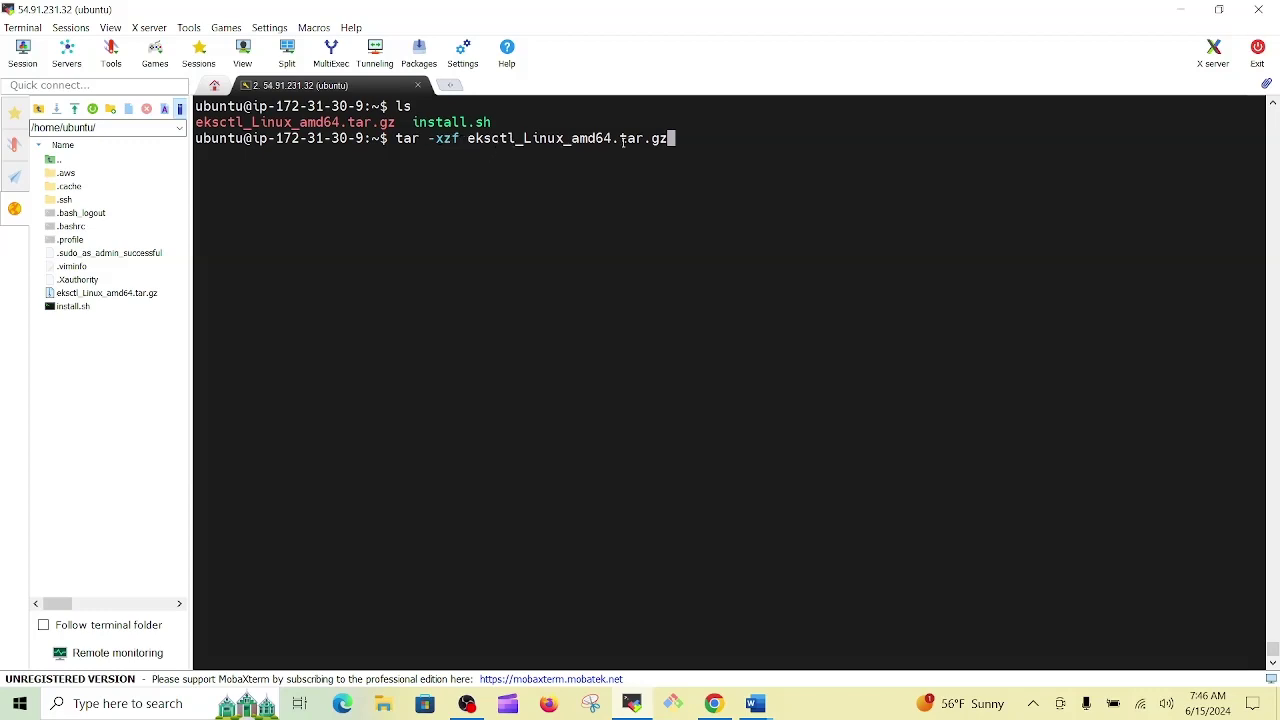
pyautogui.press('Return')
pyautogui.write('ls')
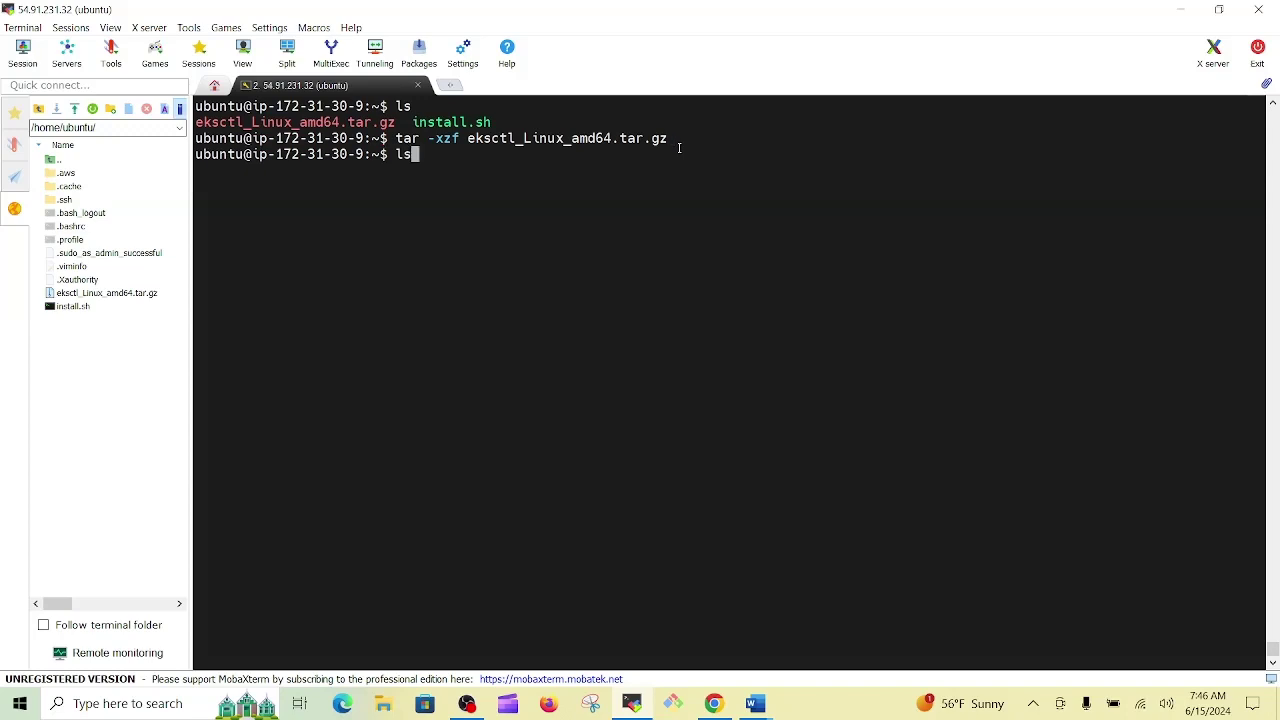
pyautogui.press('Return')
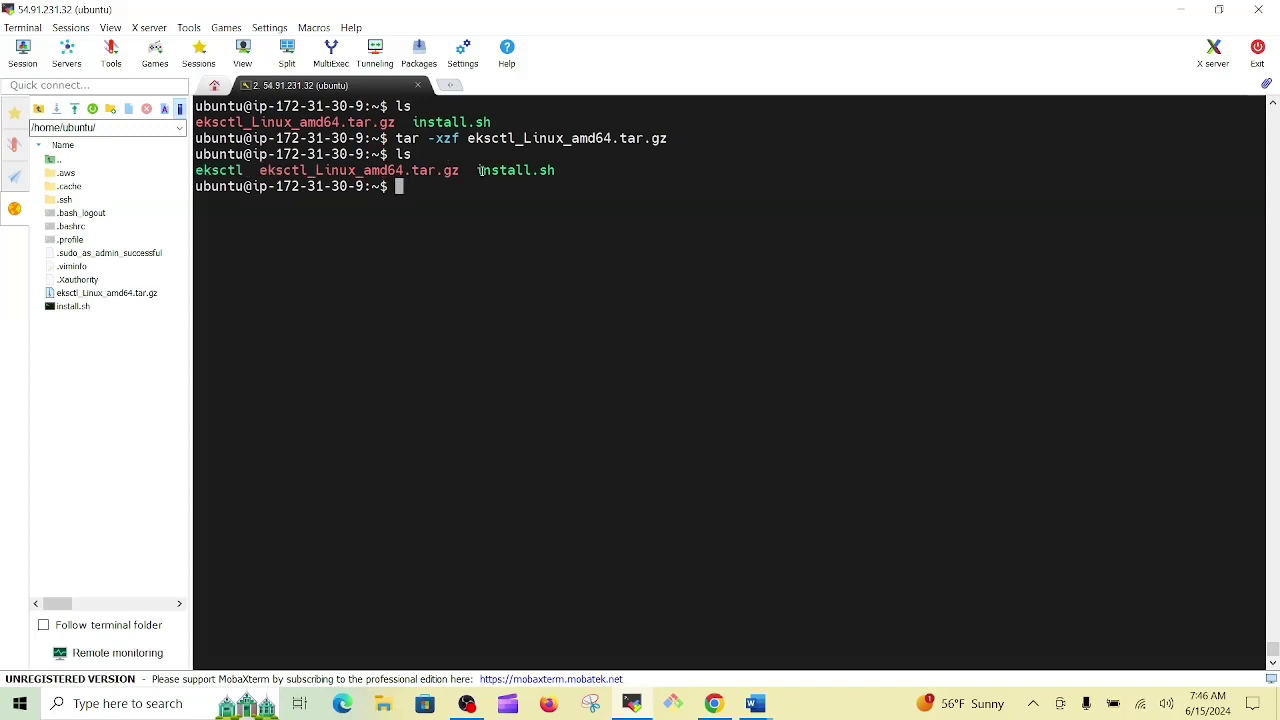
# - Delete the eksctl_Linux_amd64.tar.gz archive from the home directory with rm and list the remaining files
pyautogui.doubleClick(240, 172)
pyautogui.doubleClick(296, 170)
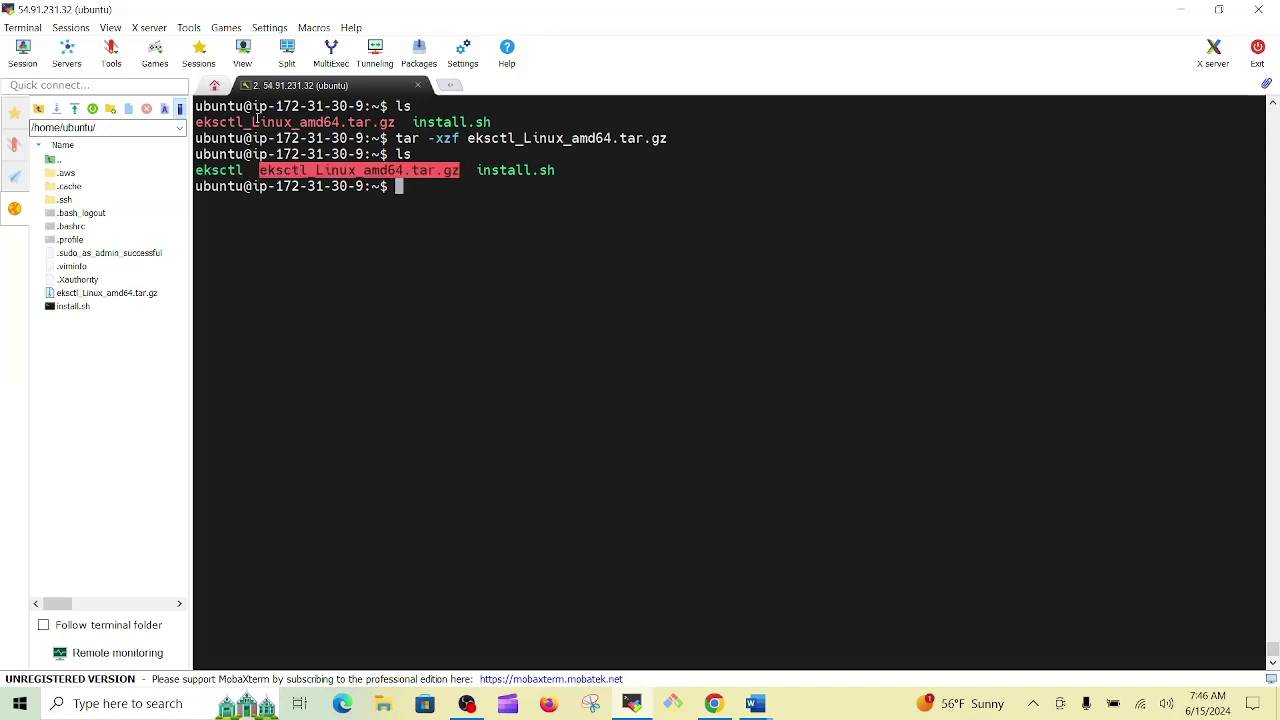
pyautogui.doubleClick(258, 122)
pyautogui.doubleClick(240, 170)
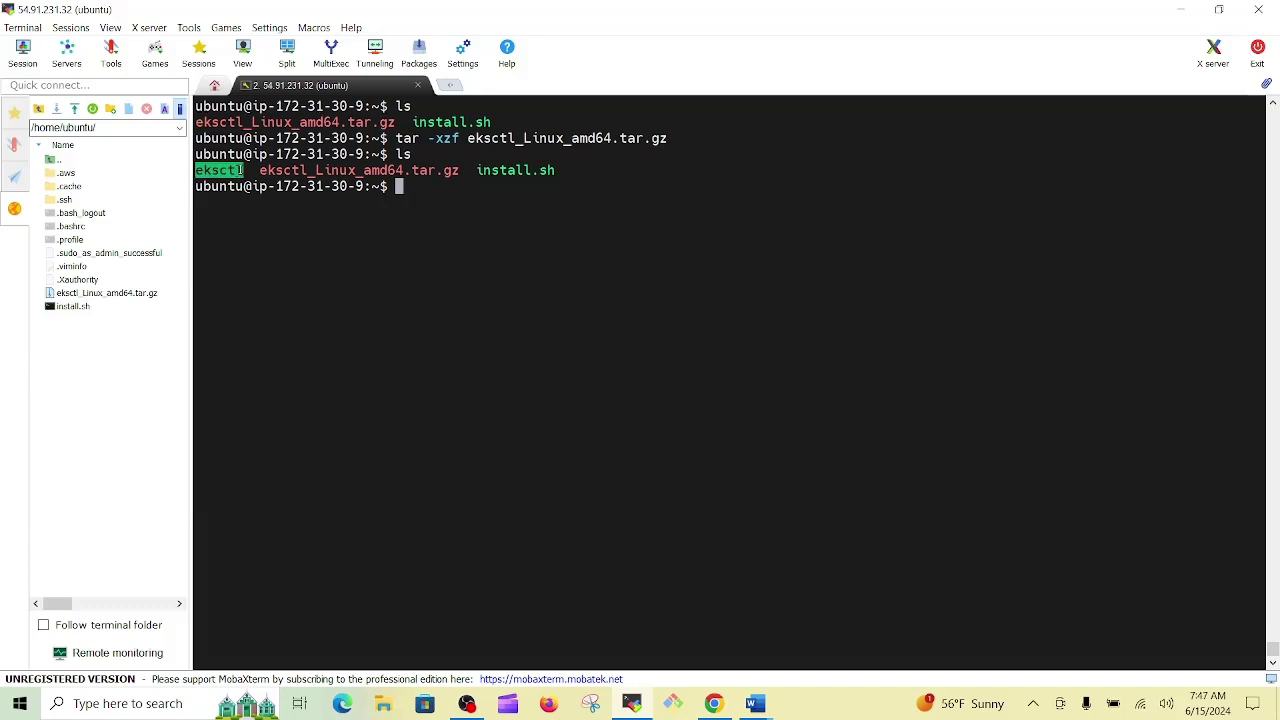
pyautogui.click(313, 172)
pyautogui.doubleClick(313, 172)
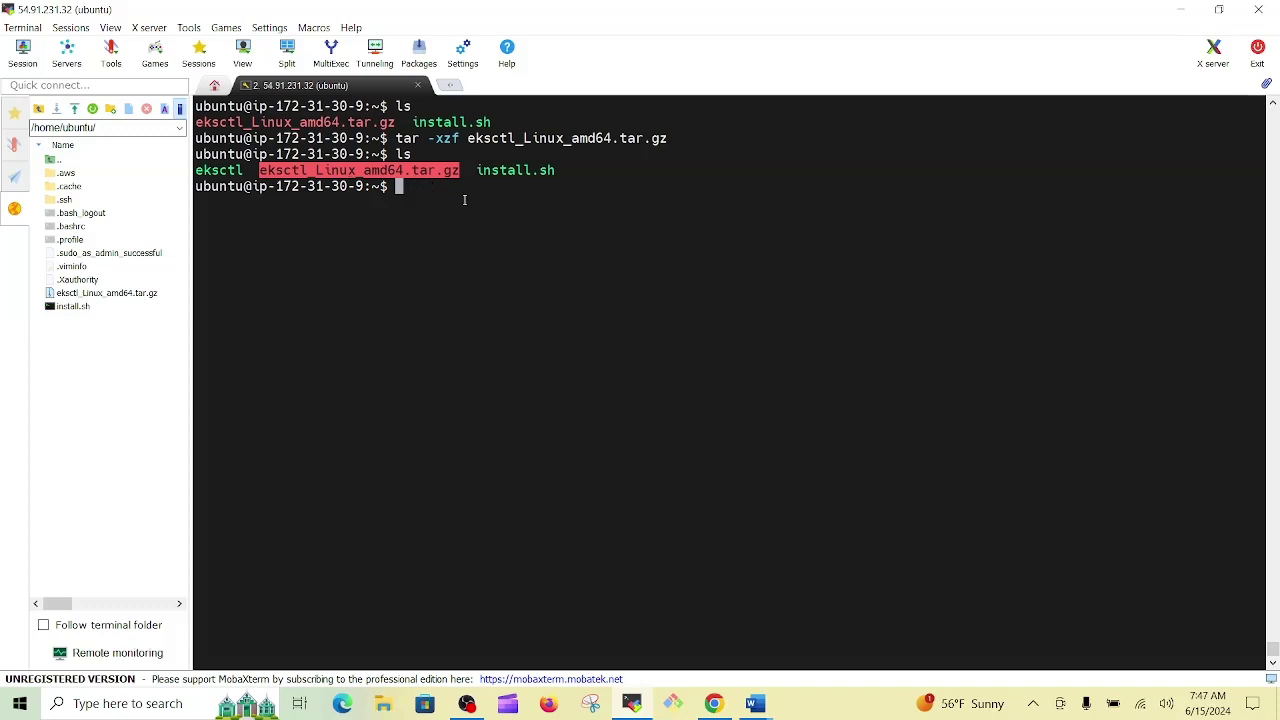
pyautogui.write('rm eksctl_')
pyautogui.press('Tab')
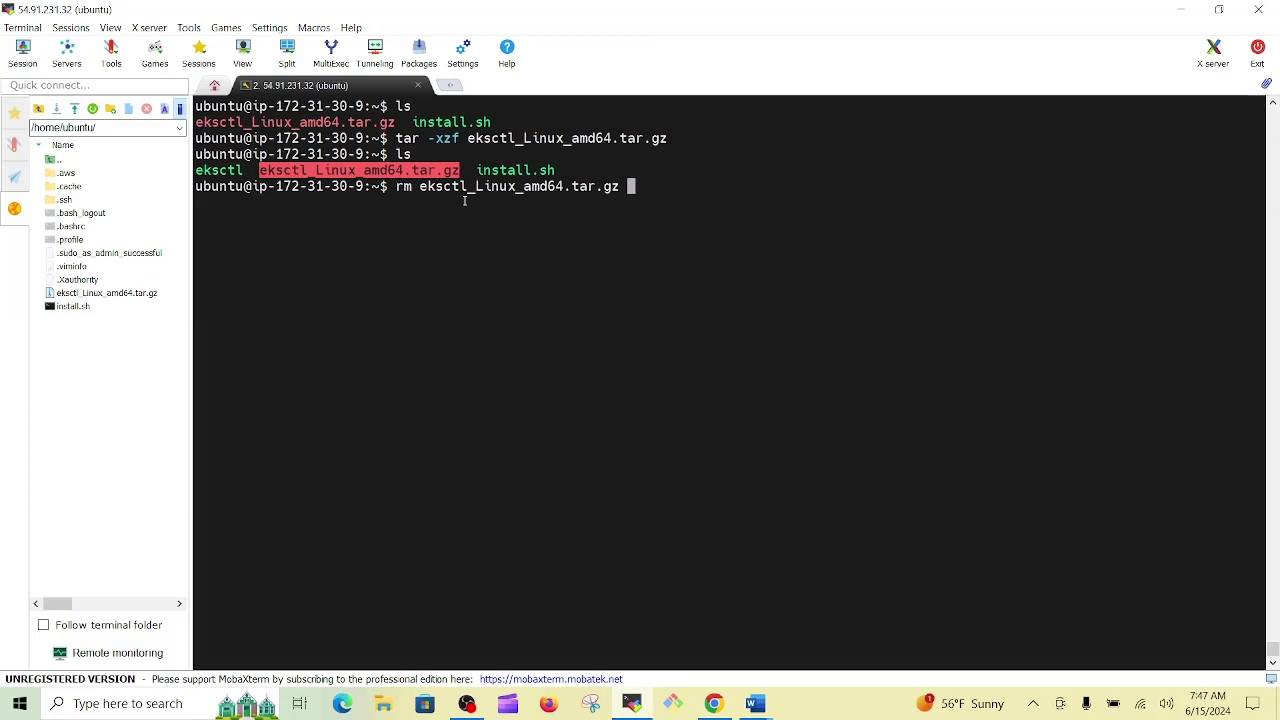
pyautogui.press('Return')
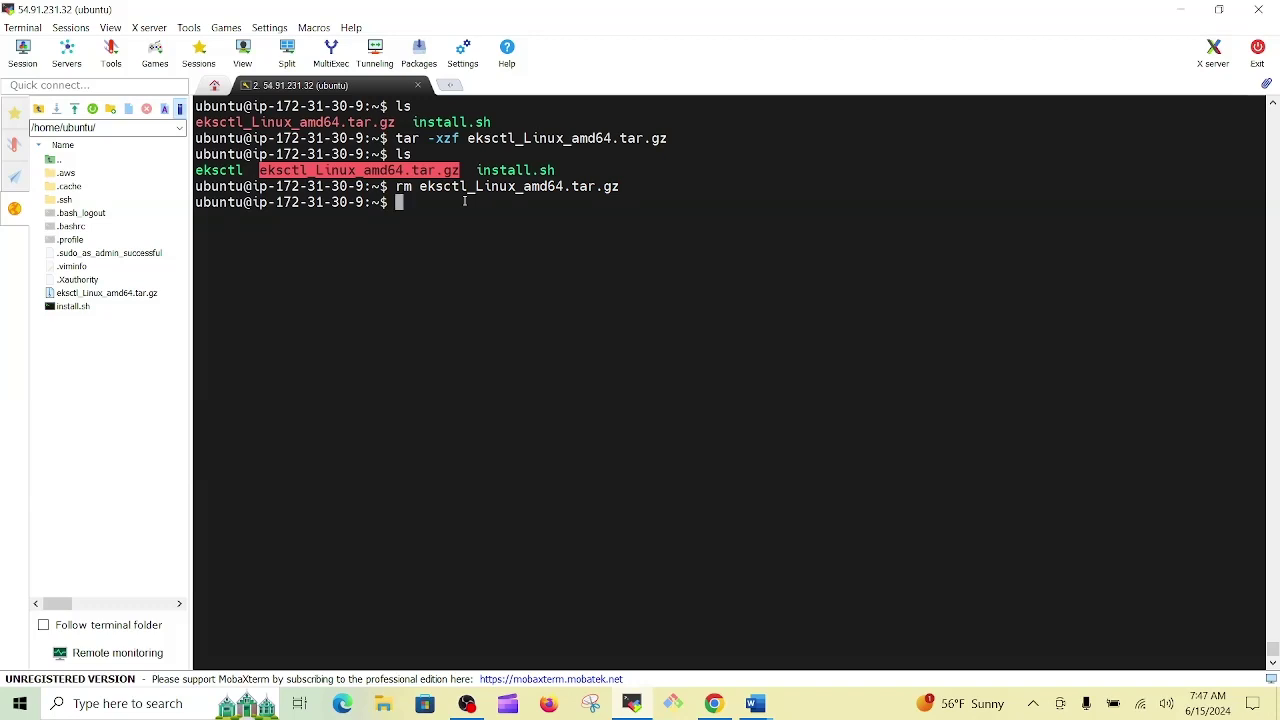
pyautogui.write('ls')
pyautogui.press('Return')
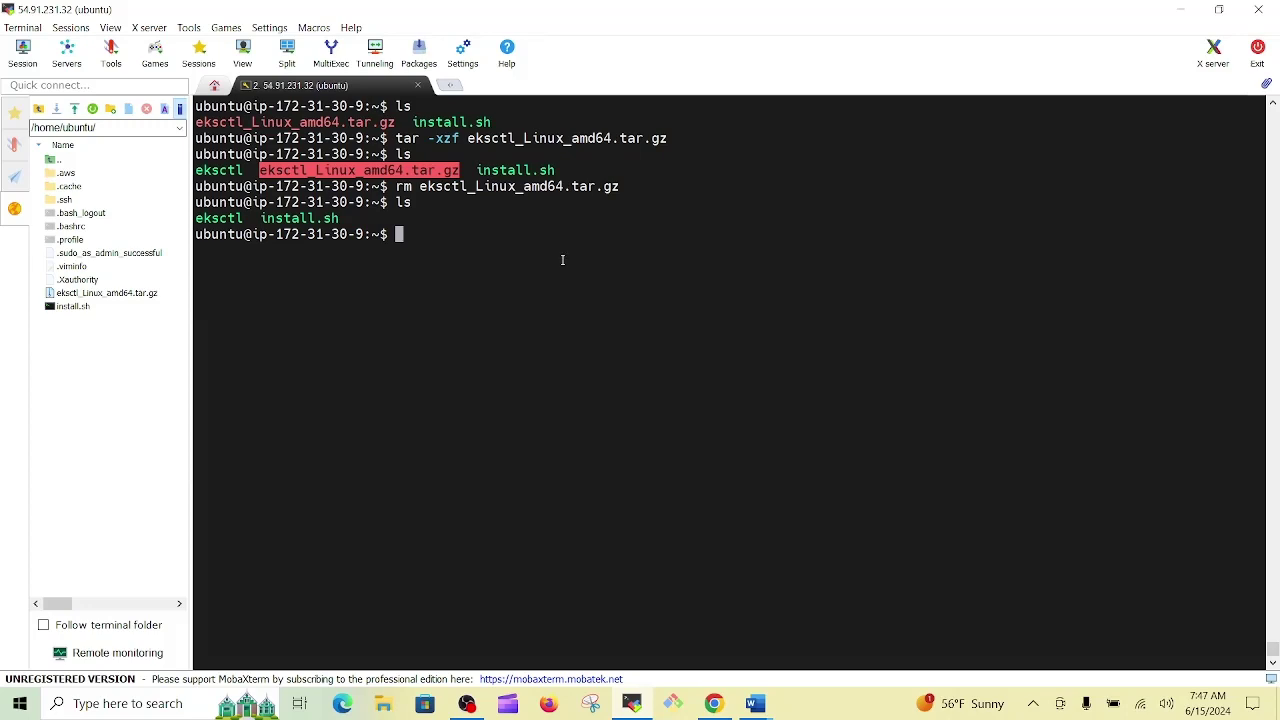
# - Change to the /usr/local/bin directory and list its contents
pyautogui.click(562, 260)
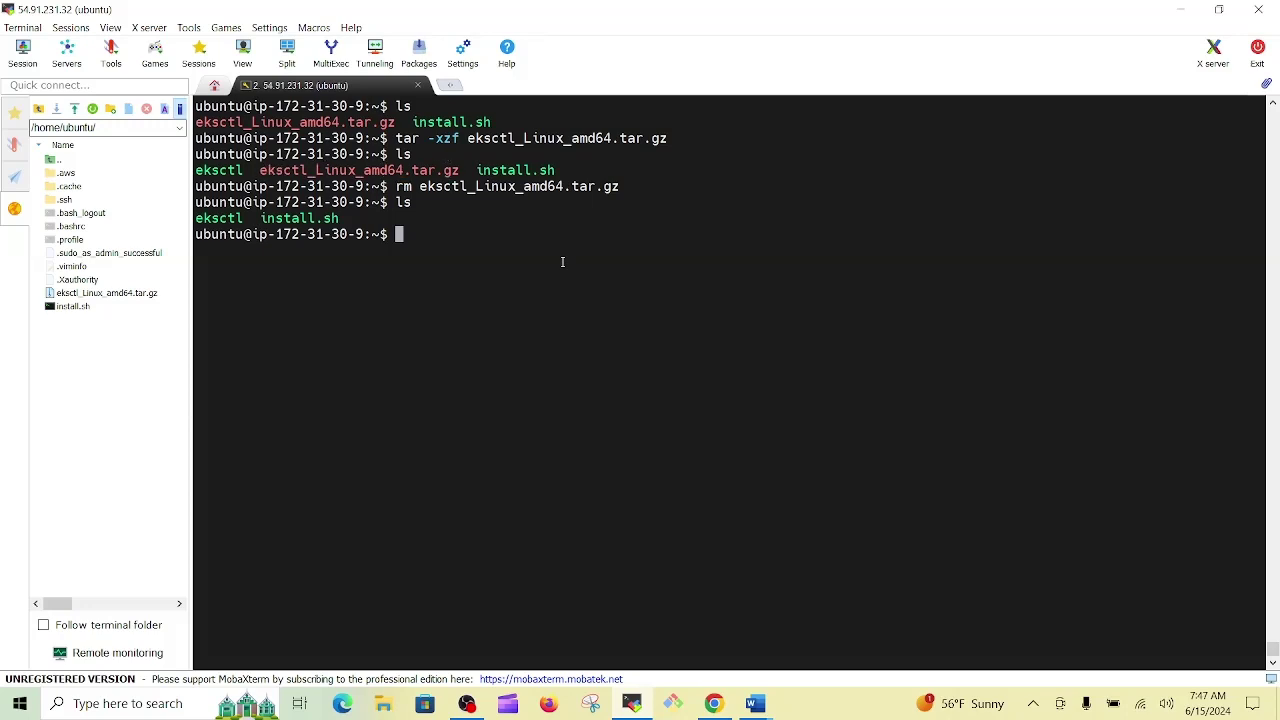
pyautogui.write('cd u')
pyautogui.press('BackSpace')
pyautogui.write('/usr/local')
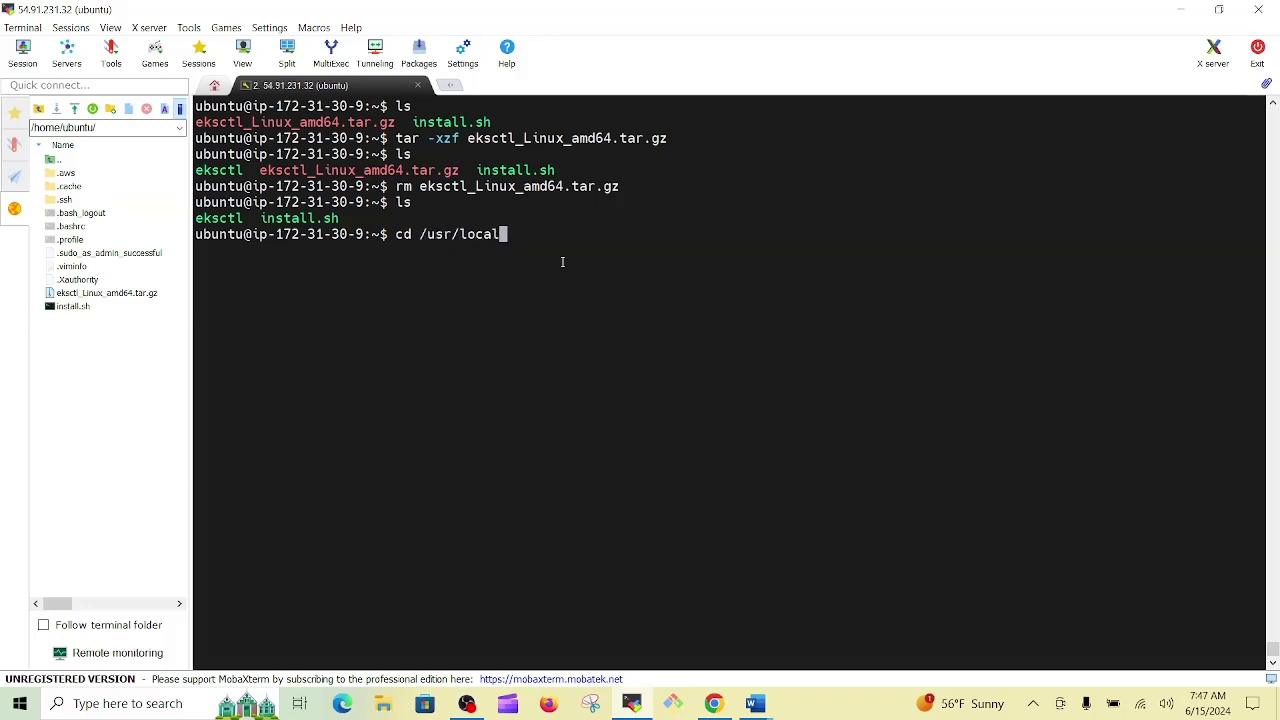
pyautogui.write('/bin')
pyautogui.press('Return')
pyautogui.write('ls')
pyautogui.press('Return')
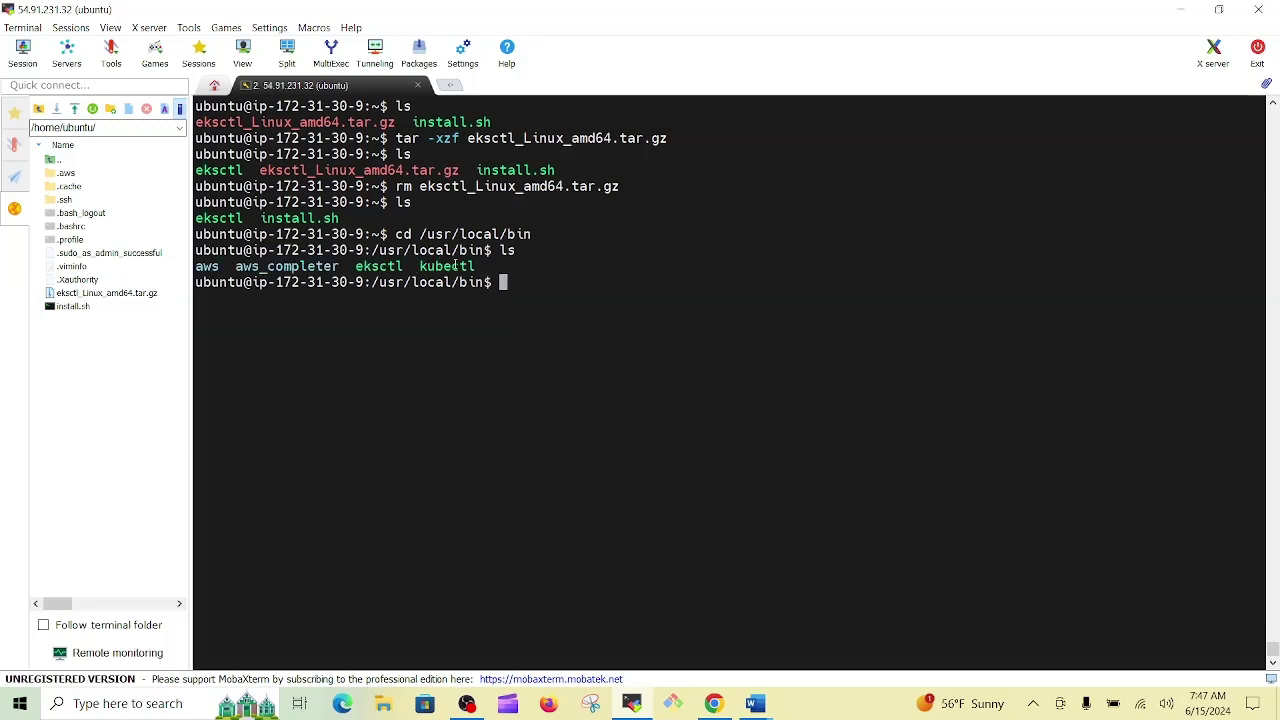
# - Try to remove the old eksctl binary from /usr/local/bin with rm -rf, without elevated rights
pyautogui.doubleClick(389, 266)
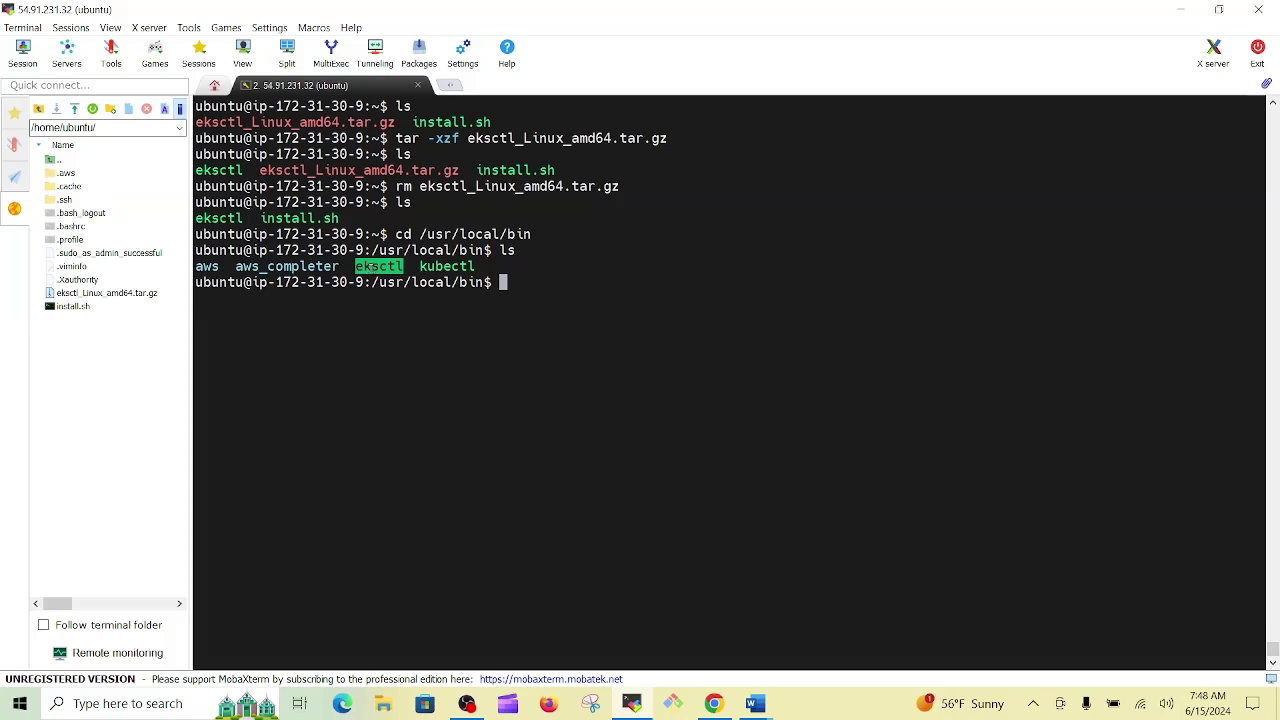
pyautogui.doubleClick(236, 222)
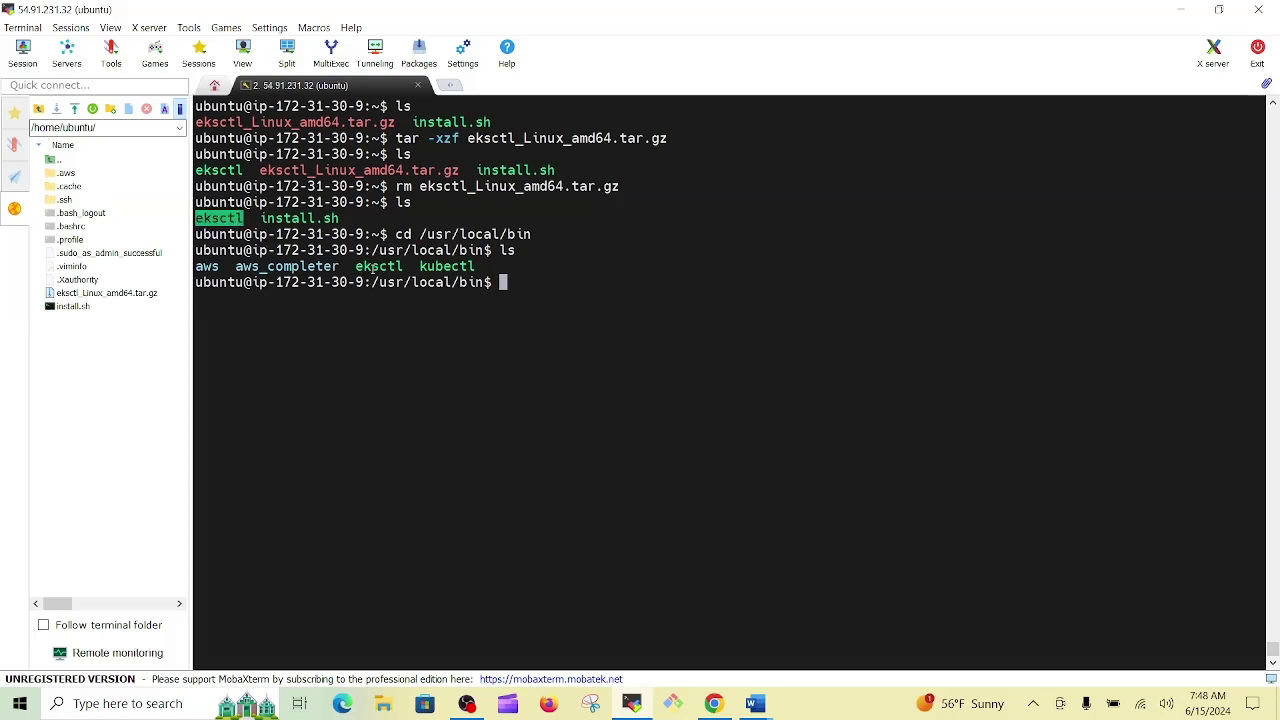
pyautogui.doubleClick(384, 268)
pyautogui.click(521, 283)
pyautogui.write('rm ')
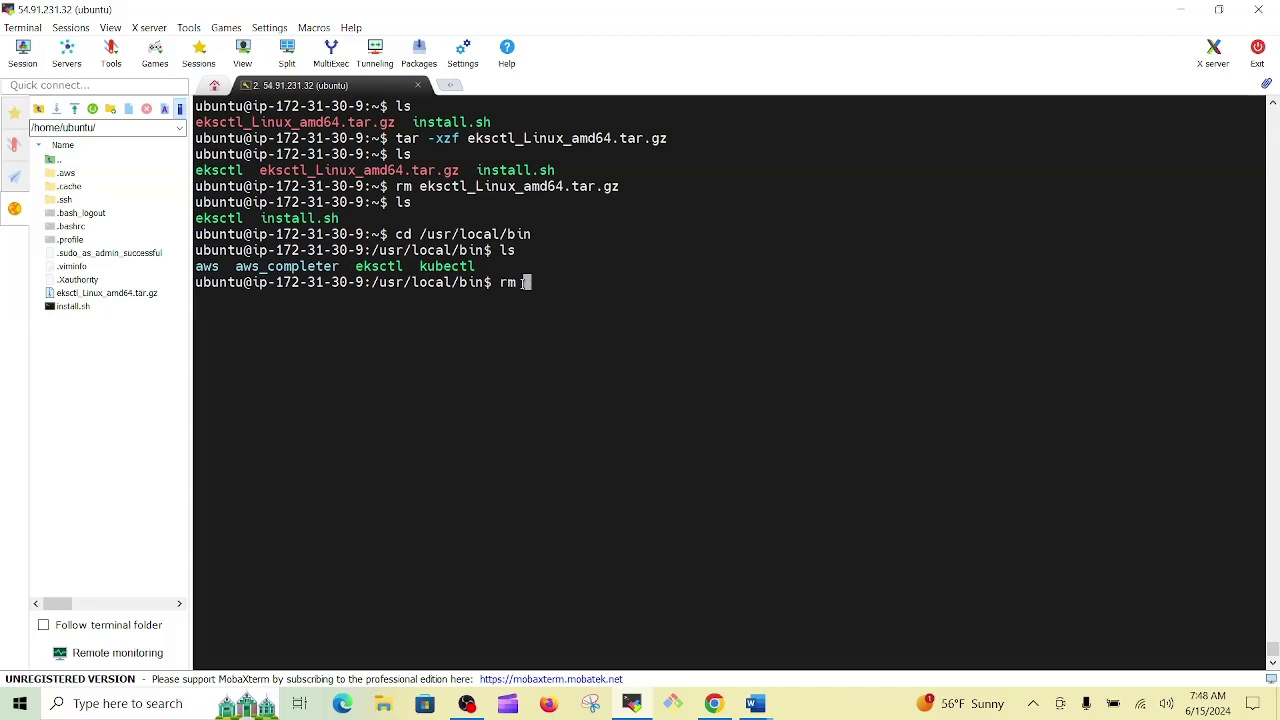
pyautogui.write('-rf eksctl')
pyautogui.press('Return')
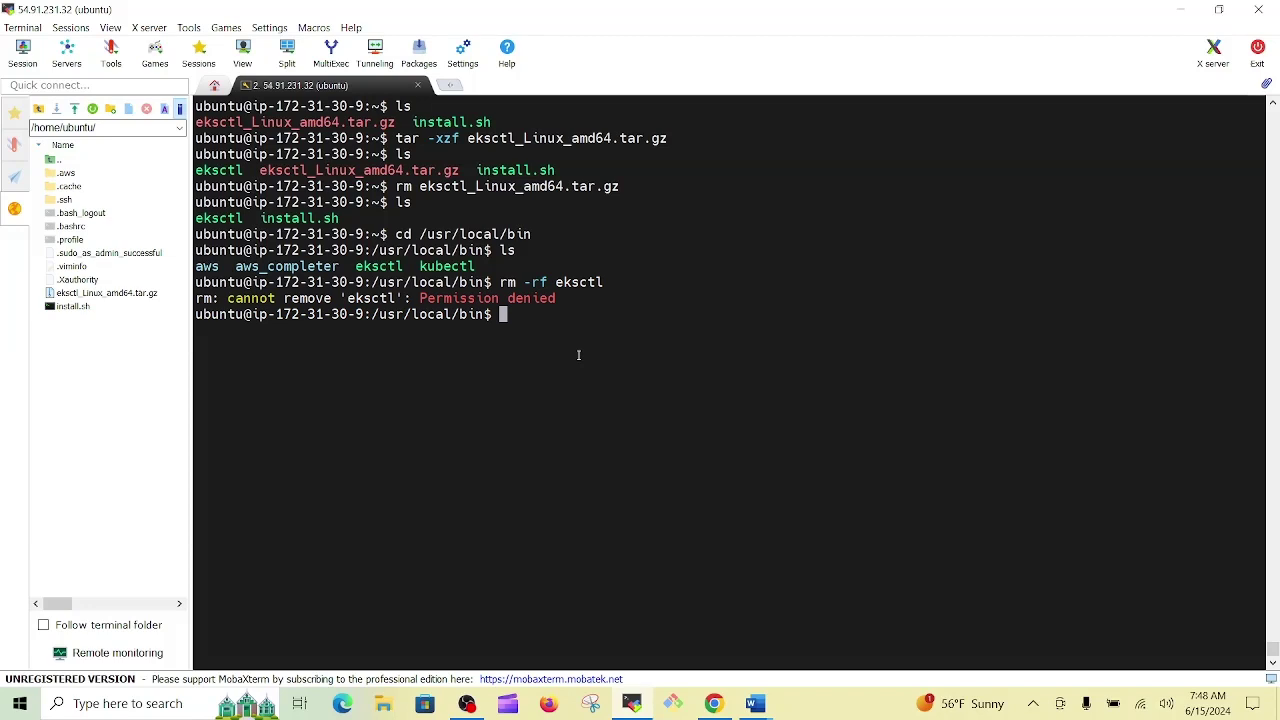
# - Remove the old eksctl binary from /usr/local/bin by rerunning the rm -rf command with sudo
pyautogui.press('Up')
pyautogui.press('Left')
pyautogui.press('Left')
pyautogui.press('Left')
pyautogui.press('Left')
pyautogui.press('Left')
pyautogui.press('Left')
pyautogui.press('Left')
pyautogui.press('Left')
pyautogui.press('Left')
pyautogui.press('Left')
pyautogui.press('Left')
pyautogui.press('Left')
pyautogui.press('Left')
pyautogui.press('Left')
pyautogui.write('sudo')
pyautogui.press('Return')
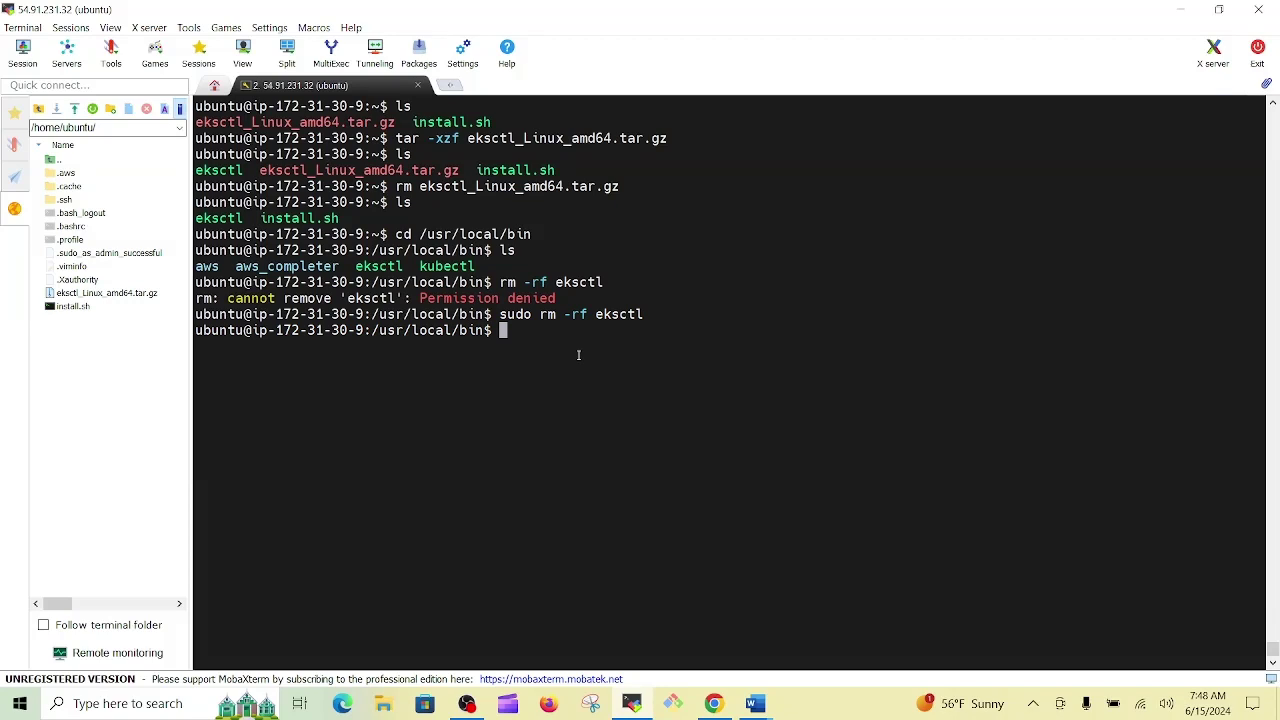
# - Return to the home directory and list its files
pyautogui.write('cd')
pyautogui.press('Return')
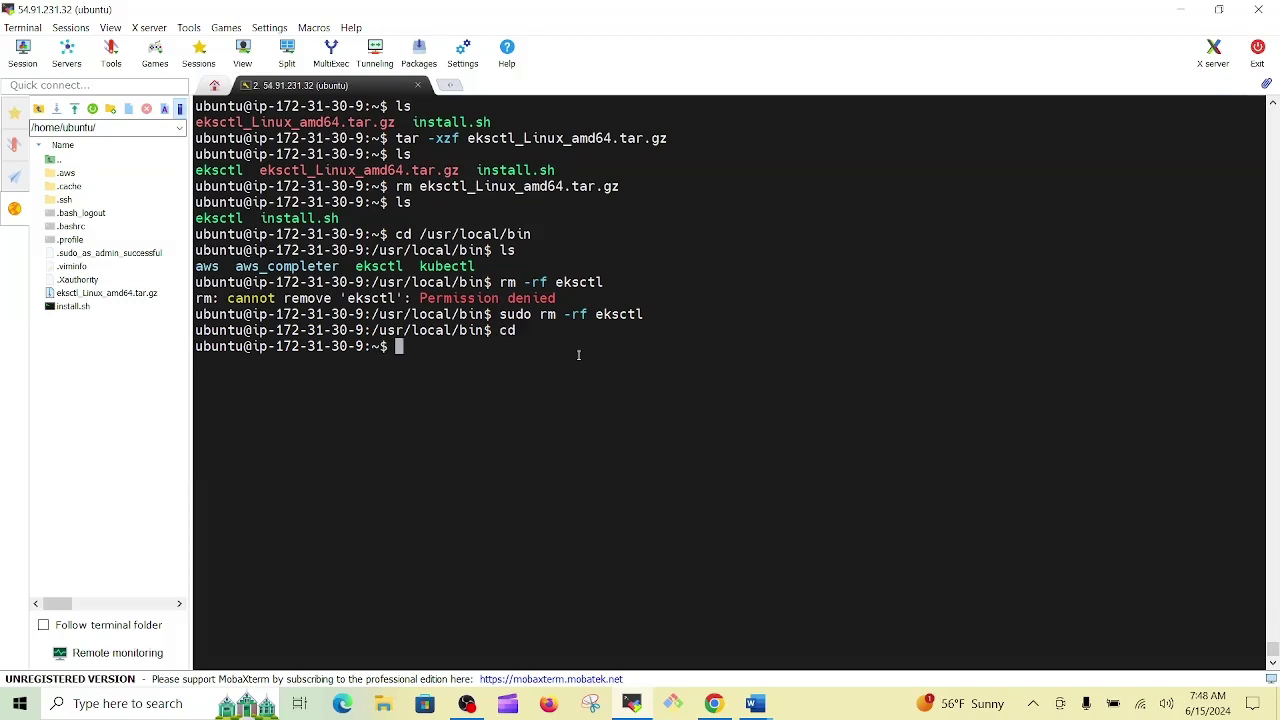
pyautogui.write('ls')
pyautogui.press('Return')
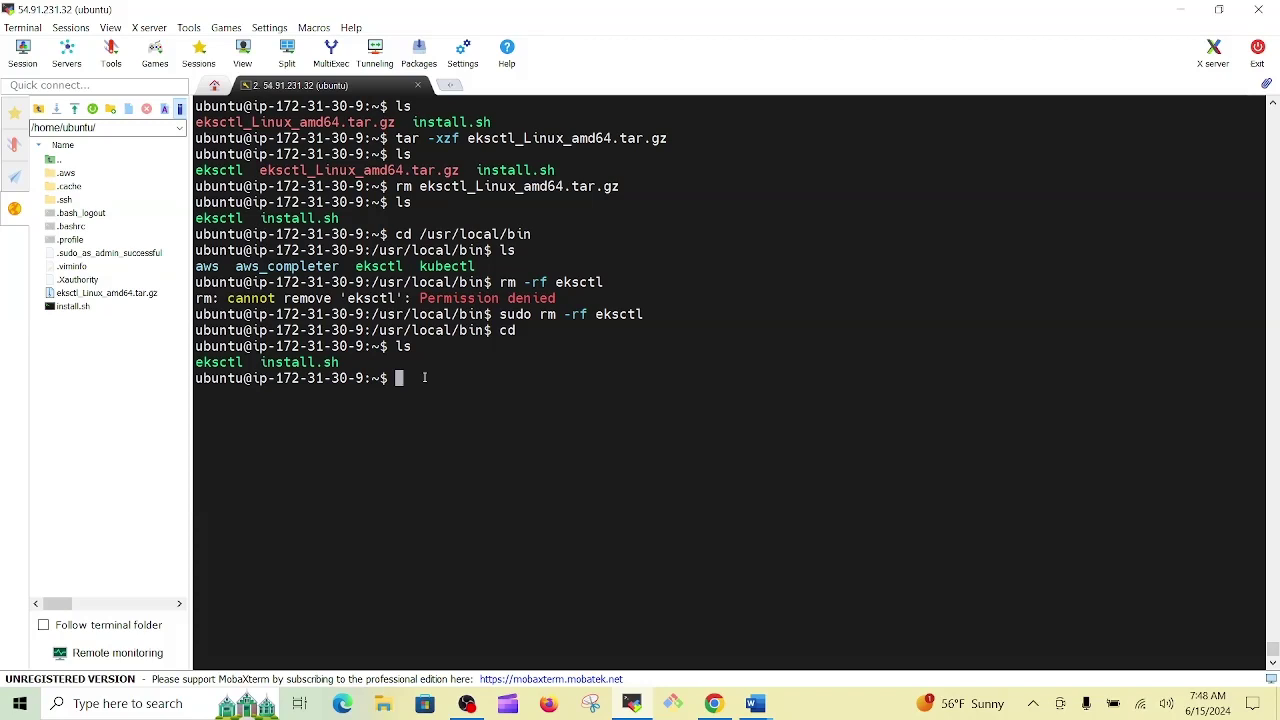
# - Move the extracted eksctl binary from the home directory to /usr/local/bin using sudo mv
pyautogui.write('sudo')
pyautogui.press('BackSpace')
pyautogui.press('BackSpace')
pyautogui.write('o mv eksctl')
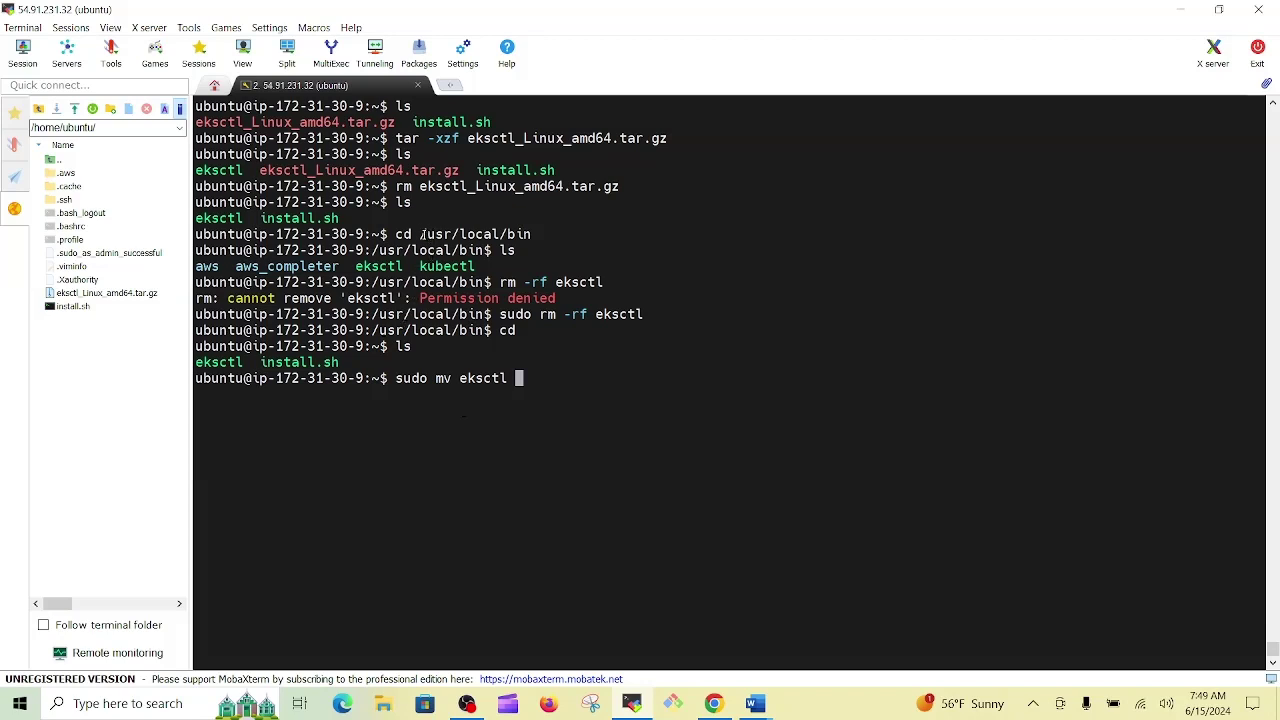
pyautogui.moveTo(421, 234); pyautogui.dragTo(528, 234)
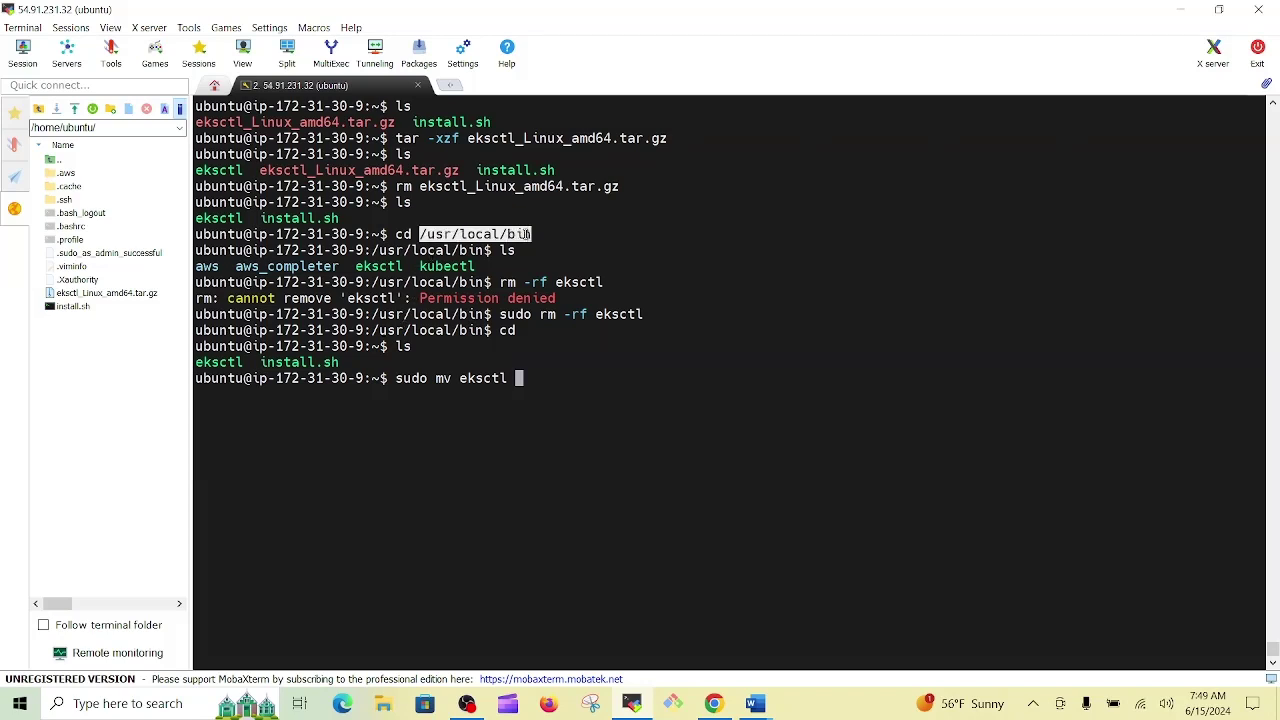
pyautogui.rightClick(526, 234)
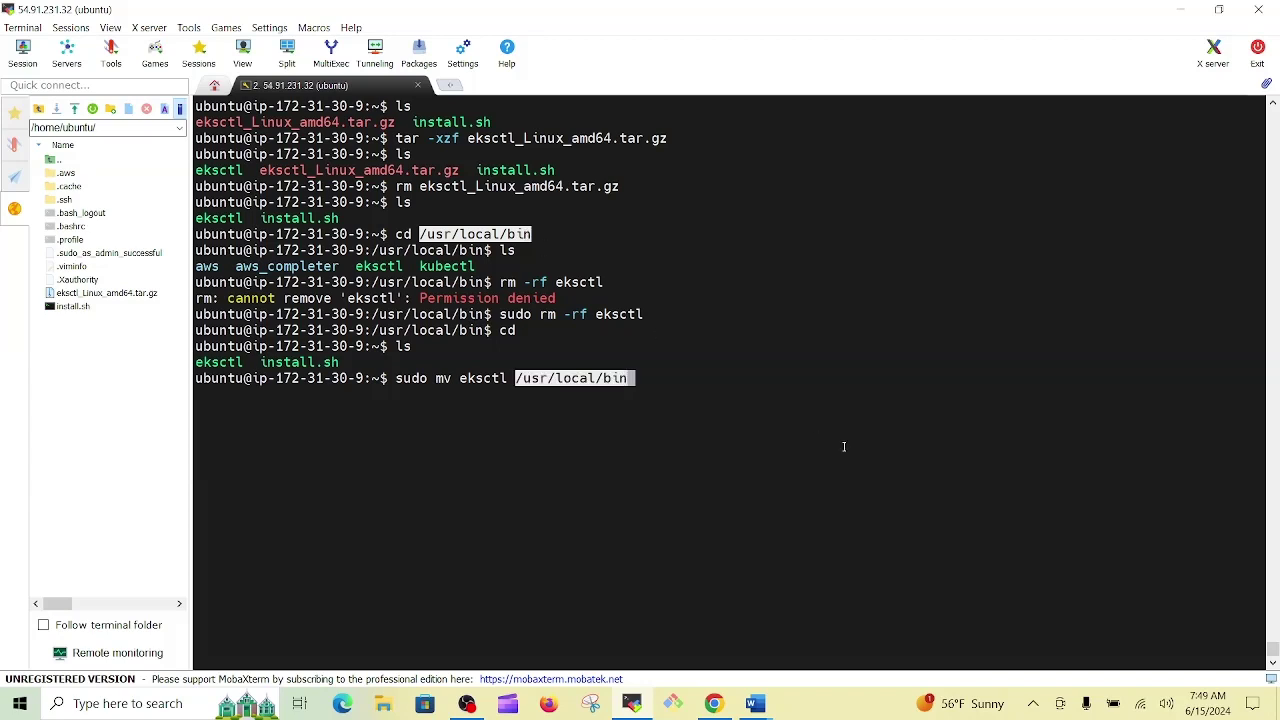
pyautogui.click(661, 384)
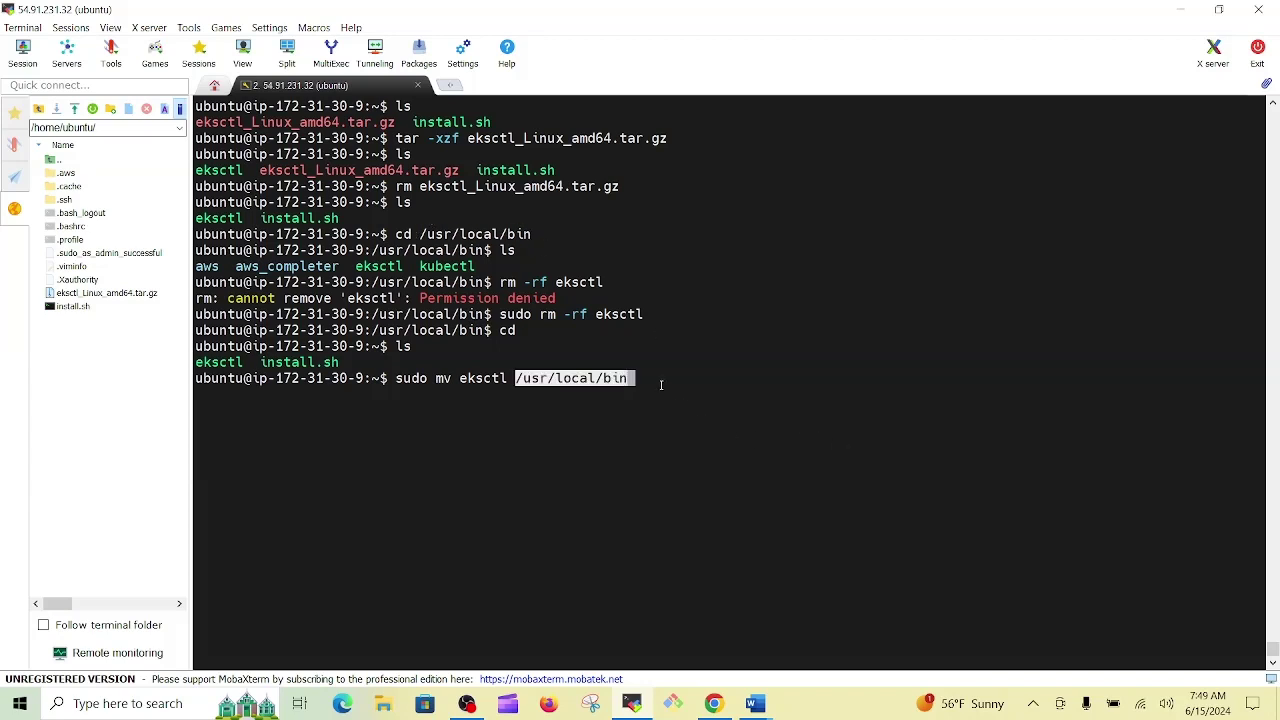
pyautogui.press('End')
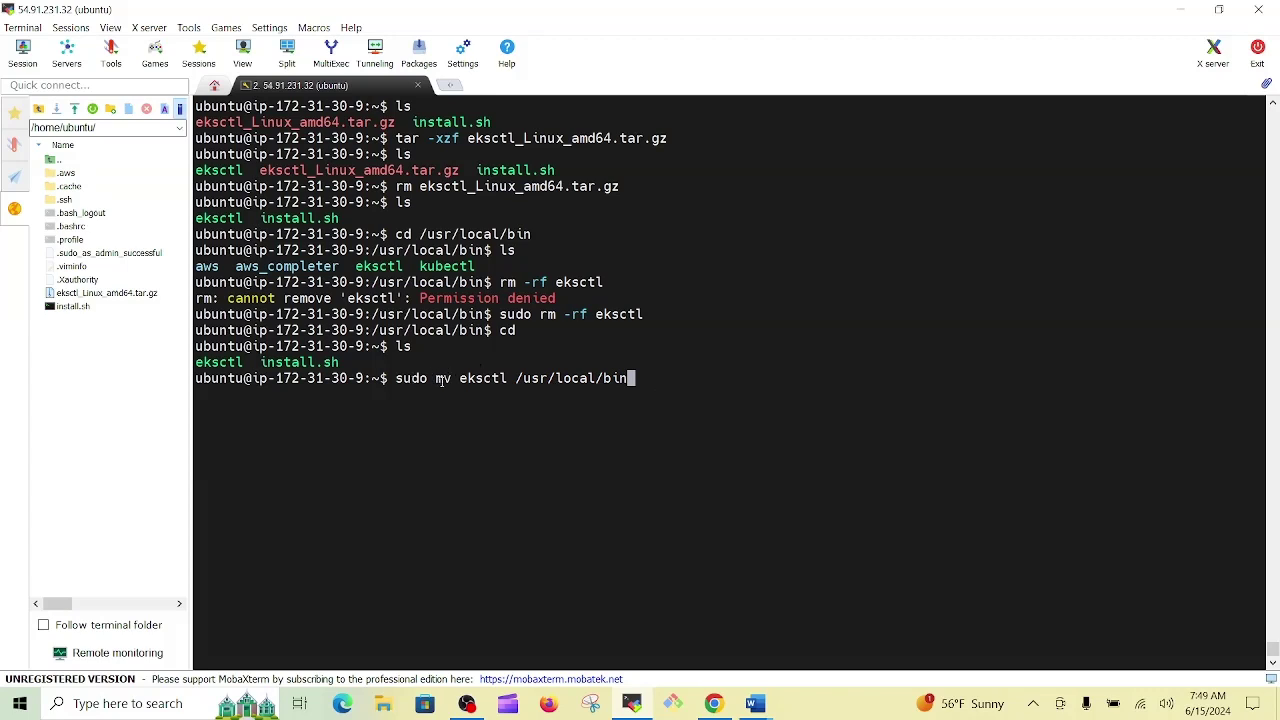
pyautogui.tripleClick(222, 365)
pyautogui.click(222, 365)
pyautogui.moveTo(517, 378); pyautogui.dragTo(645, 378)
pyautogui.click(647, 378)
pyautogui.press('Return')
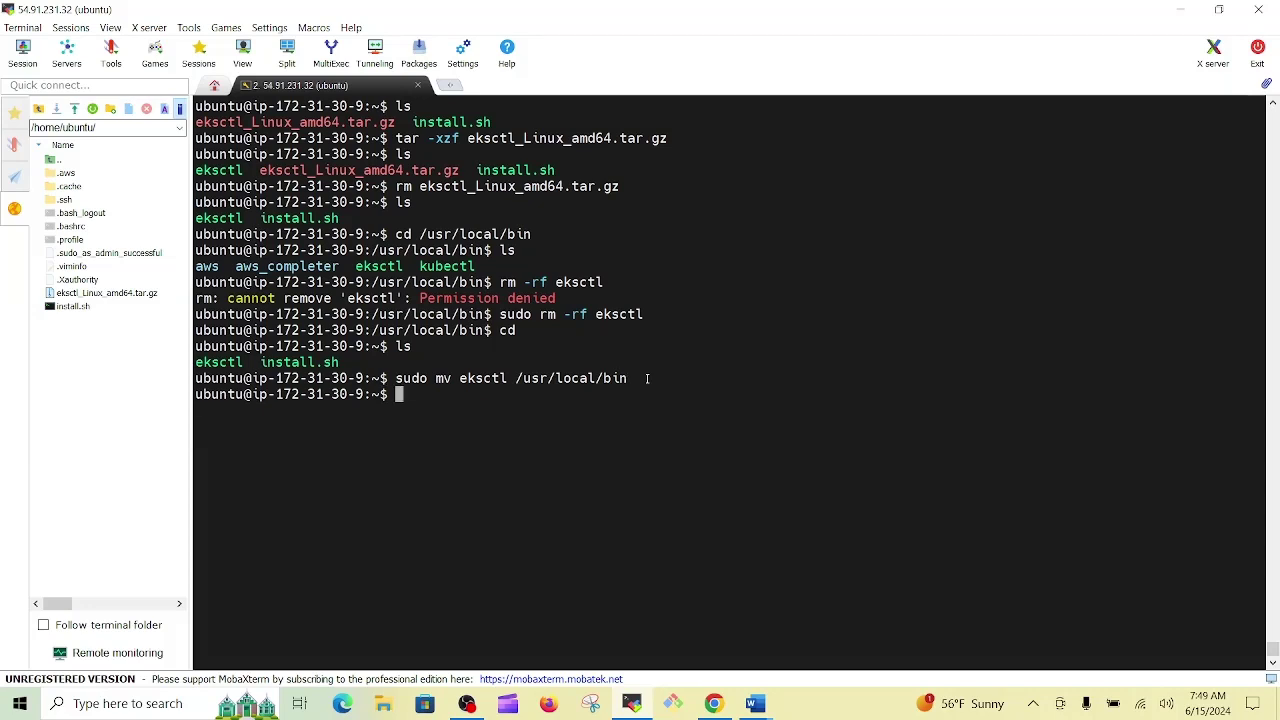
# - Go to /usr/local/bin and list its contents to check for the moved eksctl binary
pyautogui.press('Up')
pyautogui.press('Up')
pyautogui.press('Up')
pyautogui.press('Up')
pyautogui.press('Up')
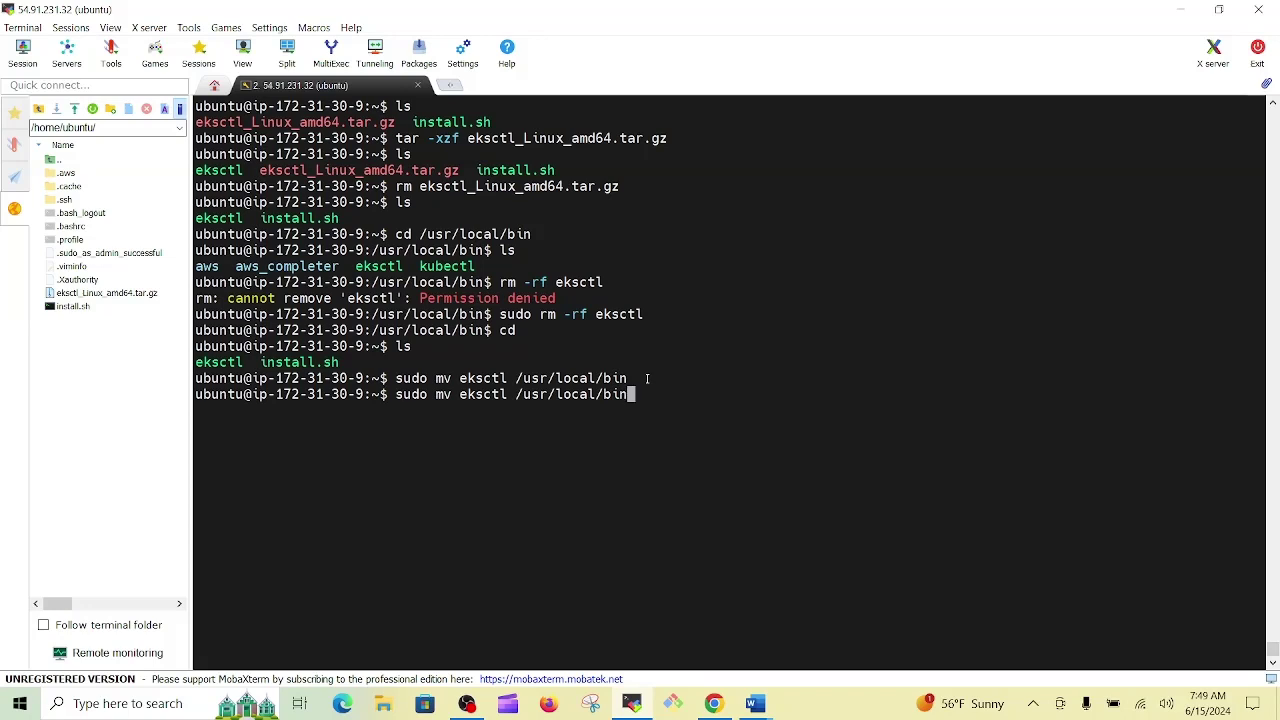
pyautogui.press('Up')
pyautogui.press('Up')
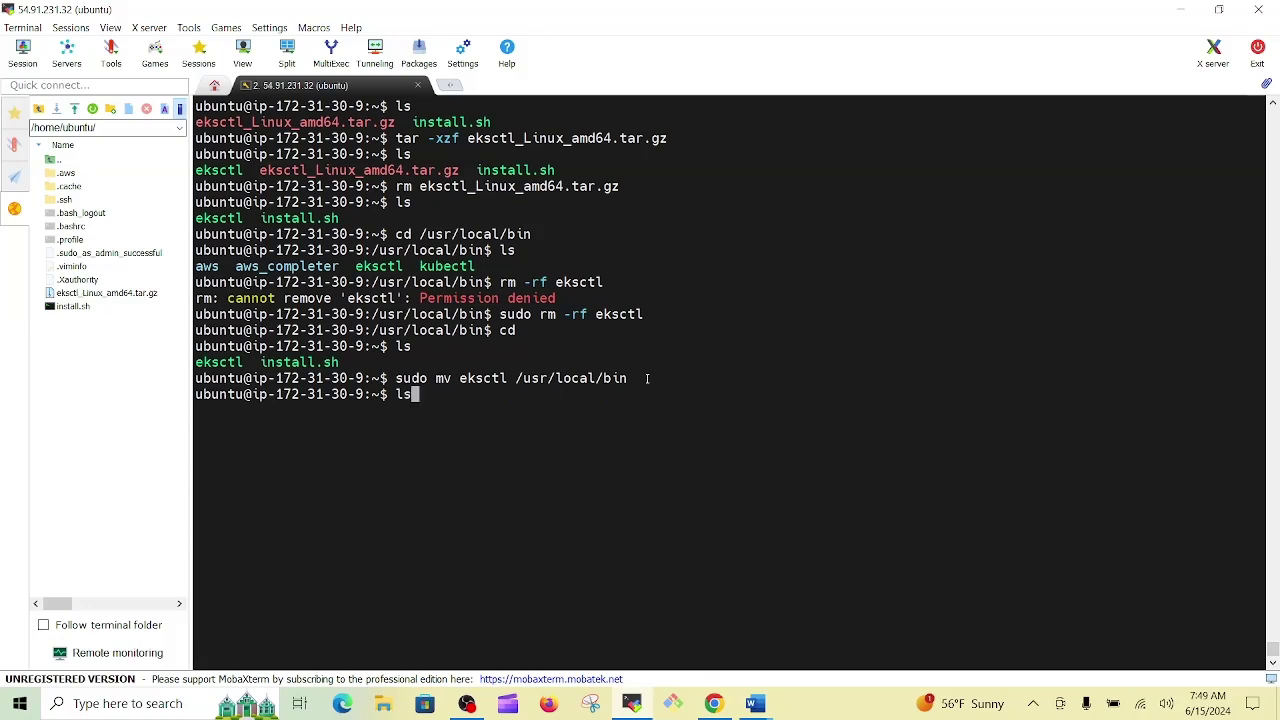
pyautogui.press('Return')
pyautogui.write('ls')
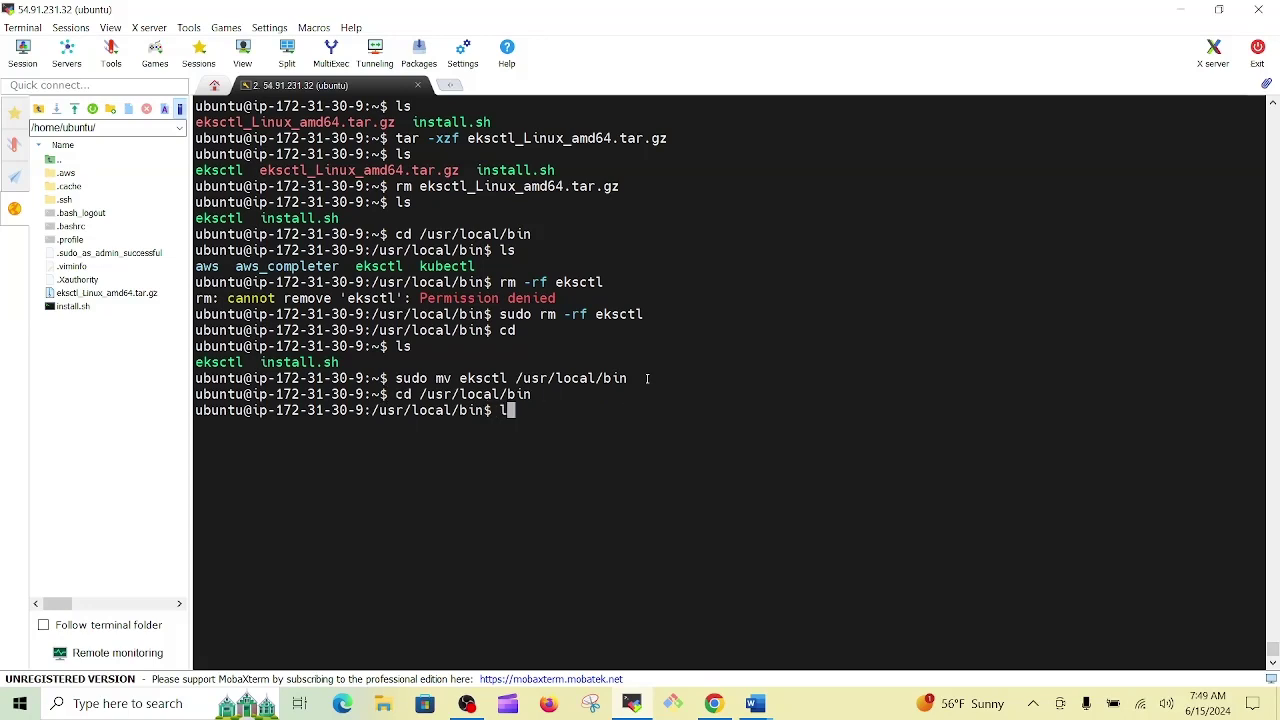
pyautogui.press('Return')
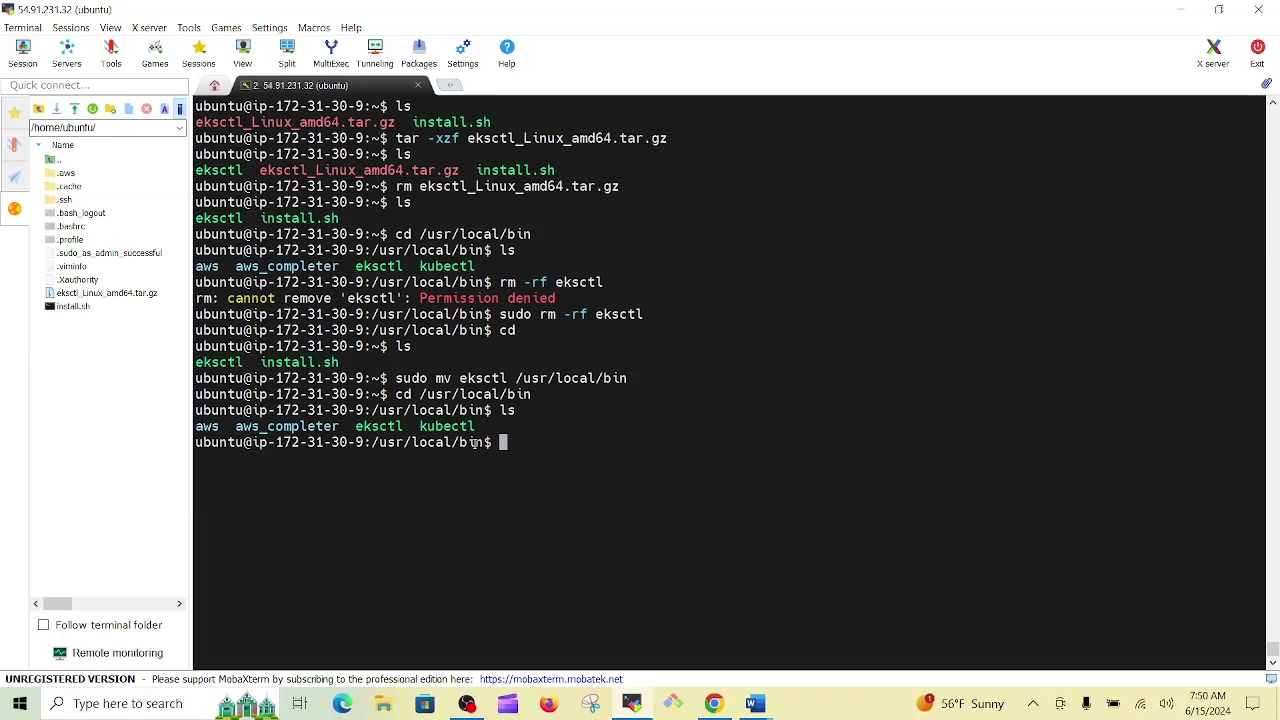
pyautogui.doubleClick(389, 427)
# - Clear the terminal screen and return to the home directory
pyautogui.click(537, 444)
pyautogui.hotkey('ctrl', 'l')
pyautogui.write('cd')
pyautogui.press('Return')
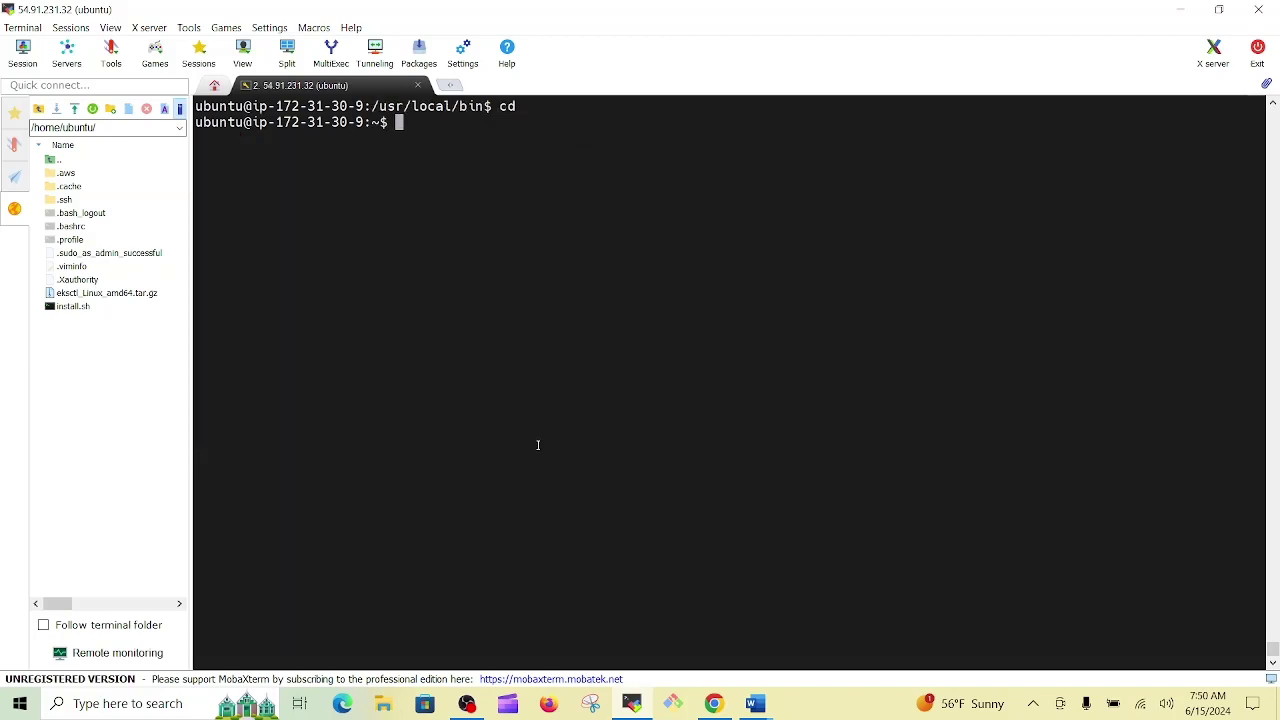
# - List the home directory's files and review the earlier /usr/local/bin listing for aws, eksctl and kubectl
pyautogui.write('ls')
pyautogui.press('Return')
pyautogui.scroll(4, 211, 214)
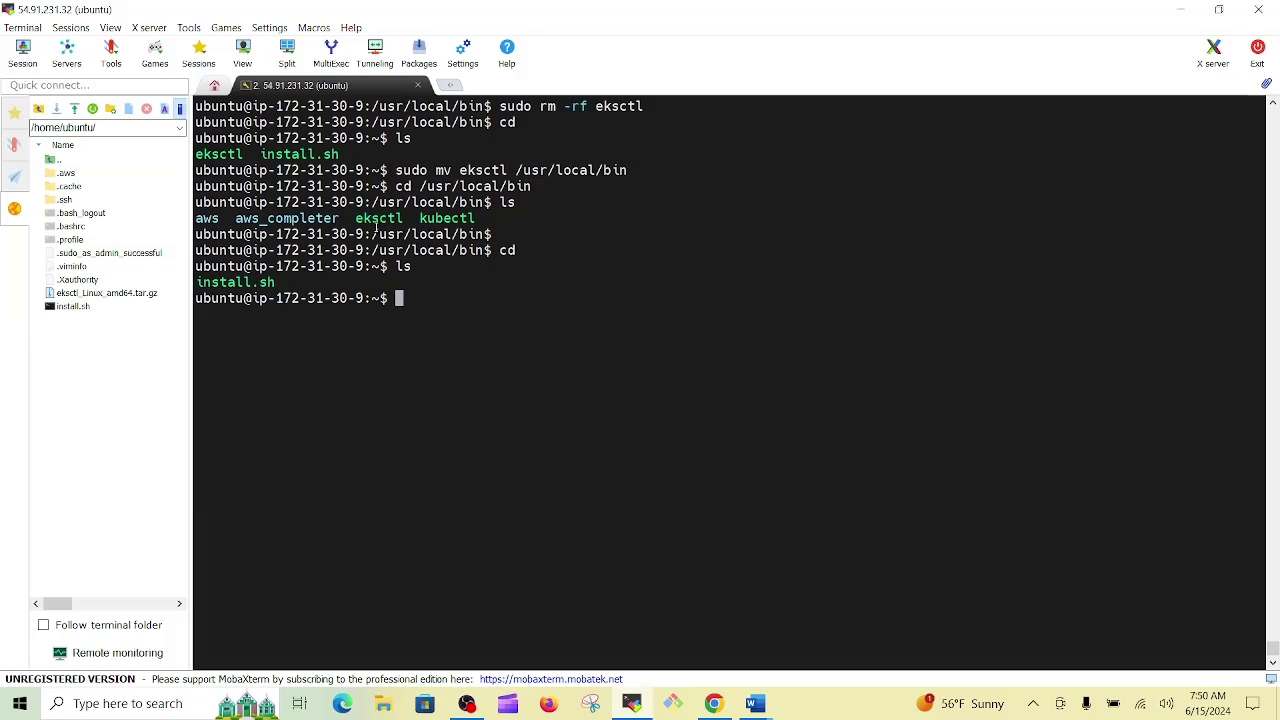
pyautogui.moveTo(372, 234); pyautogui.dragTo(484, 238)
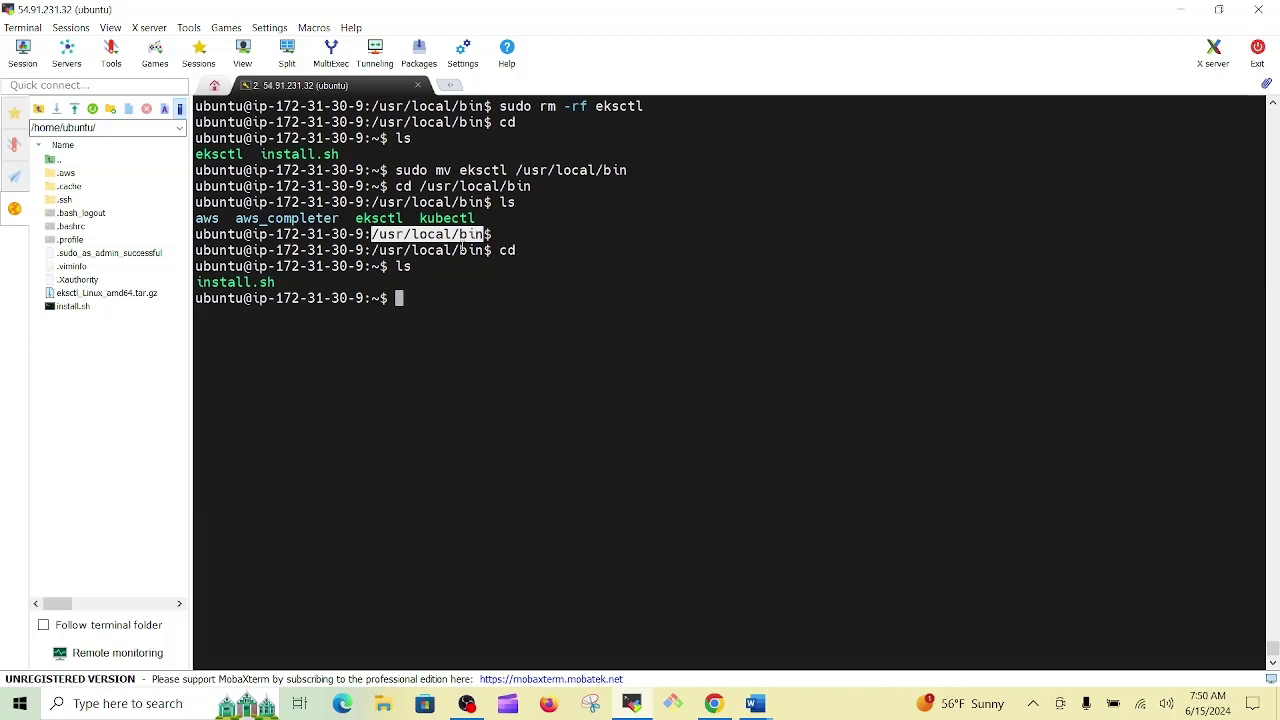
pyautogui.click(427, 298)
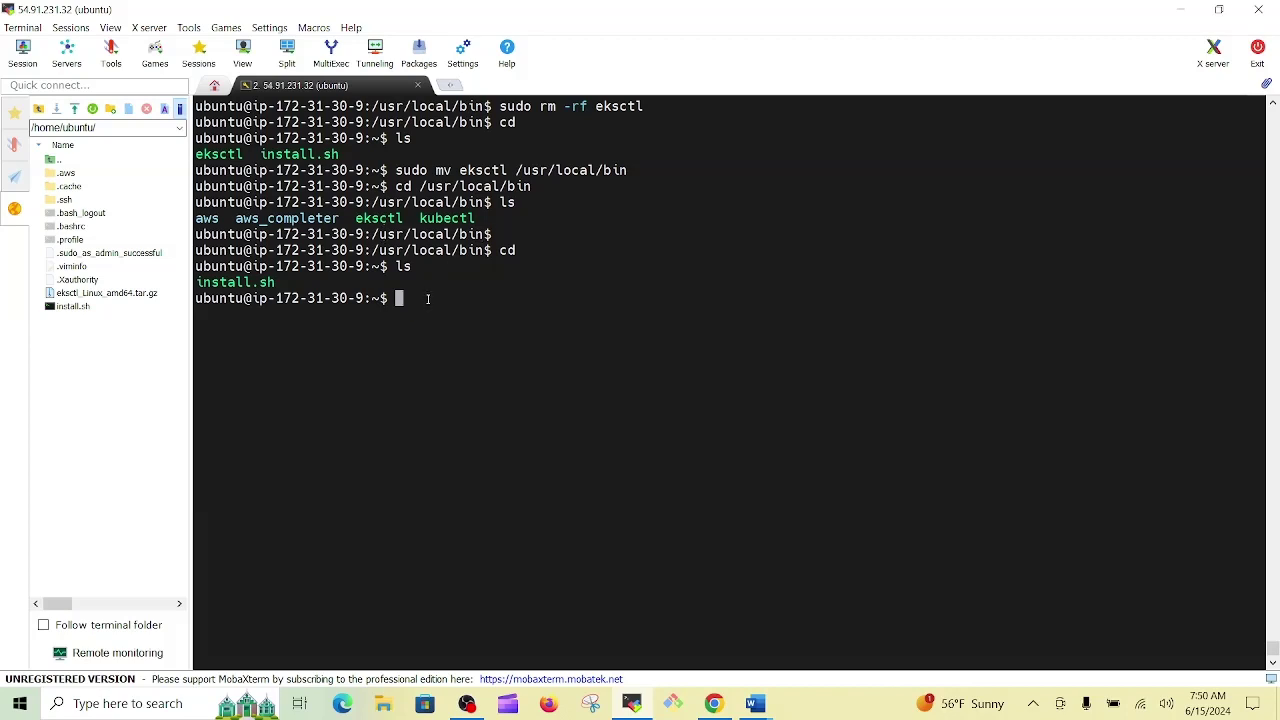
pyautogui.doubleClick(429, 218)
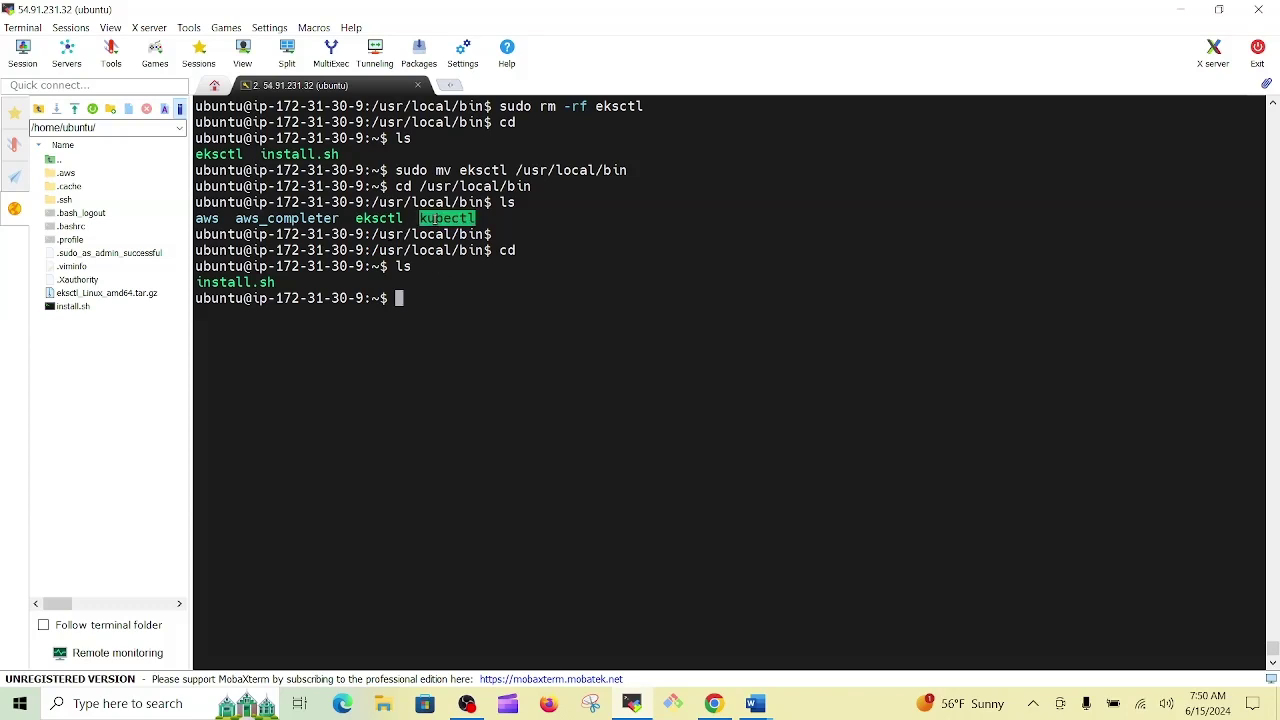
pyautogui.doubleClick(380, 218)
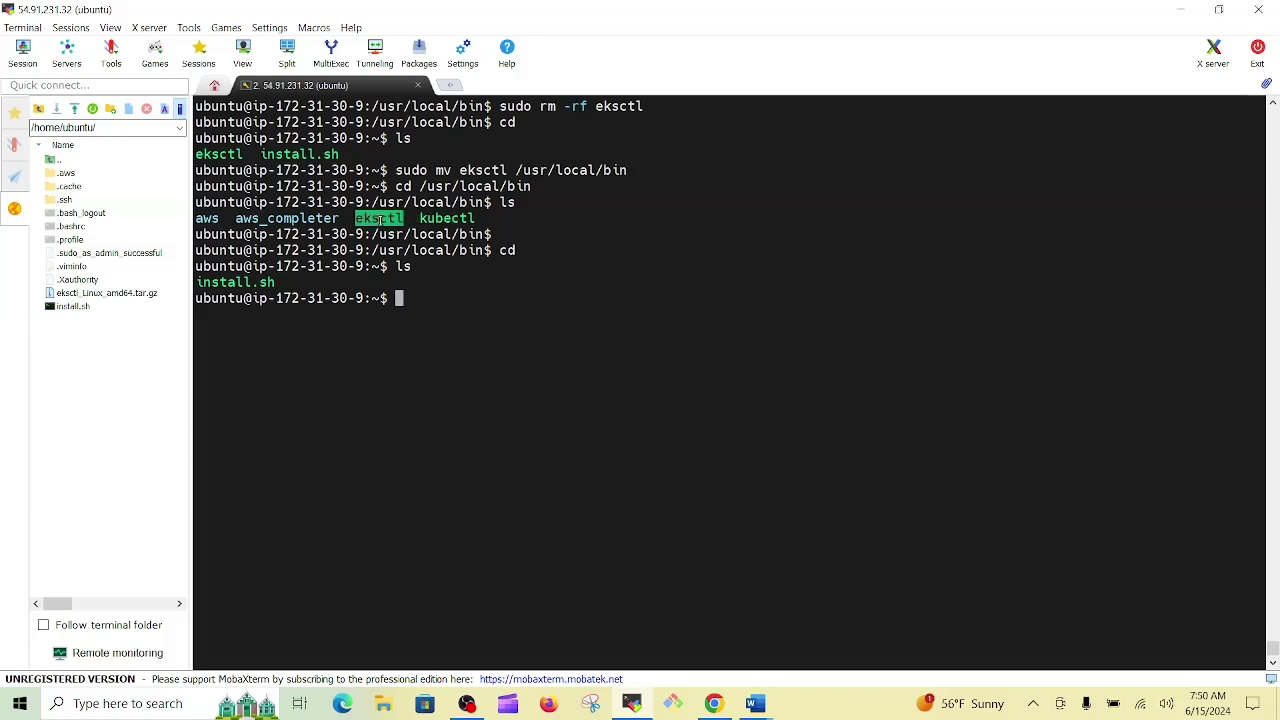
pyautogui.click(440, 222)
pyautogui.doubleClick(210, 218)
pyautogui.click(256, 222)
pyautogui.hotkey('alt', 'Tab')
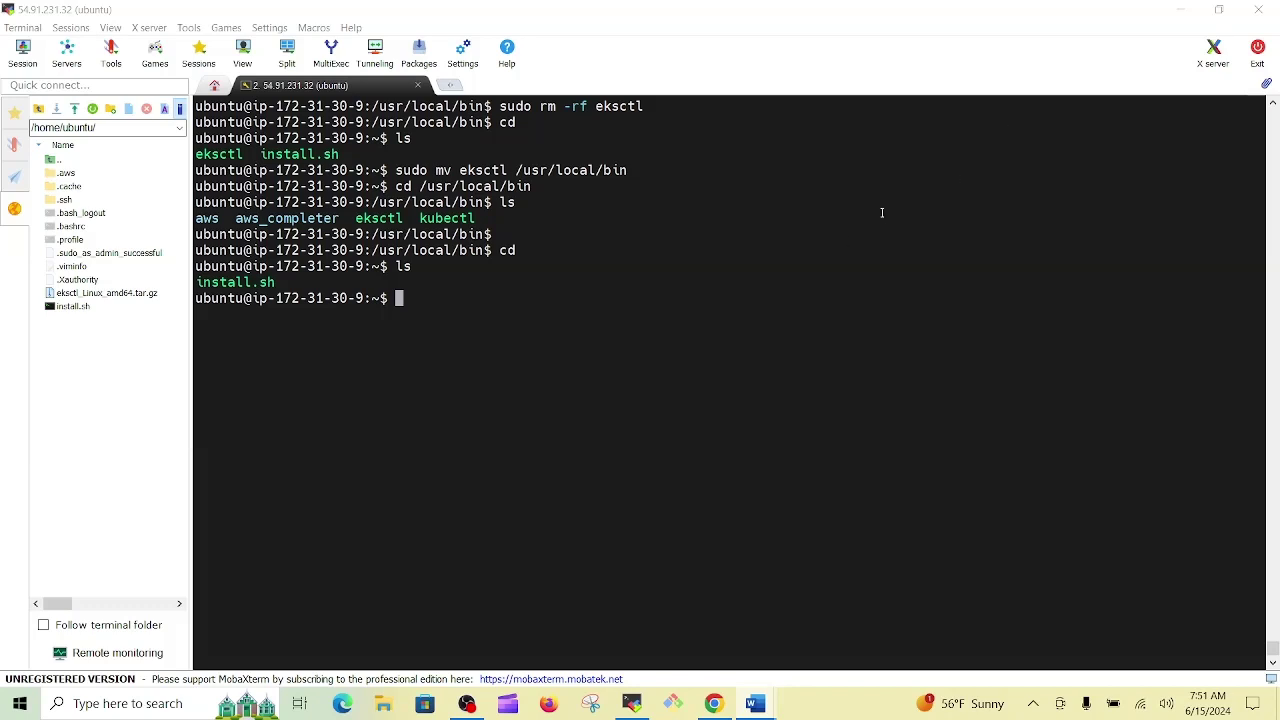
# - Create a new file named cluster.yaml in the home directory with vim and enter insert mode
pyautogui.click(803, 335)
pyautogui.write('vim ')
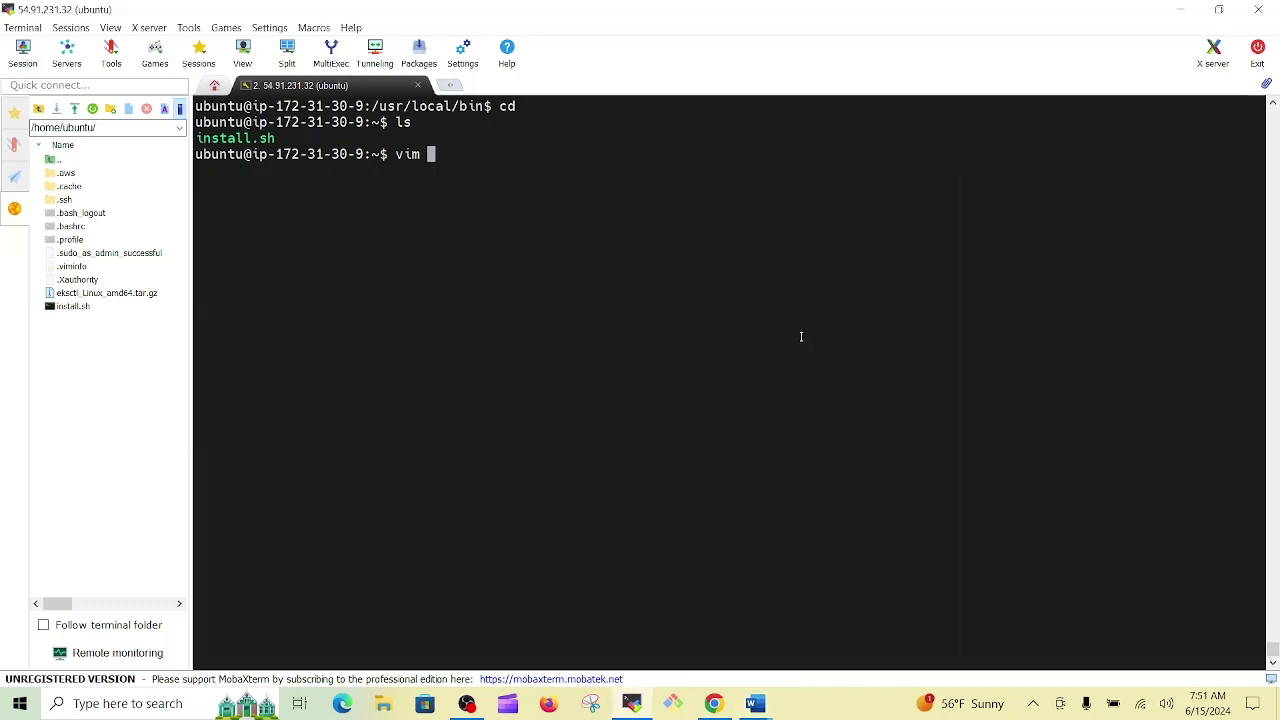
pyautogui.write('cluster.ya')
pyautogui.write('ml')
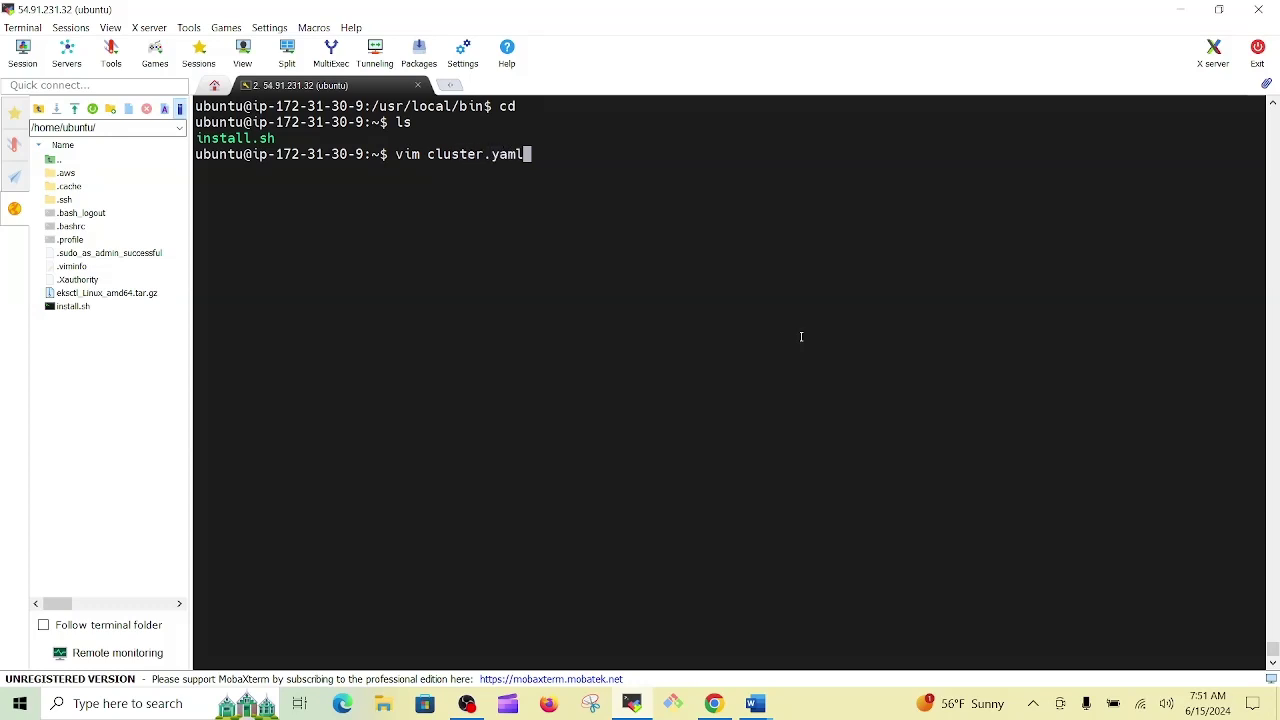
pyautogui.press('Return')
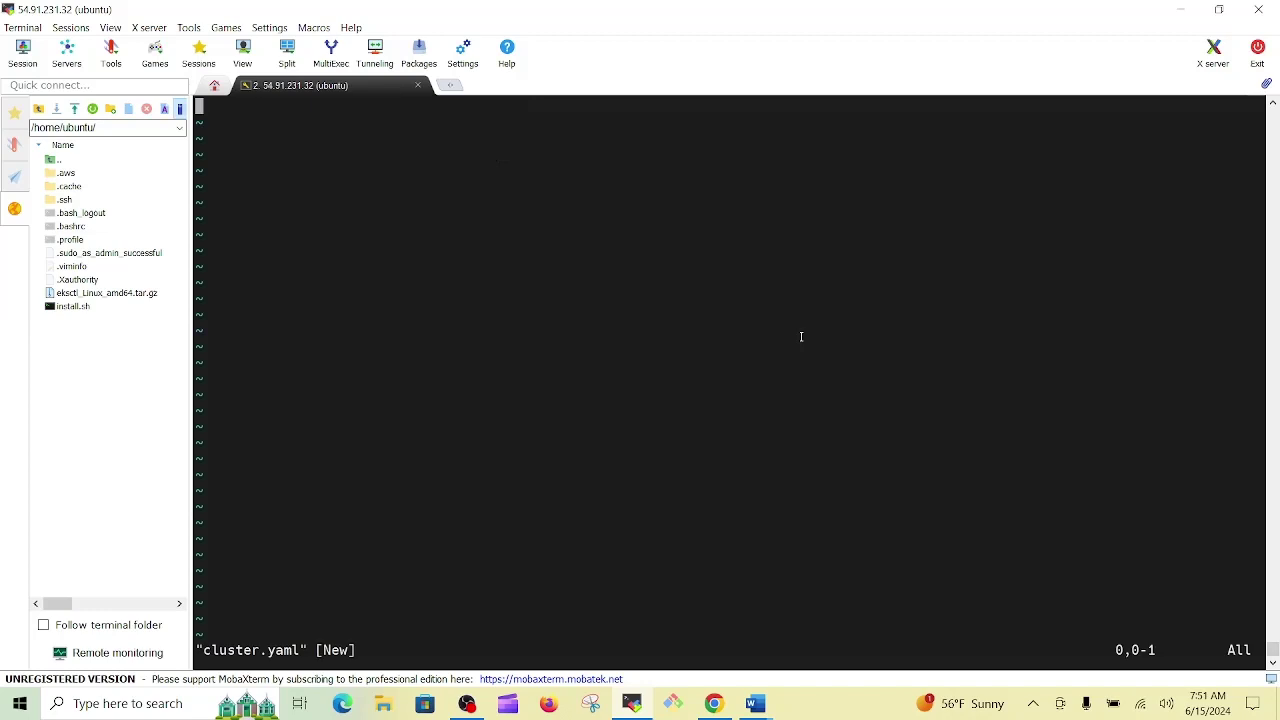
pyautogui.press('i')
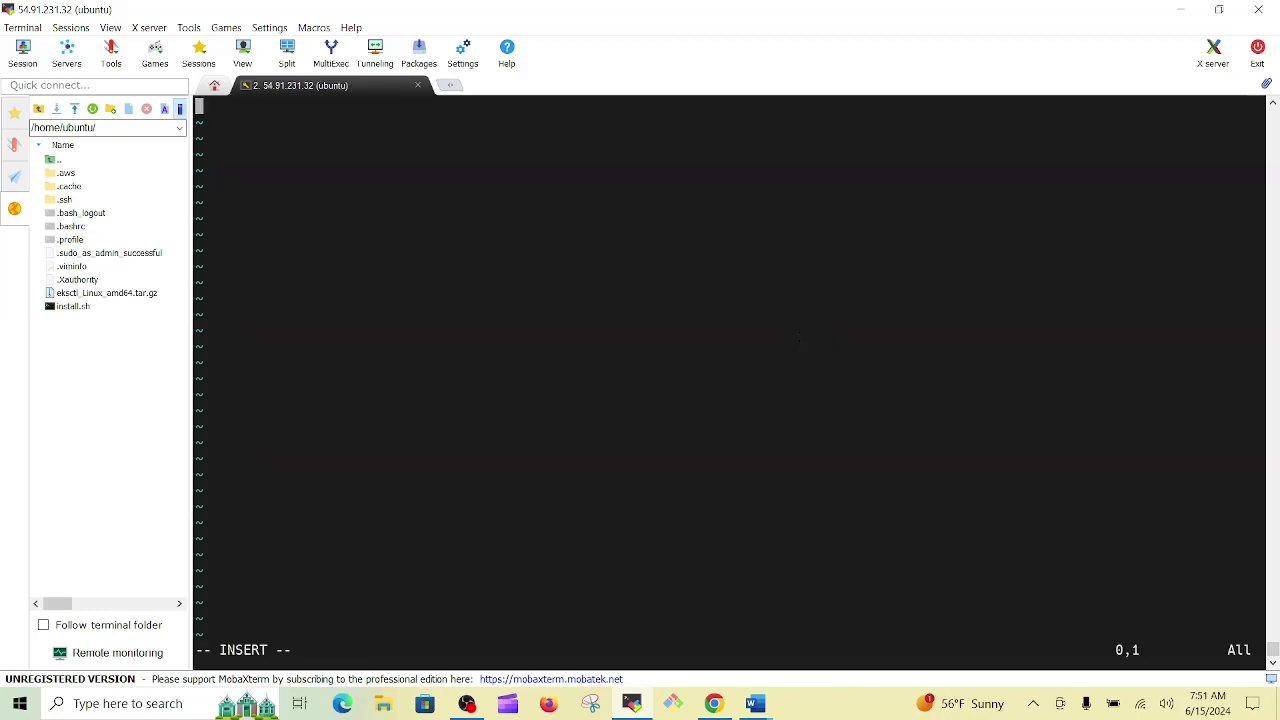
# - Switch to Chrome and open the Paste_repo repository's file list from the profile's repositories on GitHub
pyautogui.click(755, 703)
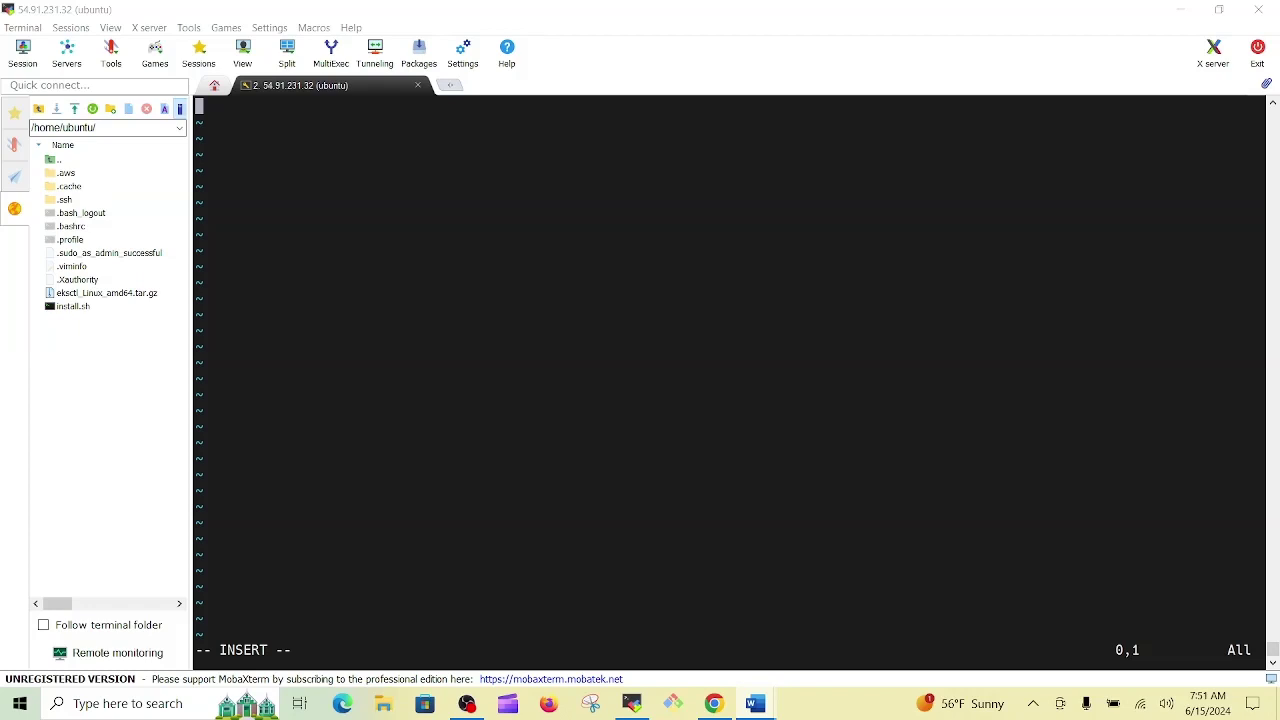
pyautogui.click(714, 703)
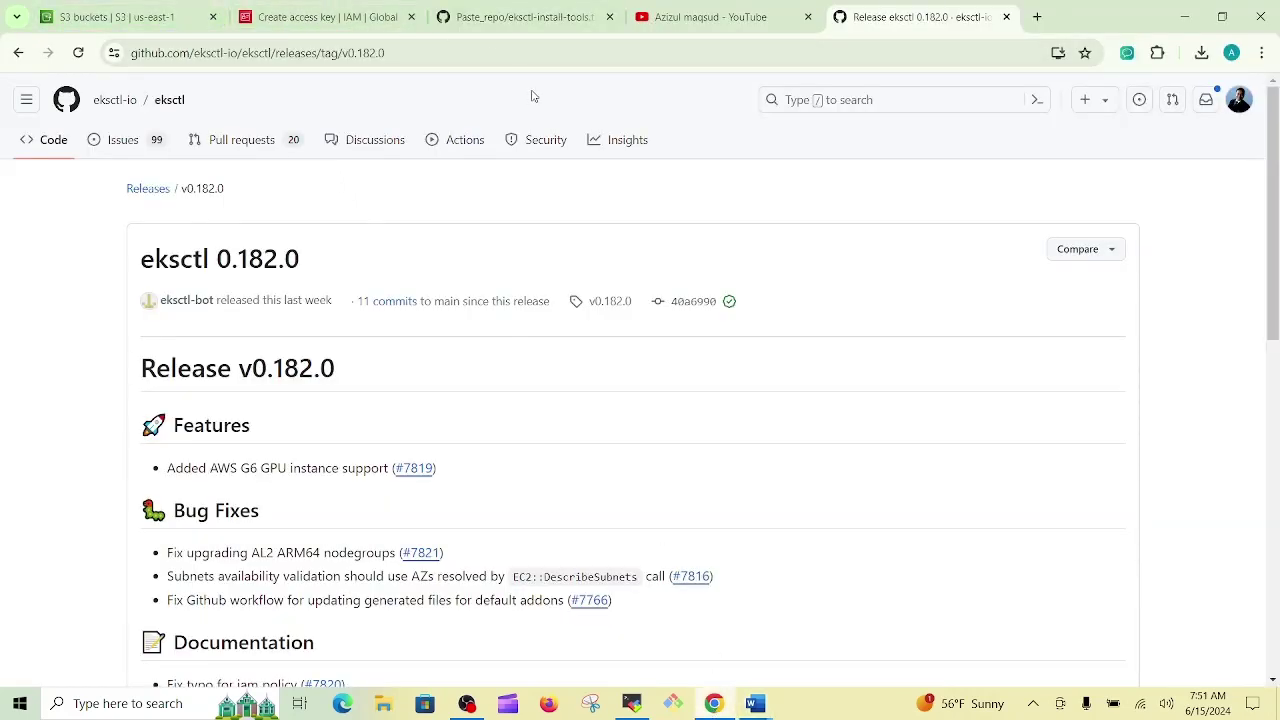
pyautogui.click(486, 19)
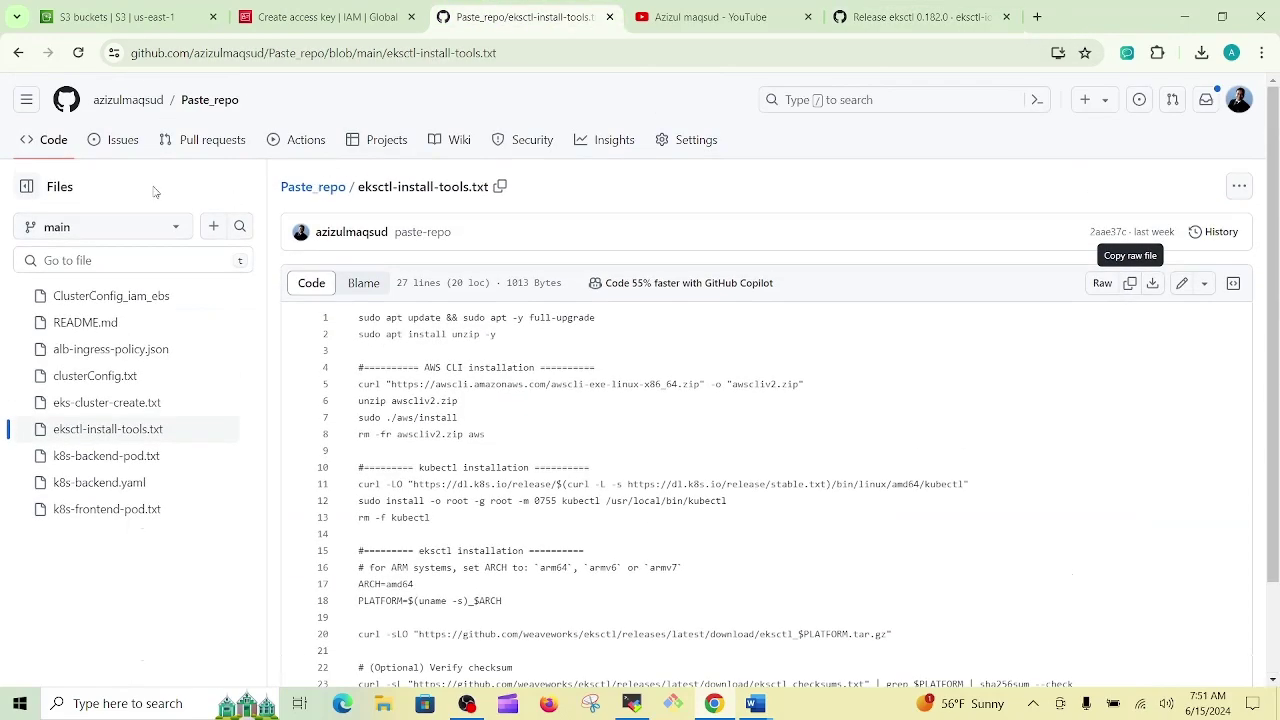
pyautogui.click(147, 104)
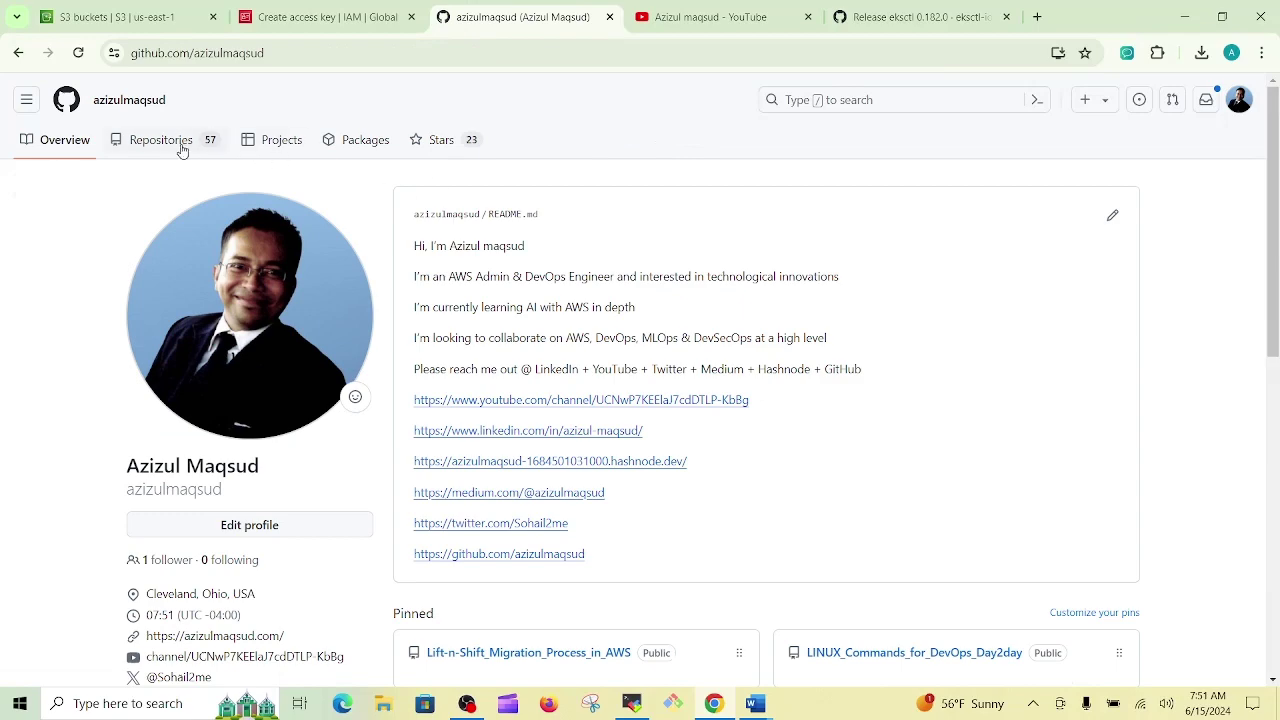
pyautogui.click(179, 150)
pyautogui.scroll(-2, 754, 283)
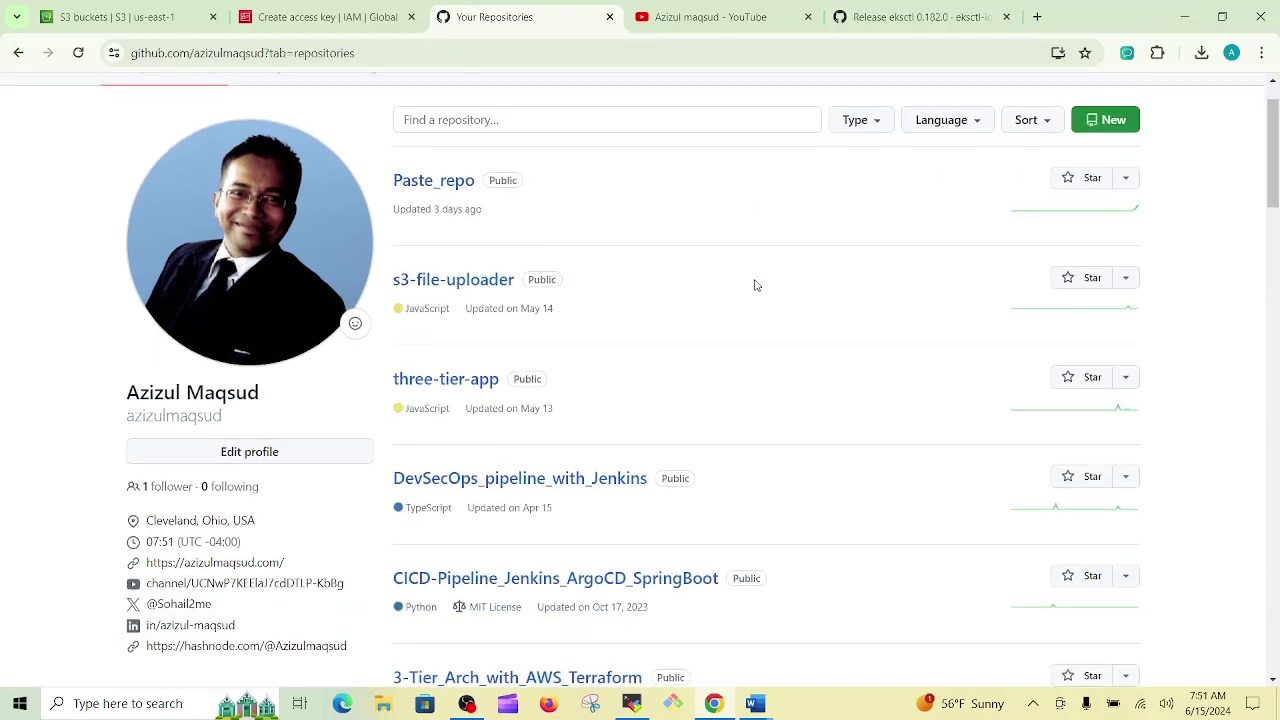
pyautogui.scroll(2, 450, 155)
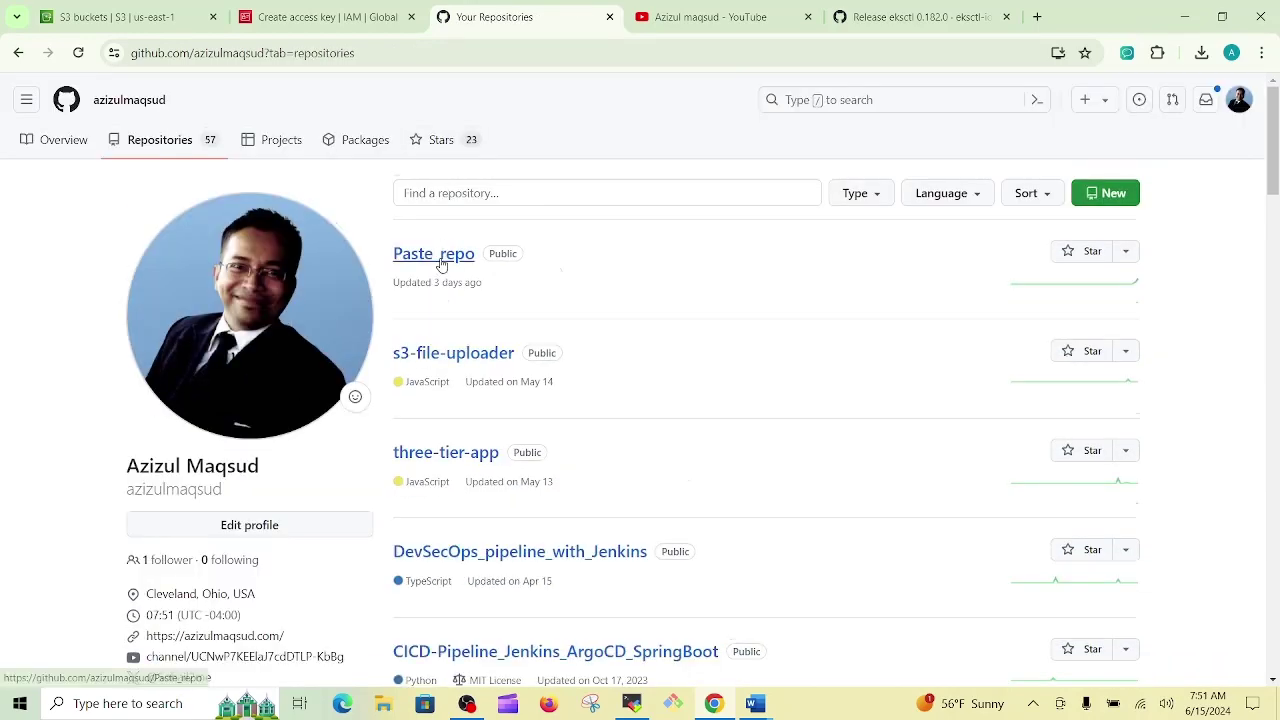
pyautogui.click(441, 262)
pyautogui.scroll(-2, 706, 263)
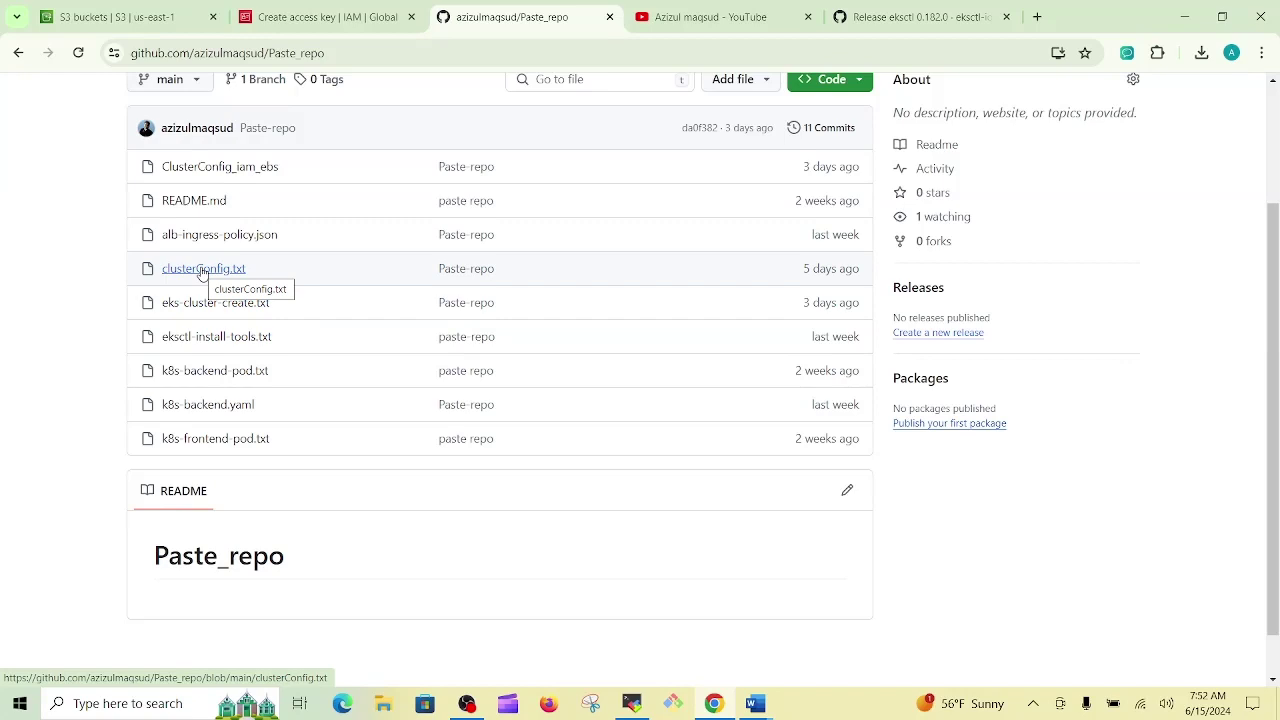
# - Examine the cluster definitions in eks-cluster-create.txt and clusterConfig.txt, and return to the Paste_repo file list
pyautogui.click(205, 311)
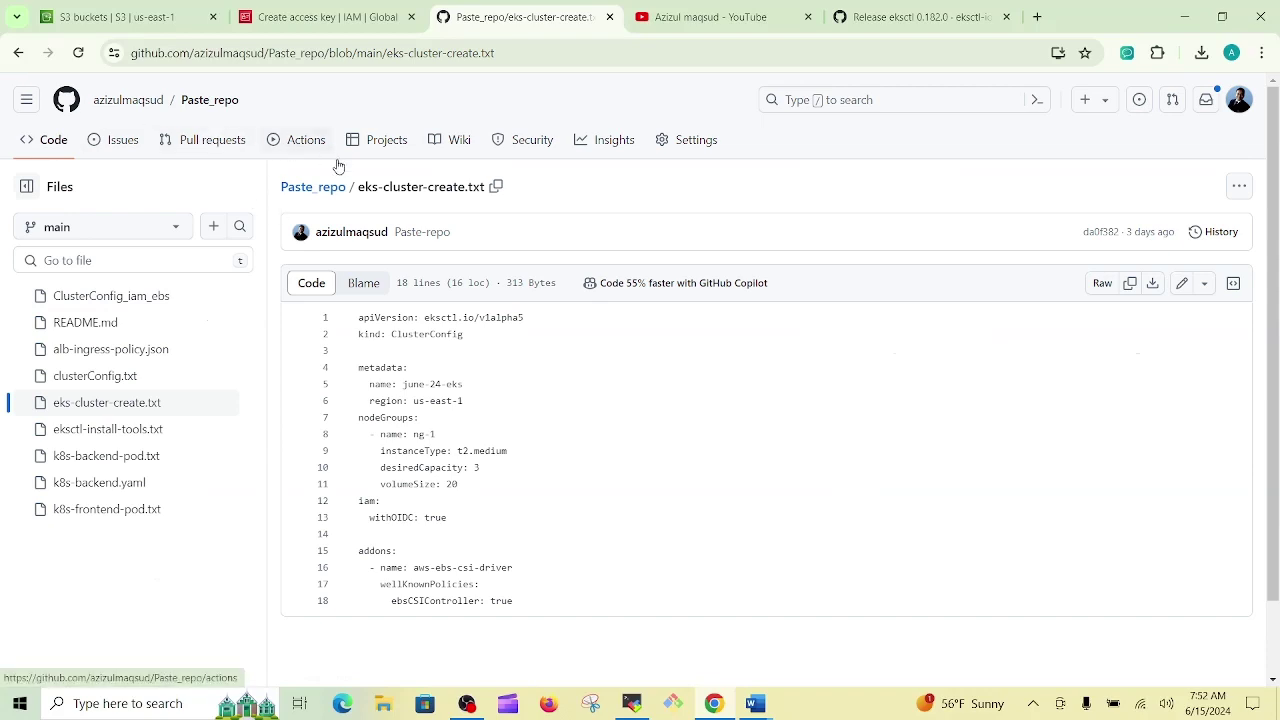
pyautogui.click(325, 188)
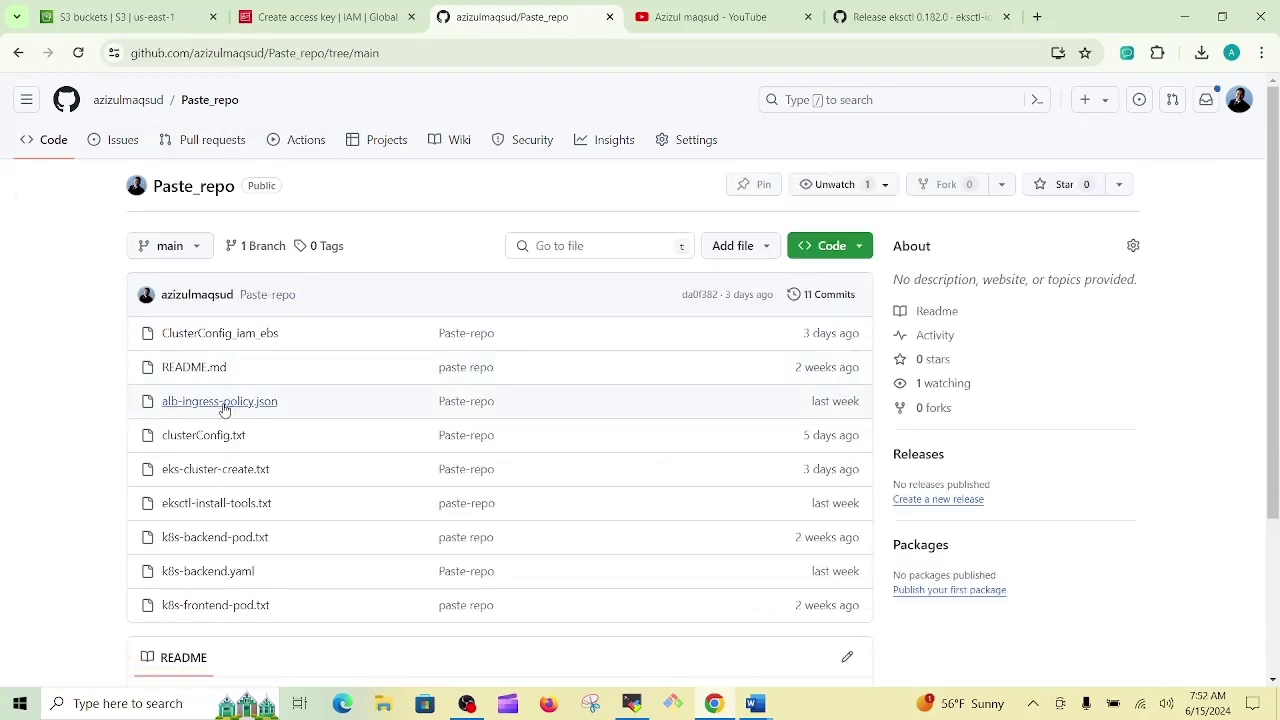
pyautogui.click(206, 436)
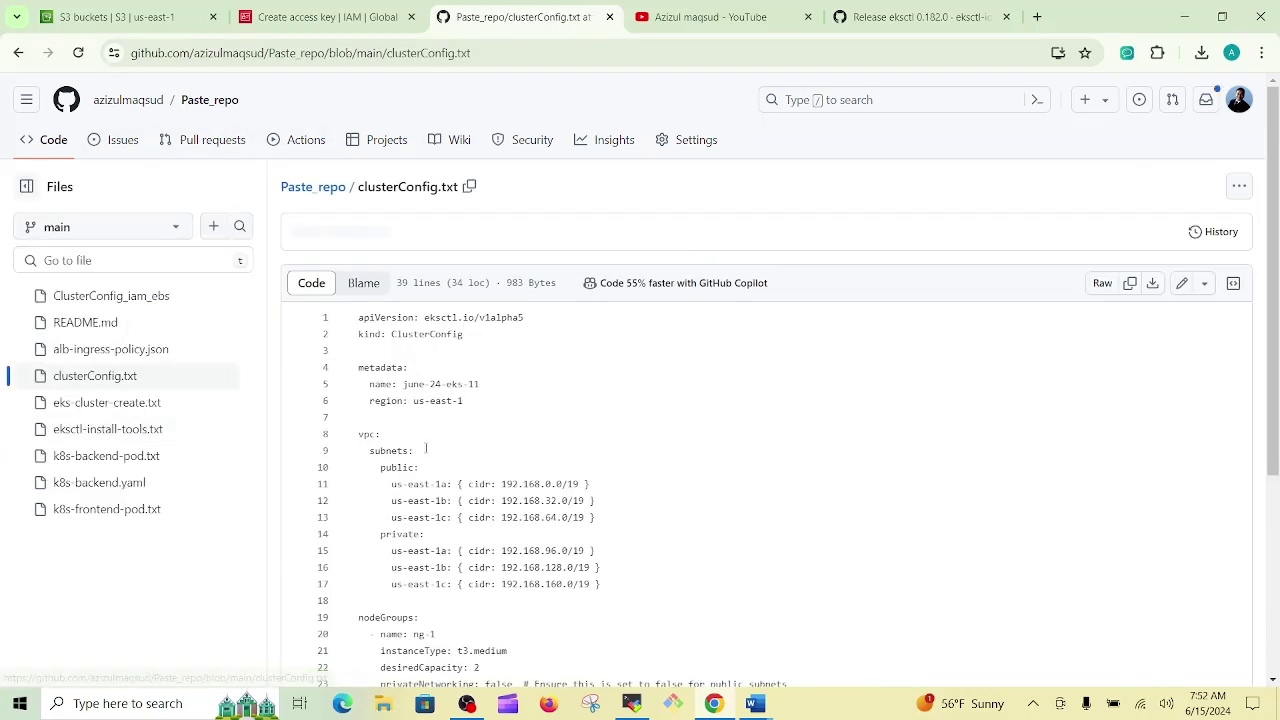
pyautogui.scroll(-2, 425, 448)
pyautogui.scroll(2, 410, 300)
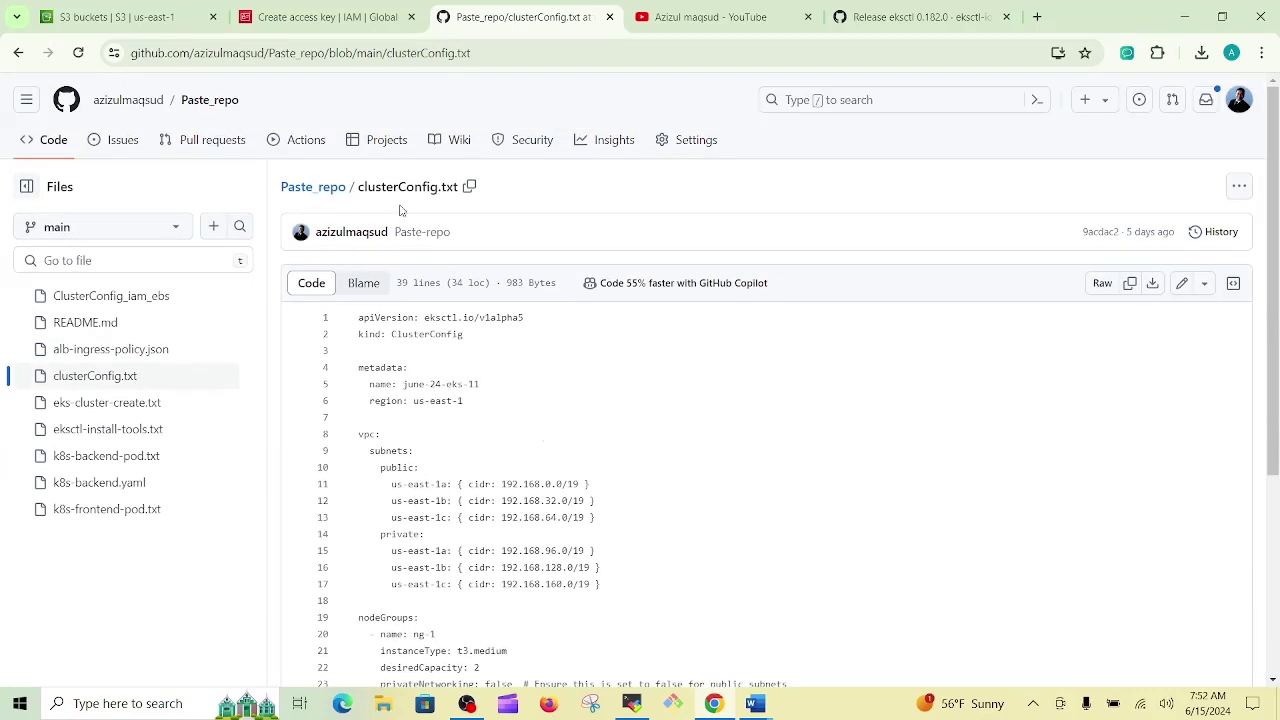
pyautogui.click(313, 187)
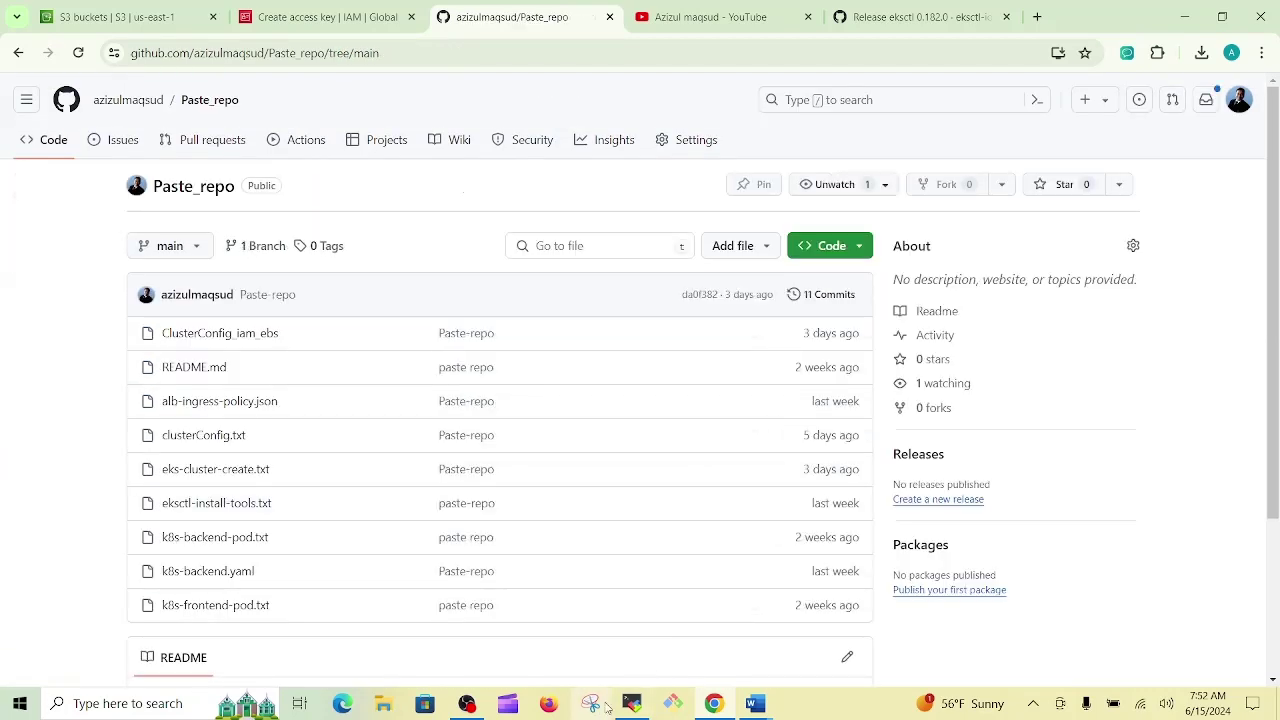
# - Switch to MobaXterm and paste the ClusterConfig for june-24-eks in us-east-1 into cluster.yaml, with two t3.large nodes, volumeSize 40, OIDC and aws-ebs-csi-driver
pyautogui.click(630, 704)
pyautogui.rightClick(537, 439)
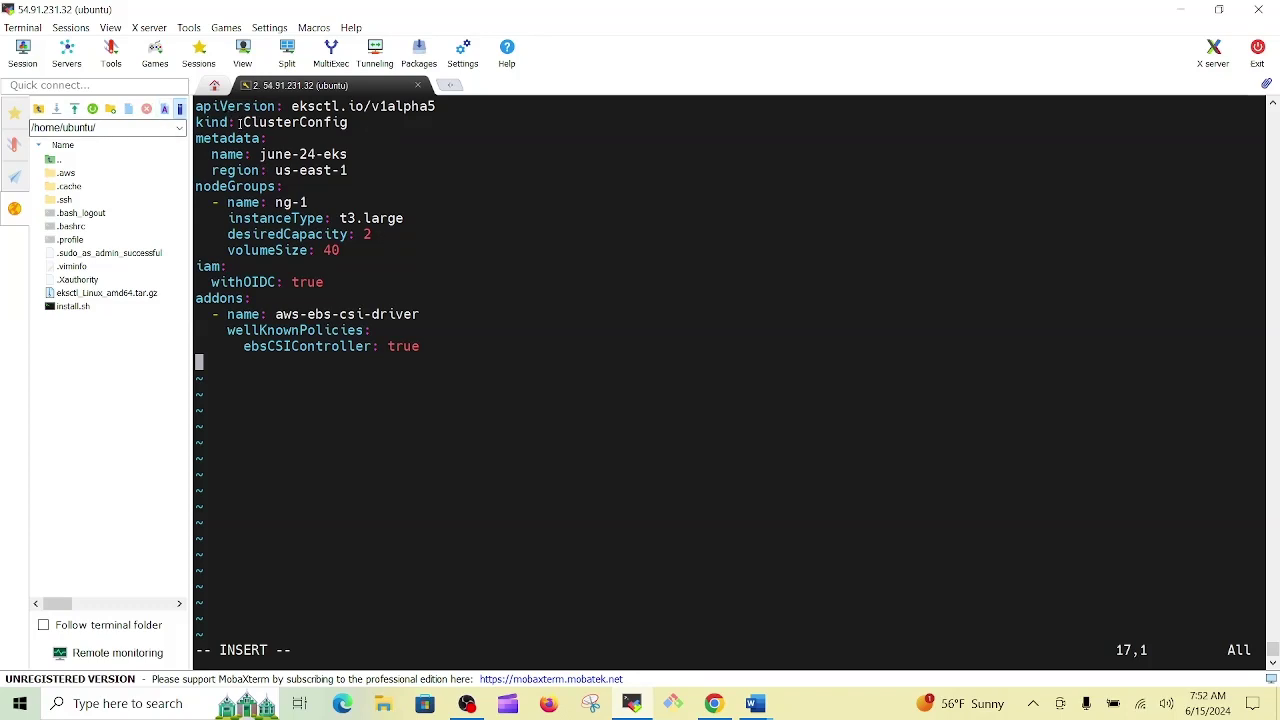
pyautogui.moveTo(242, 122); pyautogui.dragTo(352, 122)
pyautogui.click(265, 130)
# - Switch to Chrome to examine clusterConfig.txt in Paste_repo, and return to MobaXterm
pyautogui.click(713, 703)
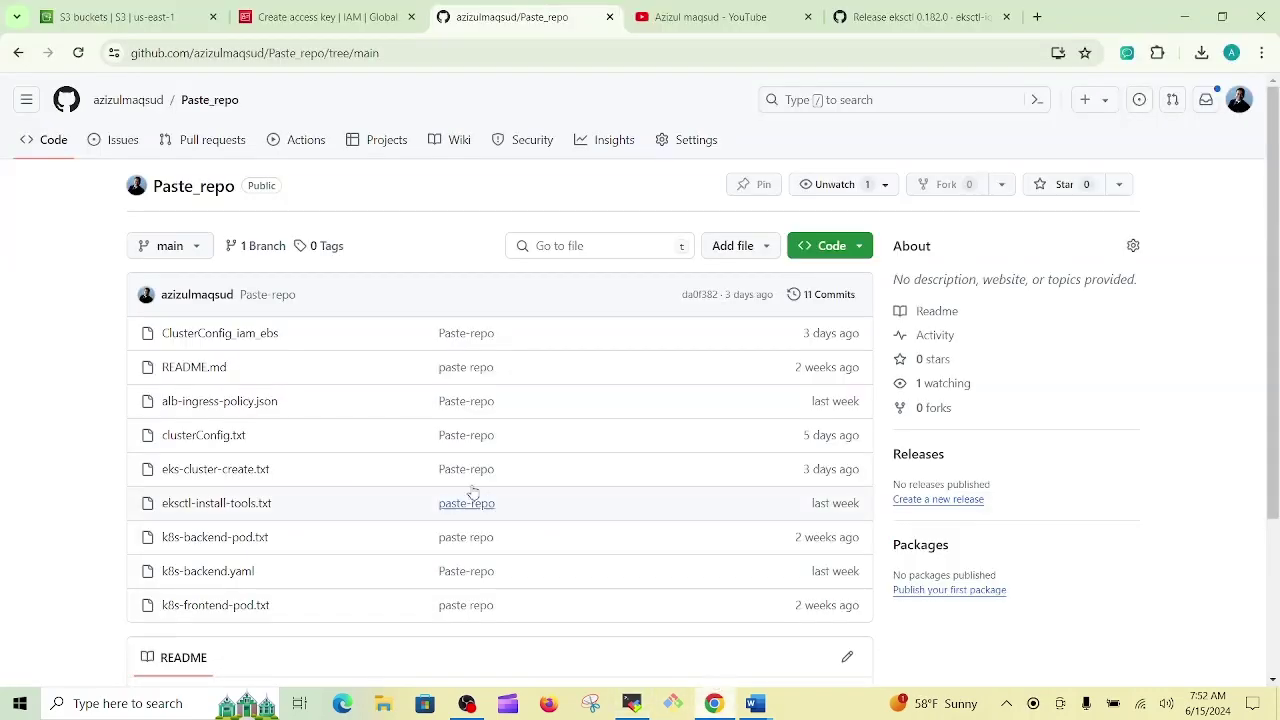
pyautogui.click(206, 438)
pyautogui.click(631, 703)
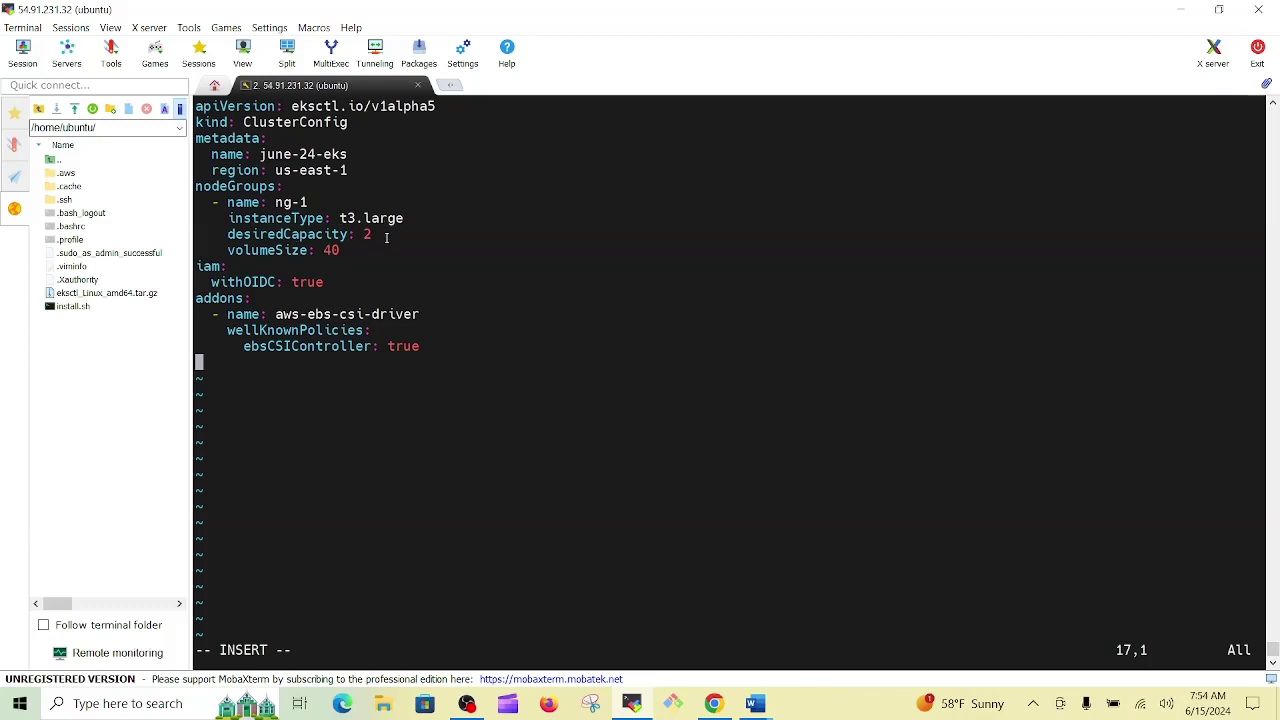
# - Review the node group settings in cluster.yaml, save the file and quit vim
pyautogui.press('Up')
pyautogui.press('Up')
pyautogui.press('Up')
pyautogui.press('Up')
pyautogui.press('Up')
pyautogui.press('Up')
pyautogui.press('Up')
pyautogui.press('Up')
pyautogui.press('Escape')
pyautogui.write(':wq')
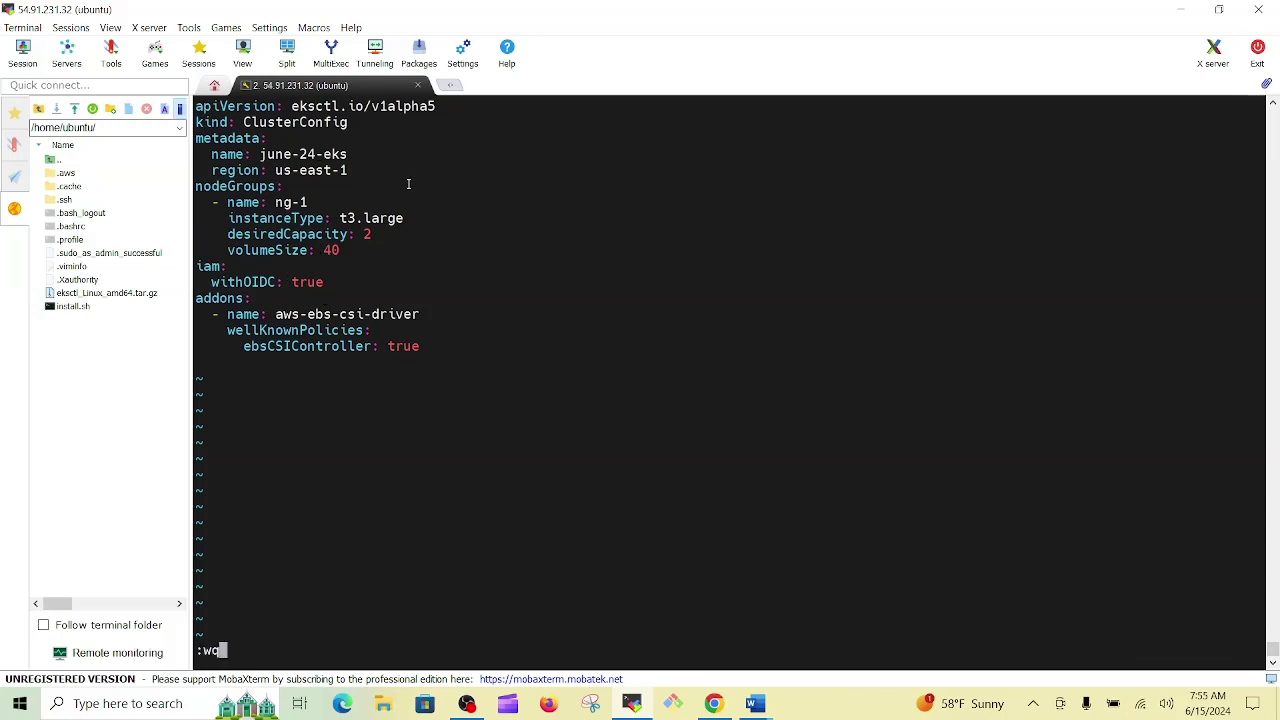
pyautogui.press('Return')
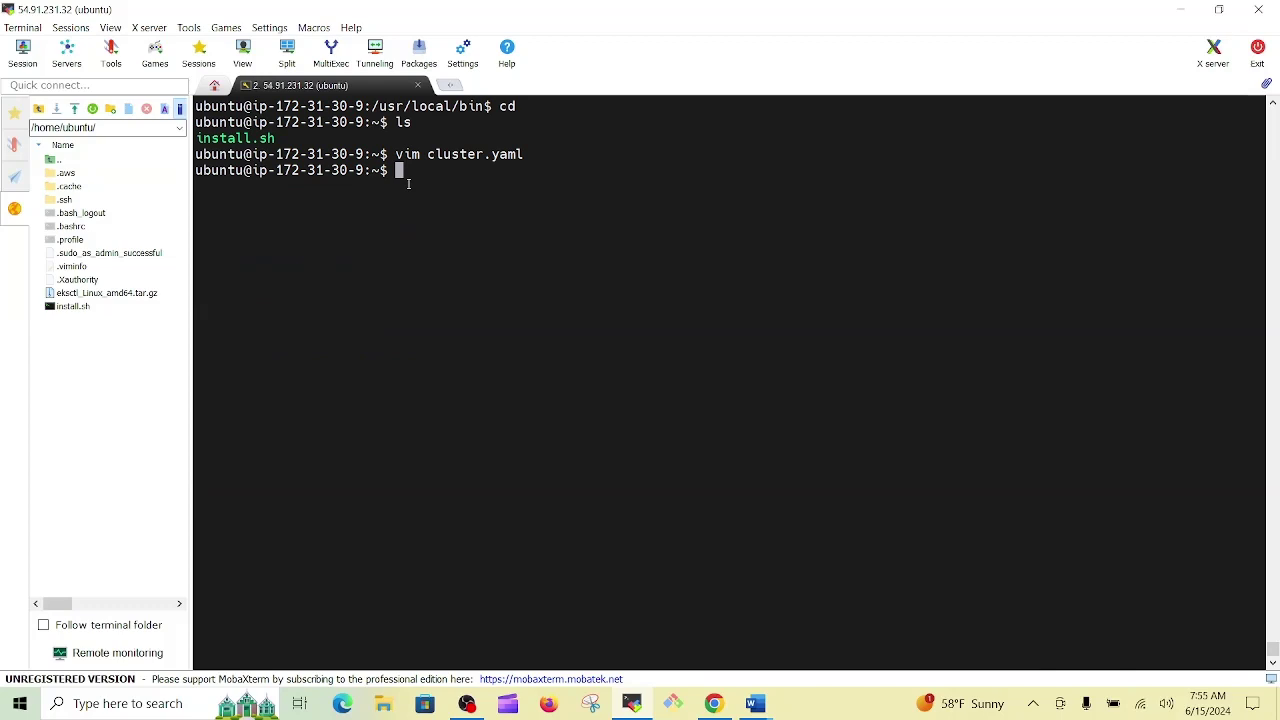
# - Try to create the EKS cluster by running eksctl create -f cluster.yaml
pyautogui.write('eksctl create ')
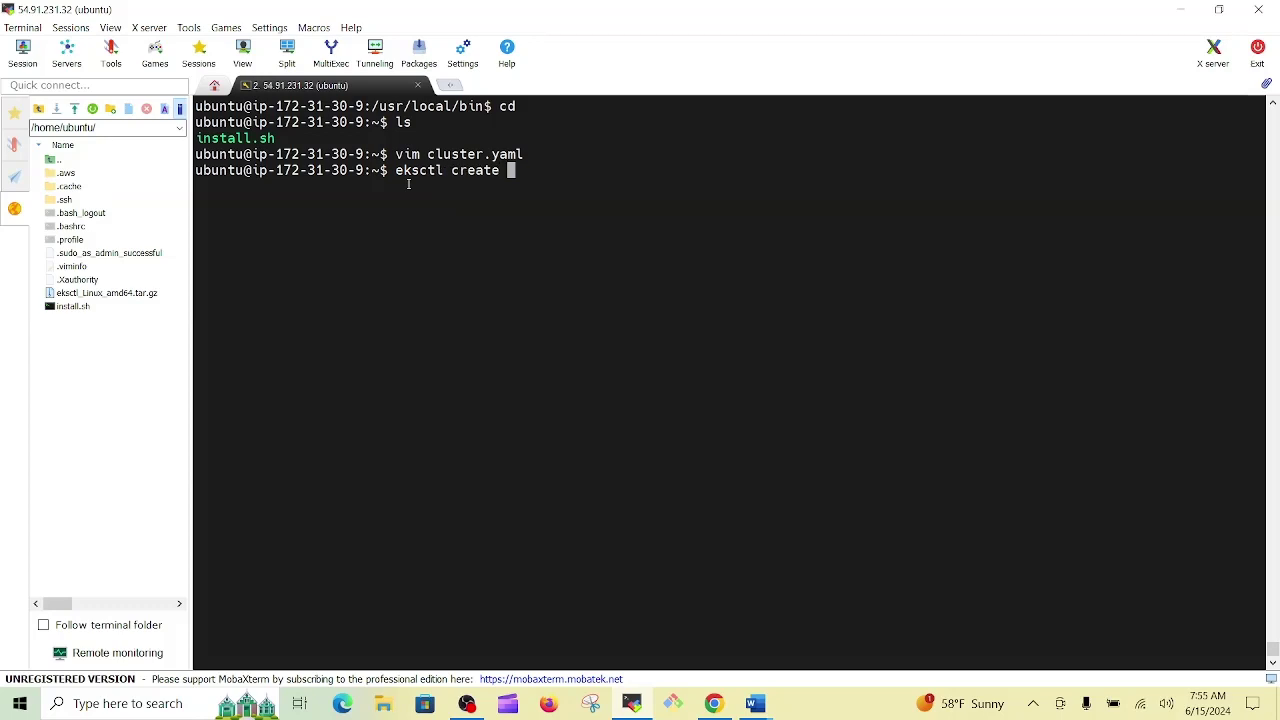
pyautogui.write('-f ')
pyautogui.write('c')
pyautogui.press('Tab')
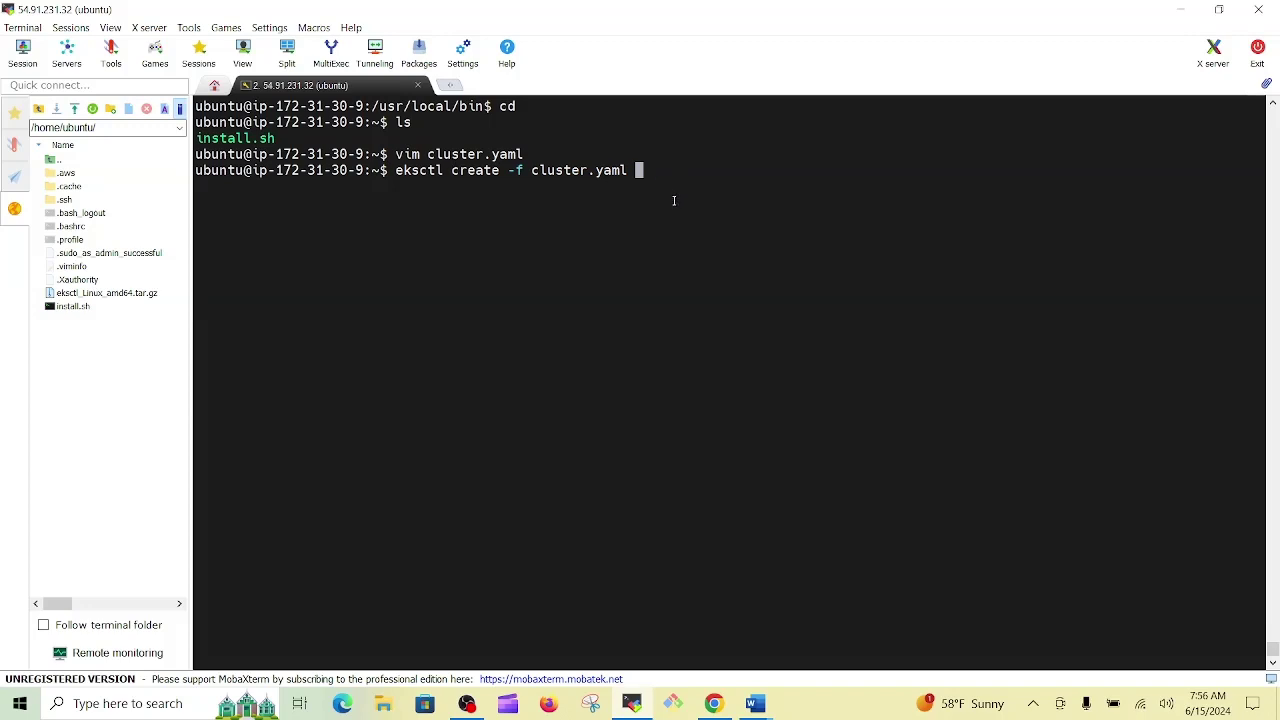
pyautogui.press('Return')
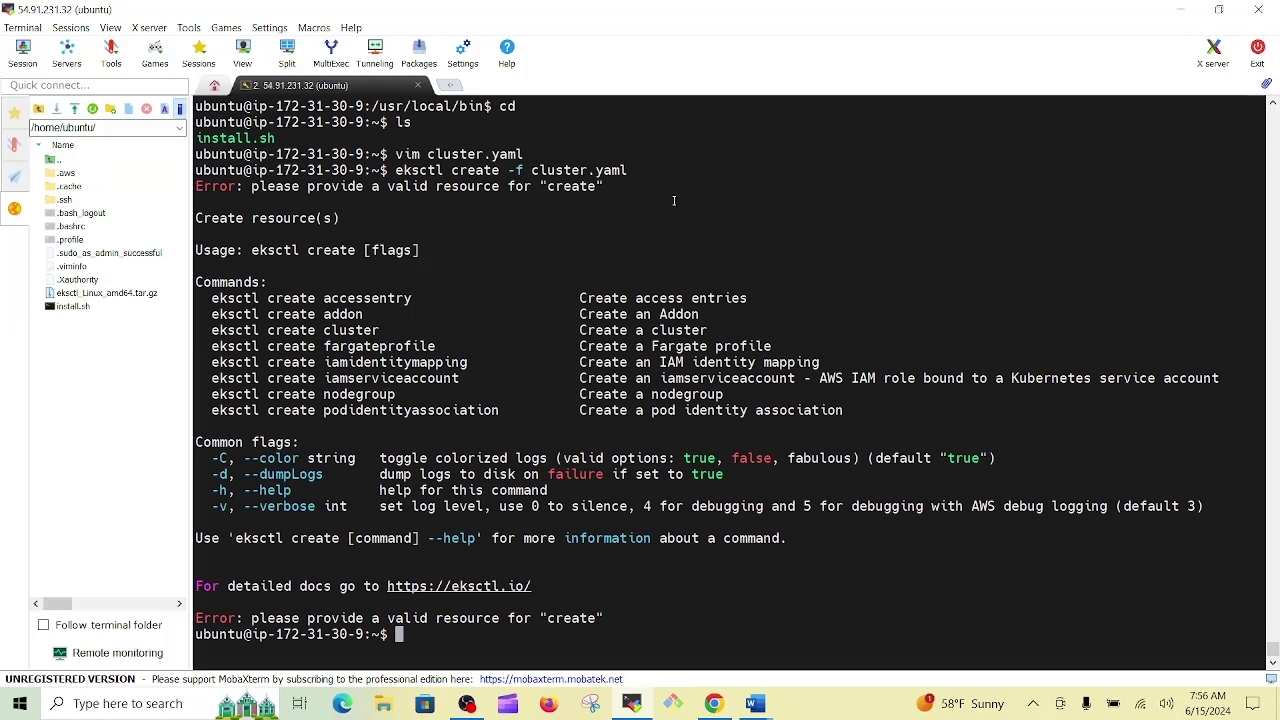
# - Correct the previous command to eksctl create cluster -f cluster.yaml, run it and review its output
pyautogui.press('Up')
pyautogui.press('Left')
pyautogui.press('Left')
pyautogui.press('Left')
pyautogui.press('Left')
pyautogui.press('Left')
pyautogui.press('Left')
pyautogui.press('Left')
pyautogui.press('Left')
pyautogui.press('Left')
pyautogui.press('Left')
pyautogui.press('Left')
pyautogui.press('Left')
pyautogui.press('Left')
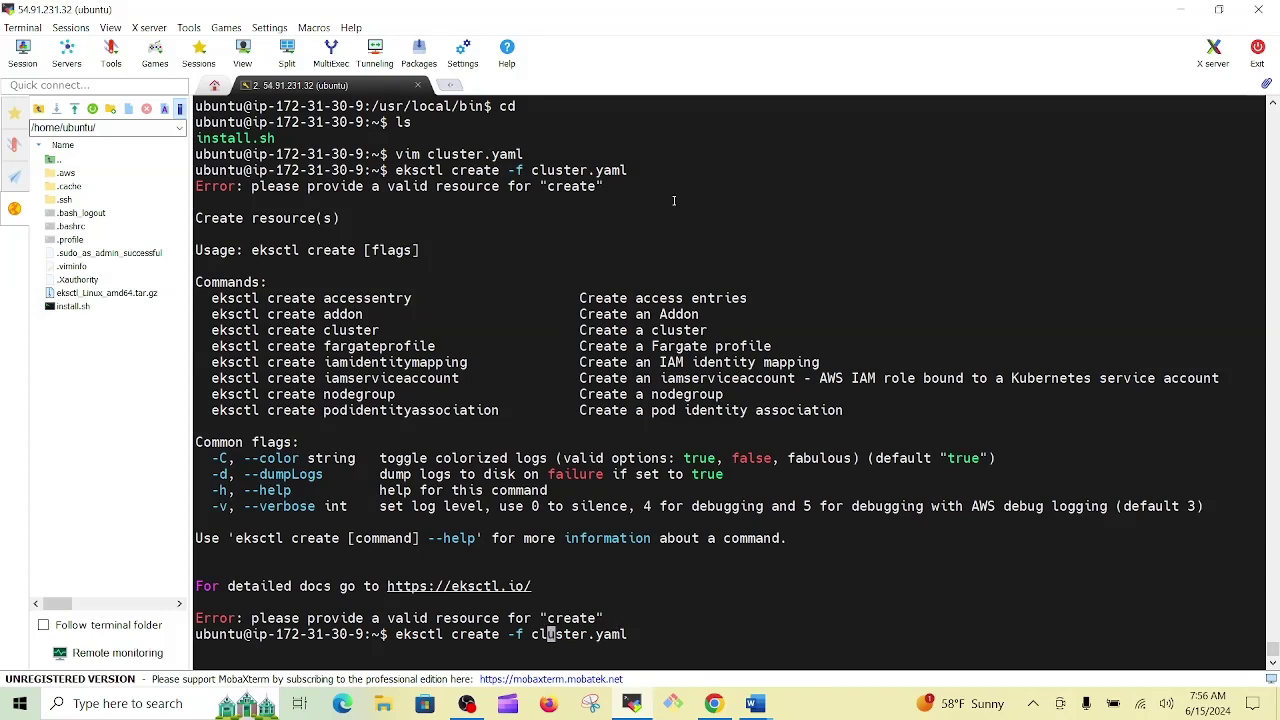
pyautogui.press('Left')
pyautogui.press('Left')
pyautogui.press('Left')
pyautogui.write('clus')
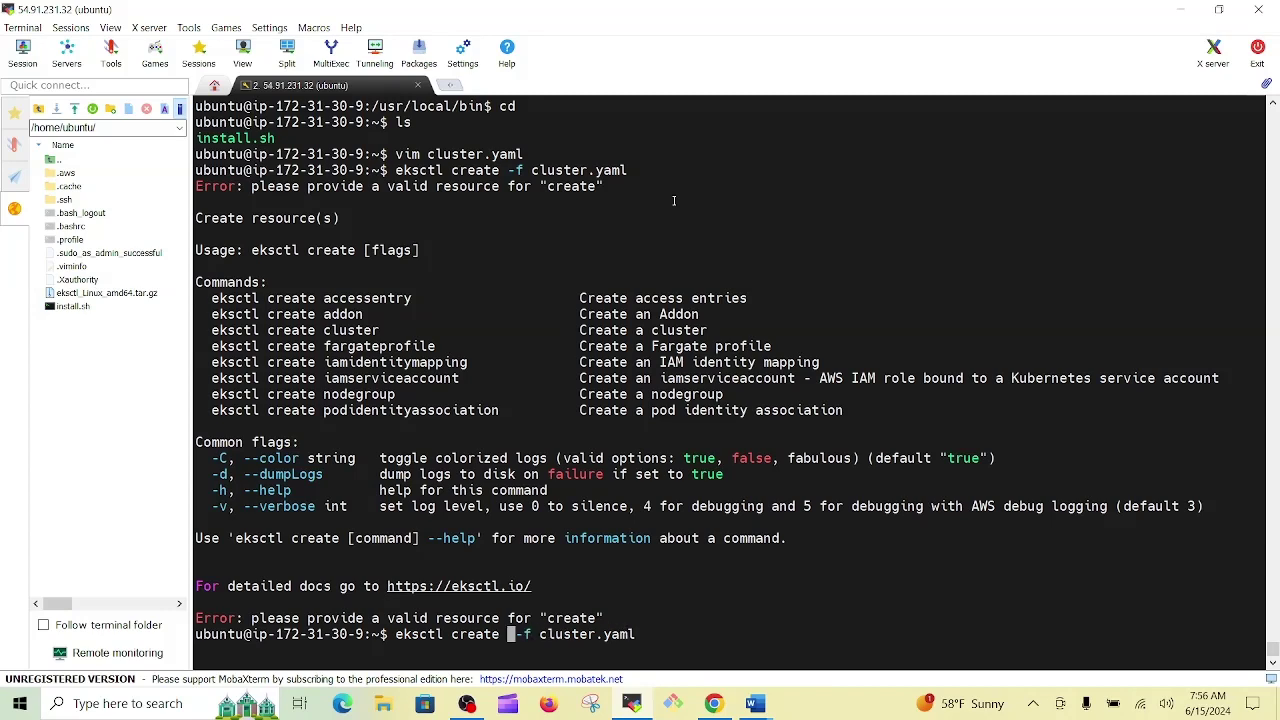
pyautogui.write('ter')
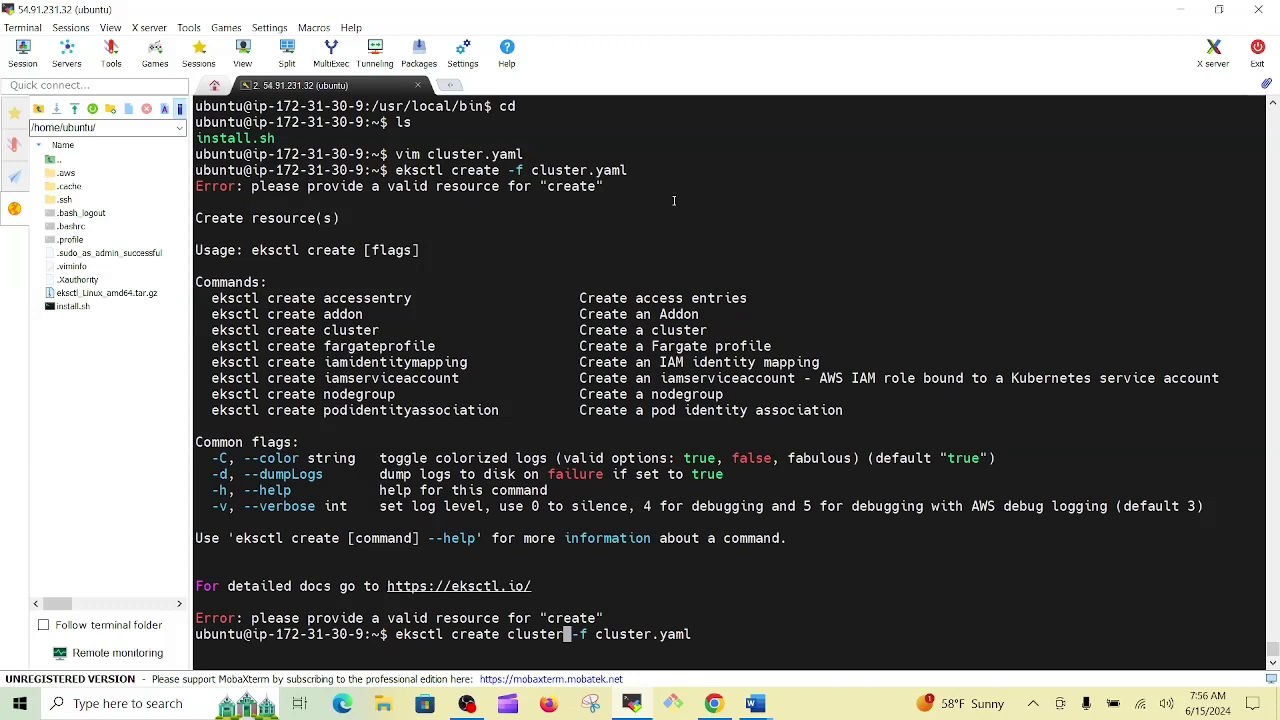
pyautogui.press('Return')
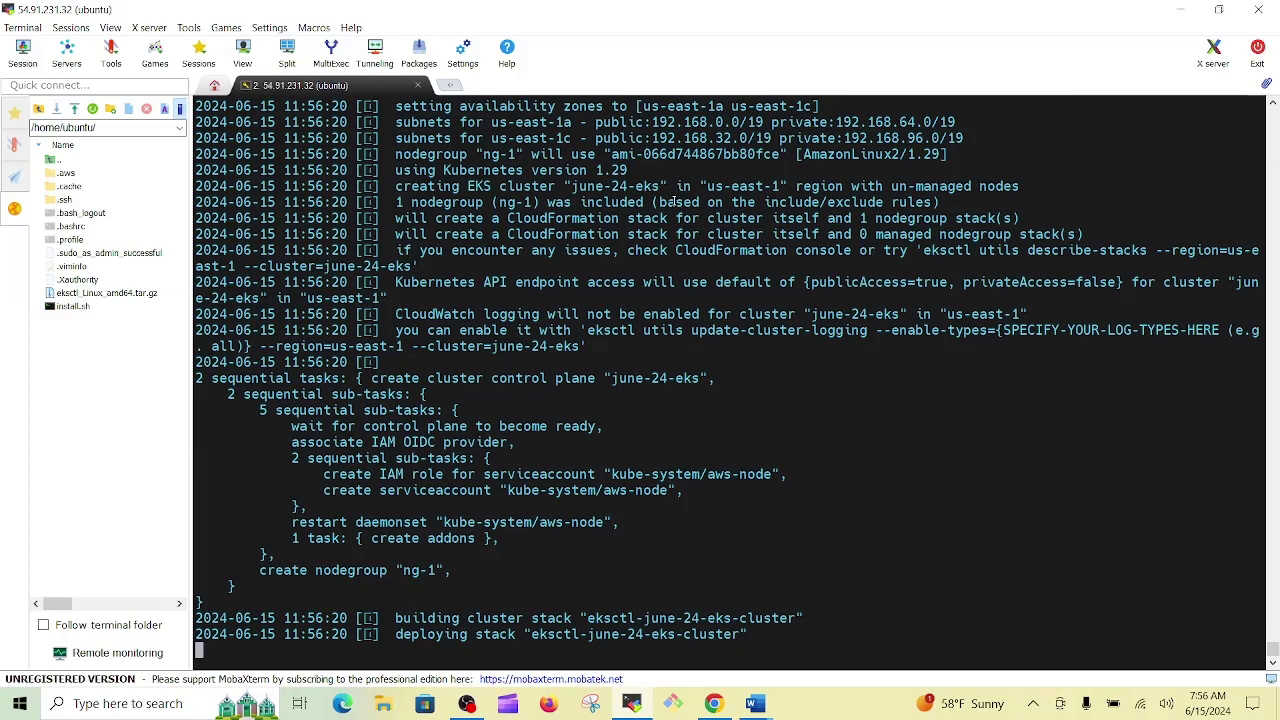
pyautogui.scroll(6, 676, 202)
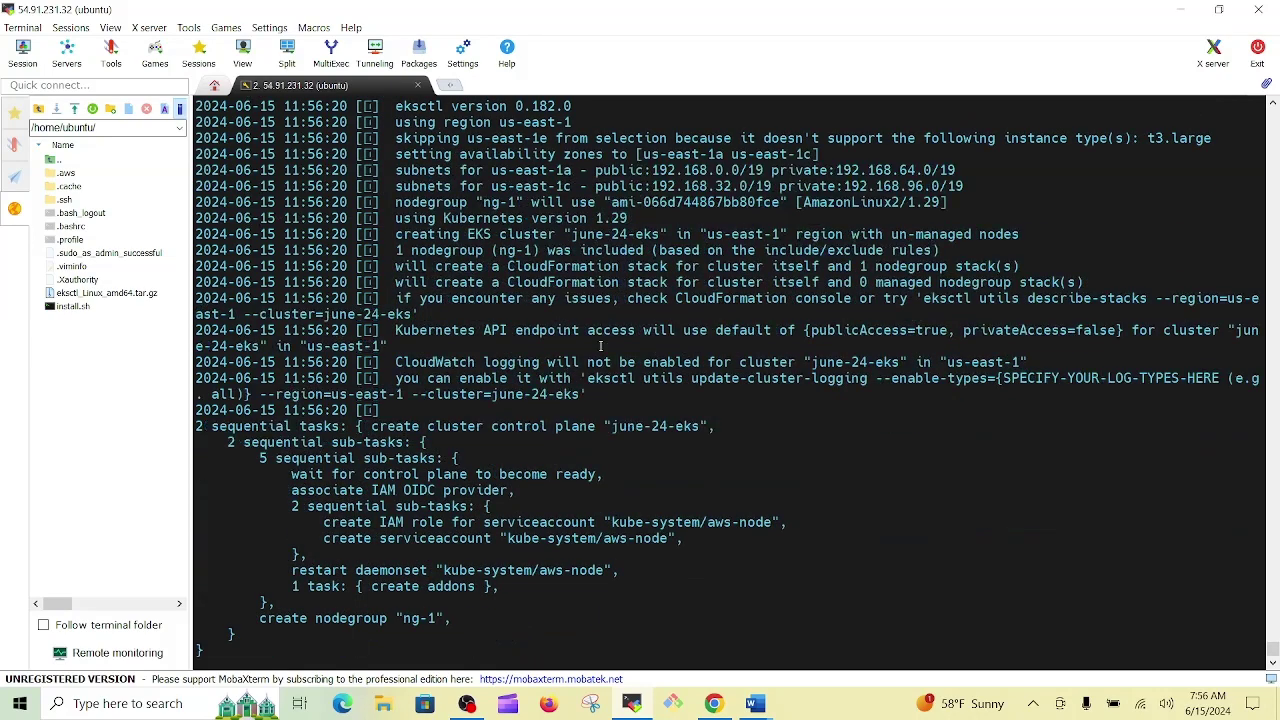
# - Review the eksctl cluster creation output, from the create command to the list of planned sequential tasks
pyautogui.scroll(5, 601, 346)
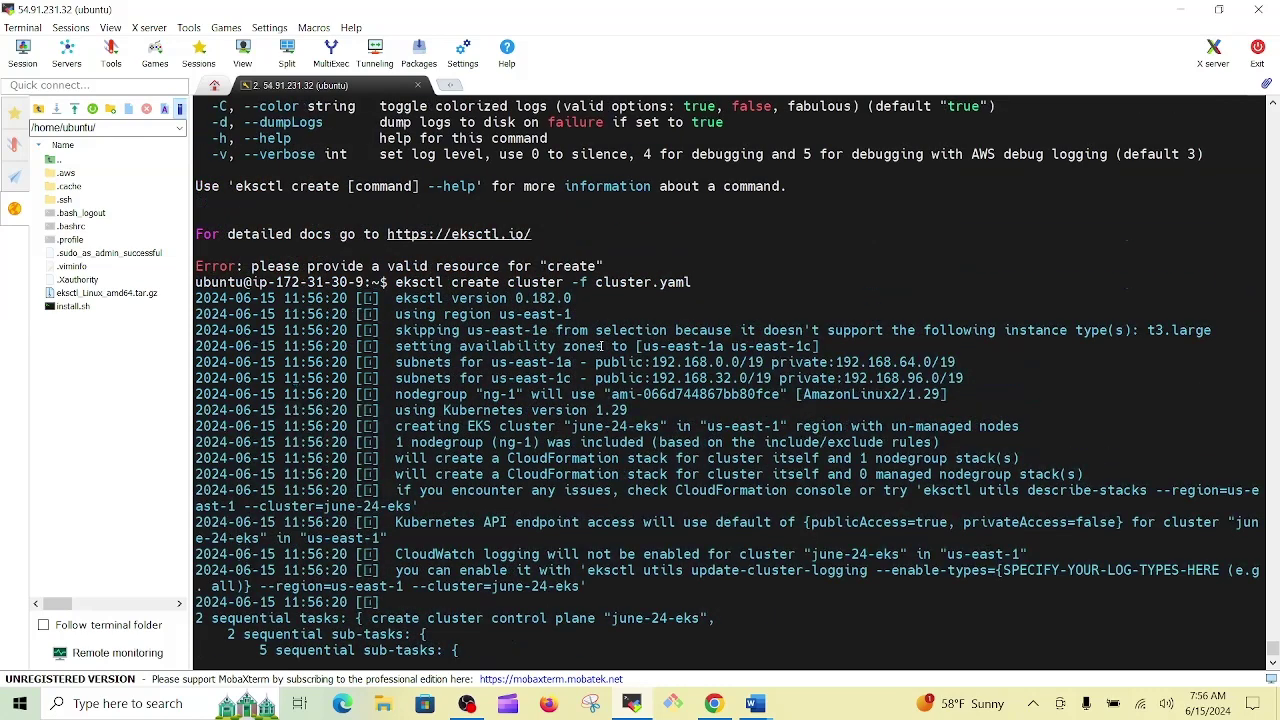
pyautogui.scroll(-5, 601, 346)
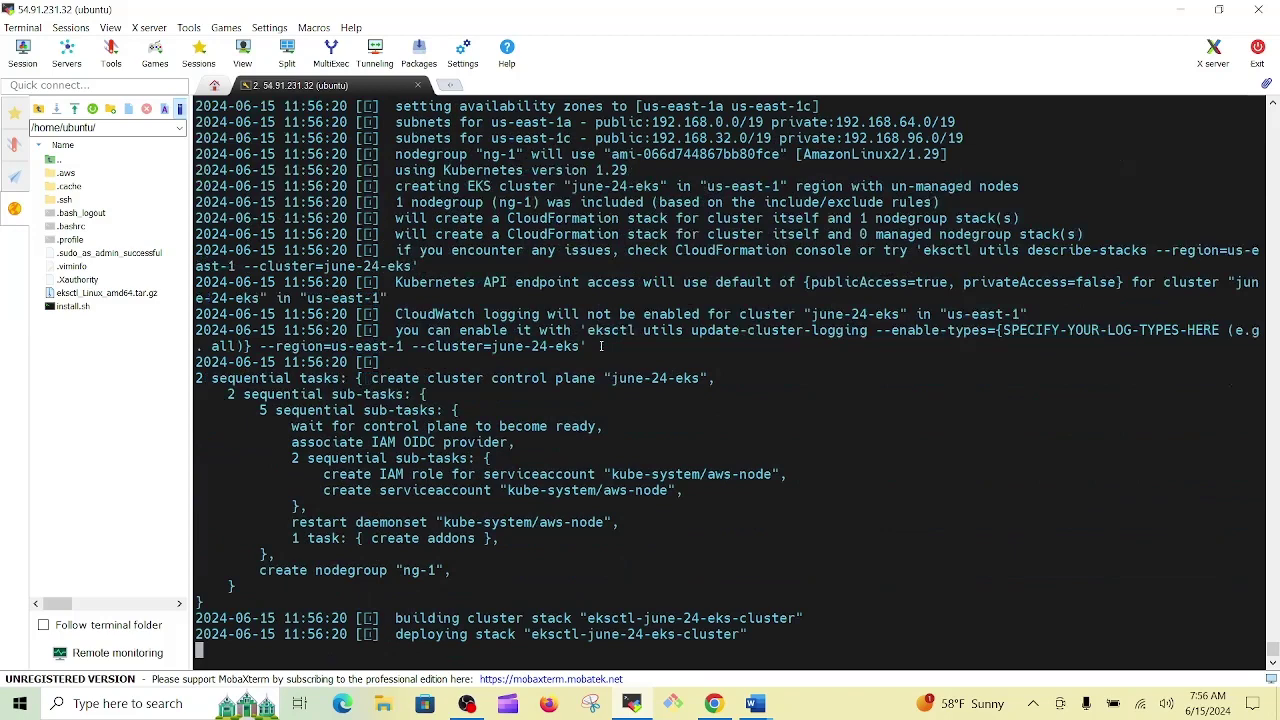
pyautogui.scroll(3, 601, 346)
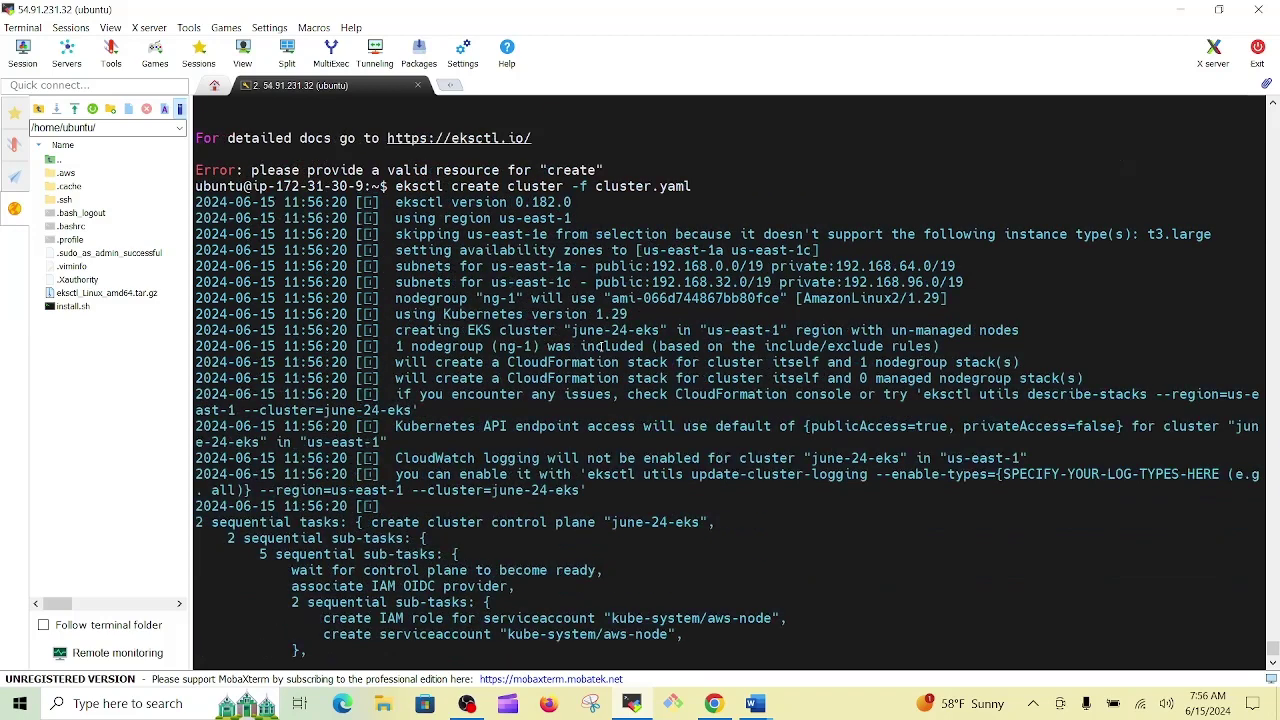
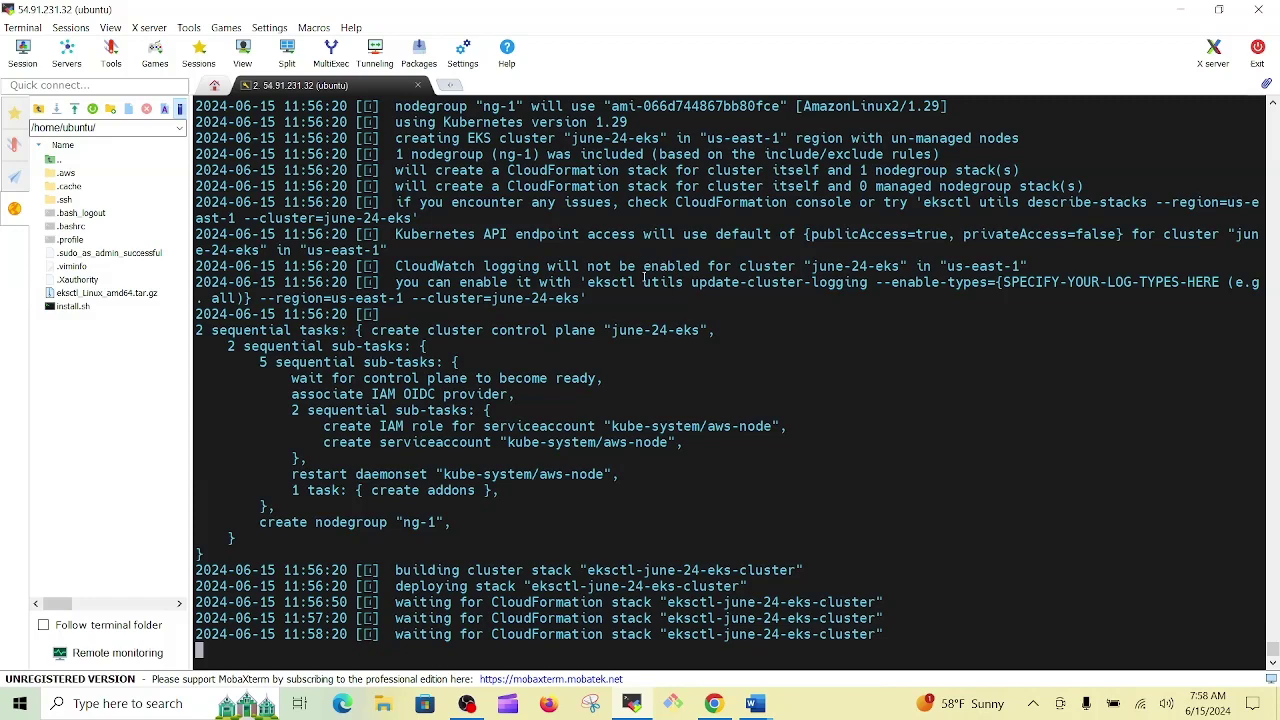
# - Switch to Chrome to look over the AWS deployment videos on the YouTube channel, and return to MobaXterm
pyautogui.click(713, 703)
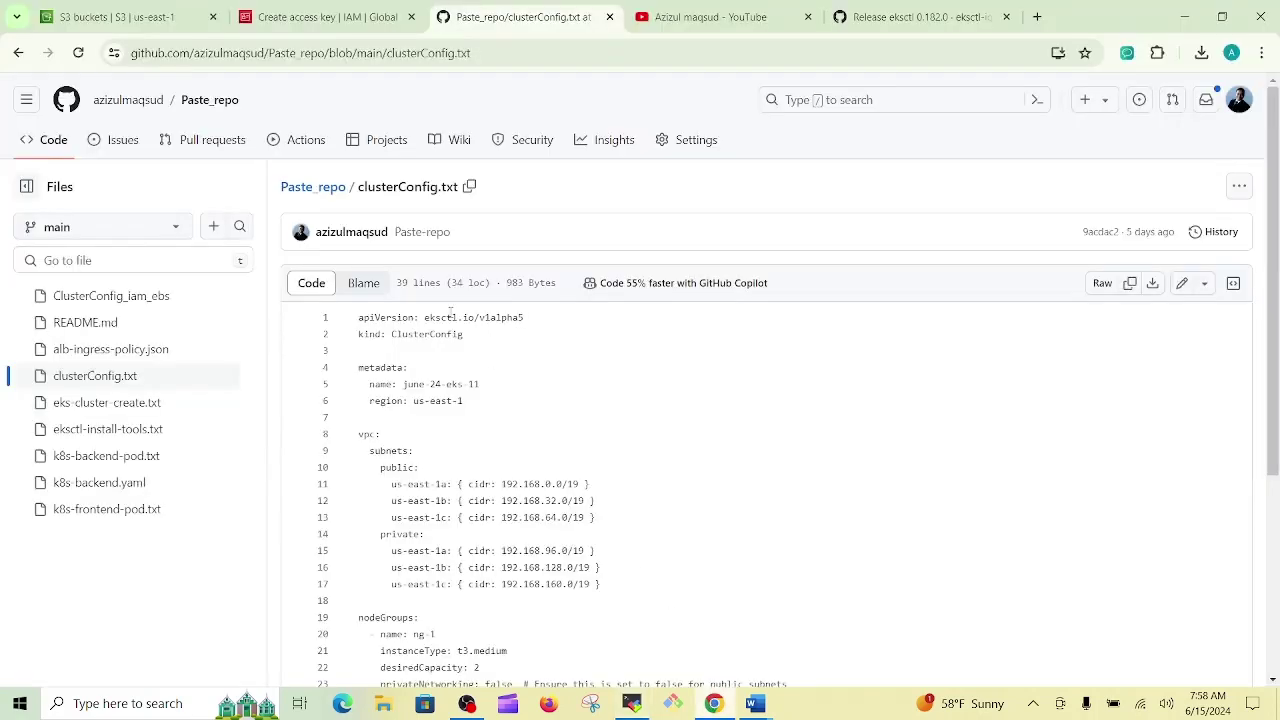
pyautogui.click(711, 17)
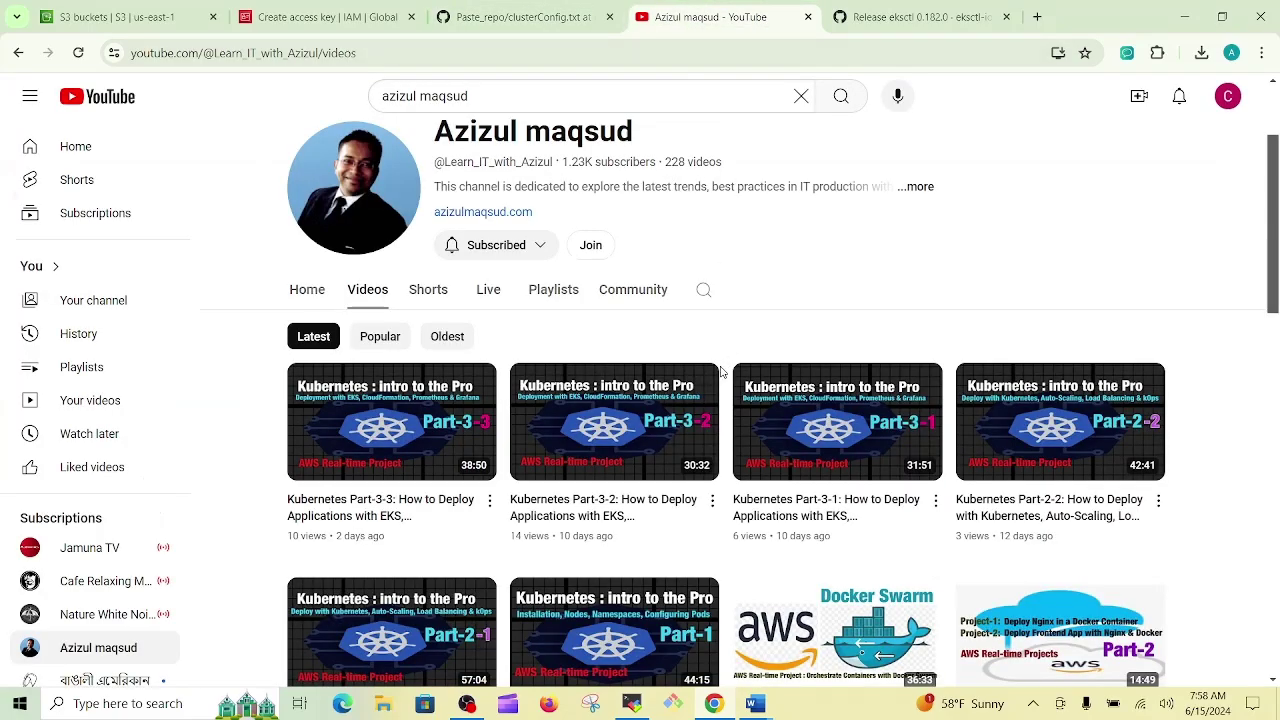
pyautogui.scroll(-1, 685, 428)
pyautogui.scroll(-5, 685, 428)
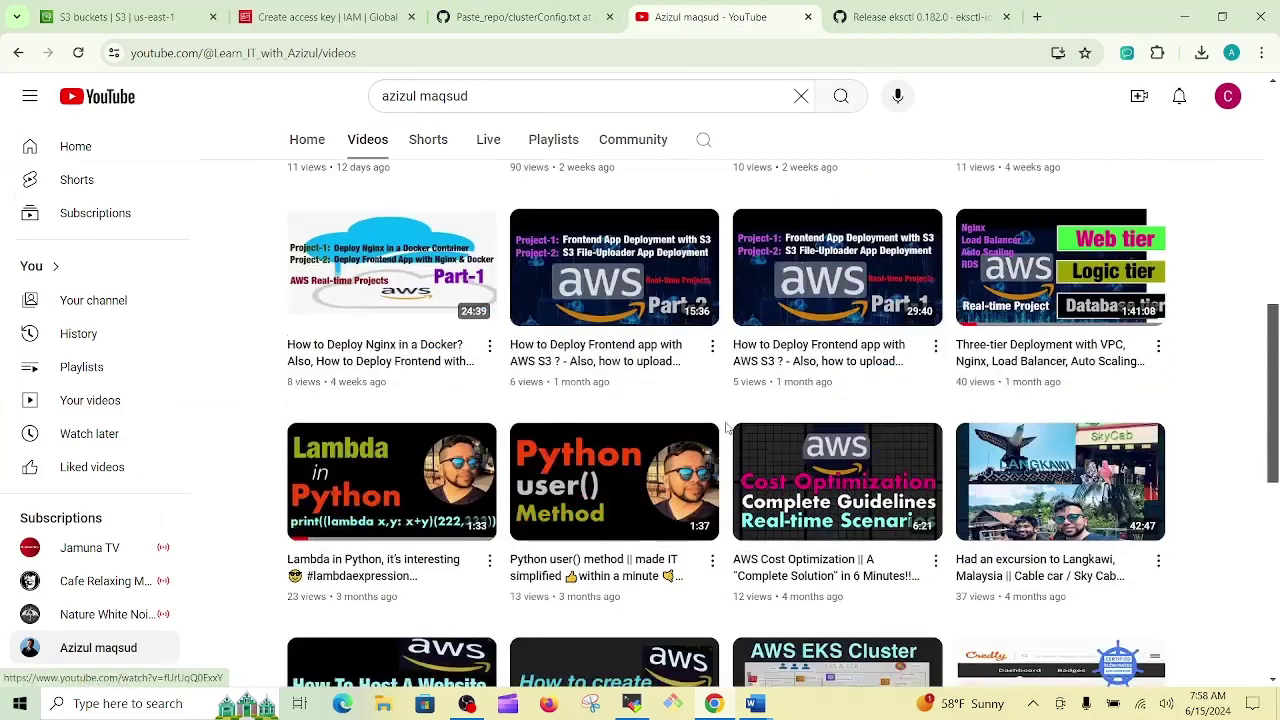
pyautogui.scroll(1, 767, 404)
pyautogui.moveTo(1035, 440)
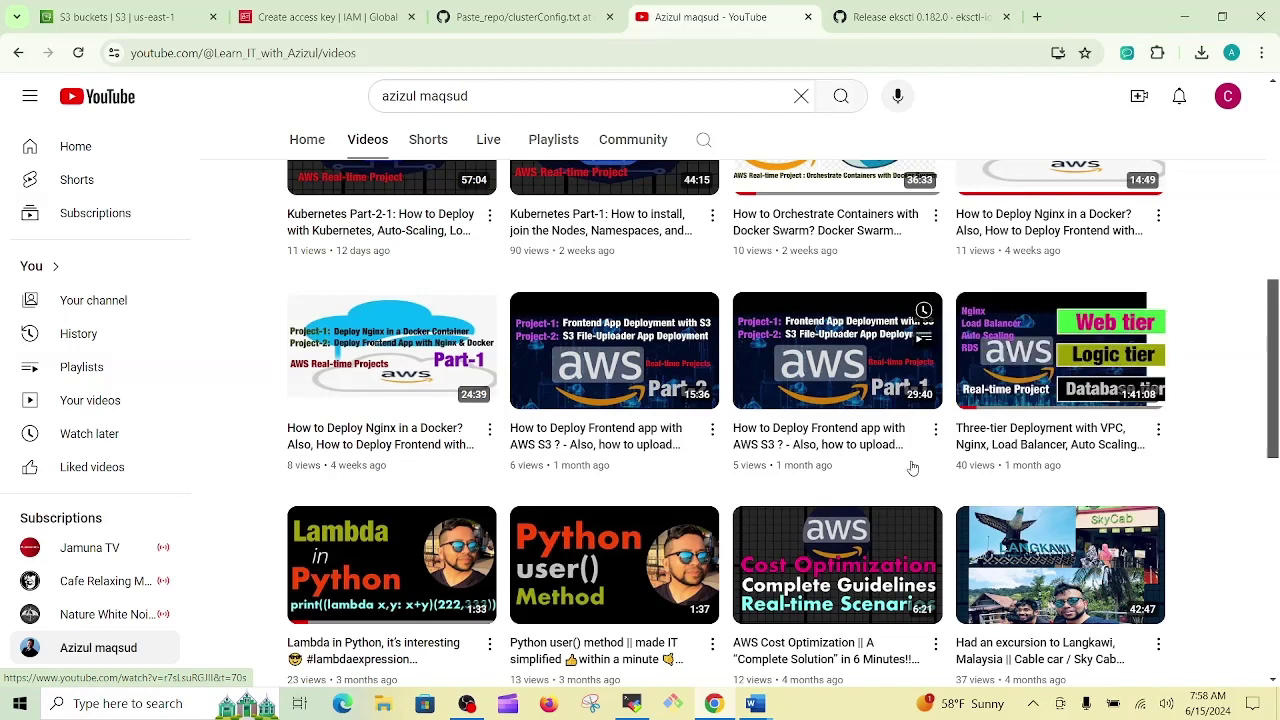
pyautogui.moveTo(792, 459)
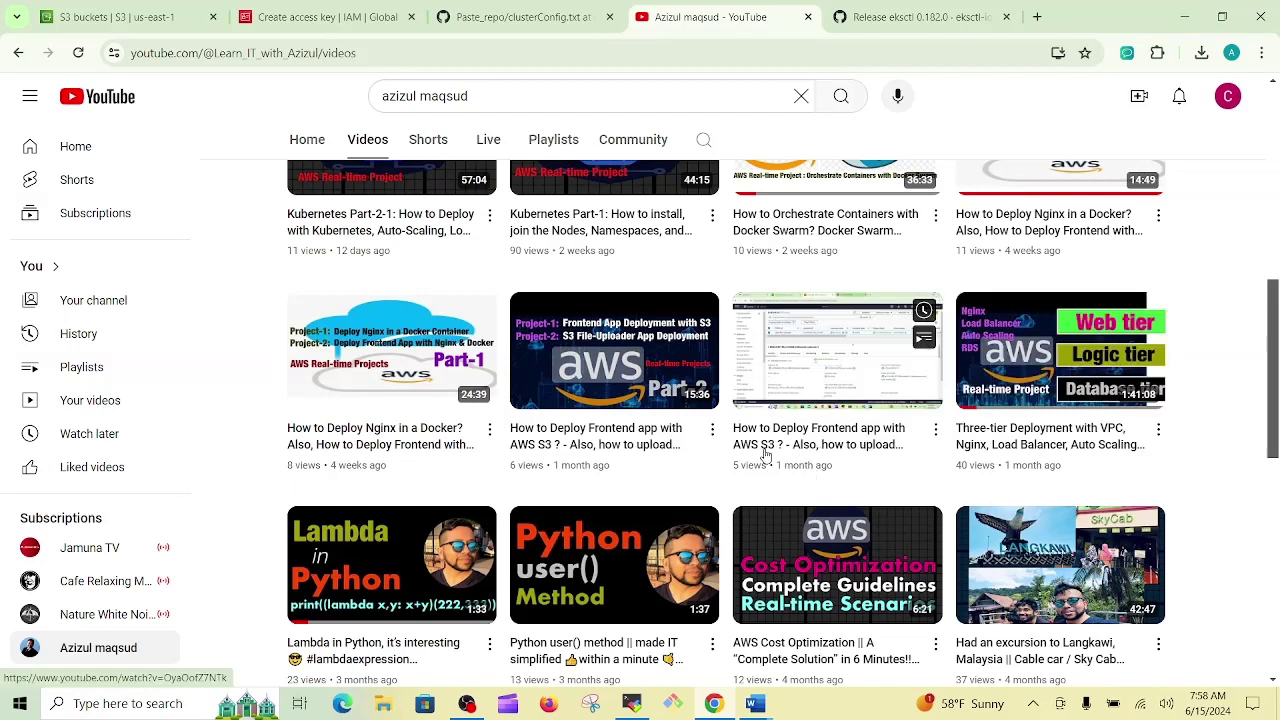
pyautogui.click(631, 703)
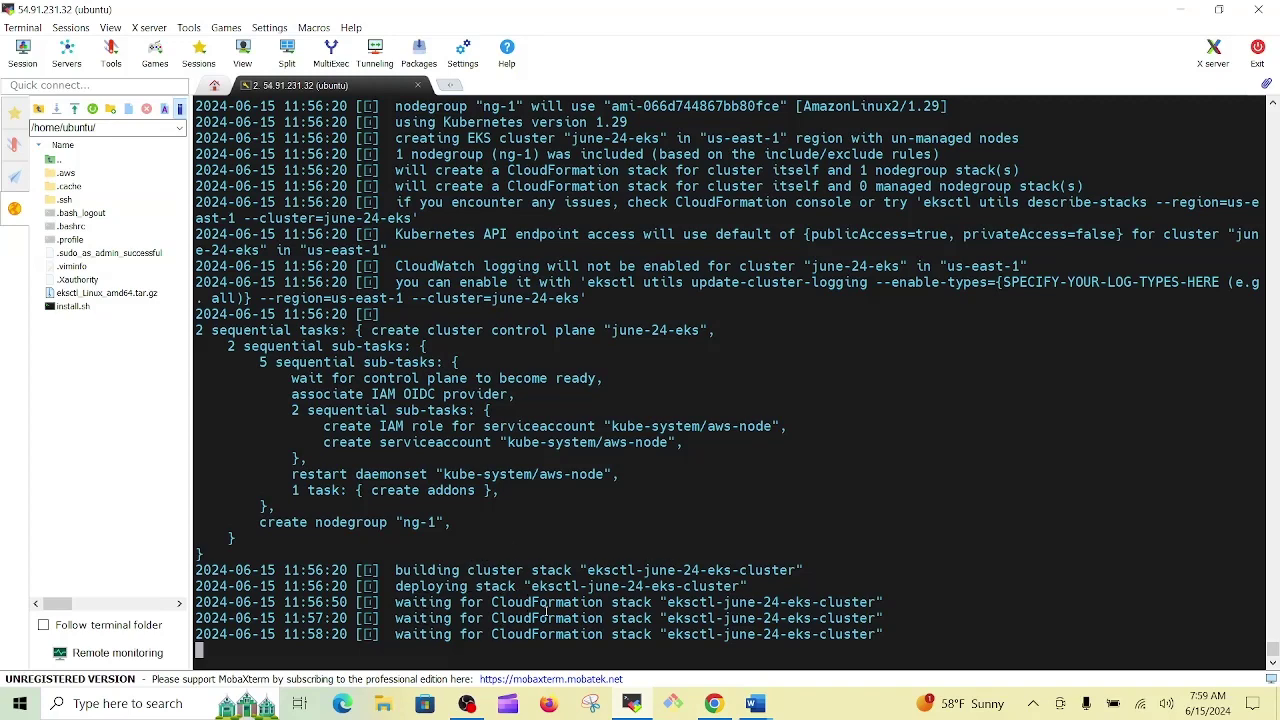
# - Open CloudFormation in the AWS console in Chrome, check the status of the eksctl-june-24-eks-cluster stack, and return to MobaXterm
pyautogui.click(713, 706)
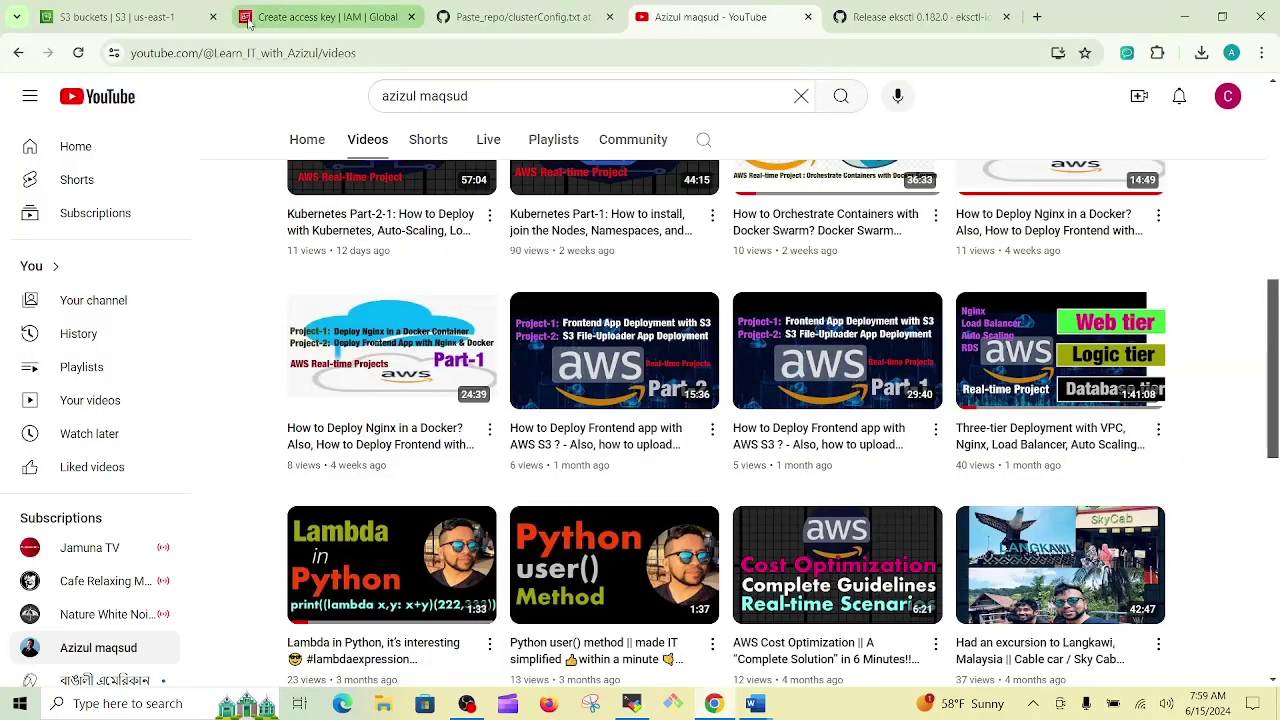
pyautogui.click(300, 30)
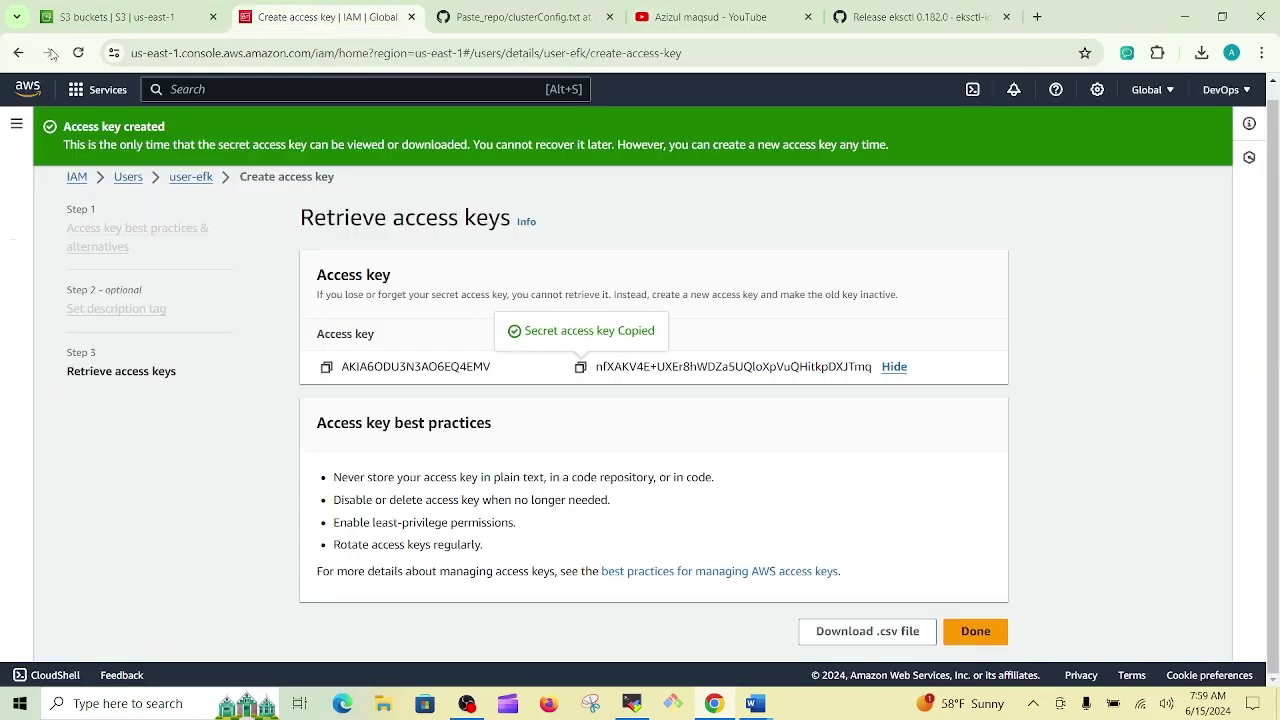
pyautogui.click(101, 89)
pyautogui.scroll(-3, 494, 399)
pyautogui.scroll(3, 443, 297)
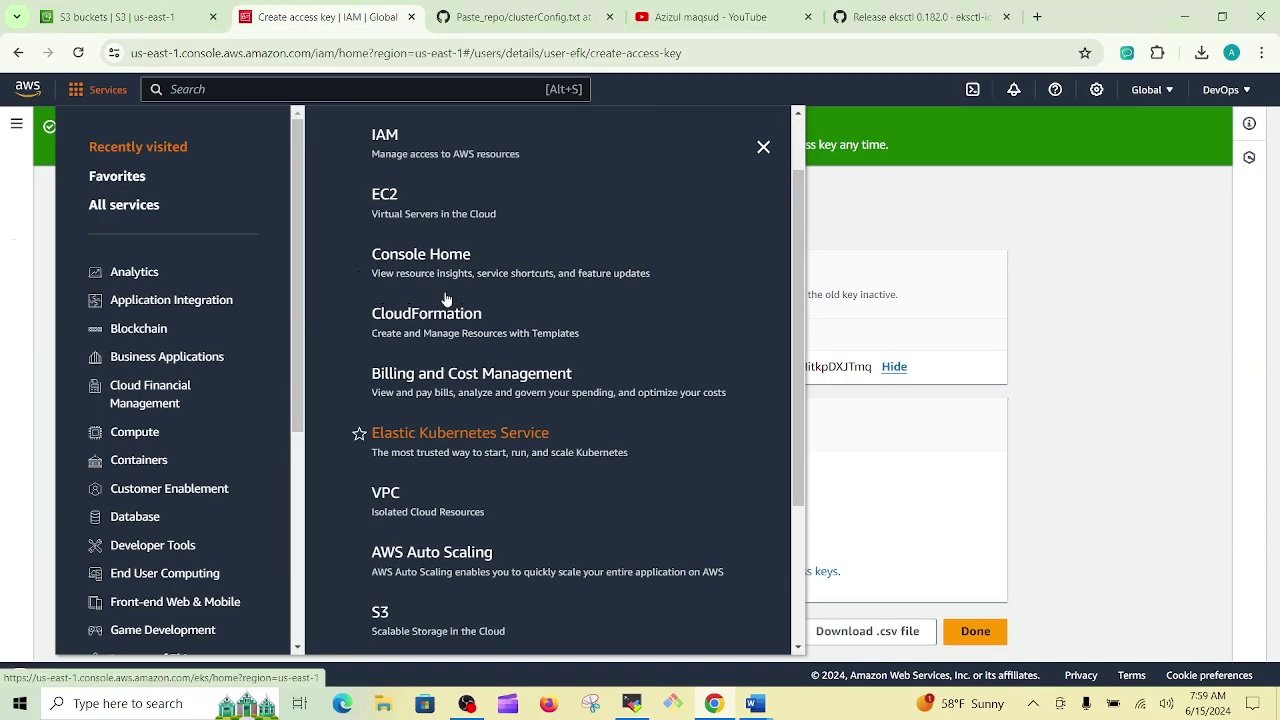
pyautogui.click(436, 314)
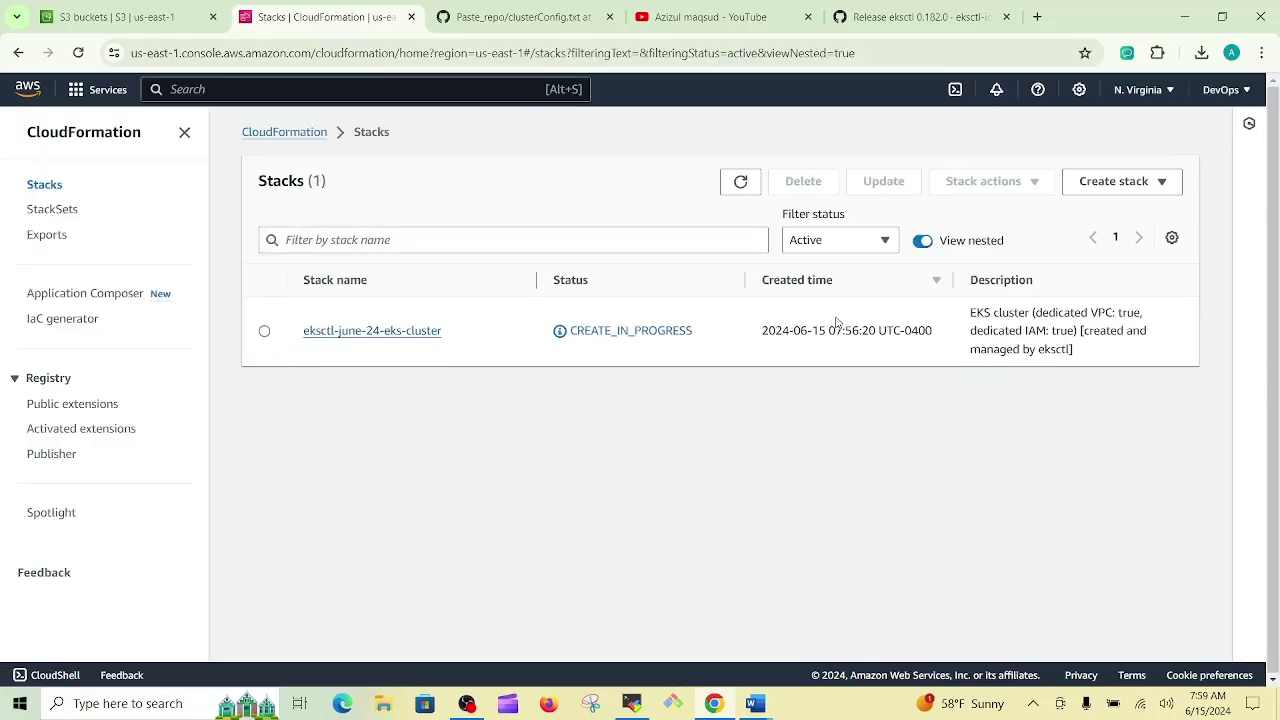
pyautogui.doubleClick(637, 331)
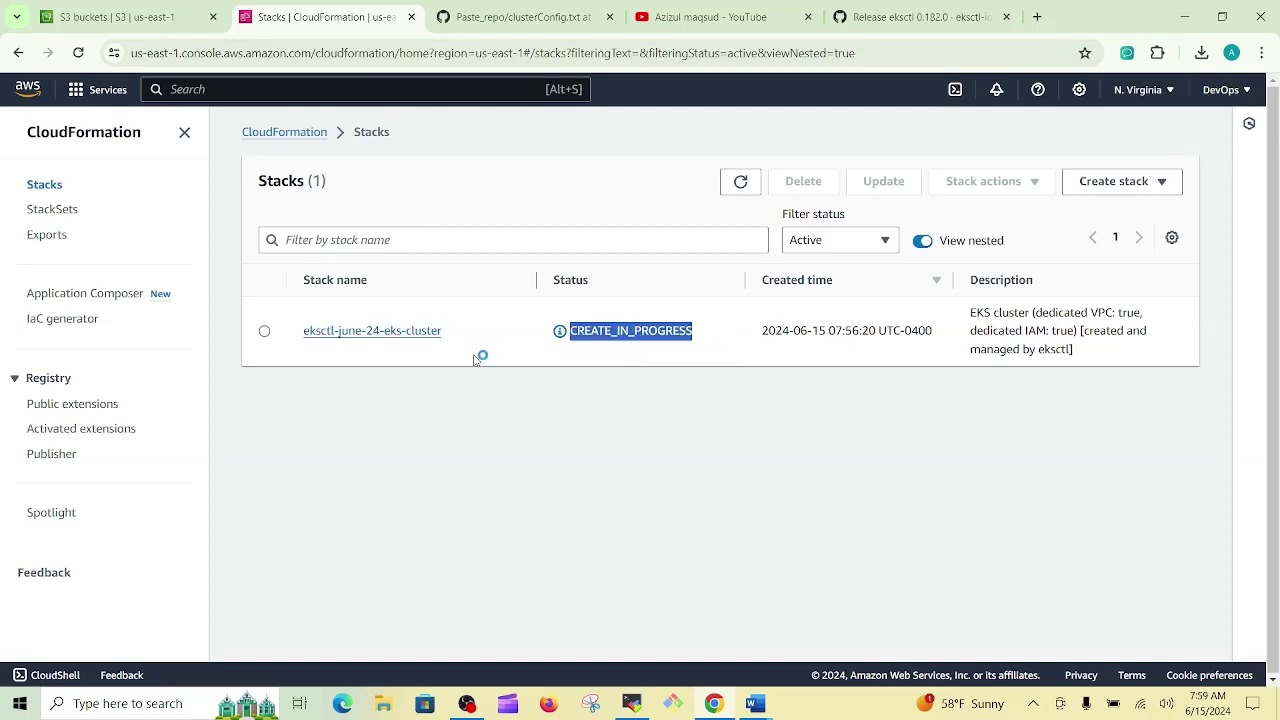
pyautogui.click(631, 703)
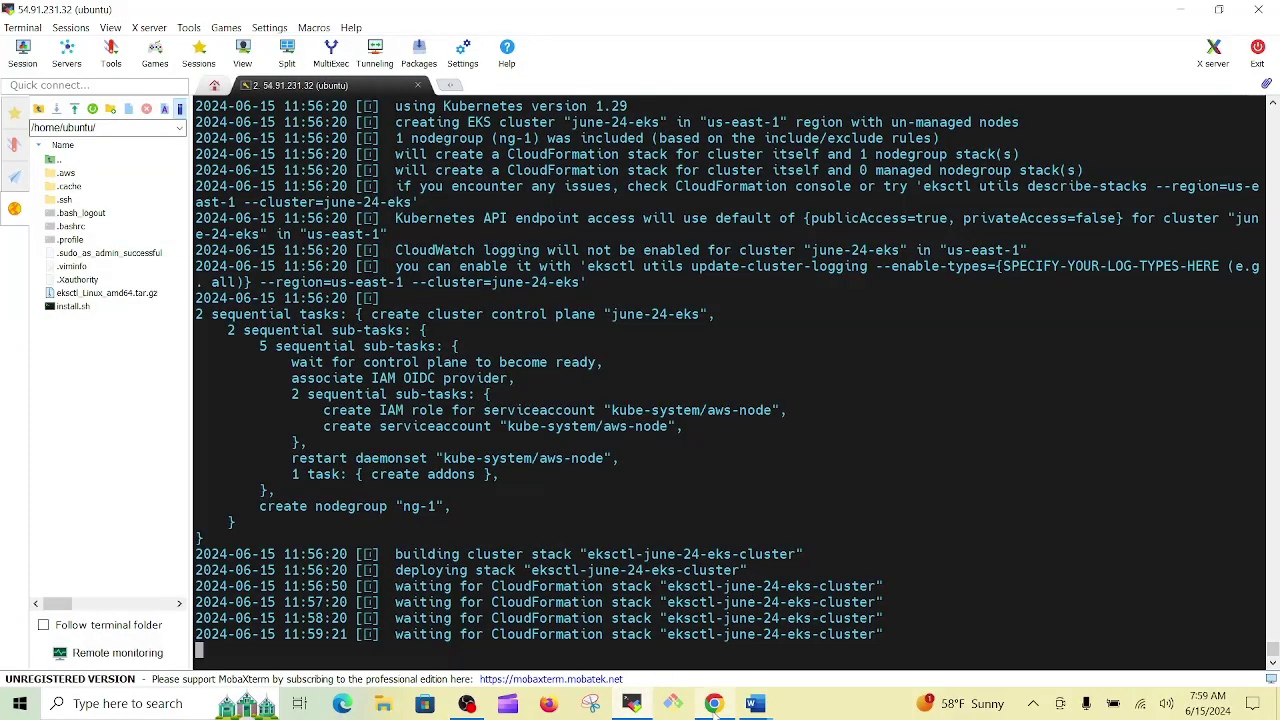
# - Switch to Chrome and examine the Nginx, frontend, three-tier and Kubernetes Part-1 and Part-2-1 videos in the YouTube channel's list
pyautogui.click(713, 703)
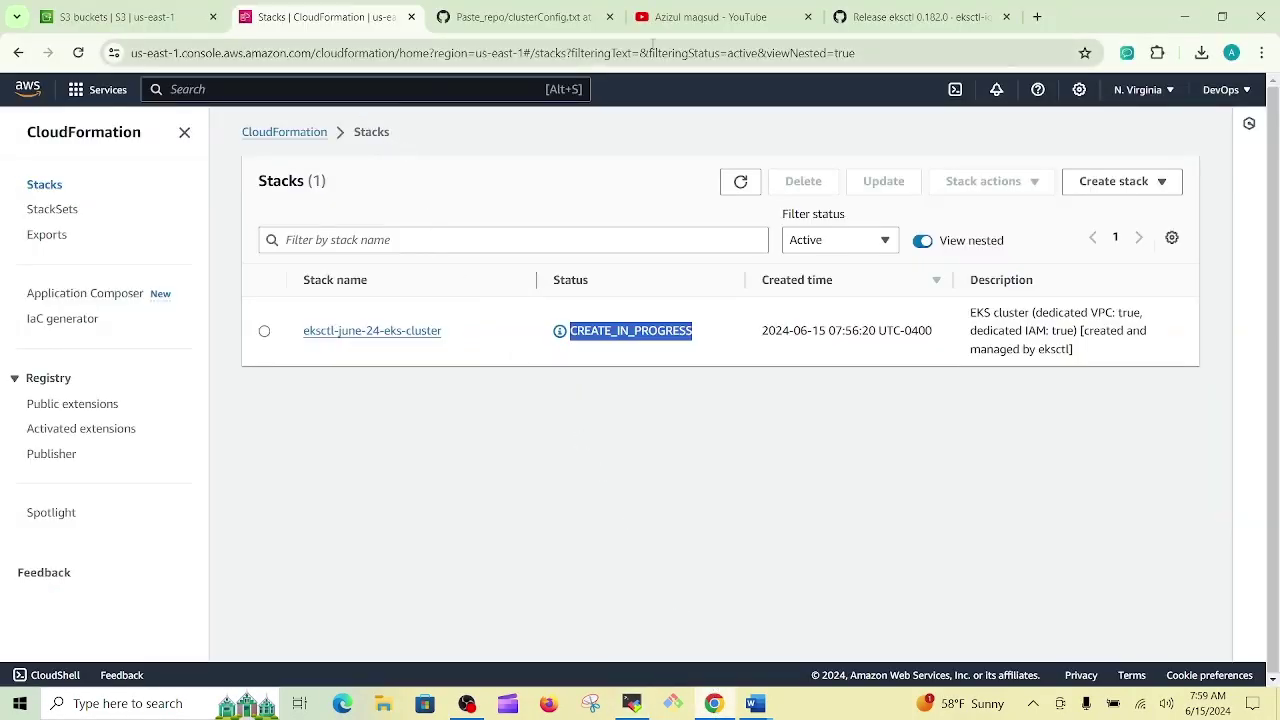
pyautogui.click(710, 17)
pyautogui.scroll(-2, 1208, 484)
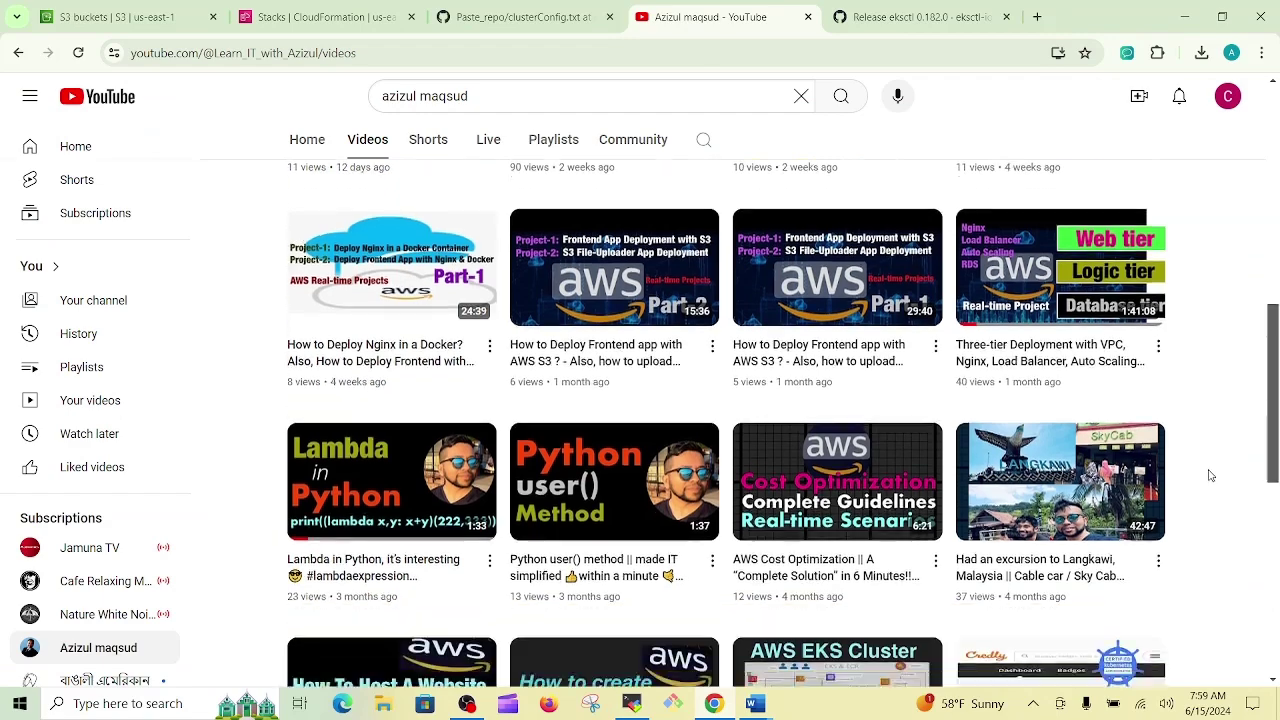
pyautogui.scroll(2, 1209, 478)
pyautogui.scroll(-1, 1210, 474)
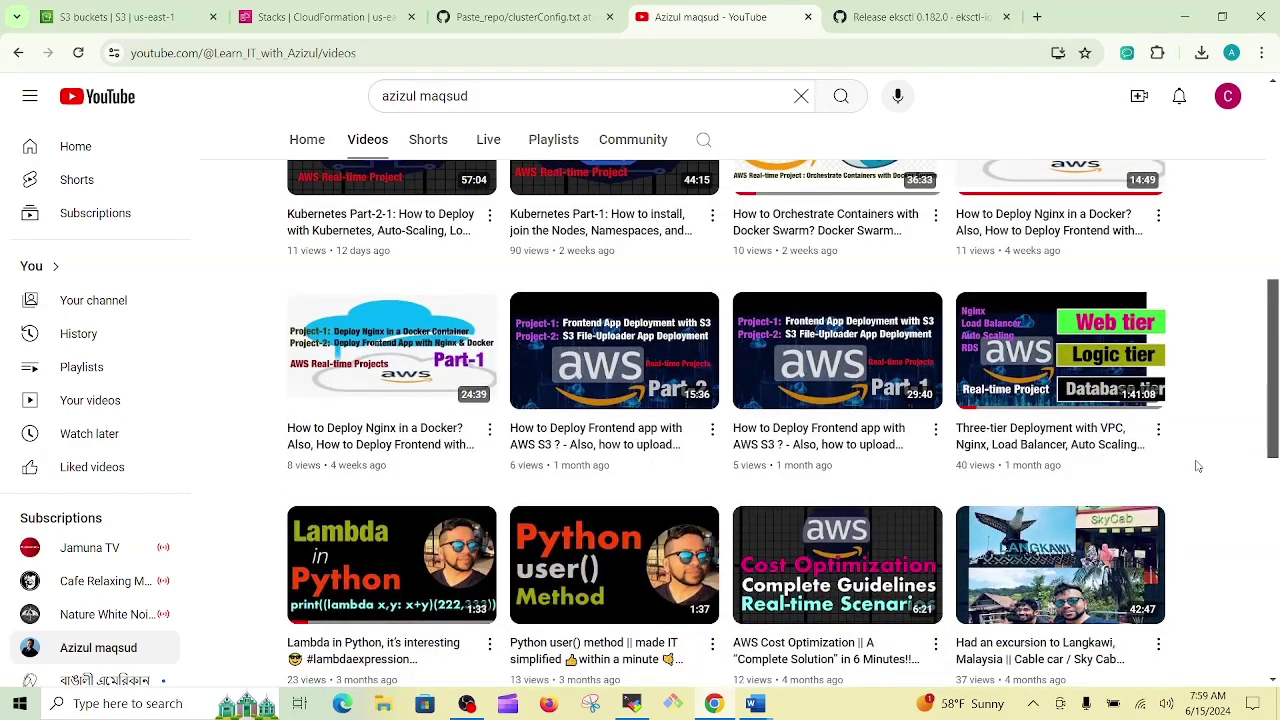
pyautogui.scroll(2, 1197, 466)
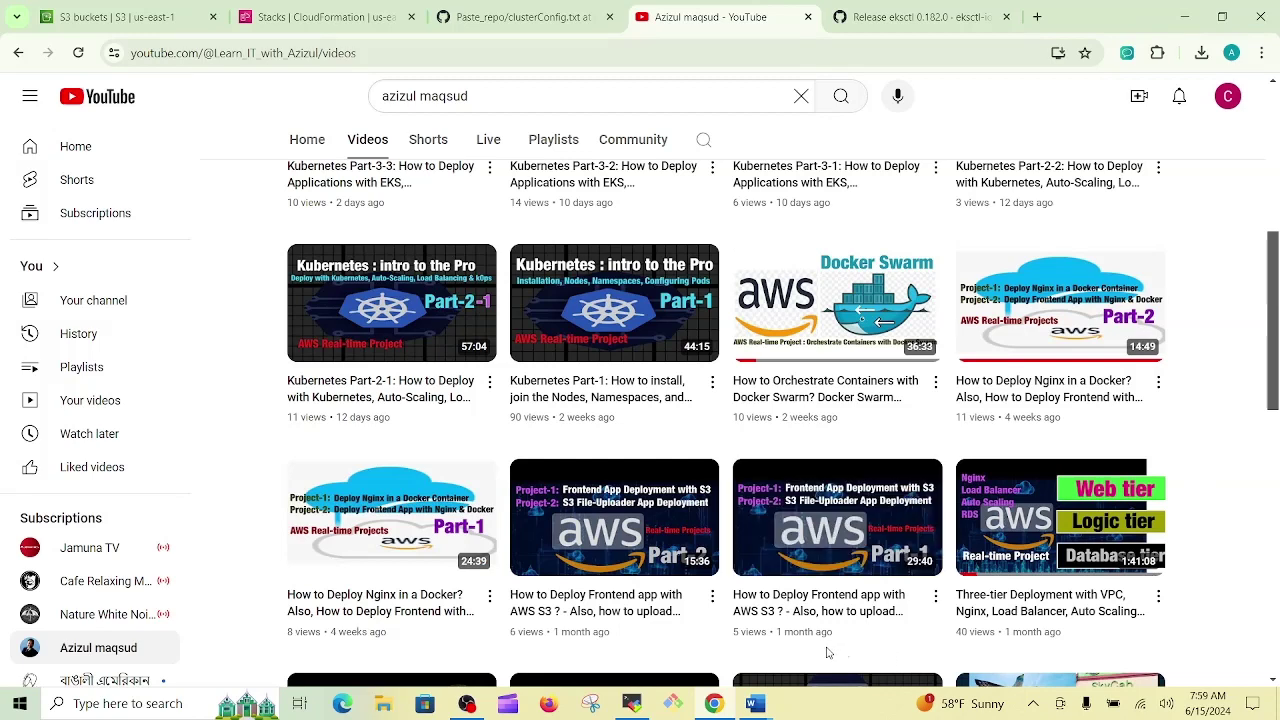
pyautogui.moveTo(840, 605)
pyautogui.moveTo(455, 637)
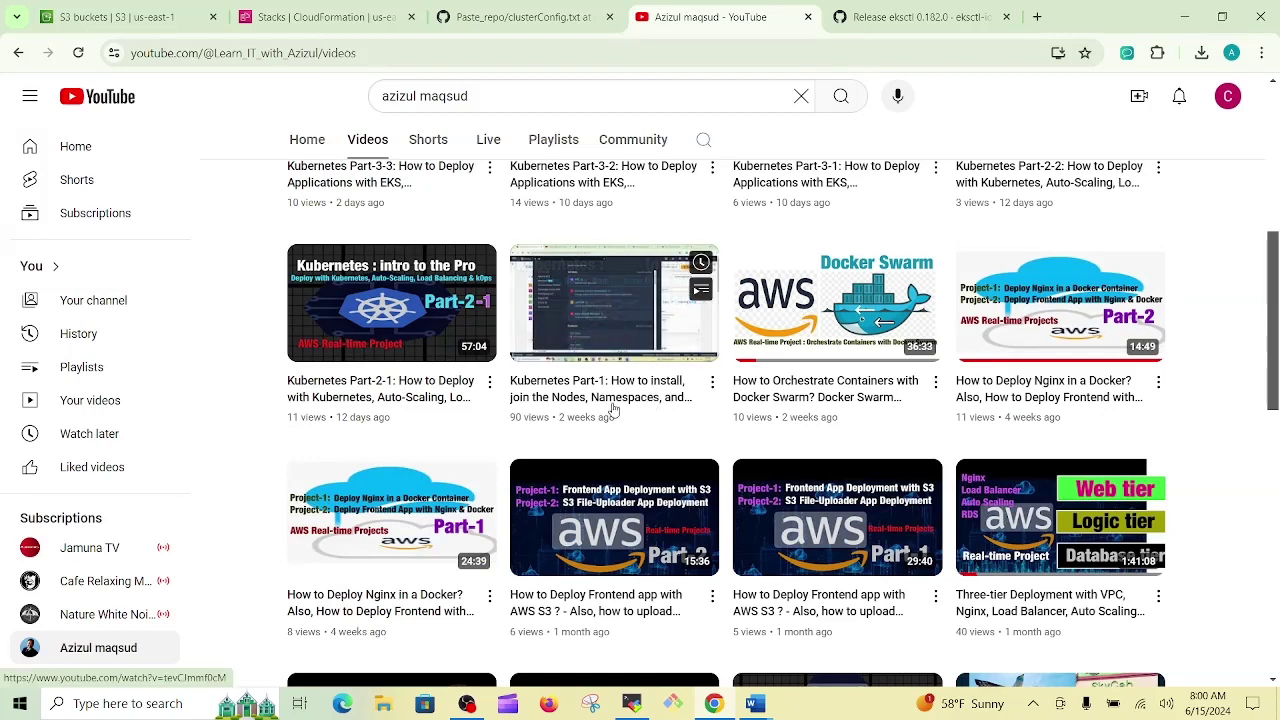
pyautogui.moveTo(451, 424)
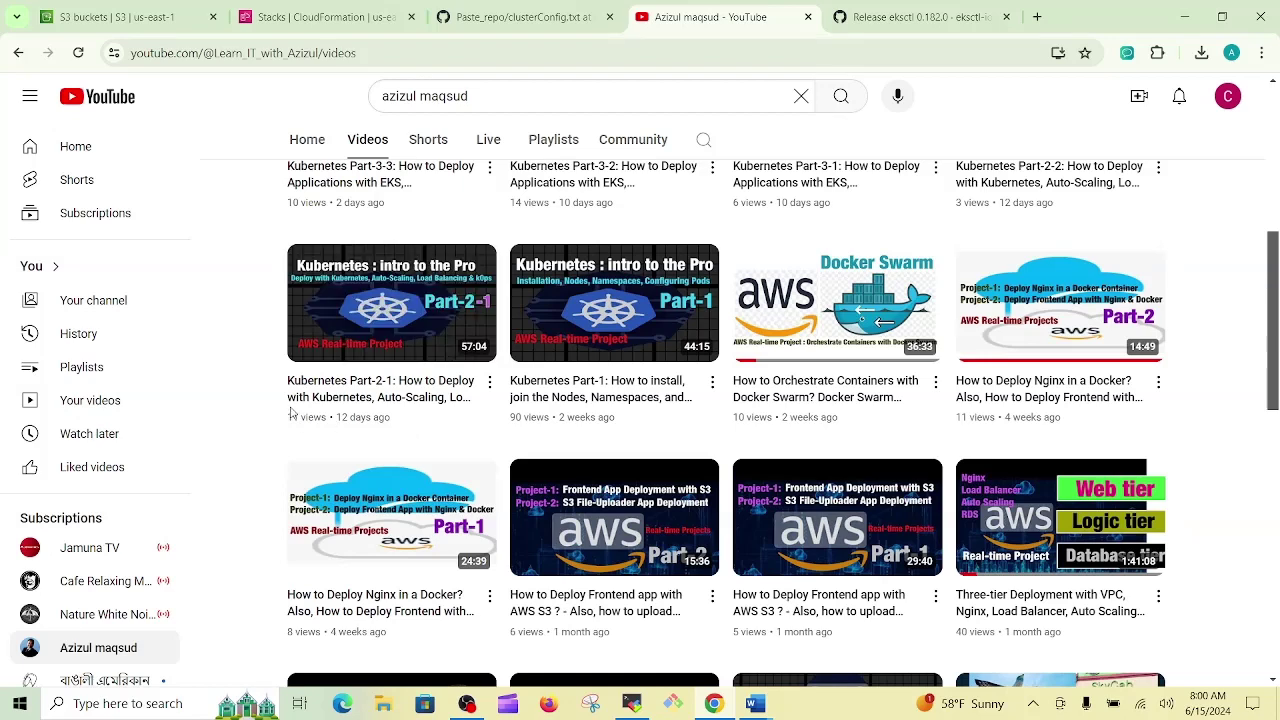
pyautogui.moveTo(350, 410)
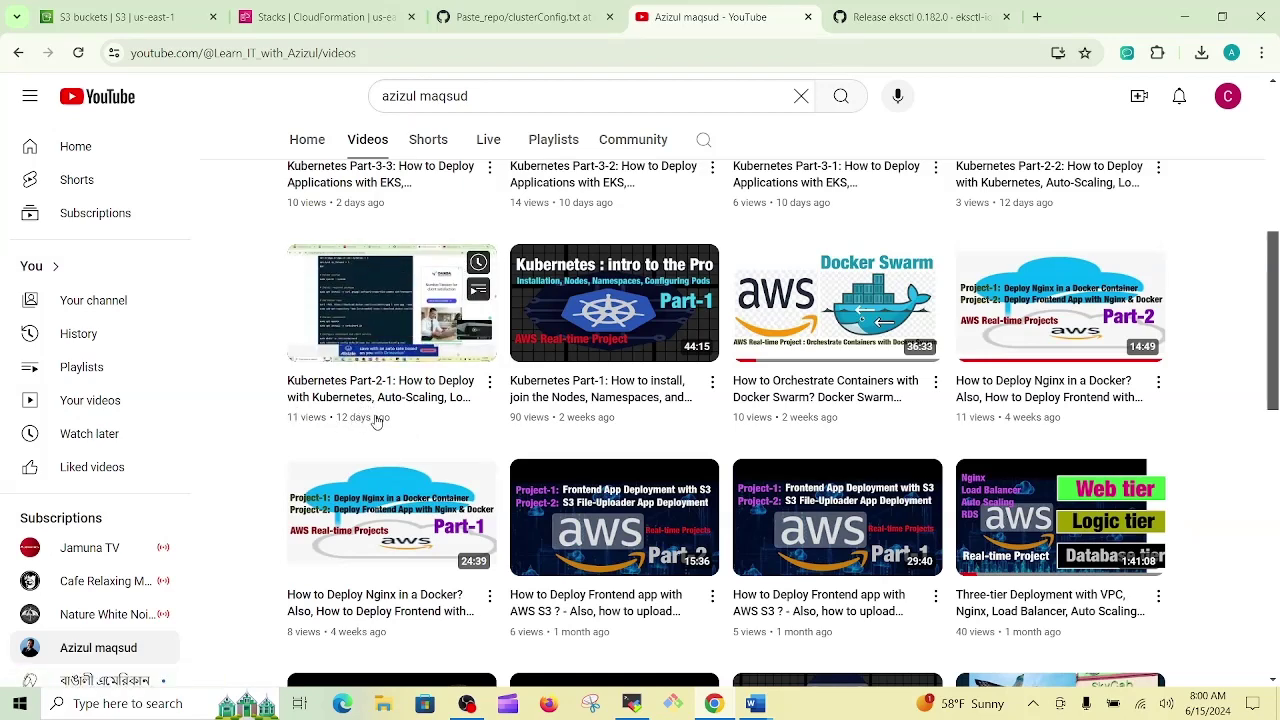
pyautogui.rightClick(380, 419)
pyautogui.click(337, 434)
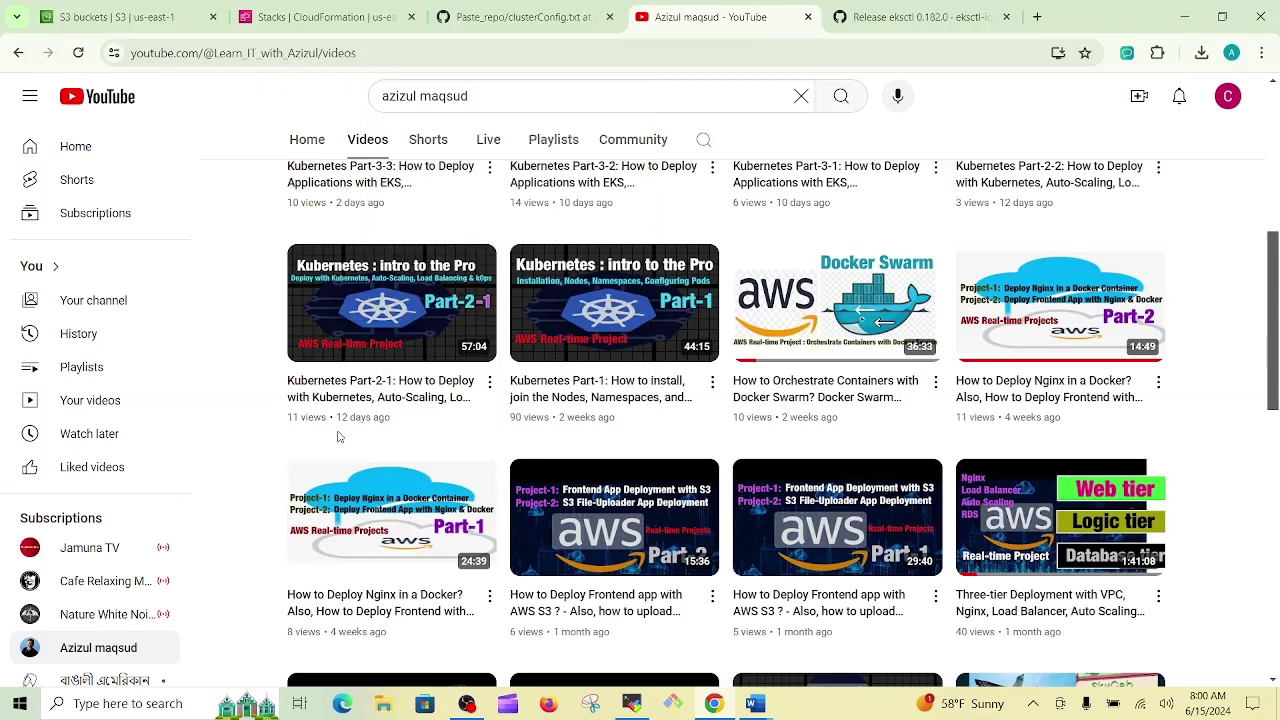
# - Look over the Kubernetes Part-2 and Part-3 videos among the latest uploads on the YouTube channel
pyautogui.scroll(3, 337, 434)
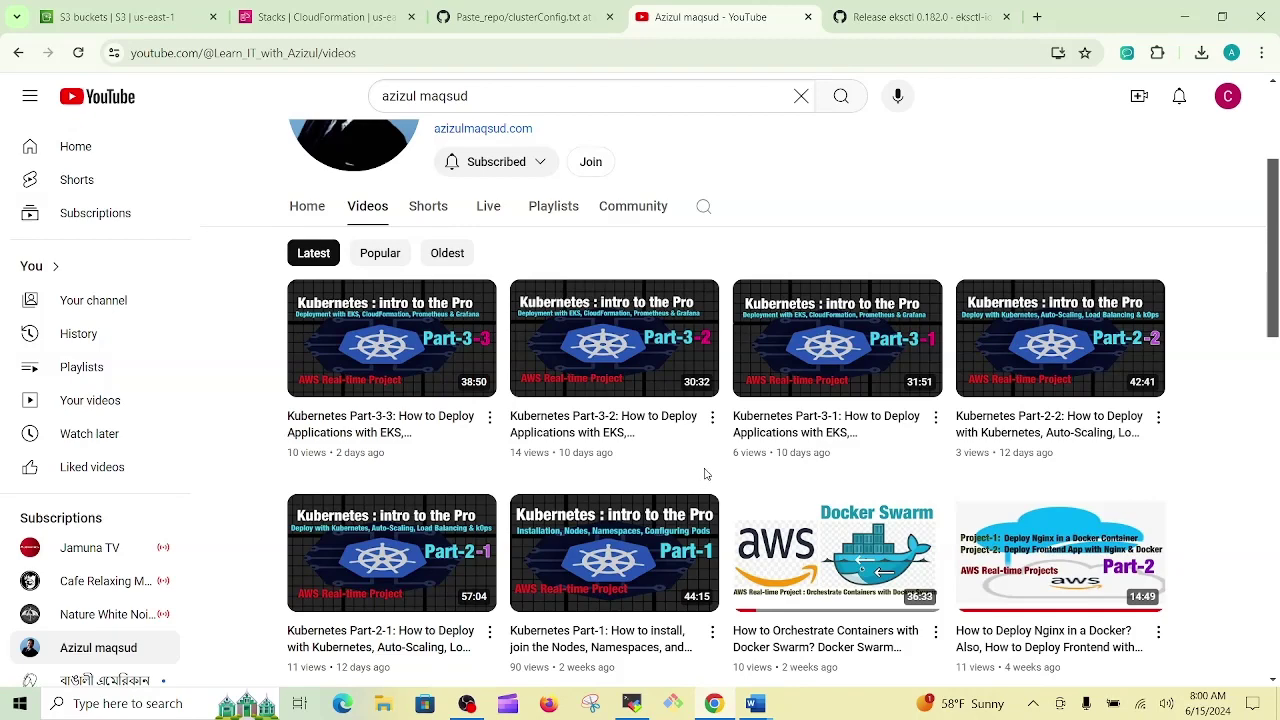
pyautogui.moveTo(923, 452)
pyautogui.scroll(2, 252, 445)
pyautogui.scroll(-2, 250, 447)
pyautogui.scroll(-2, 250, 447)
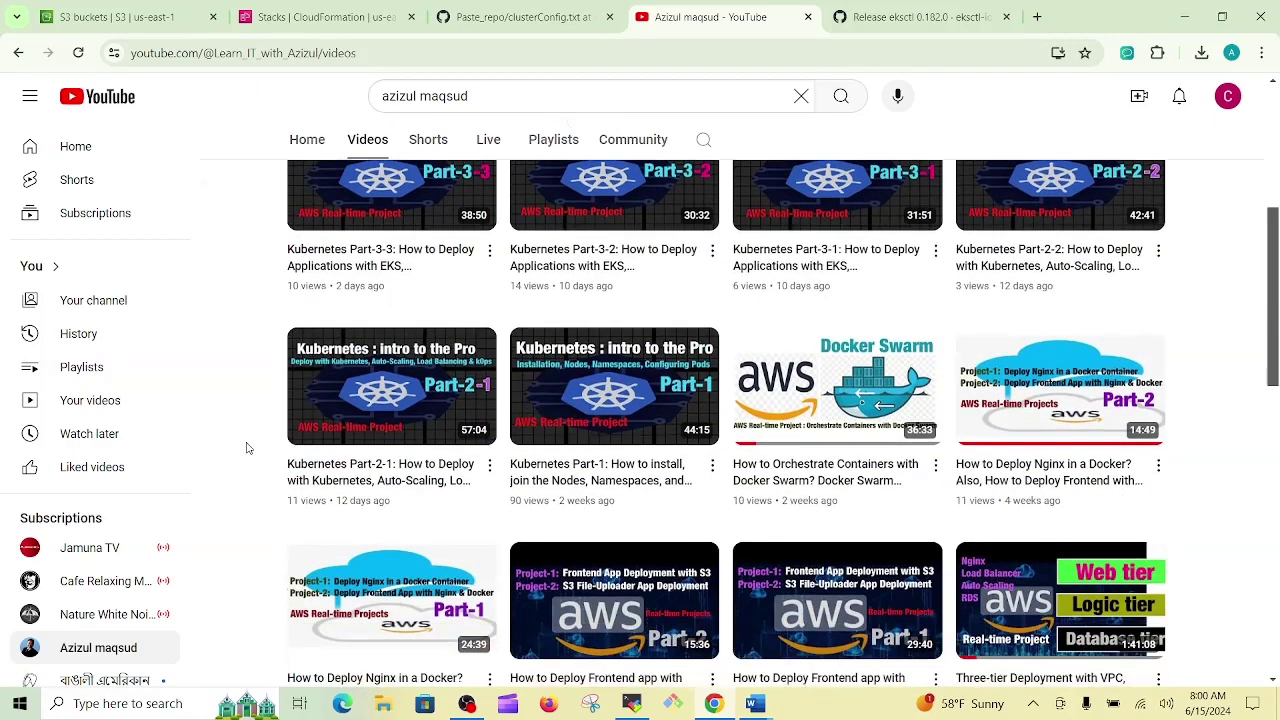
pyautogui.scroll(-2, 248, 450)
pyautogui.scroll(3, 248, 450)
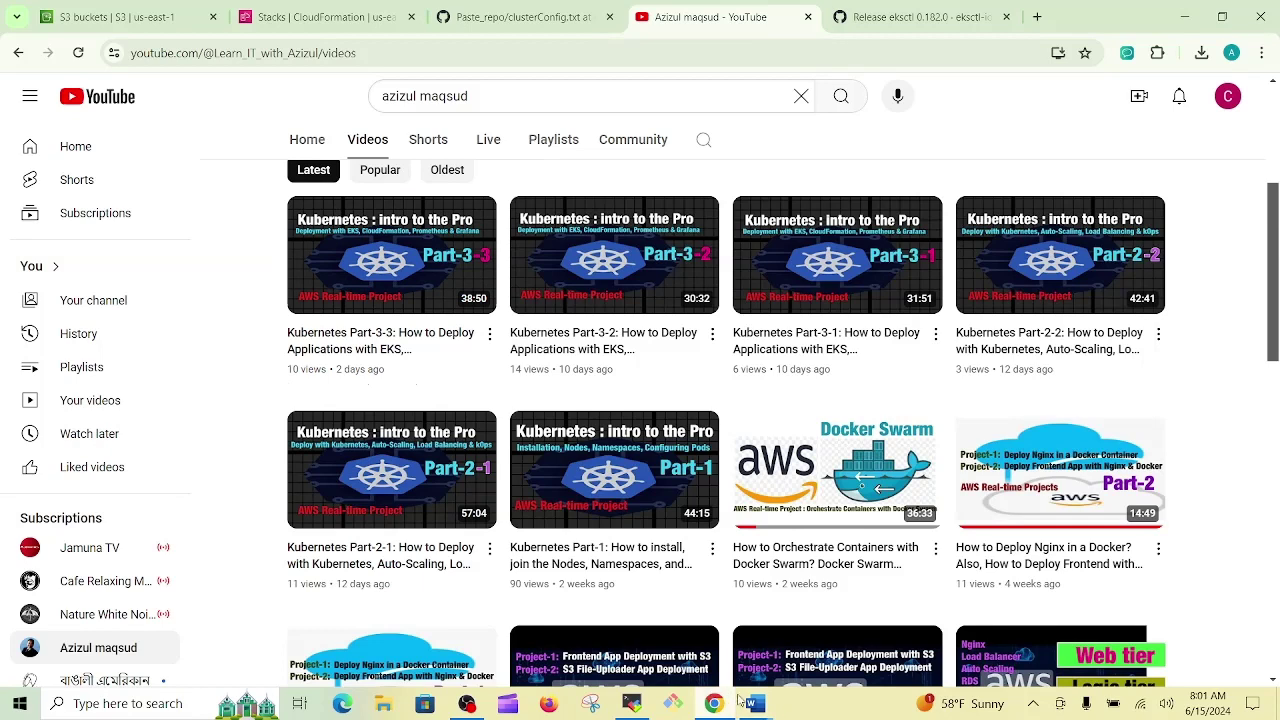
# - Switch to the Word document 4 three-tier with EFK and select the words Best Practices in its title
pyautogui.moveTo(752, 705)
pyautogui.click(797, 635)
pyautogui.scroll(3, 489, 314)
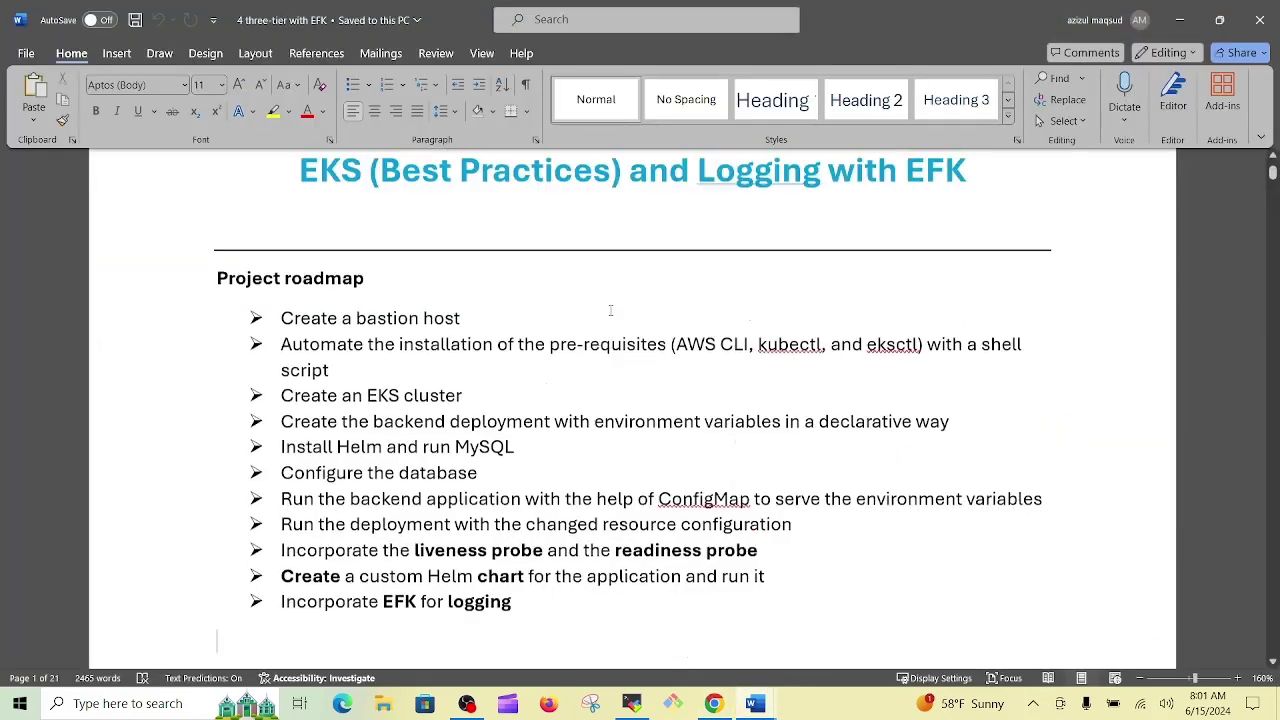
pyautogui.scroll(2, 489, 314)
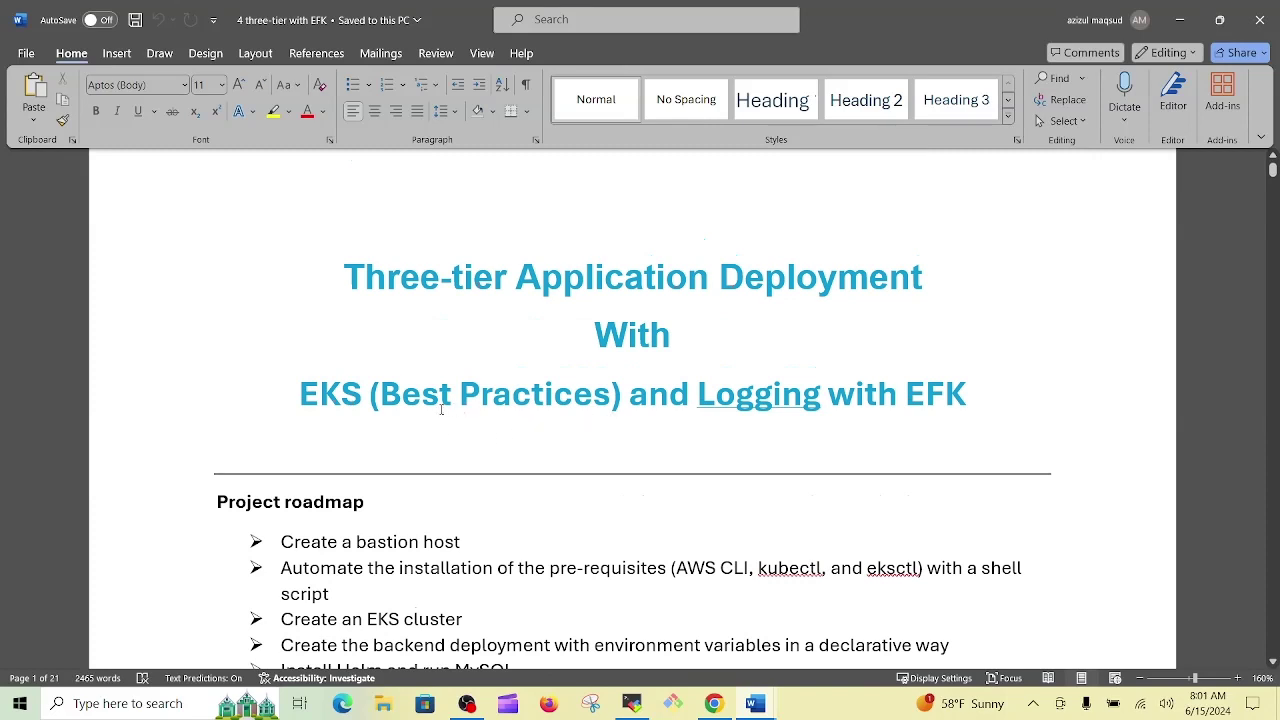
pyautogui.moveTo(381, 393); pyautogui.dragTo(611, 445)
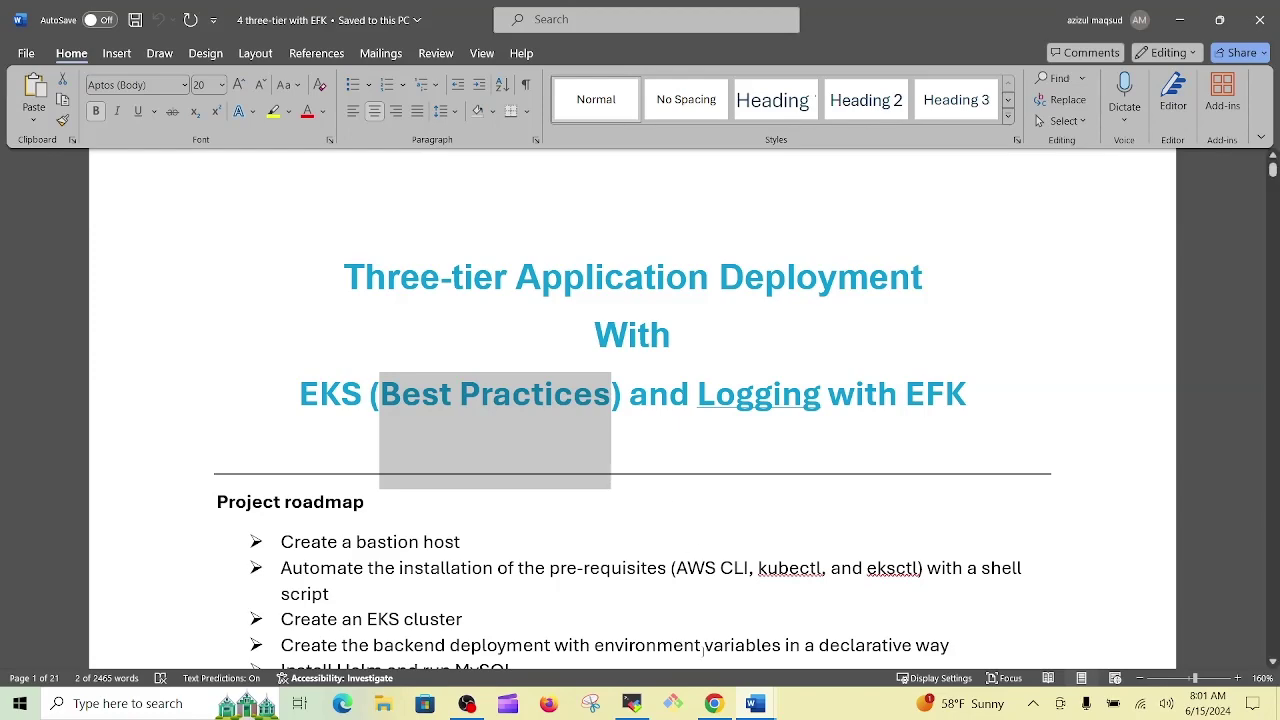
# - Switch to Chrome, go to the root of Paste_repo on GitHub, and open eksctl-install-tools.txt to read the installation commands
pyautogui.click(713, 703)
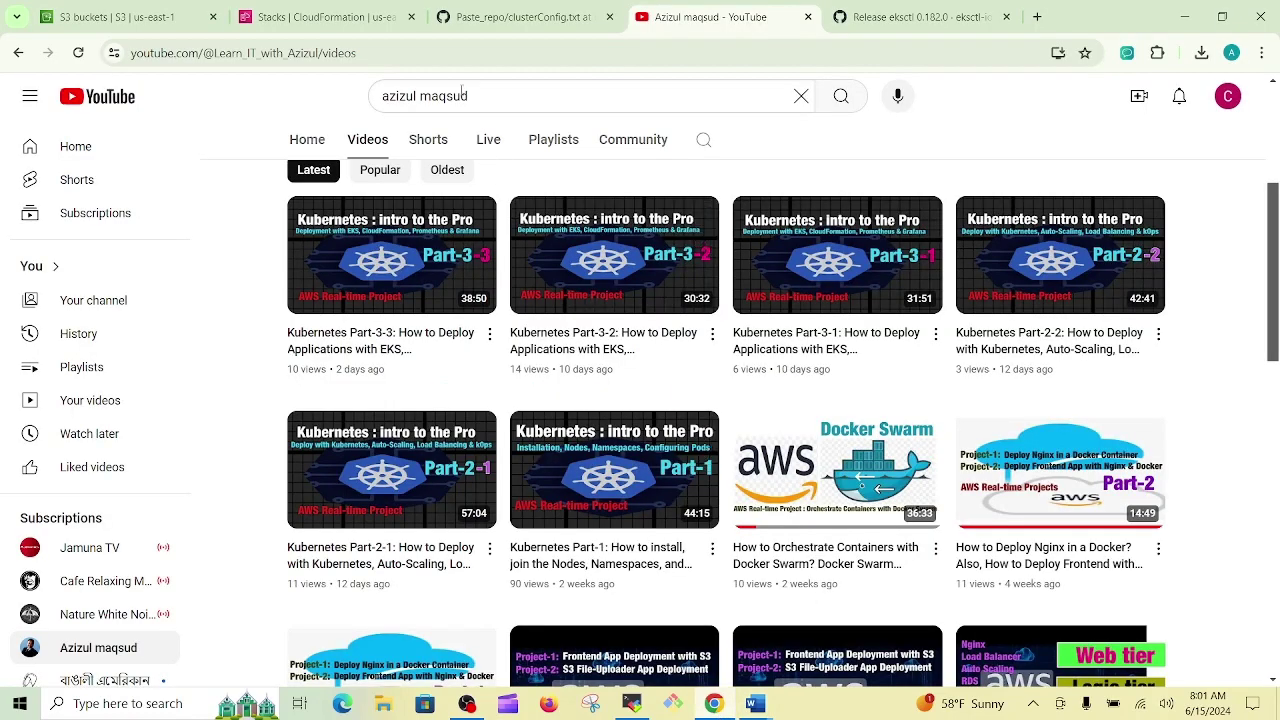
pyautogui.click(550, 17)
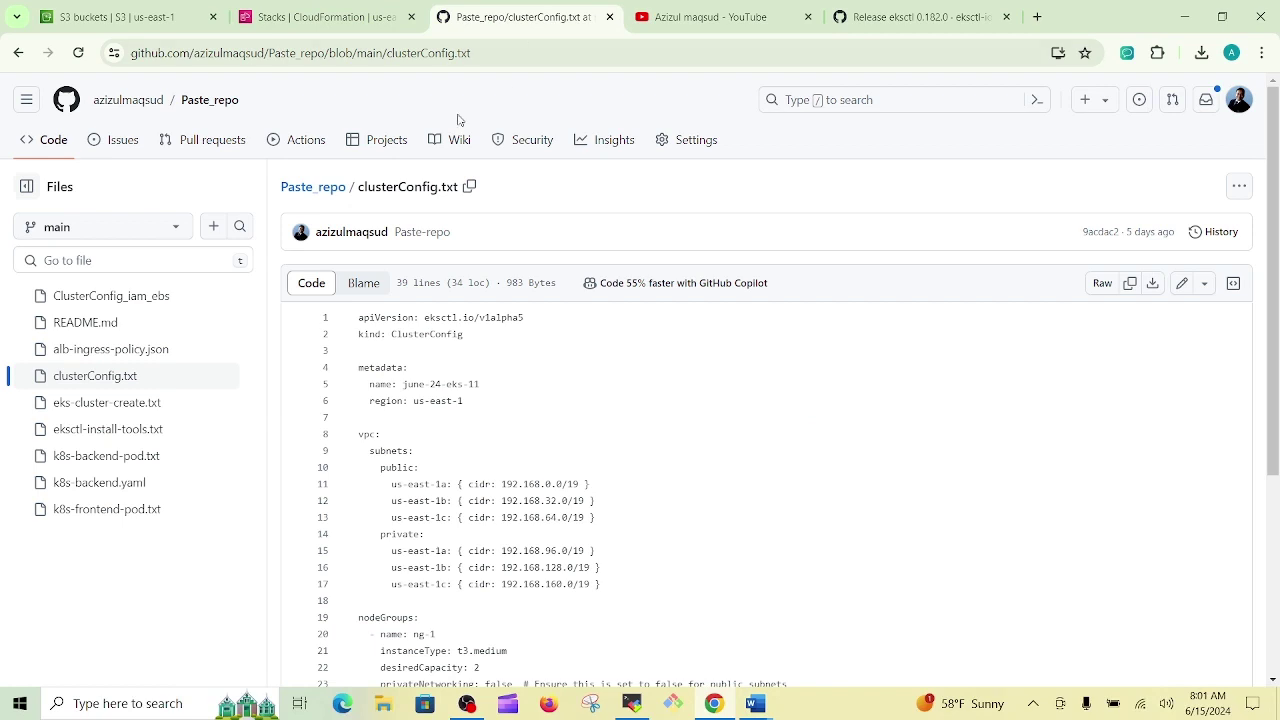
pyautogui.click(325, 190)
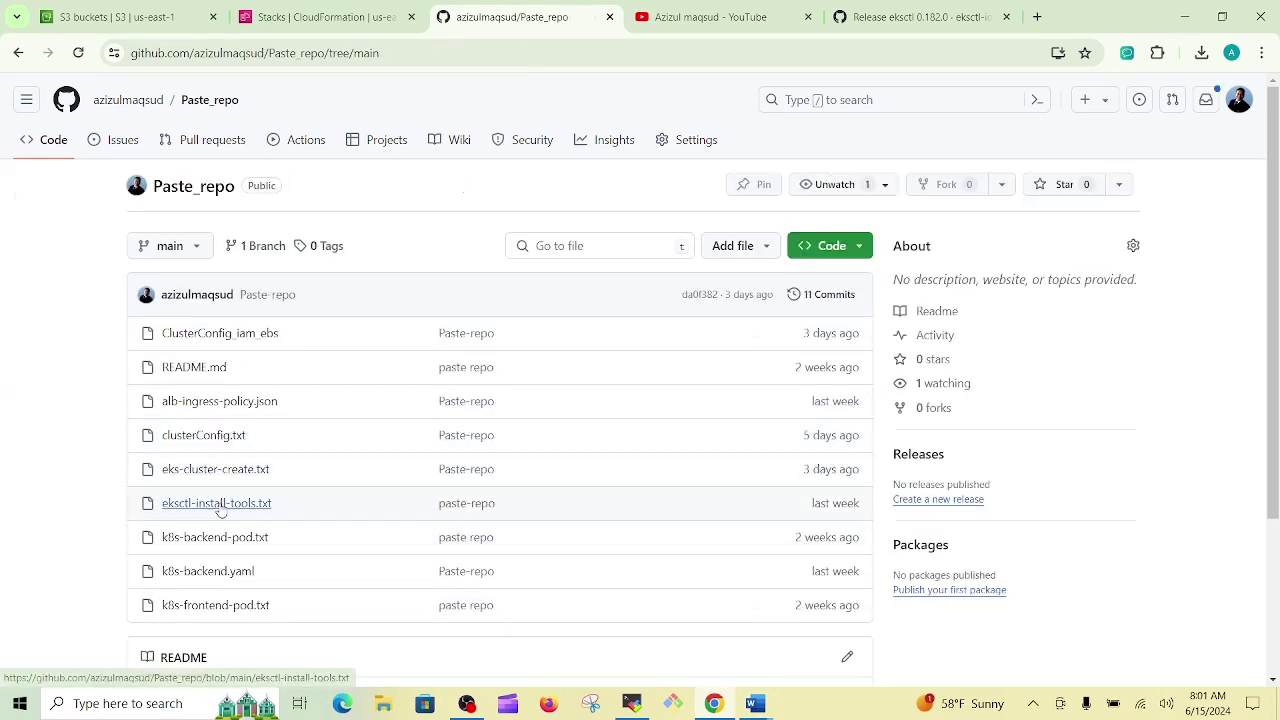
pyautogui.click(218, 503)
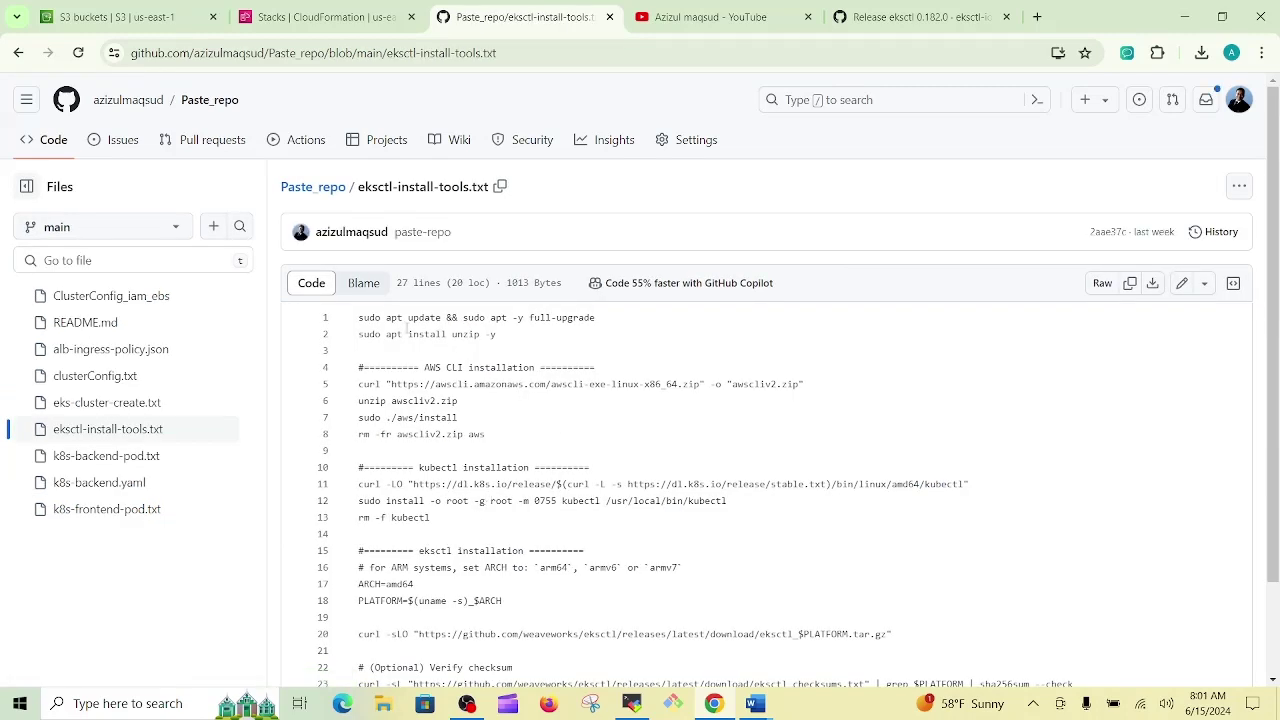
pyautogui.scroll(-2, 505, 385)
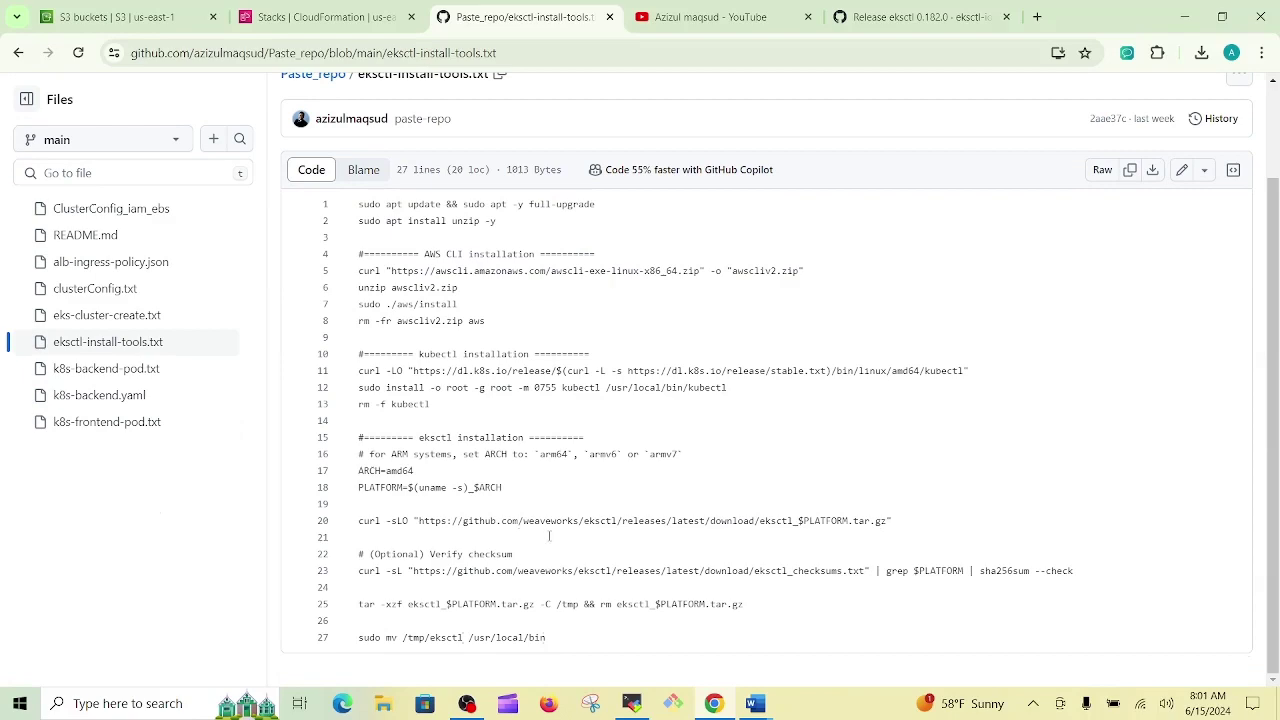
# - Examine the full-upgrade option in the system update command and the unzip installation command in eksctl-install-tools.txt
pyautogui.scroll(2, 549, 536)
pyautogui.scroll(-2, 523, 495)
pyautogui.moveTo(598, 205); pyautogui.dragTo(529, 207)
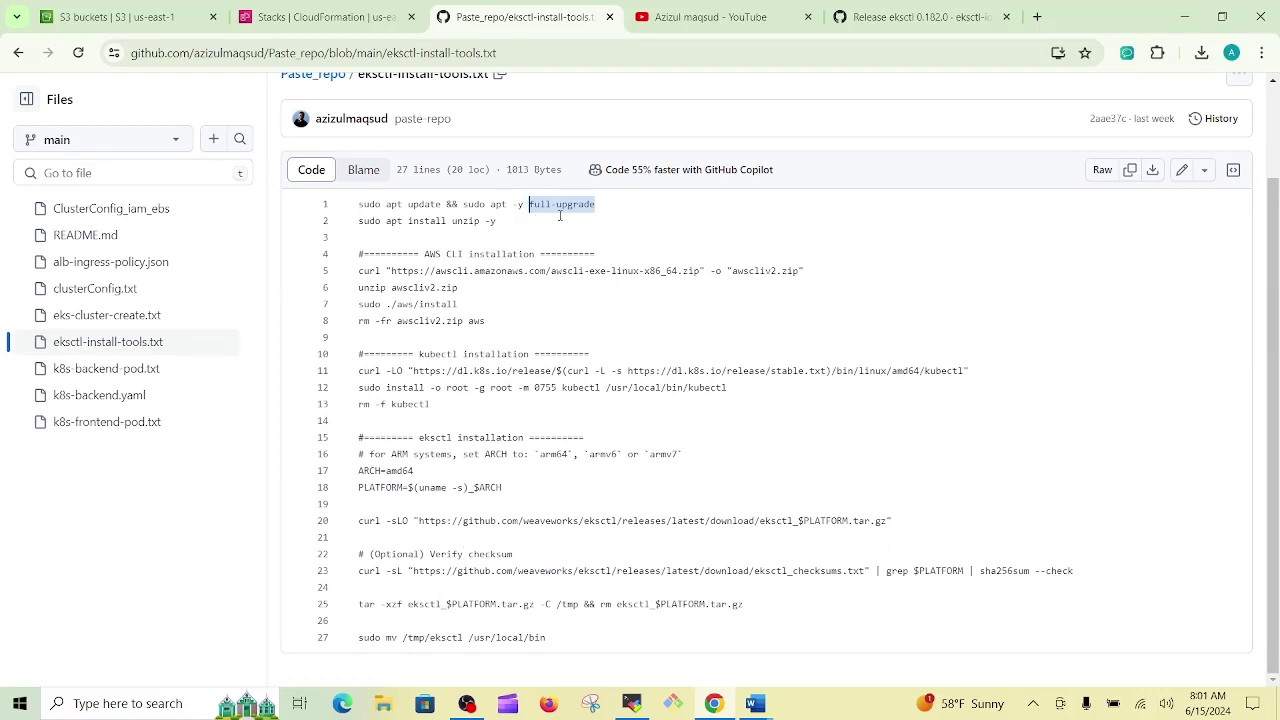
pyautogui.click(553, 206)
pyautogui.moveTo(551, 205); pyautogui.dragTo(530, 205)
pyautogui.click(602, 210)
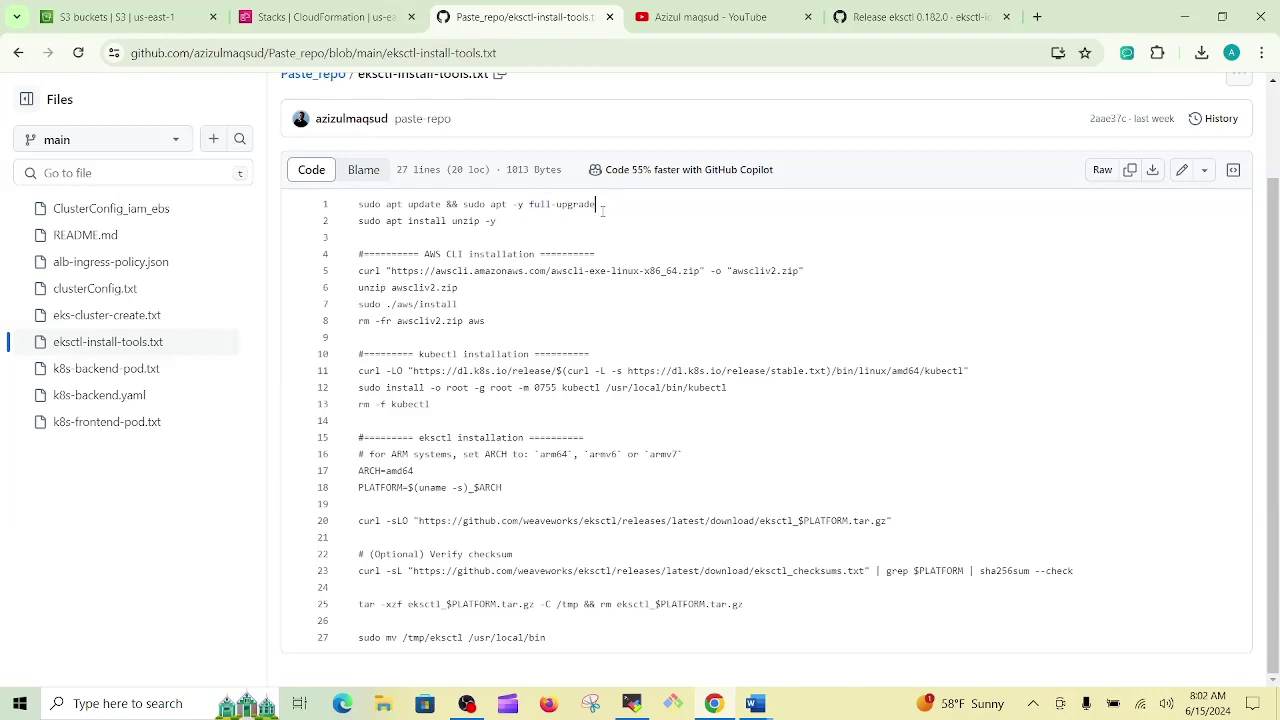
pyautogui.moveTo(527, 208); pyautogui.dragTo(552, 205)
pyautogui.click(432, 222)
pyautogui.moveTo(452, 222); pyautogui.dragTo(520, 226)
pyautogui.click(522, 227)
pyautogui.click(524, 237)
# - Examine the optional eksctl checksum verification command, including its eksctl_checksums.txt download link
pyautogui.click(755, 571)
pyautogui.hotkey('shift', 'Right')
pyautogui.hotkey('shift', 'Right')
pyautogui.hotkey('shift', 'Right')
pyautogui.hotkey('shift', 'Right')
pyautogui.hotkey('shift', 'Right')
pyautogui.hotkey('shift', 'Right')
pyautogui.hotkey('shift', 'Right')
pyautogui.moveTo(460, 571); pyautogui.dragTo(676, 590)
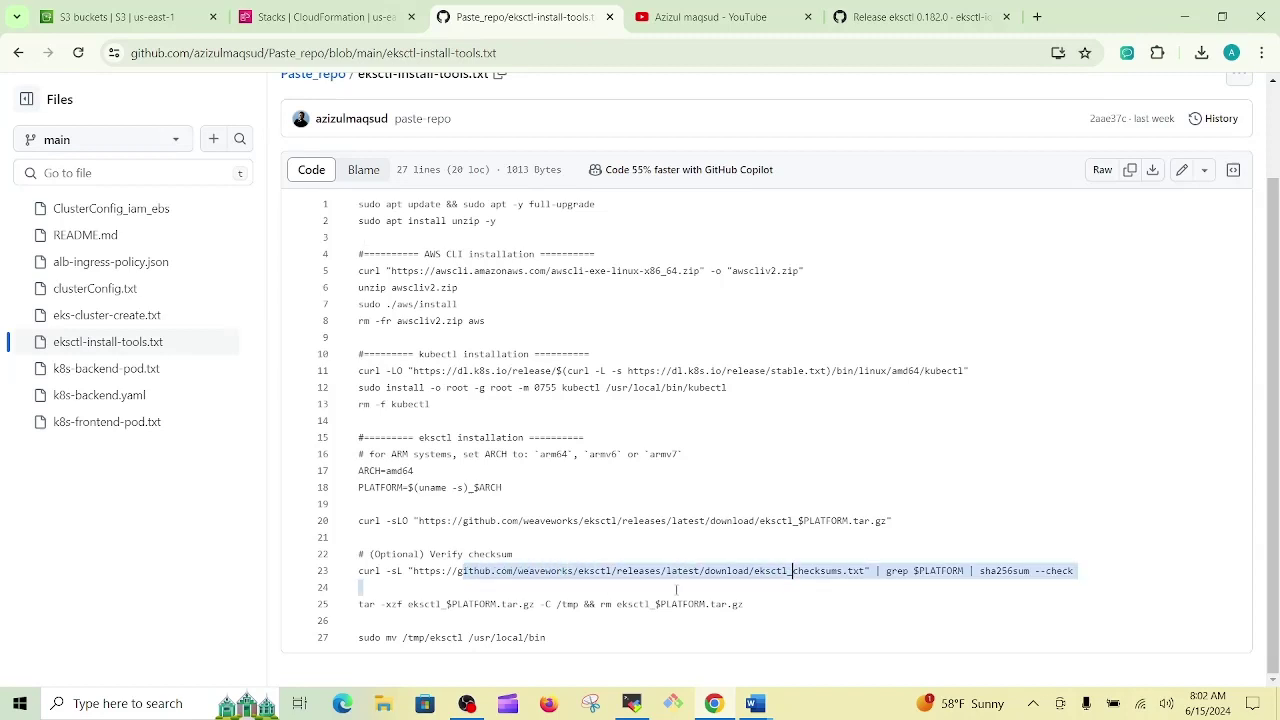
pyautogui.click(735, 604)
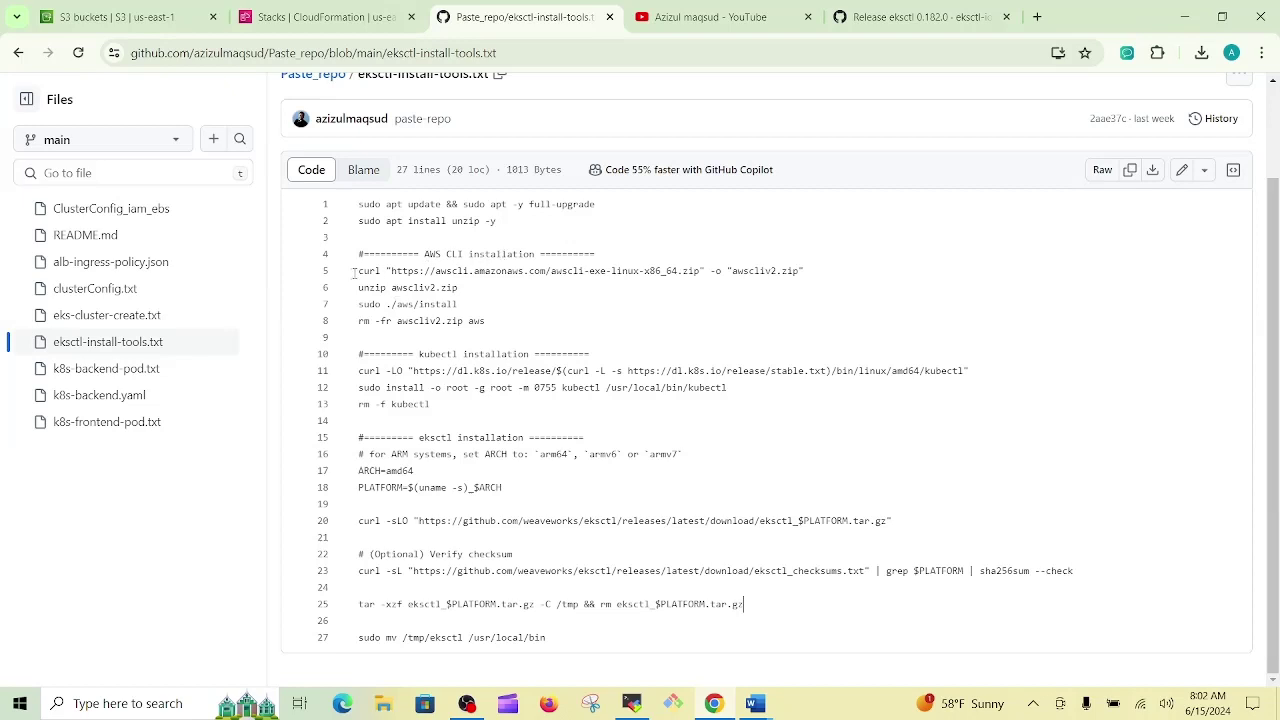
# - Read through the AWS CLI installation commands, especially the one that removes awscliv2.zip and the aws folder
pyautogui.moveTo(354, 272); pyautogui.dragTo(514, 323)
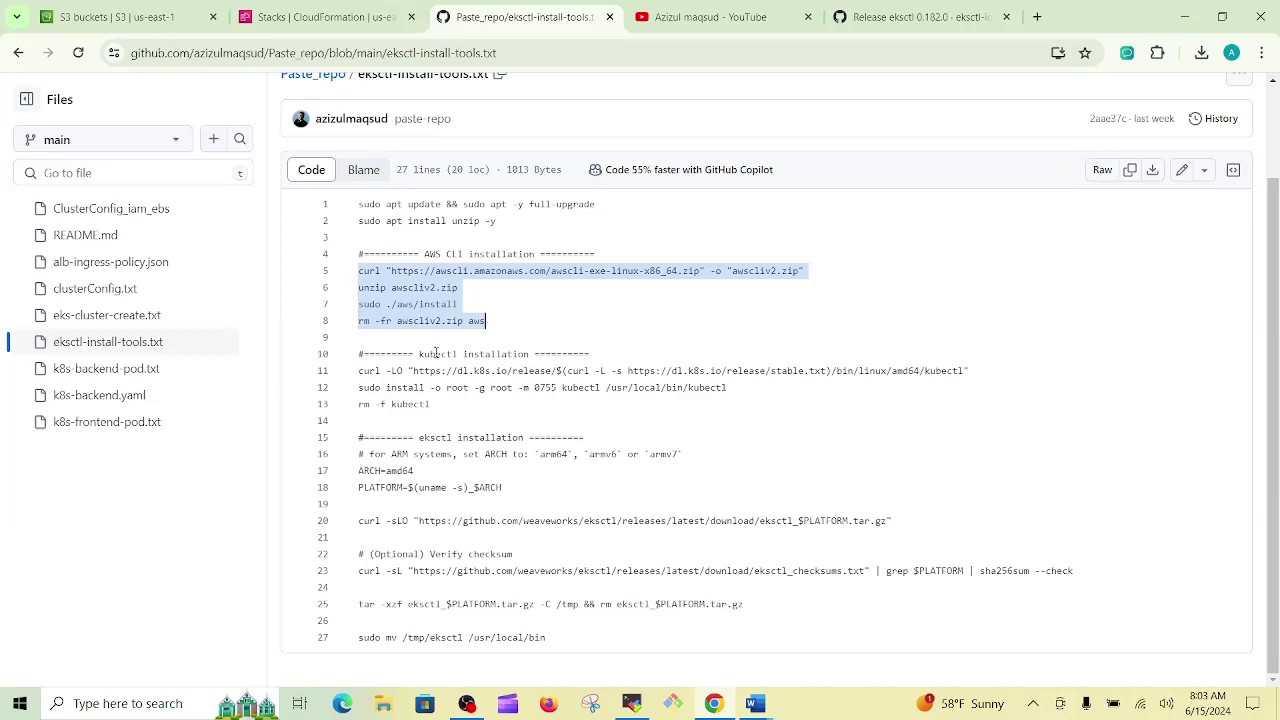
pyautogui.click(521, 334)
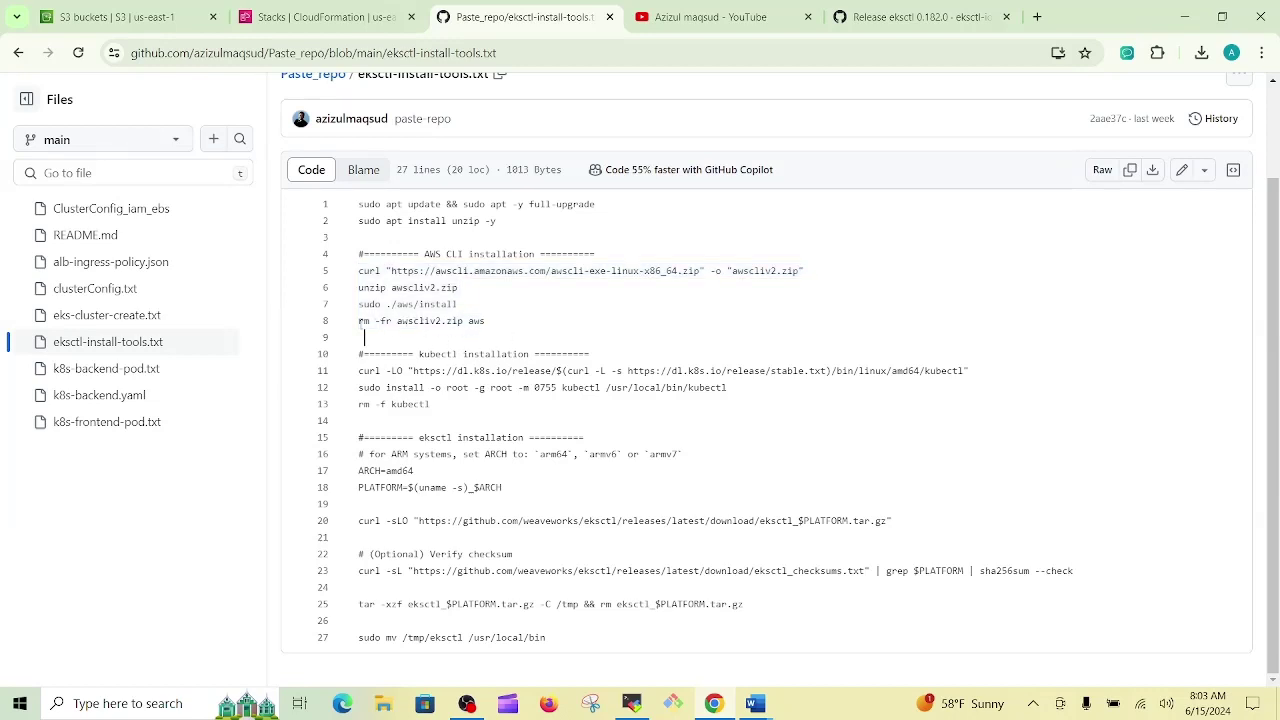
pyautogui.moveTo(360, 322); pyautogui.dragTo(393, 326)
pyautogui.moveTo(469, 322); pyautogui.dragTo(485, 321)
pyautogui.doubleClick(420, 321)
pyautogui.moveTo(462, 321); pyautogui.dragTo(400, 322)
pyautogui.click(372, 322)
pyautogui.click(486, 321)
pyautogui.click(469, 321)
pyautogui.moveTo(357, 269); pyautogui.dragTo(523, 320)
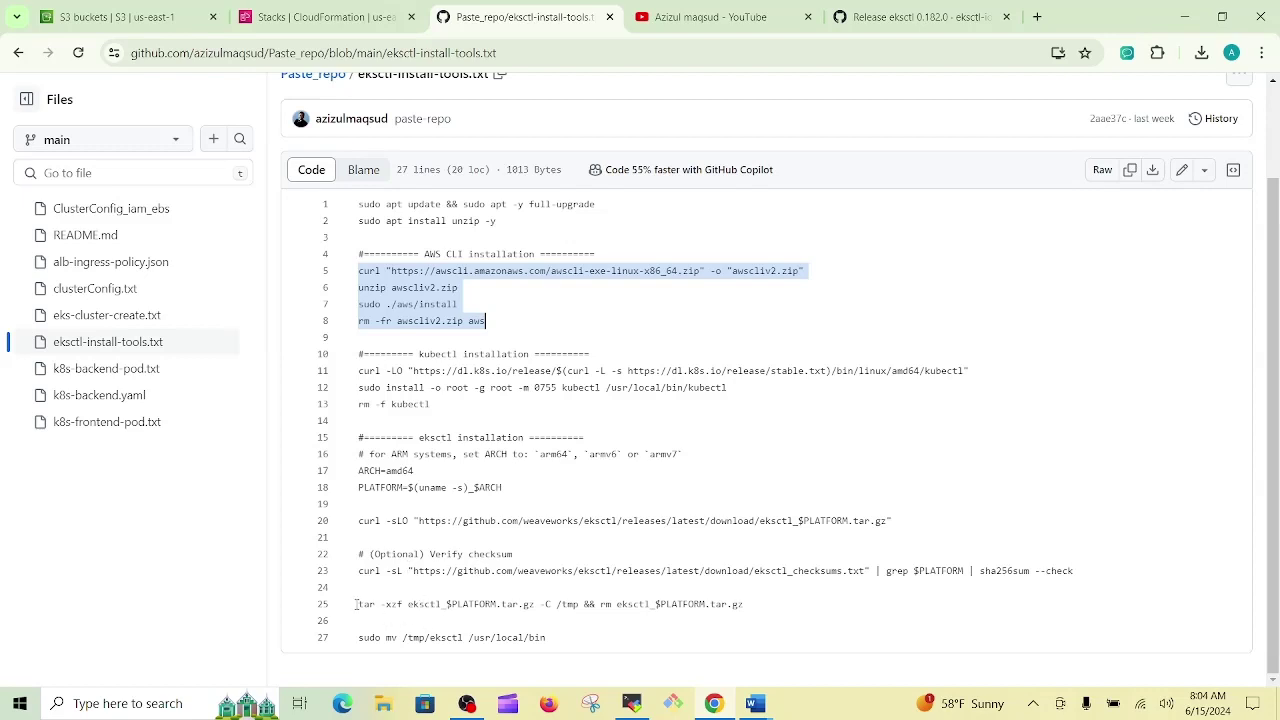
# - Examine the tar -xzf part of the command that extracts the eksctl archive
pyautogui.click(359, 604)
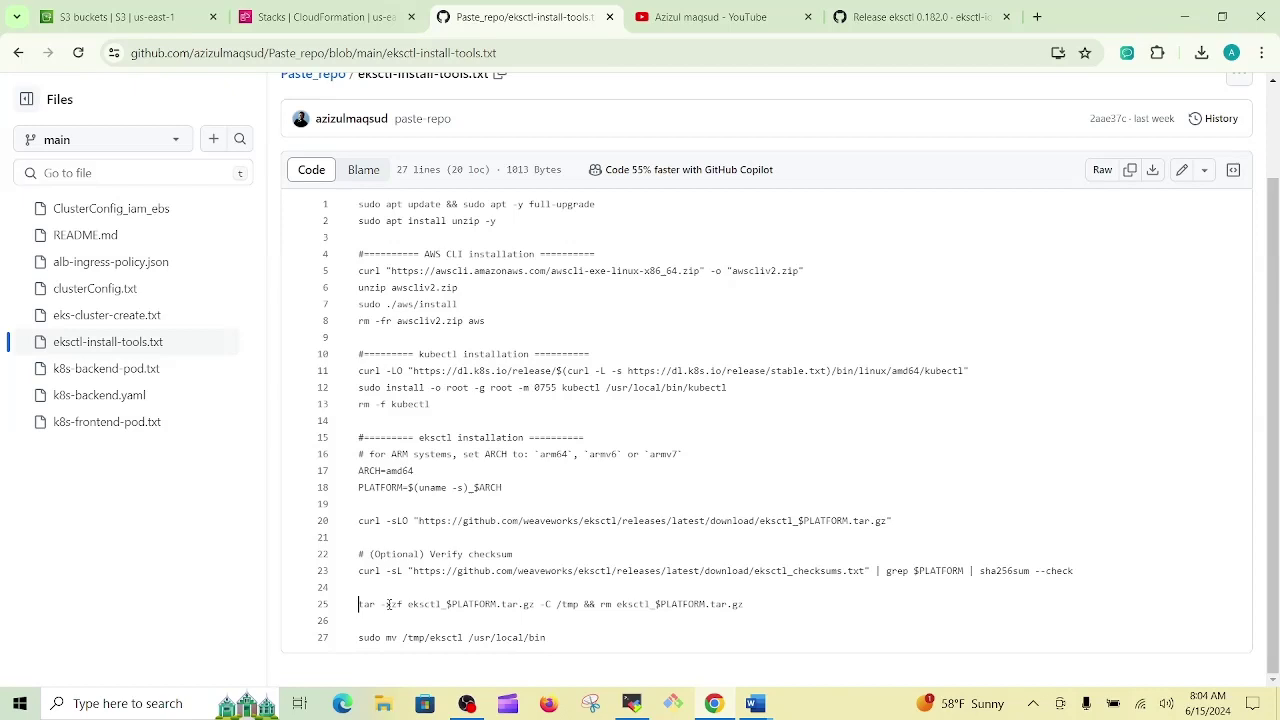
pyautogui.moveTo(386, 604); pyautogui.dragTo(401, 603)
pyautogui.click(360, 605)
pyautogui.click(363, 605)
pyautogui.moveTo(360, 604); pyautogui.dragTo(403, 604)
pyautogui.press('Right')
# - Switch to MobaXterm and read the final line of the EKS cluster creation output
pyautogui.click(631, 703)
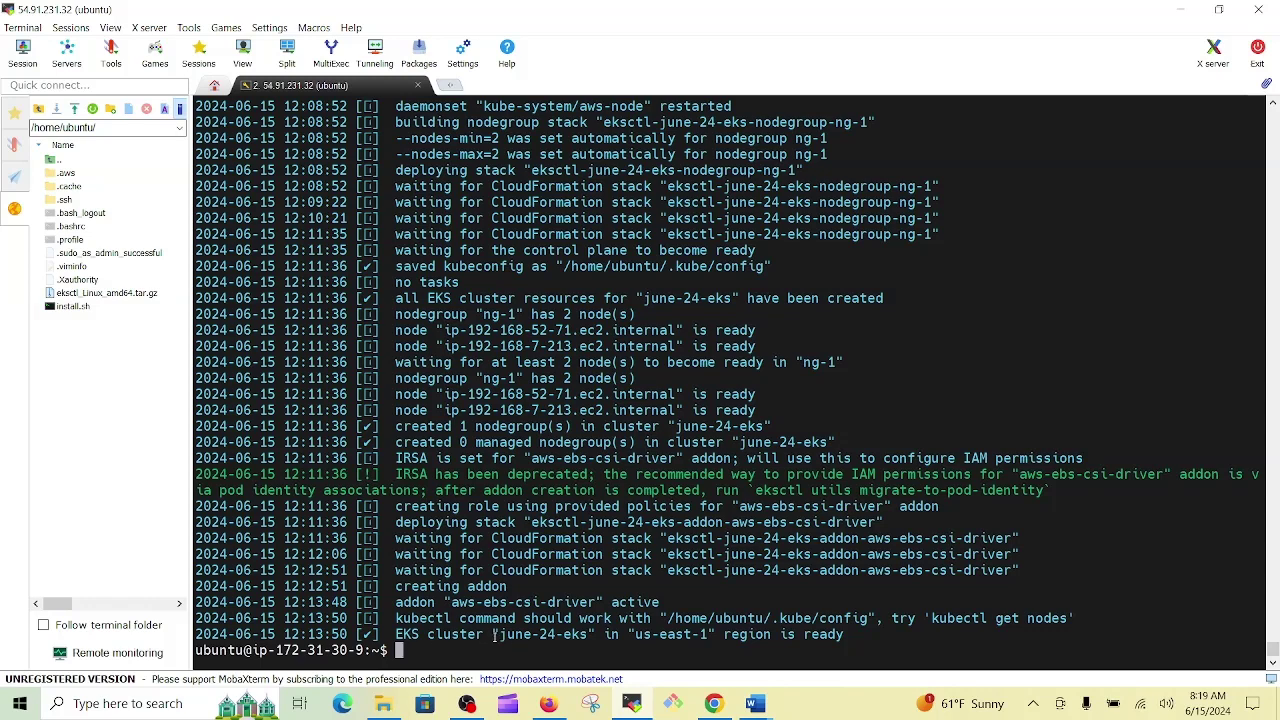
pyautogui.moveTo(498, 637); pyautogui.dragTo(750, 645)
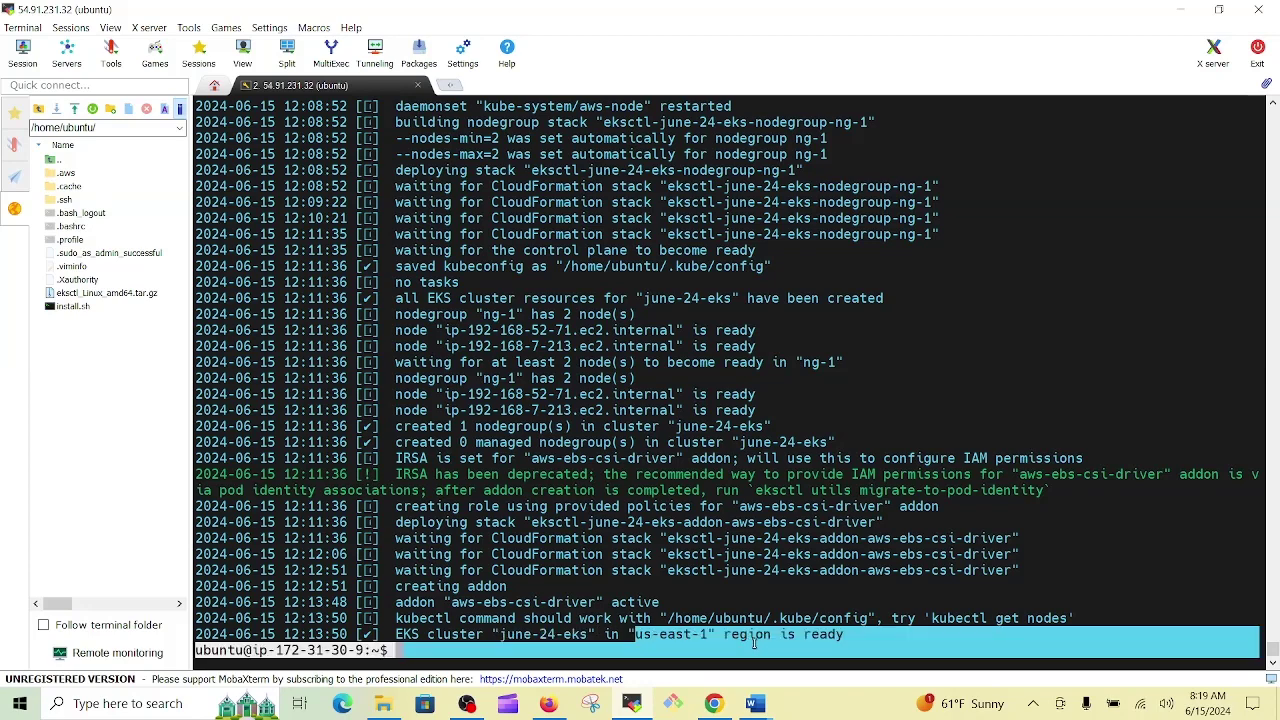
pyautogui.click(795, 632)
pyautogui.tripleClick(810, 637)
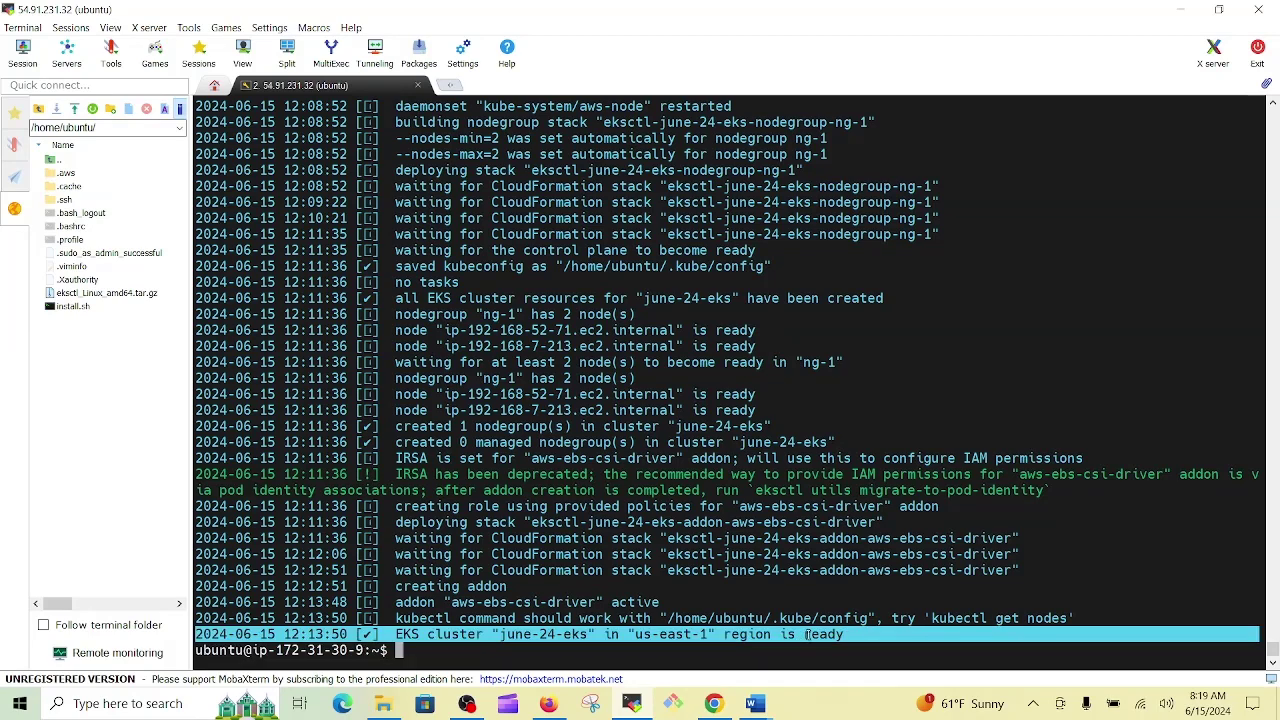
pyautogui.doubleClick(808, 637)
pyautogui.click(696, 655)
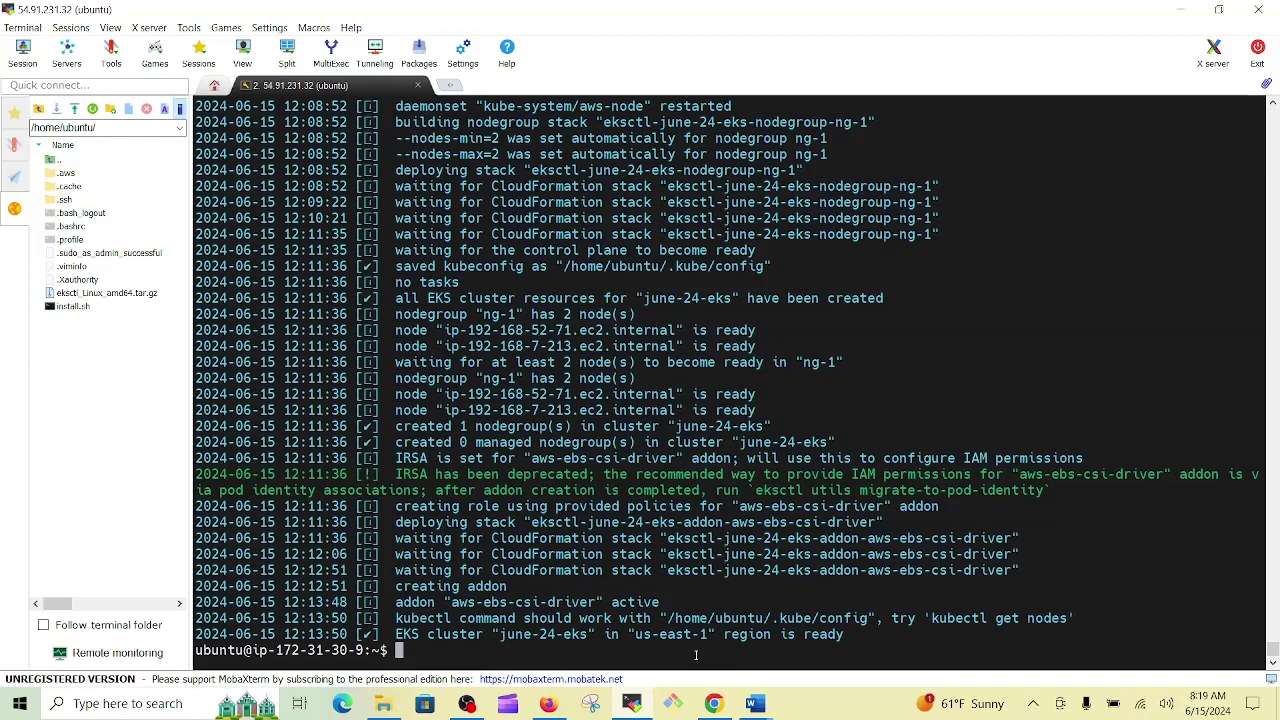
# - List the cluster's nodes with kubectl get node and examine the IP-based node names
pyautogui.write('kubectl get')
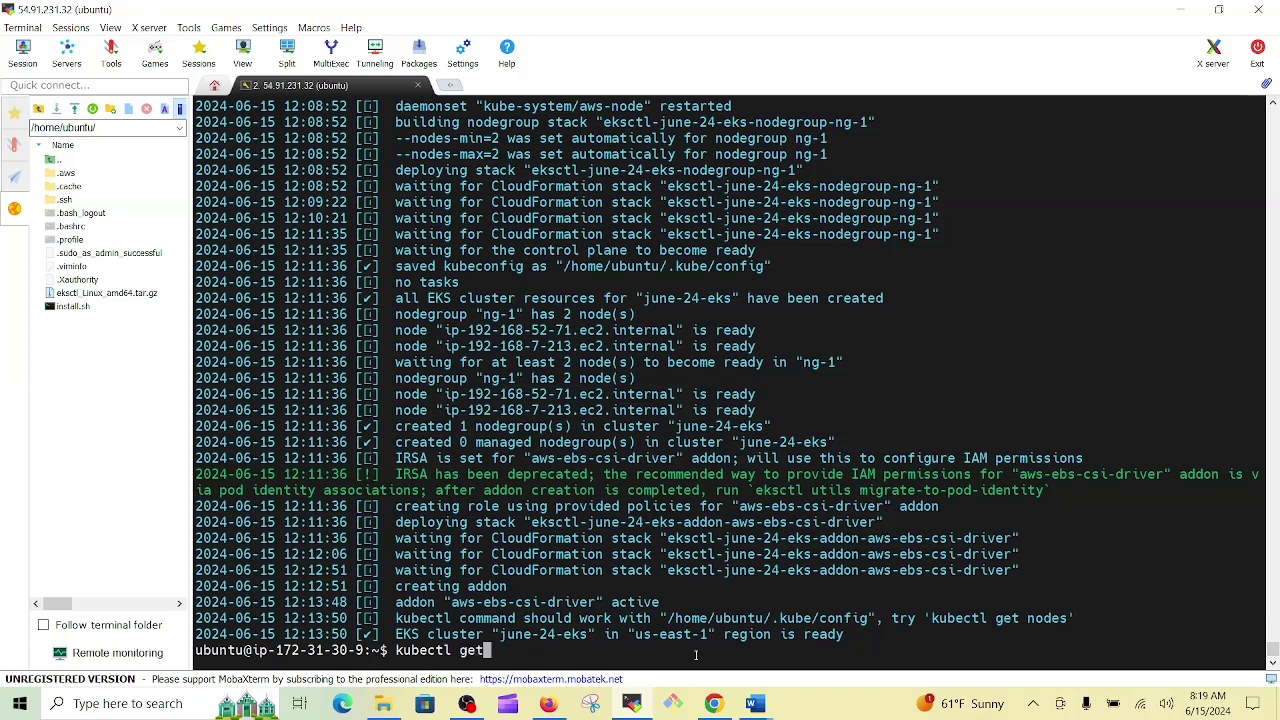
pyautogui.write(' node')
pyautogui.press('Return')
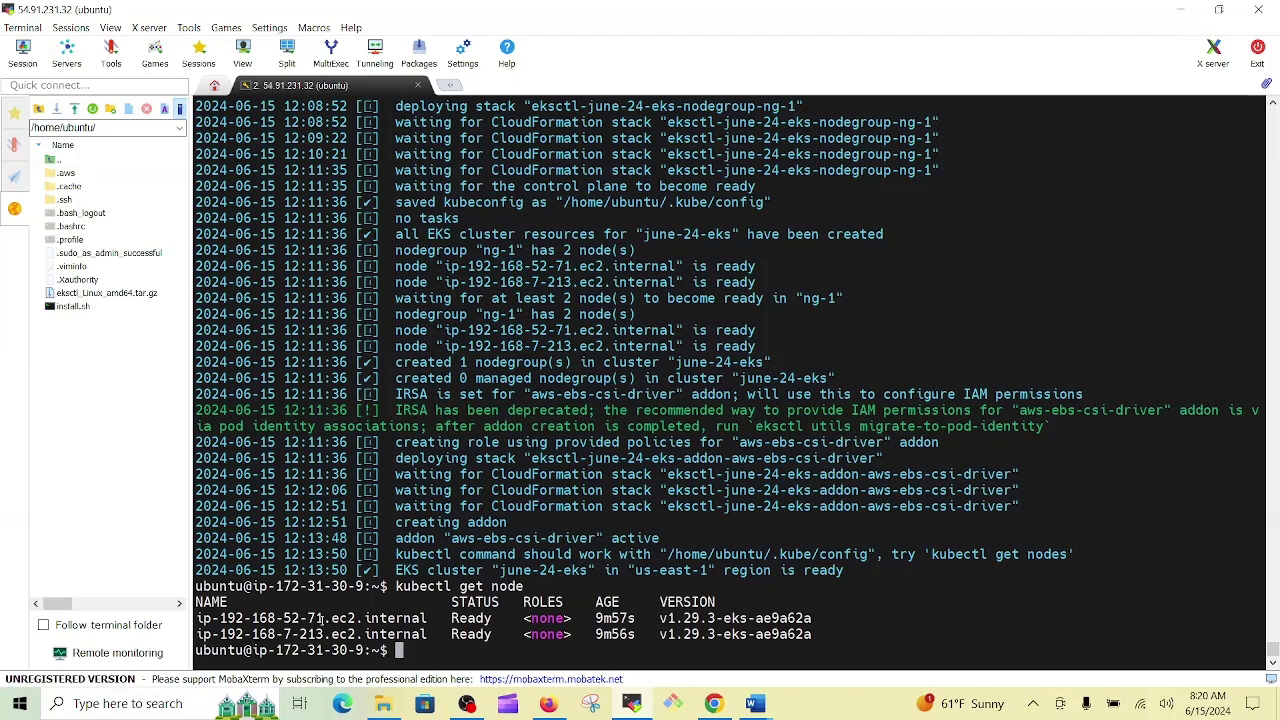
pyautogui.doubleClick(287, 617)
pyautogui.click(311, 618)
pyautogui.moveTo(307, 618)
pyautogui.mouseDown()
pyautogui.moveTo(324, 620)
pyautogui.moveTo(300, 635)
pyautogui.mouseUp()
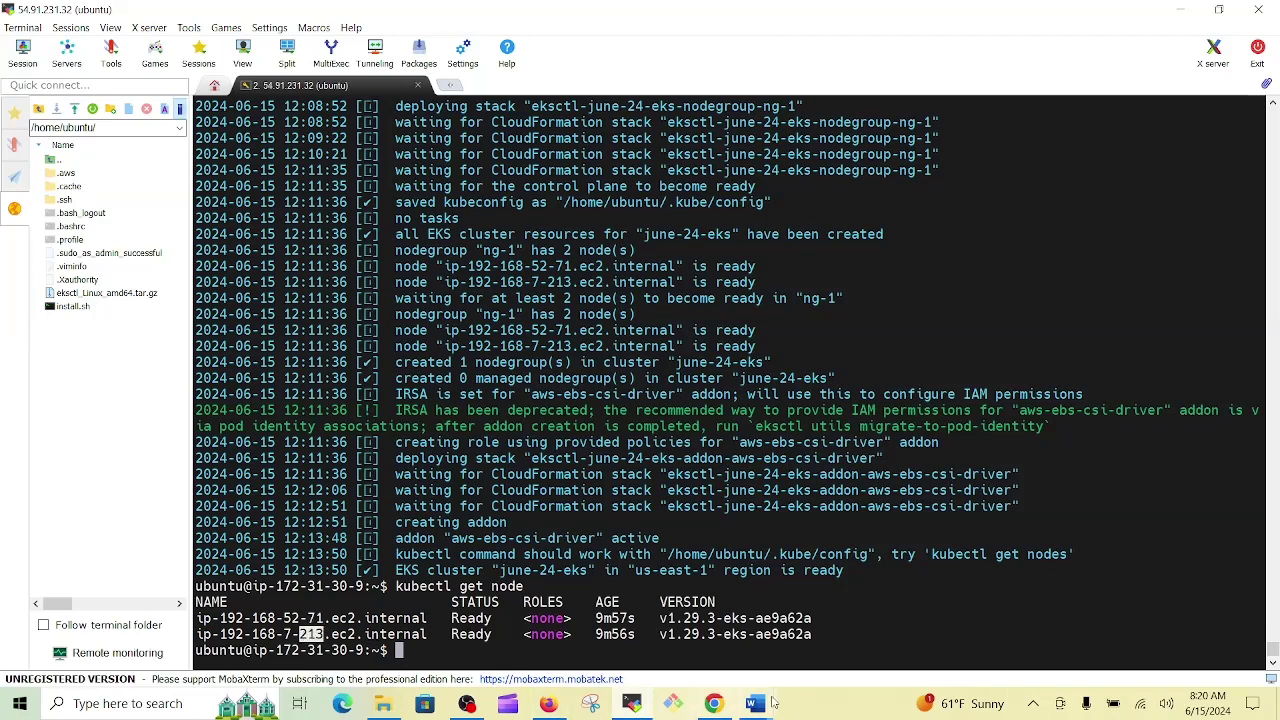
# - Switch to Chrome and check the status of the eksctl stacks in CloudFormation
pyautogui.click(713, 703)
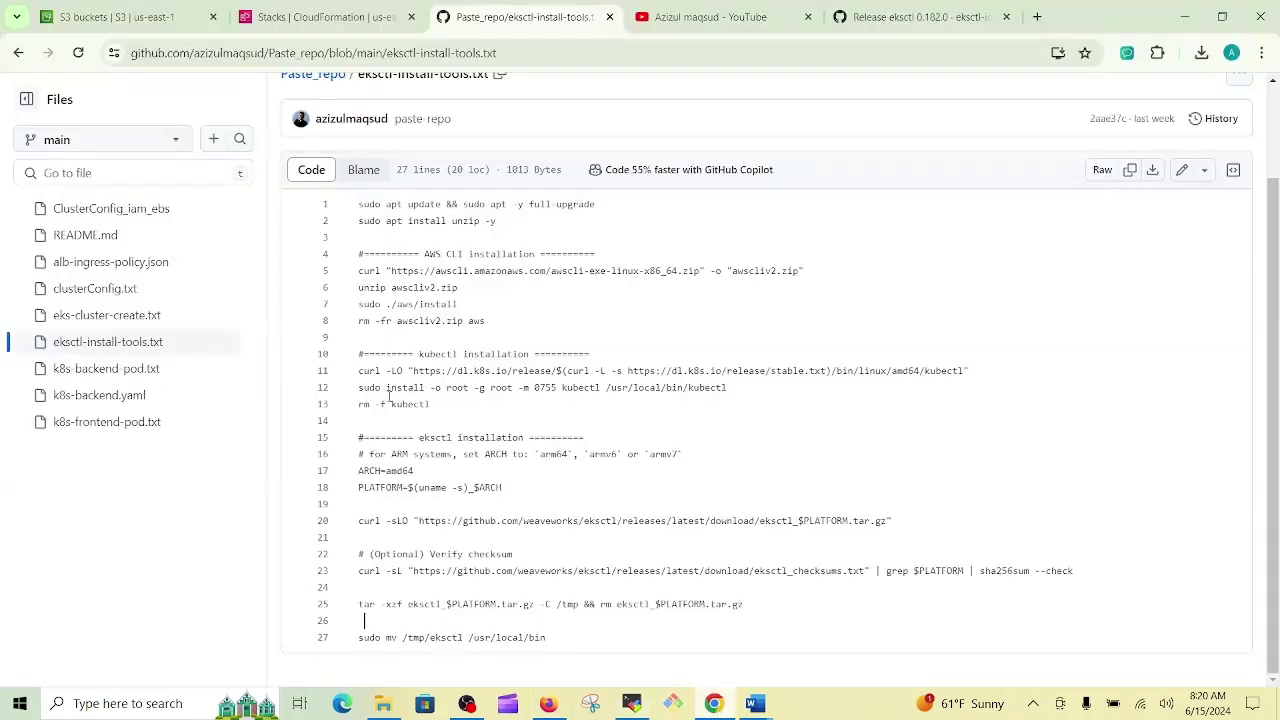
pyautogui.click(262, 30)
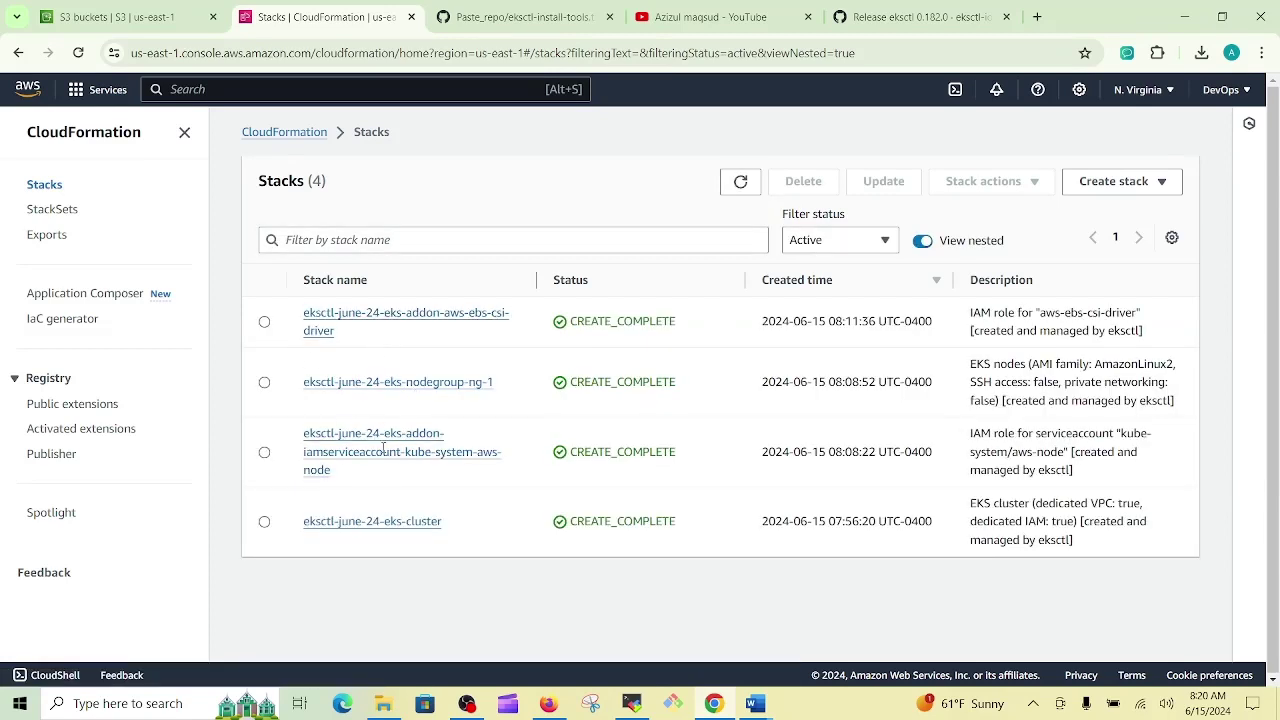
# - Switch to MobaXterm, display cluster.yaml in a cleared terminal, and review its cluster name, nodeGroups, iam and addons sections
pyautogui.click(632, 703)
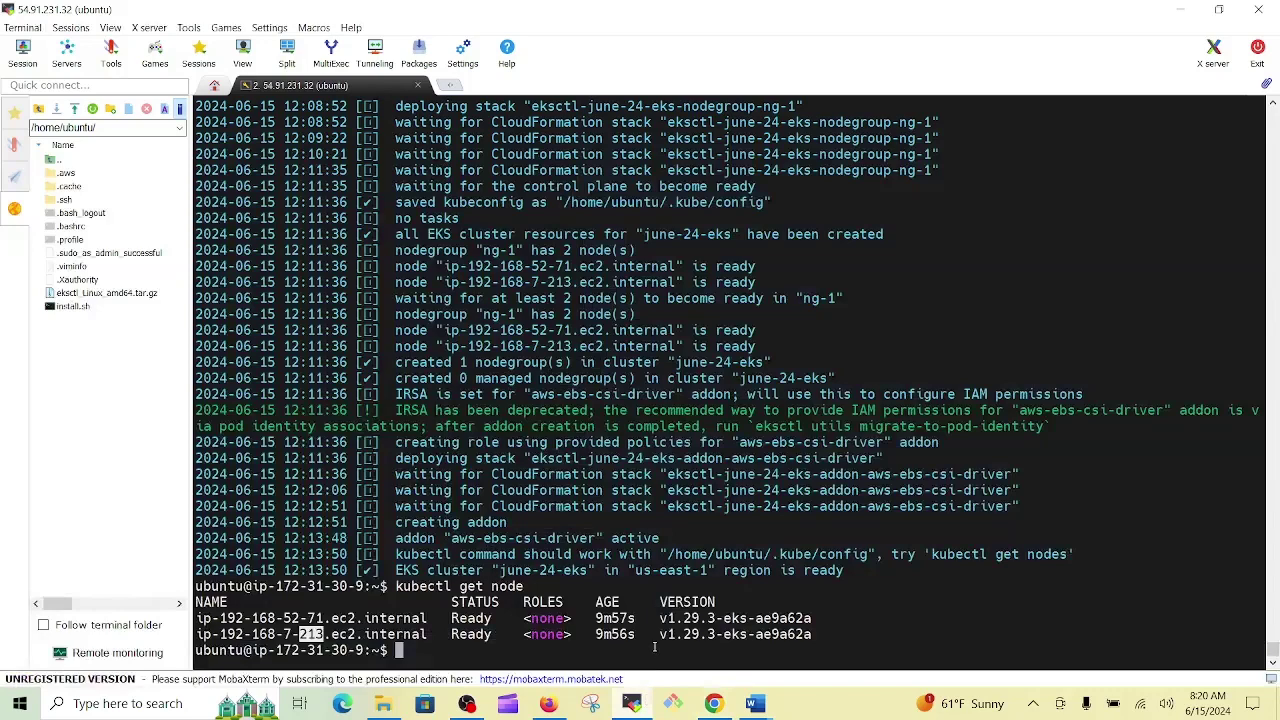
pyautogui.hotkey('ctrl', 'l')
pyautogui.write('cat ')
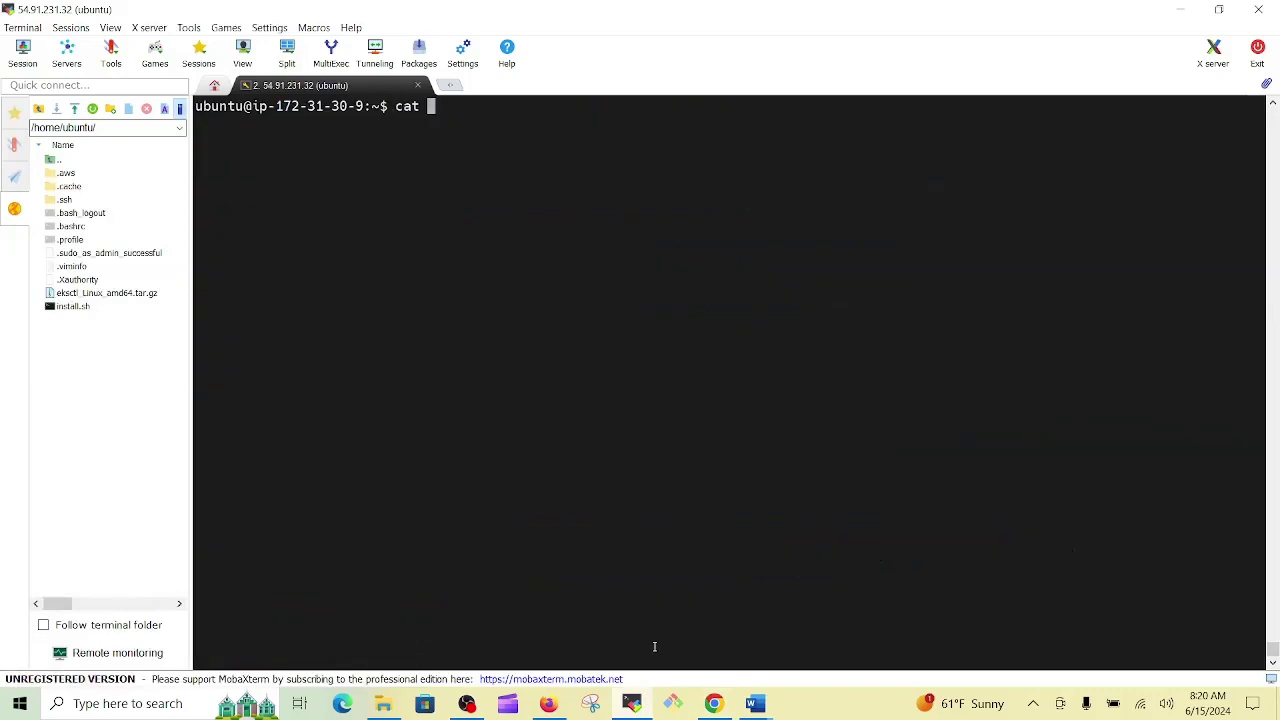
pyautogui.write('c')
pyautogui.press('Tab')
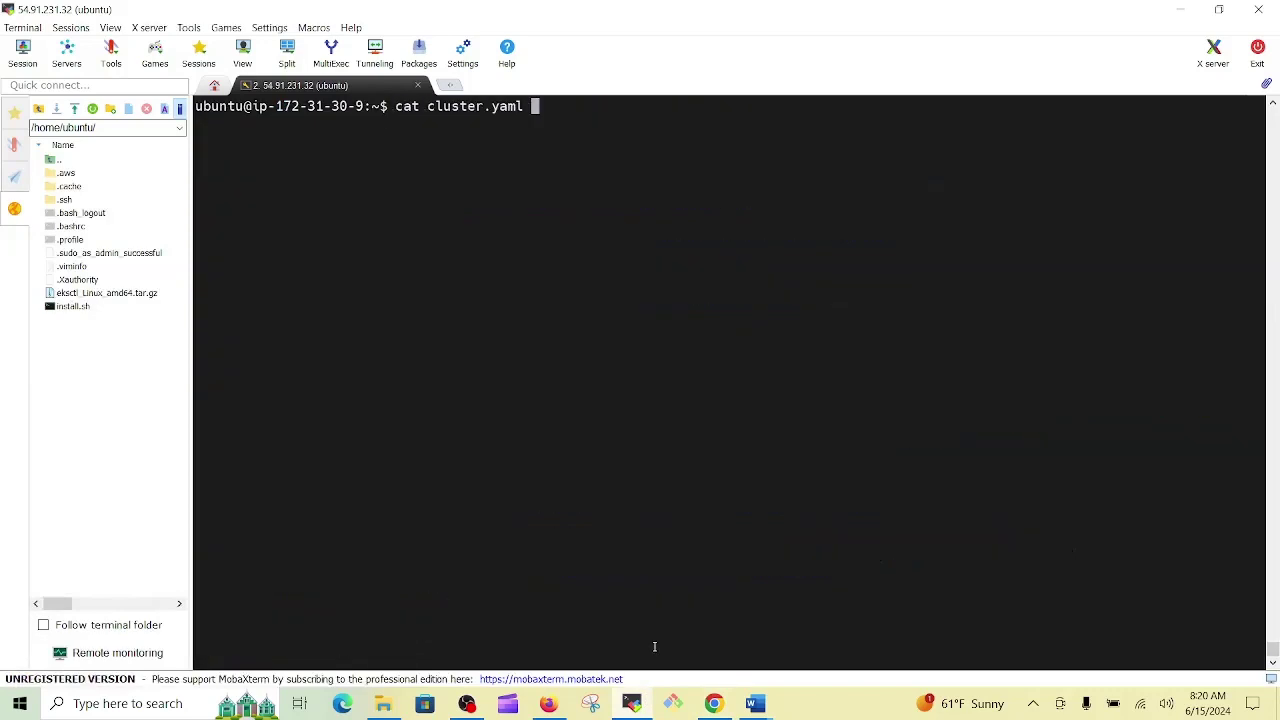
pyautogui.press('Return')
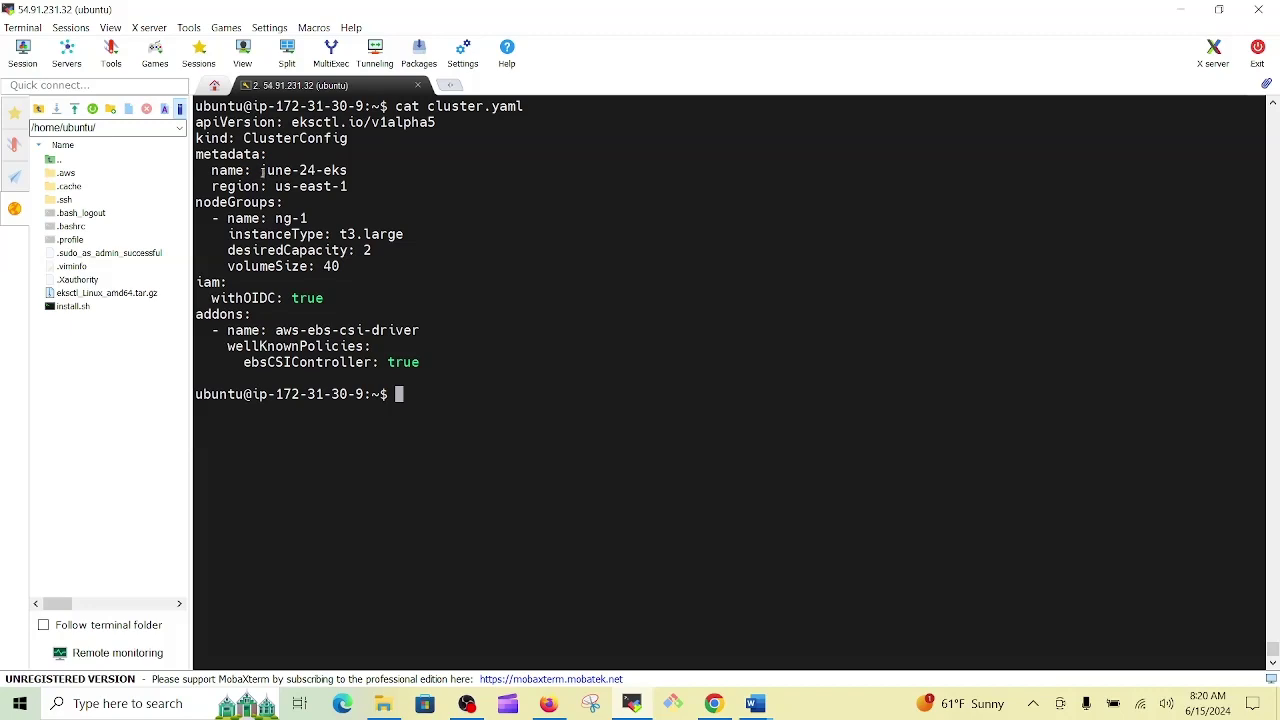
pyautogui.moveTo(259, 170); pyautogui.dragTo(348, 170)
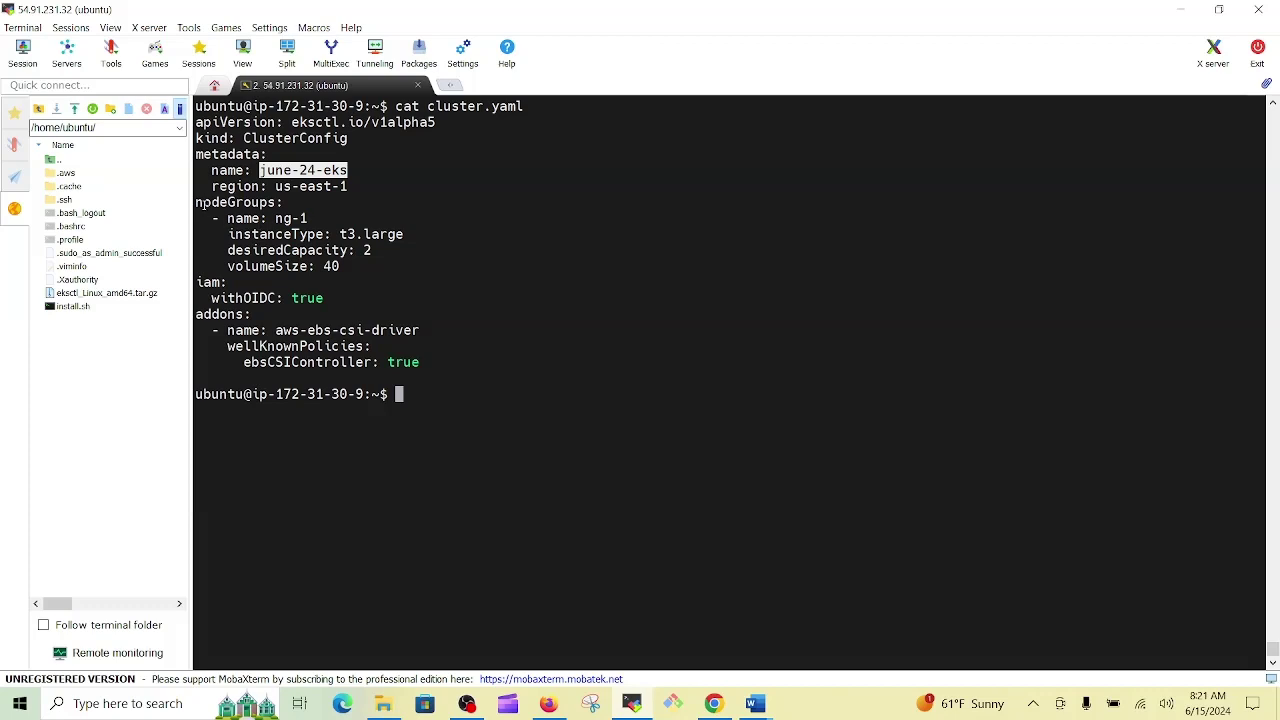
pyautogui.moveTo(196, 204); pyautogui.dragTo(288, 206)
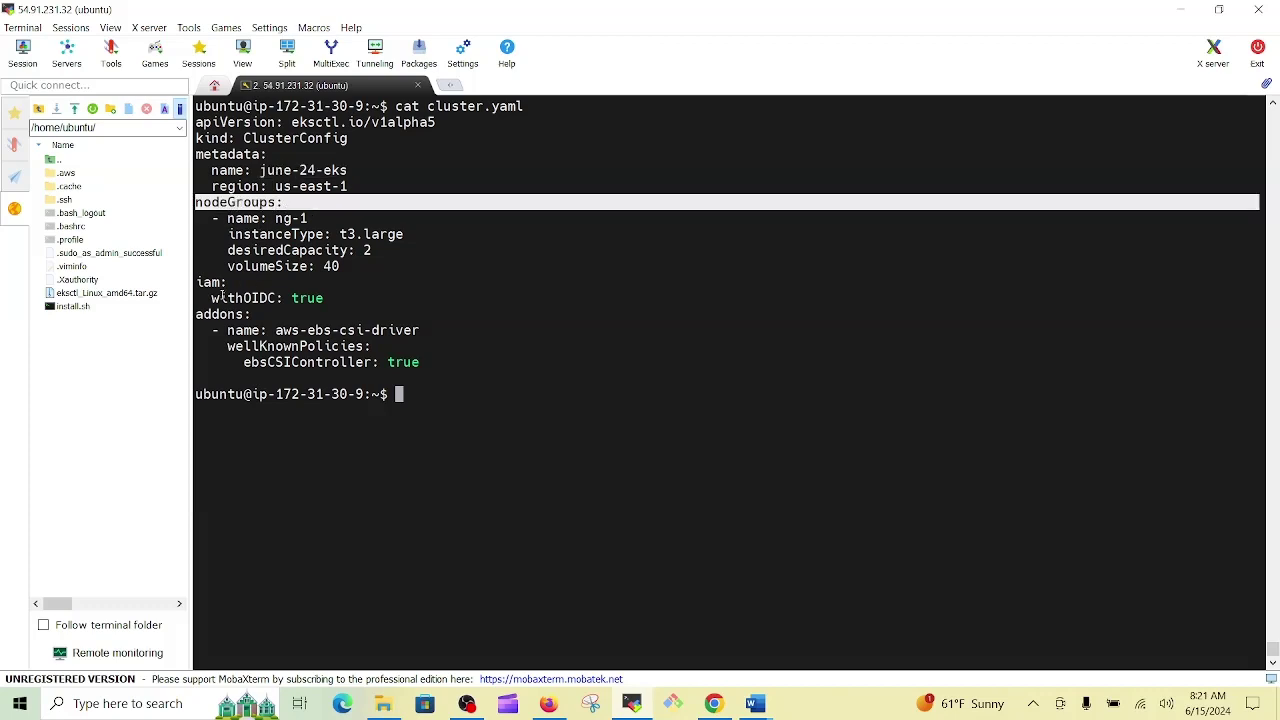
pyautogui.moveTo(200, 284); pyautogui.dragTo(243, 316)
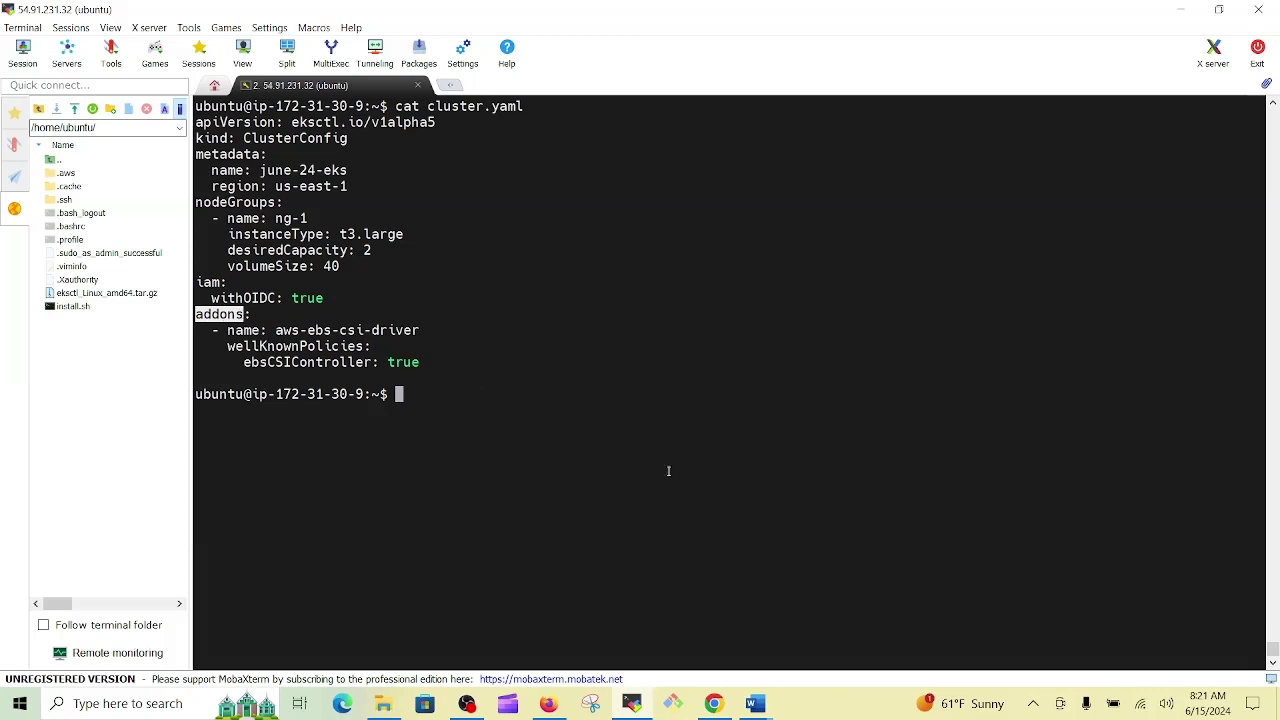
# - Switch to Chrome, open the EC2 dashboard, and look over the resources used in the US East (N. Virginia) region
pyautogui.click(713, 703)
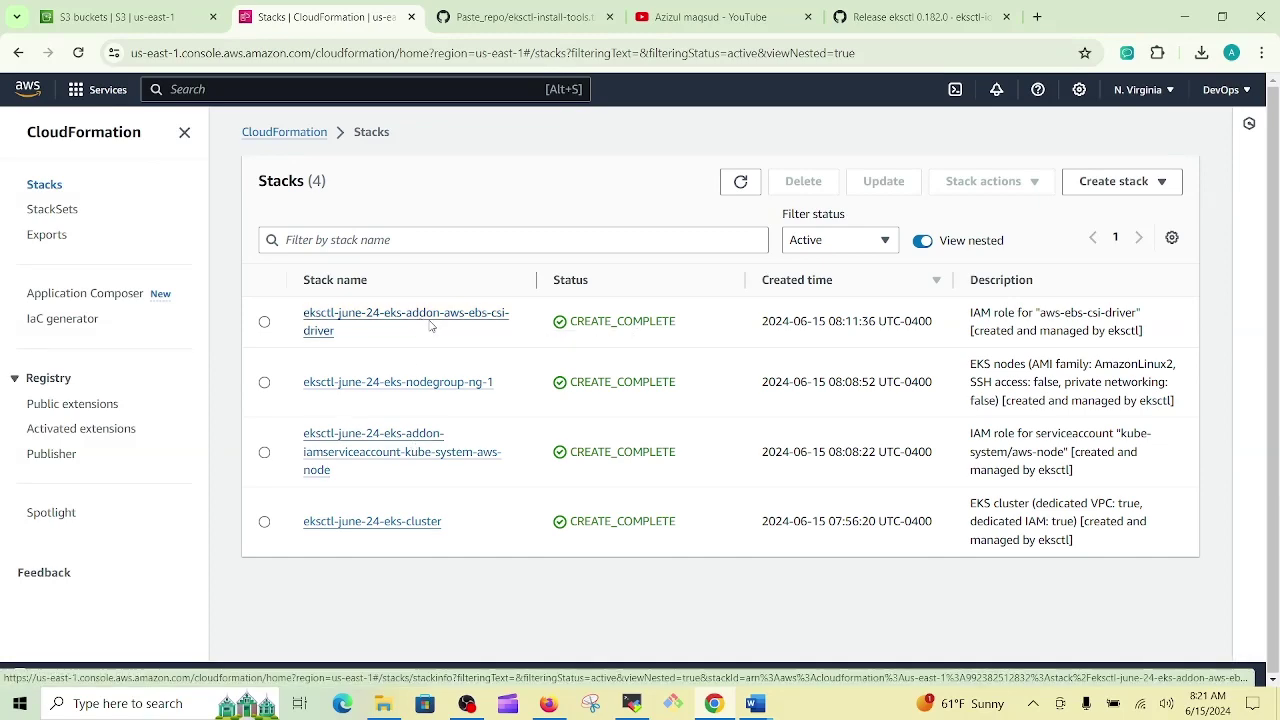
pyautogui.click(95, 100)
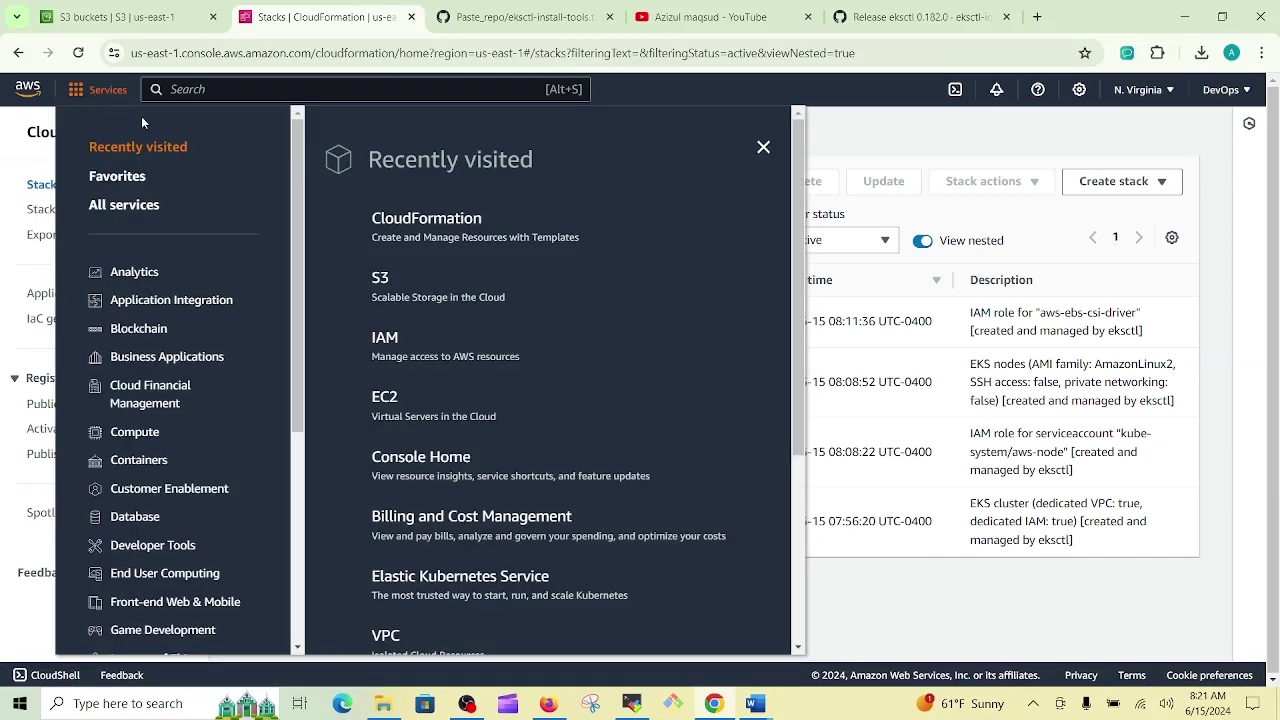
pyautogui.click(404, 406)
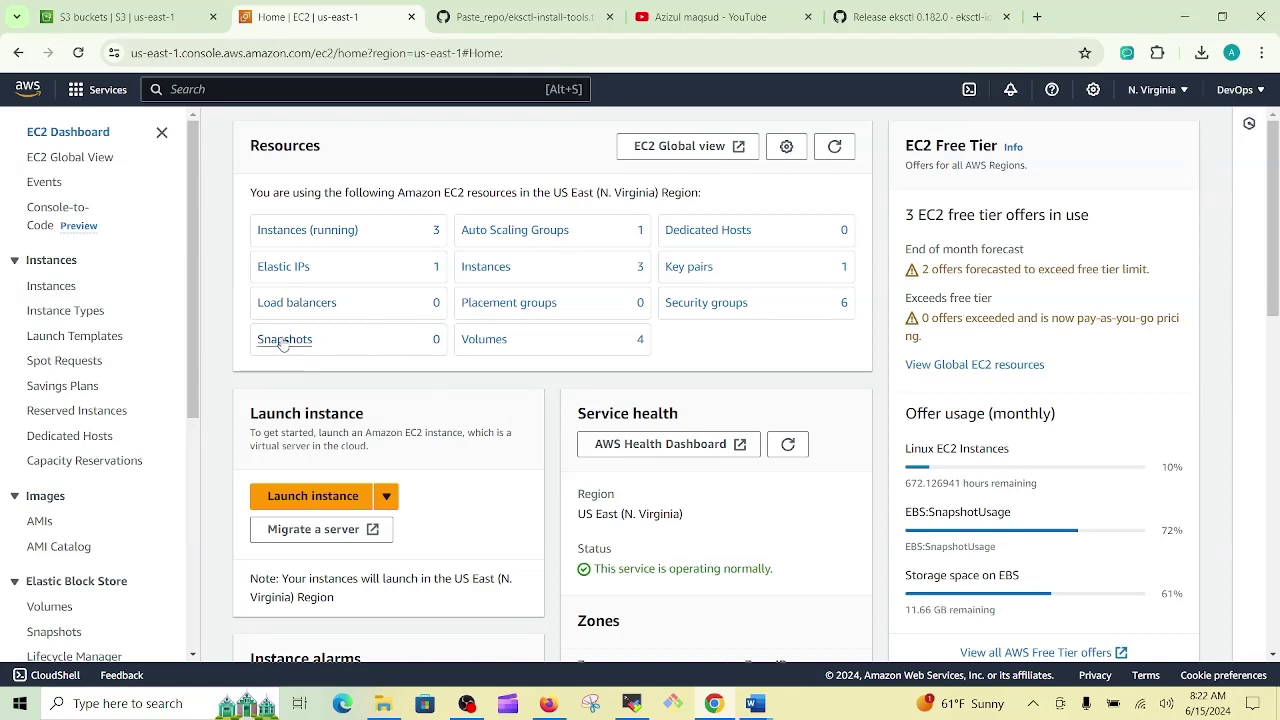
pyautogui.tripleClick(242, 211)
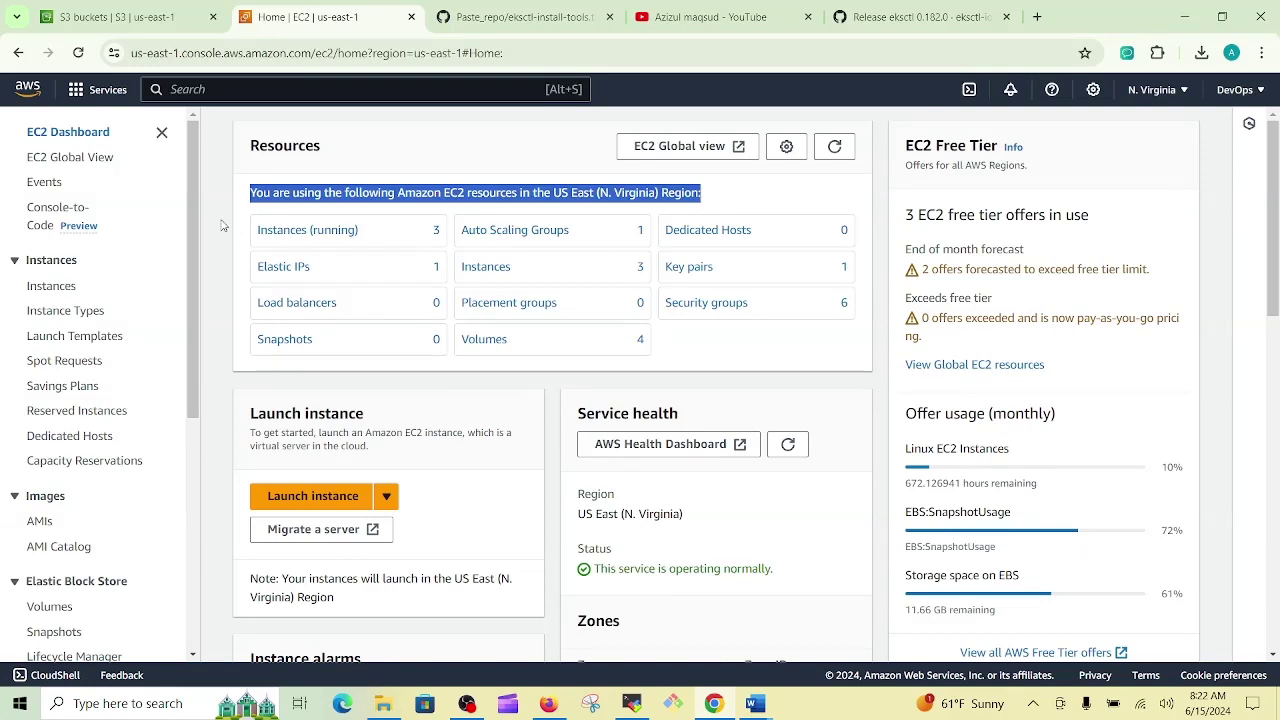
pyautogui.moveTo(222, 226); pyautogui.dragTo(540, 350)
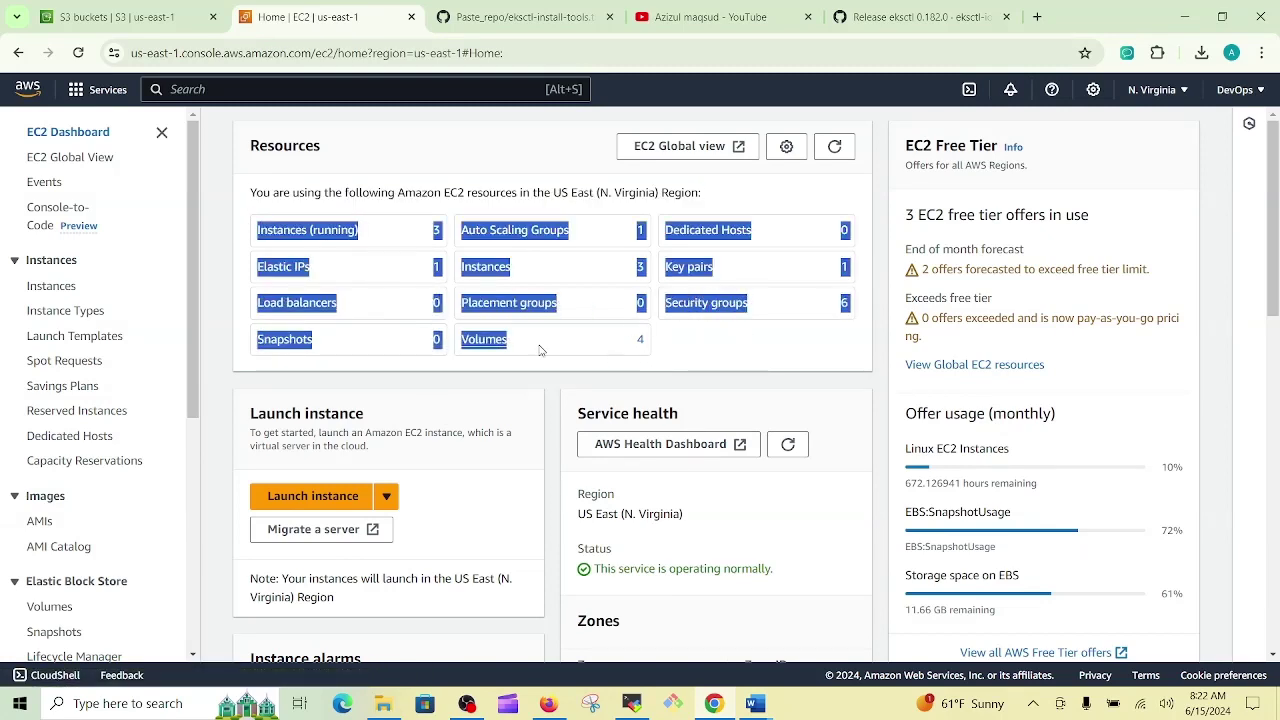
pyautogui.click(236, 242)
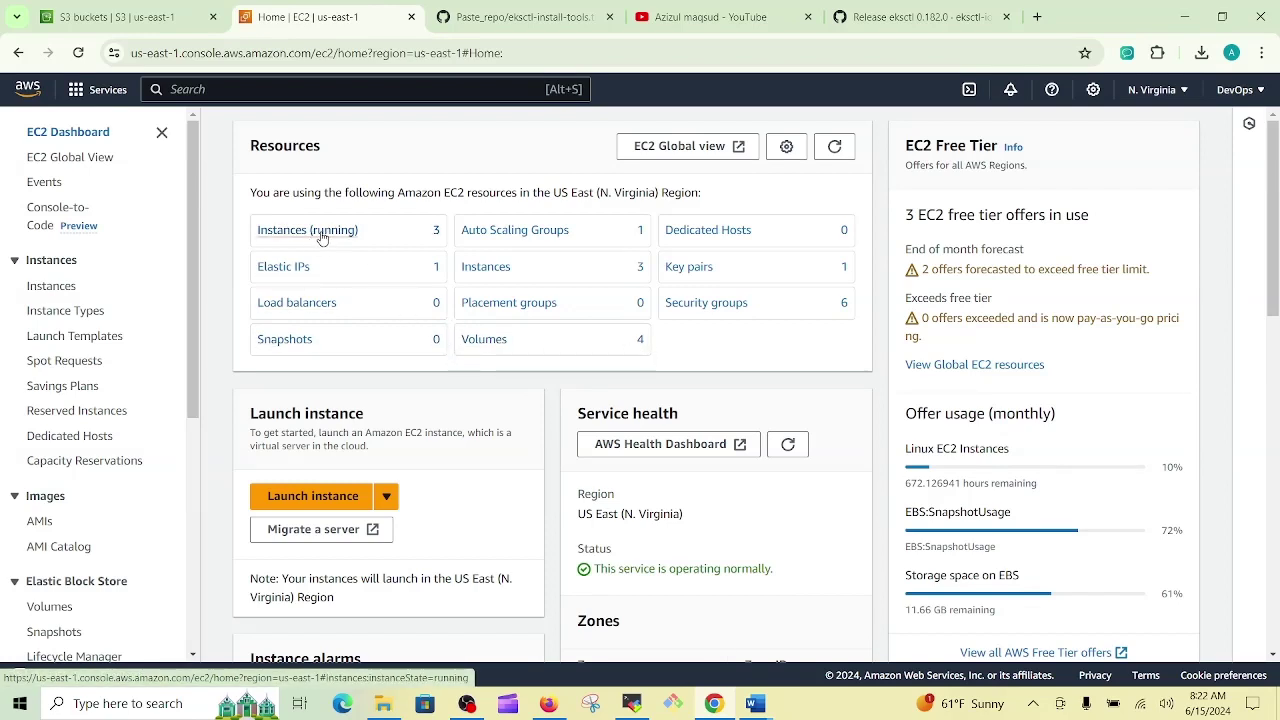
# - Open the EC2 volumes list, review the june-24-eks volumes, and show the details of the dynamic-pvc volume
pyautogui.click(495, 345)
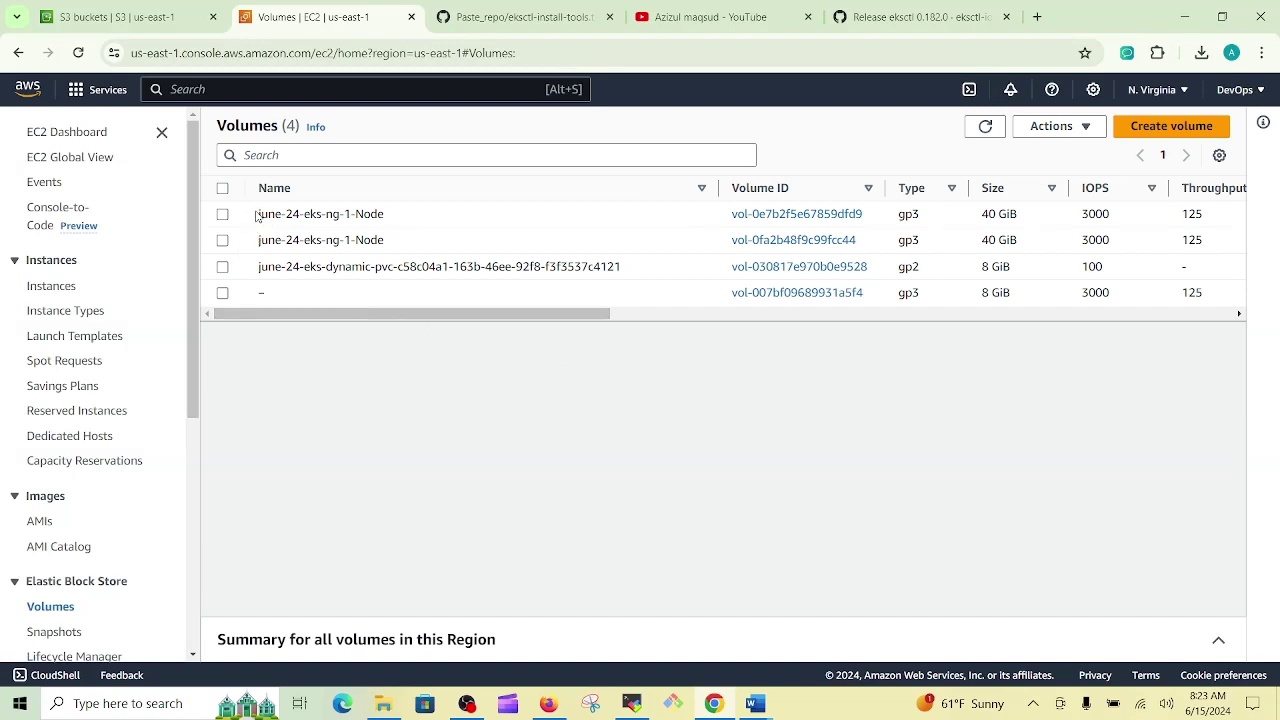
pyautogui.moveTo(257, 216); pyautogui.dragTo(335, 266)
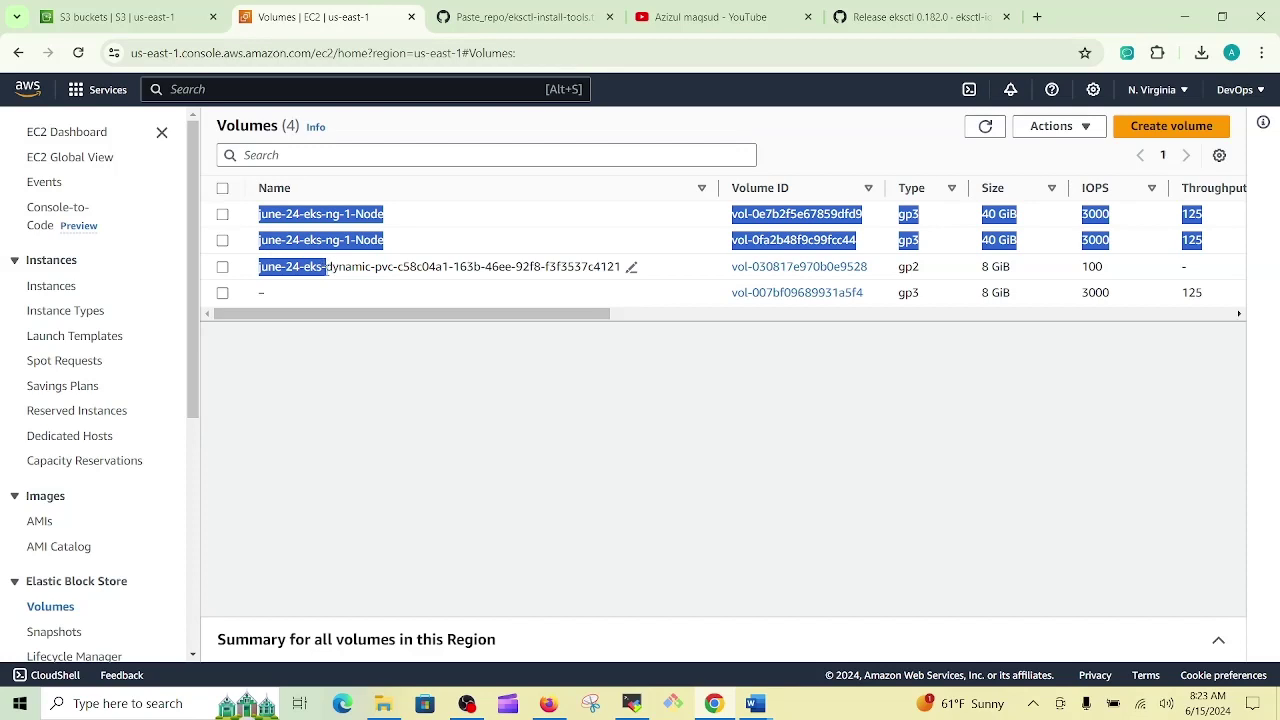
pyautogui.click(375, 376)
pyautogui.moveTo(268, 297)
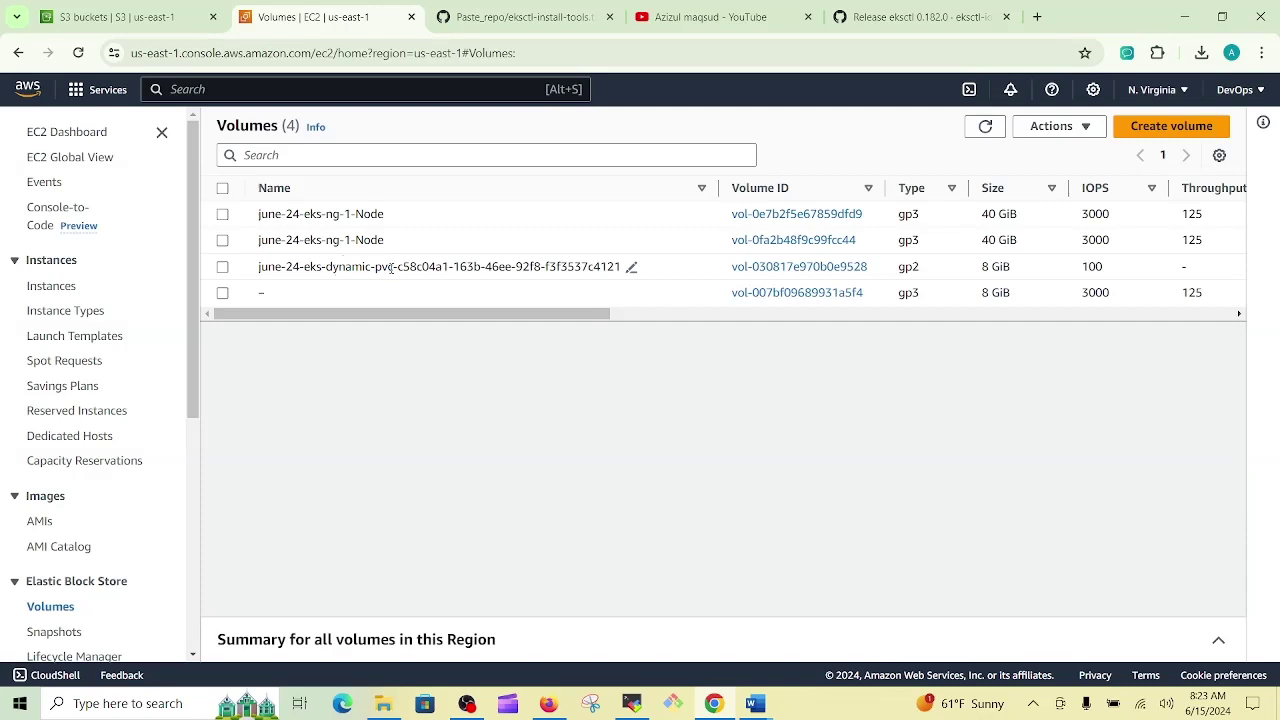
pyautogui.click(223, 267)
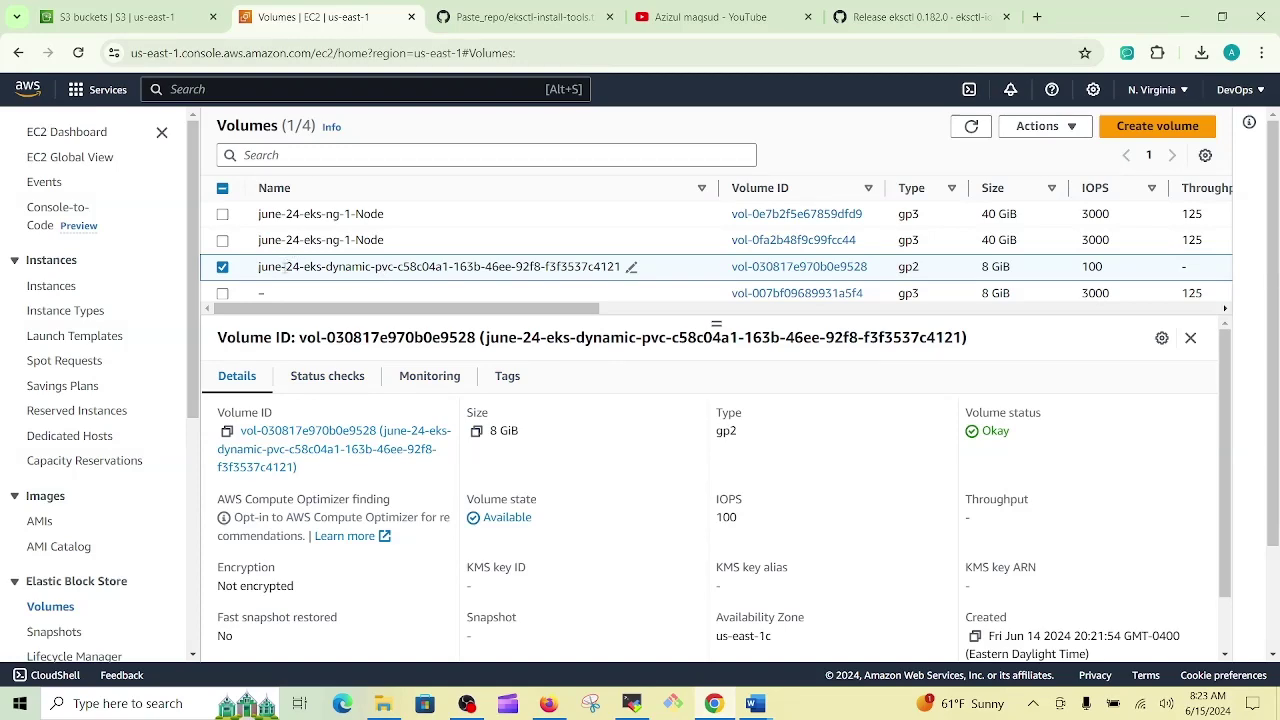
# - Switch to MobaXterm and review the cluster.yaml definition from the kind line through the addons section
pyautogui.click(631, 703)
pyautogui.click(350, 307)
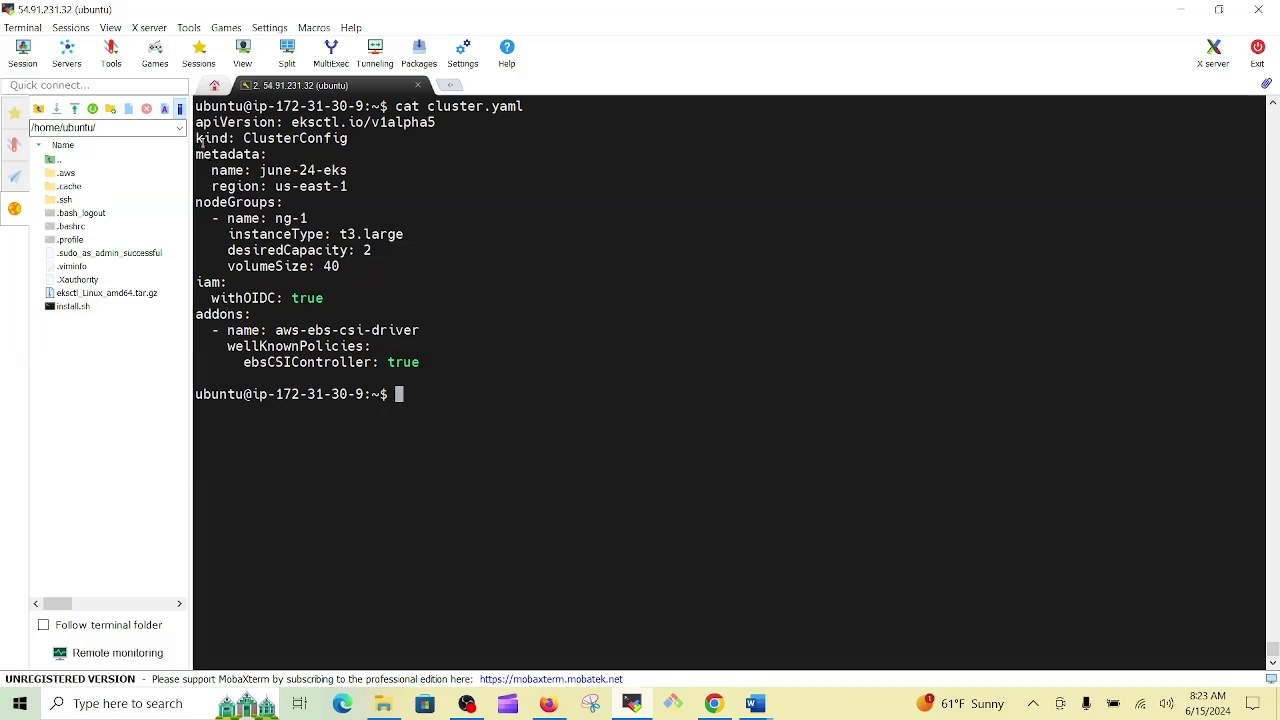
pyautogui.moveTo(198, 138); pyautogui.dragTo(425, 363)
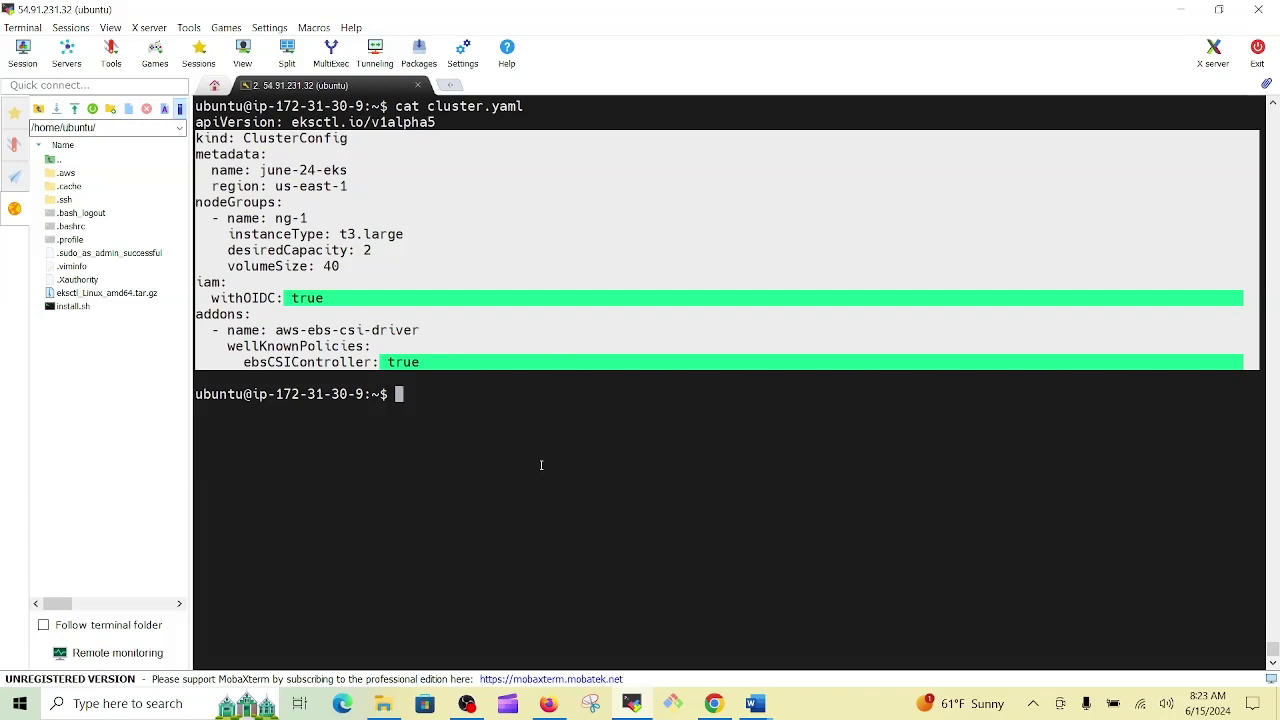
# - Switch to Chrome, open the list of running EC2 instances, and select both june-24-eks-ng-1-Node instances
pyautogui.moveTo(715, 706)
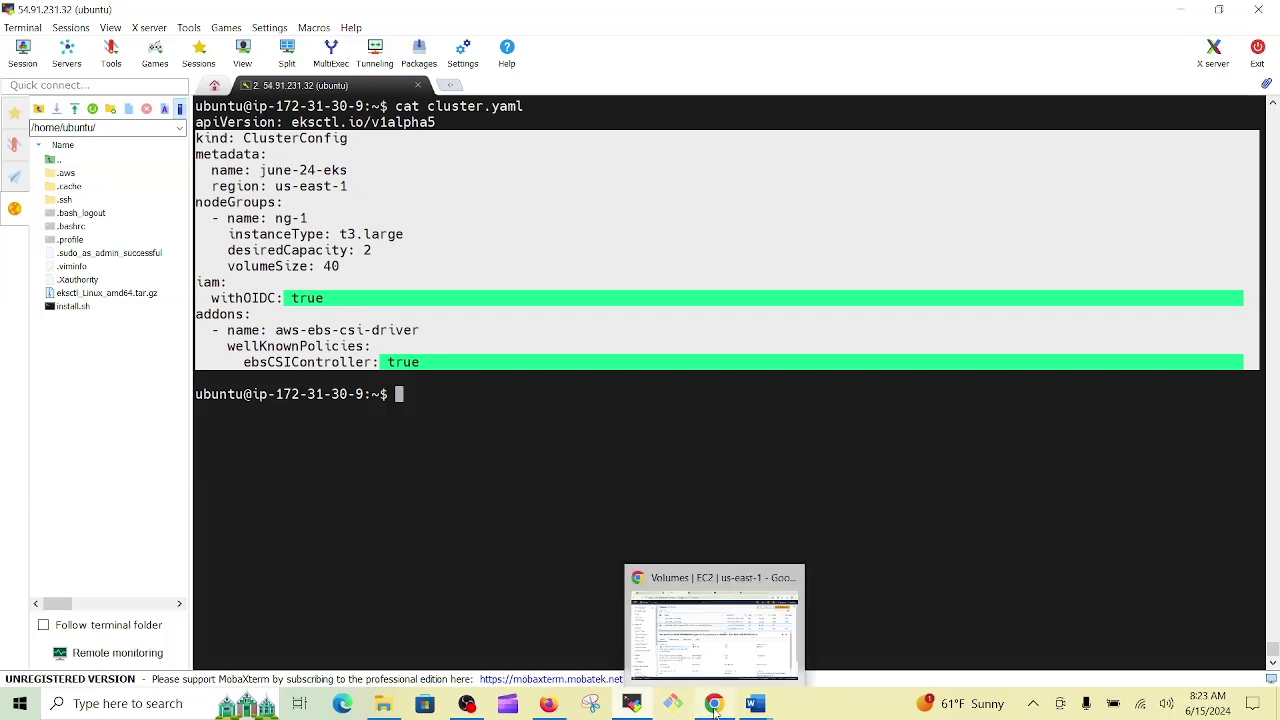
pyautogui.click(714, 625)
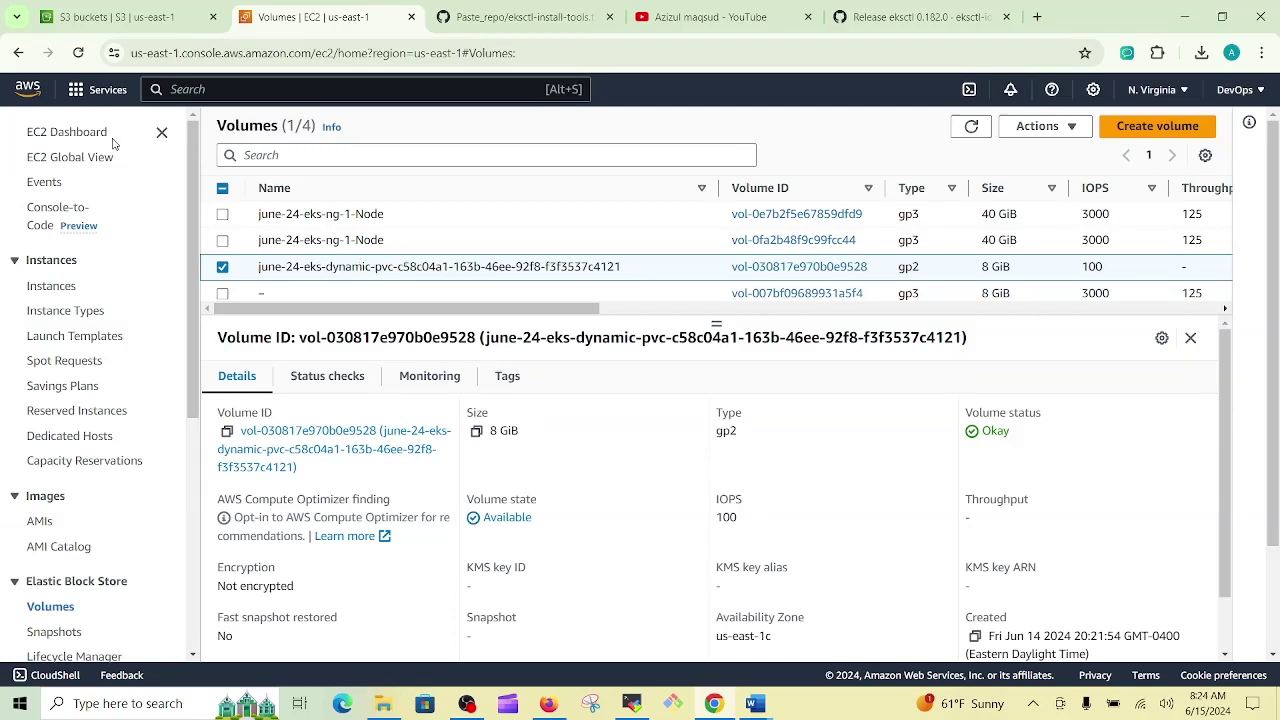
pyautogui.click(80, 138)
pyautogui.click(268, 230)
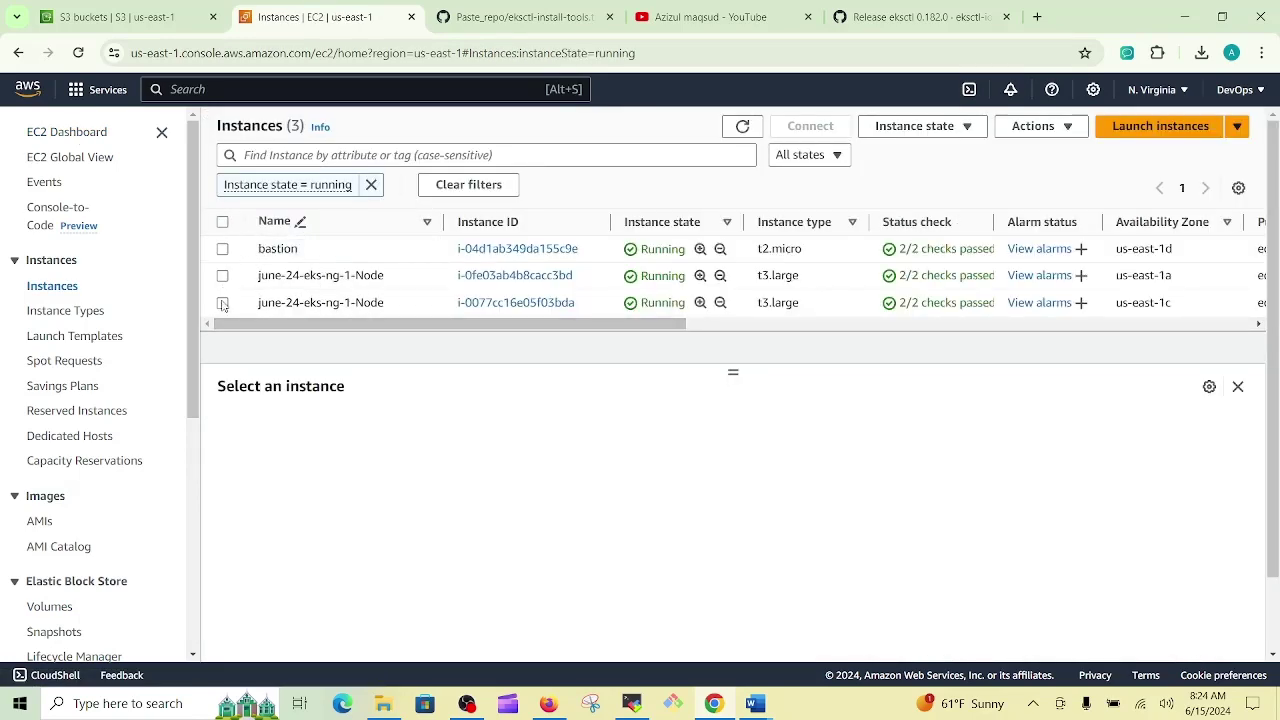
pyautogui.click(222, 277)
pyautogui.click(222, 304)
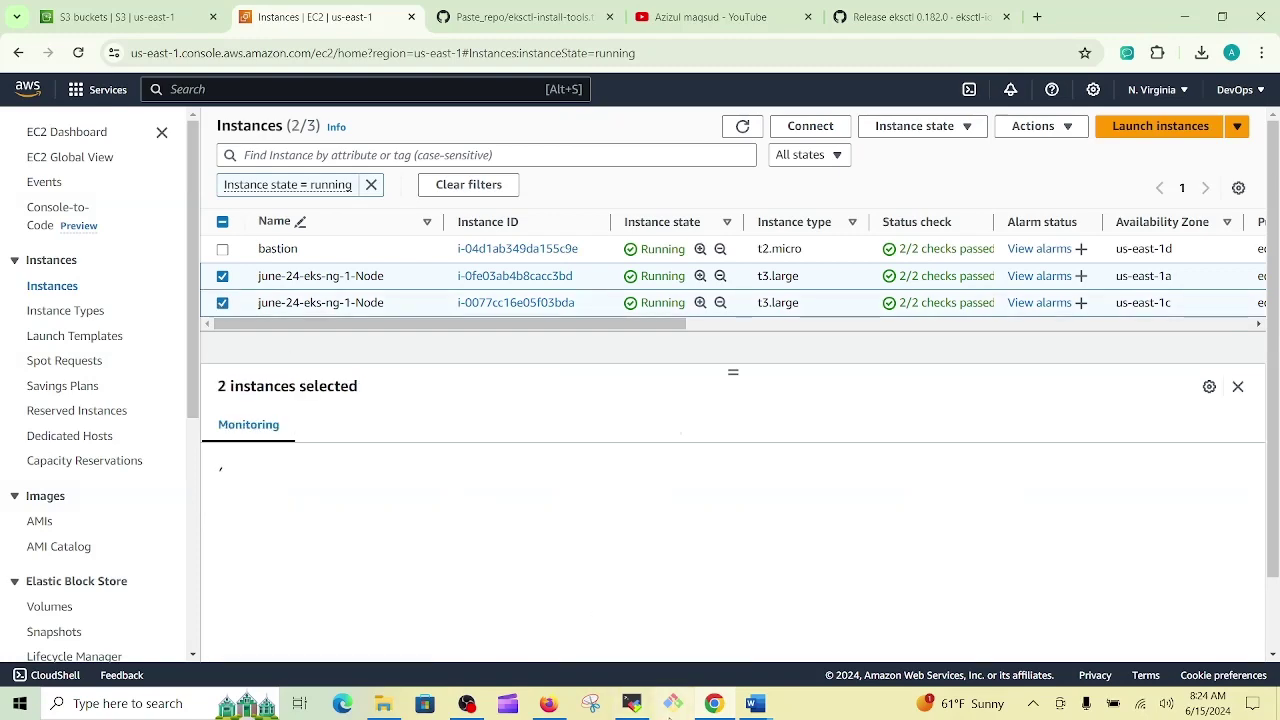
# - Switch to MobaXterm and check the desiredCapacity and instanceType values of node group ng-1 in cluster.yaml
pyautogui.click(631, 703)
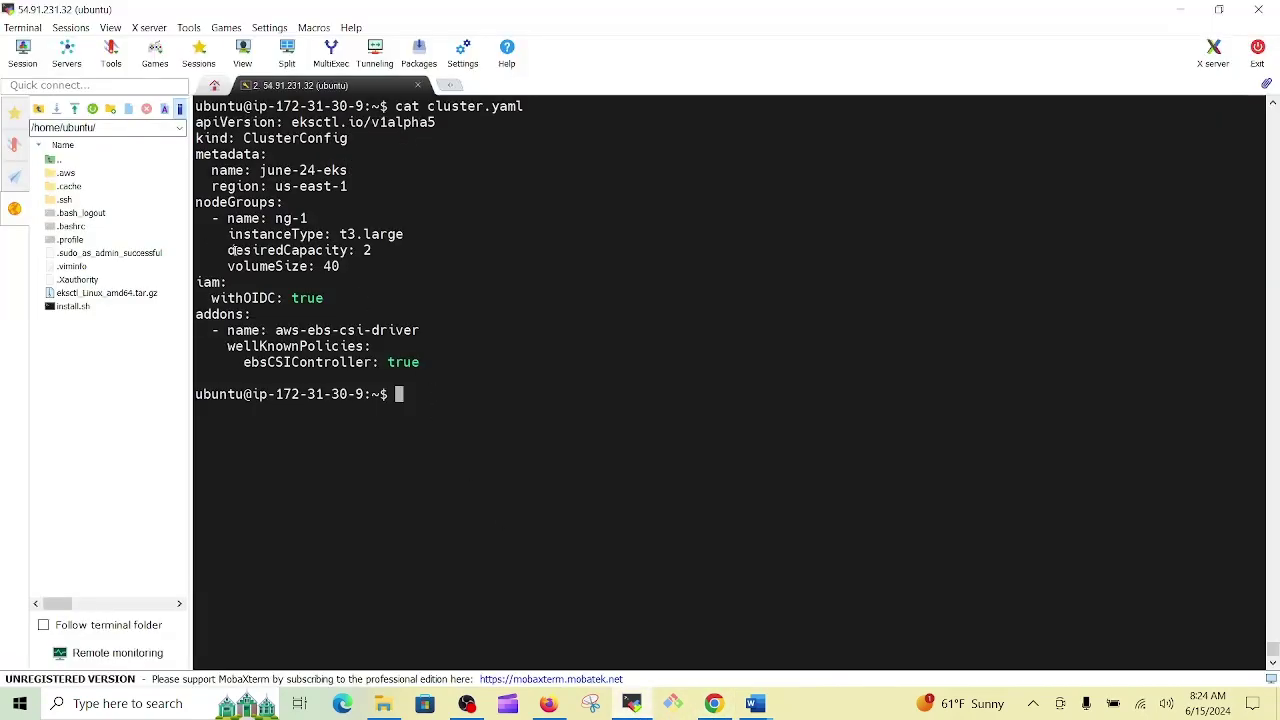
pyautogui.doubleClick(300, 251)
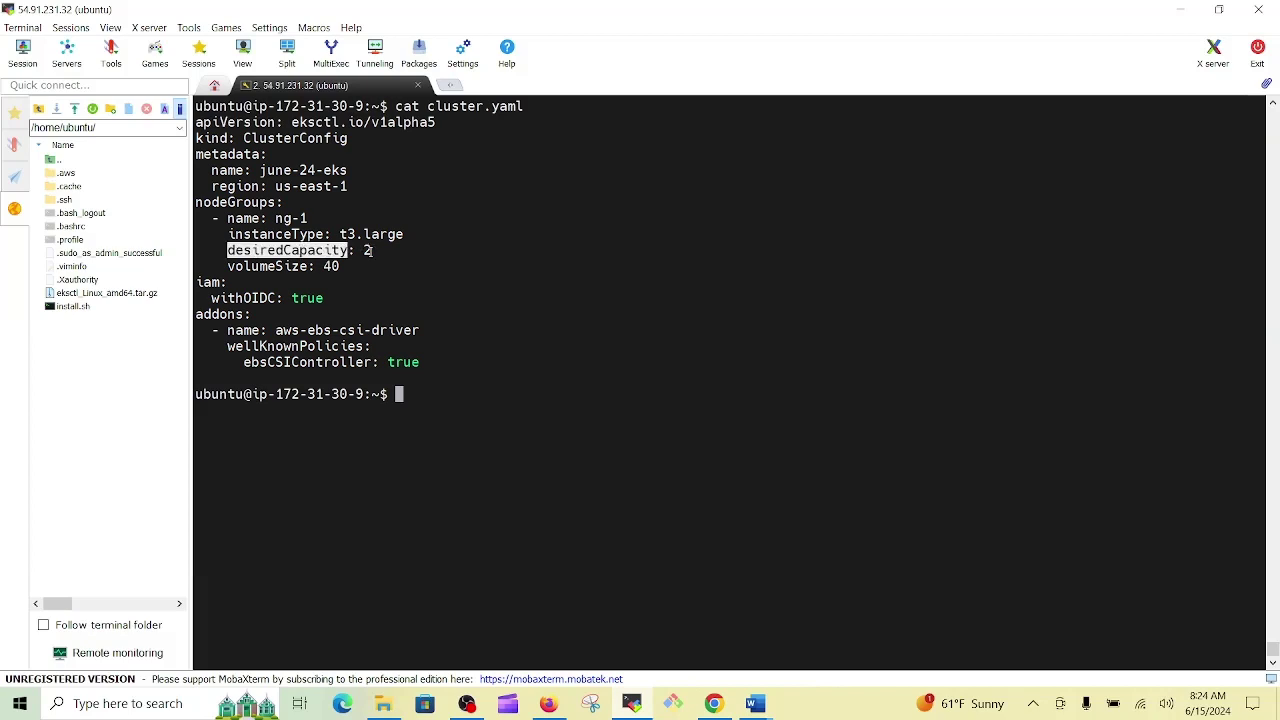
pyautogui.doubleClick(368, 251)
pyautogui.doubleClick(345, 235)
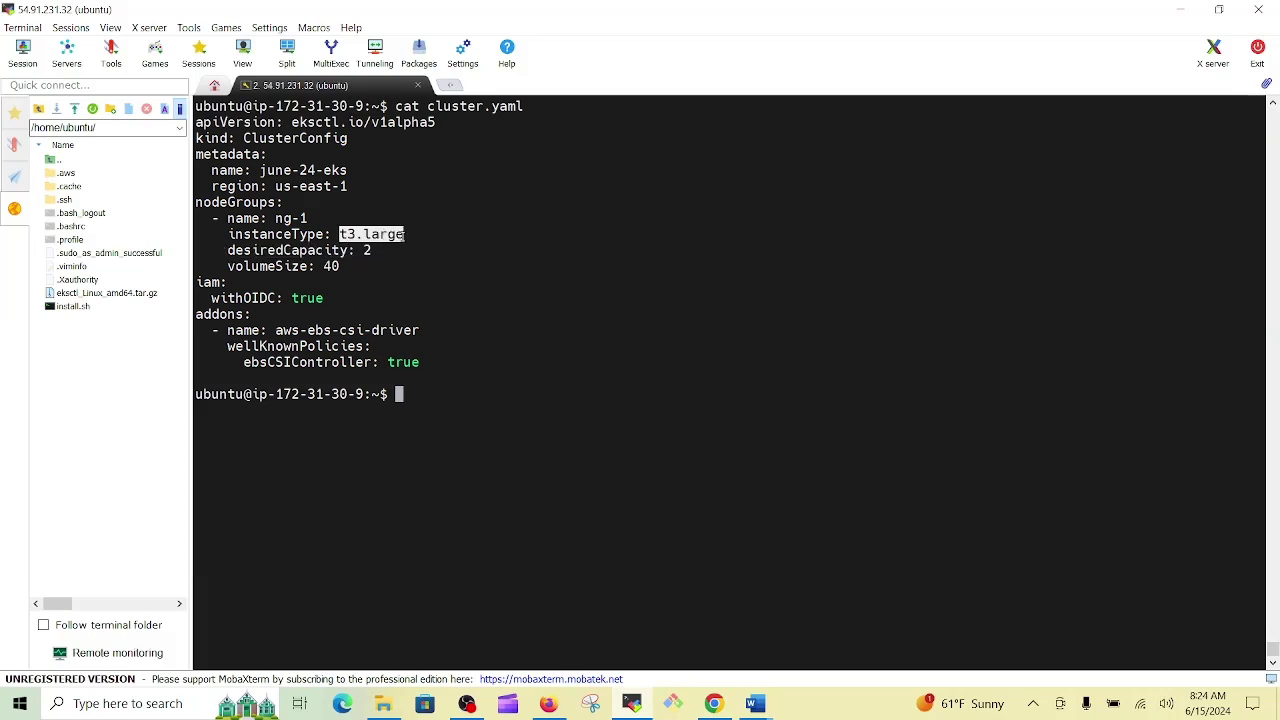
# - Switch to Chrome, clear the instance selection, and check the instance type of the june-24-eks-ng-1-Node in us-east-1a
pyautogui.click(716, 703)
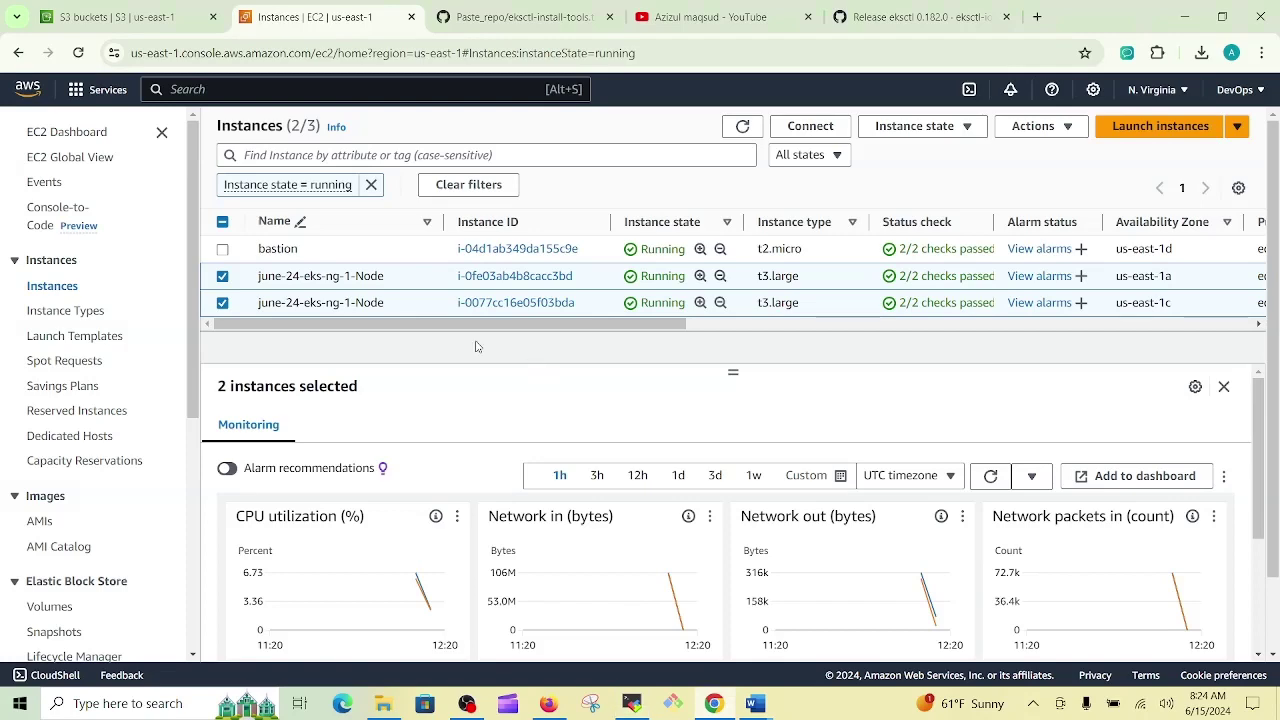
pyautogui.click(222, 278)
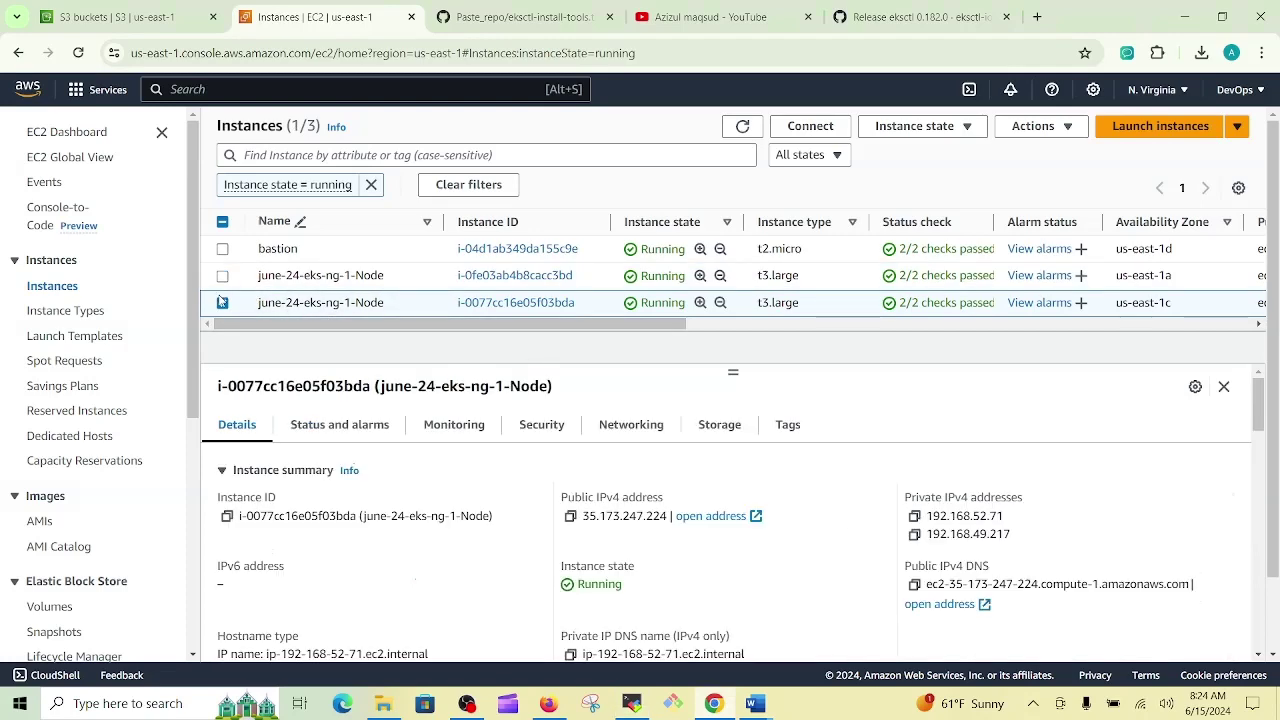
pyautogui.click(222, 303)
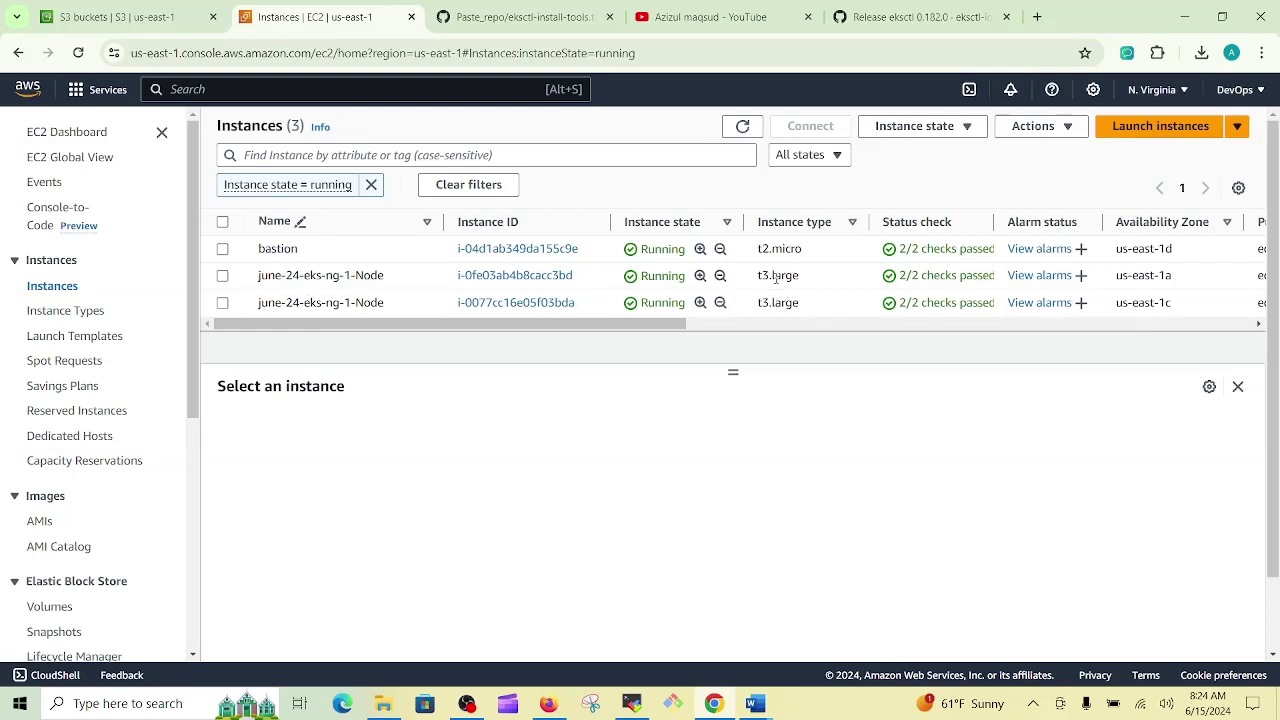
pyautogui.moveTo(758, 278); pyautogui.dragTo(802, 279)
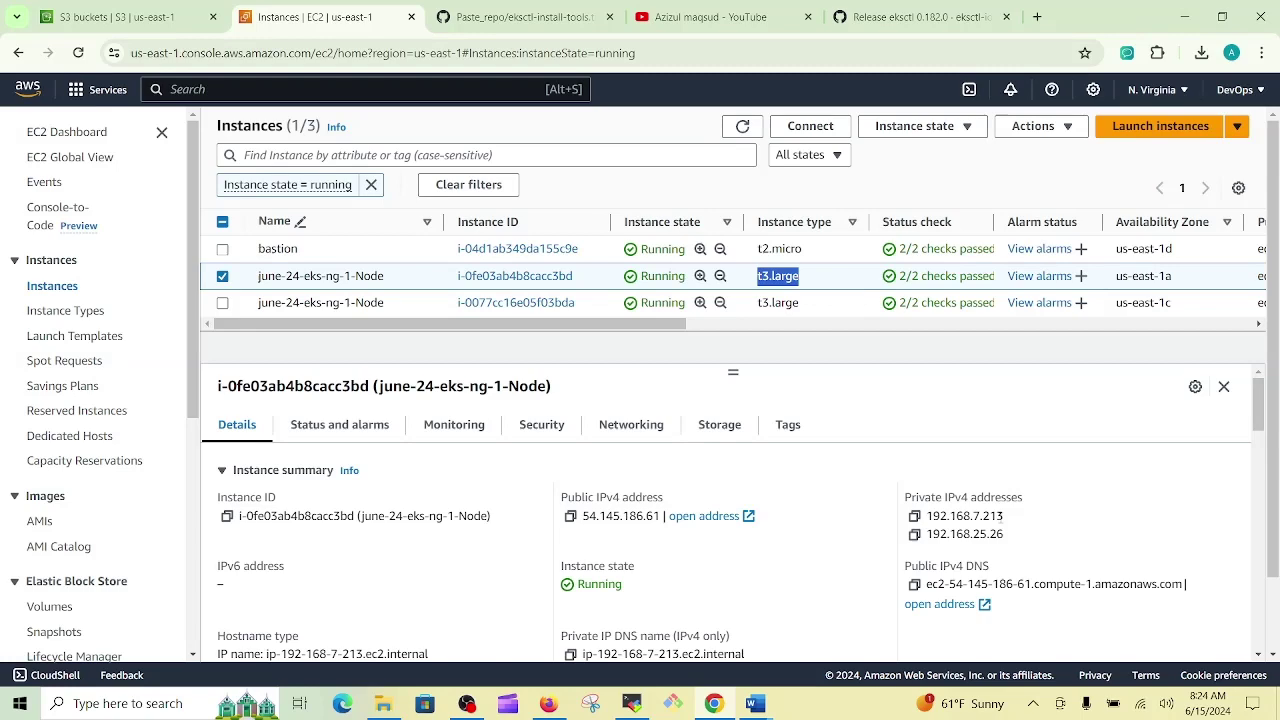
# - Switch to MobaXterm and list the cluster nodes with kubectl get node
pyautogui.click(631, 703)
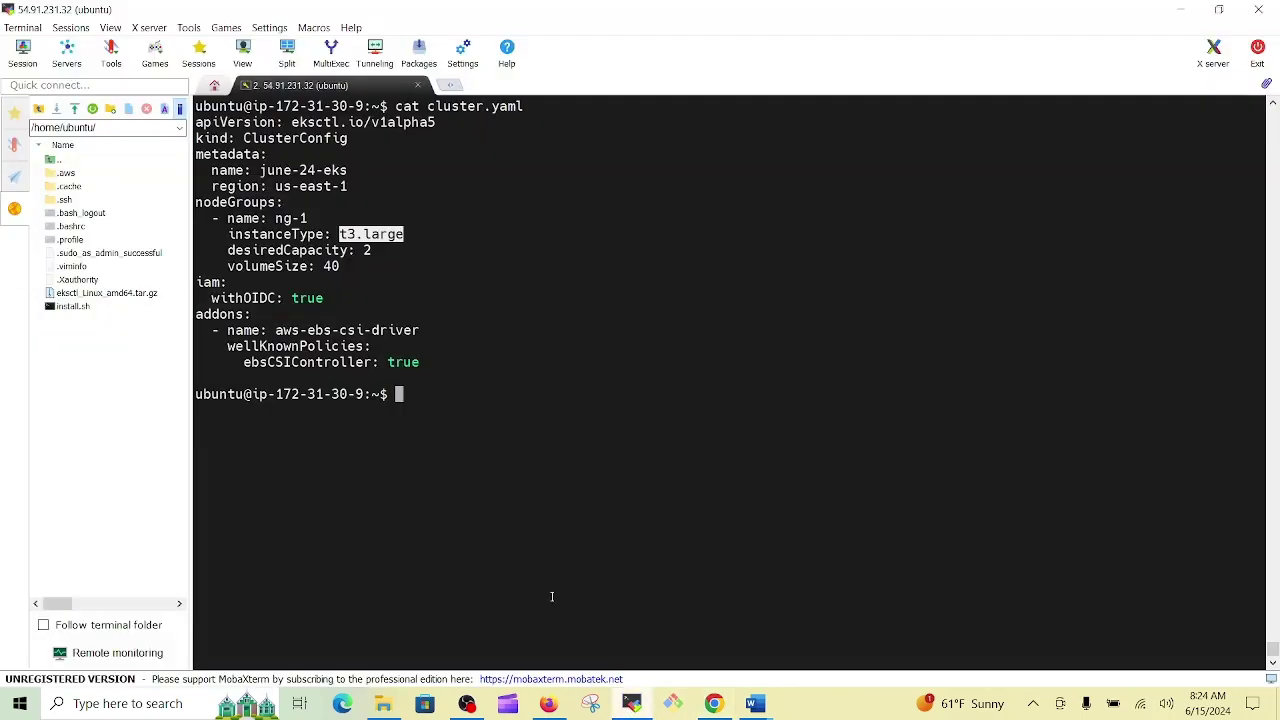
pyautogui.click(499, 522)
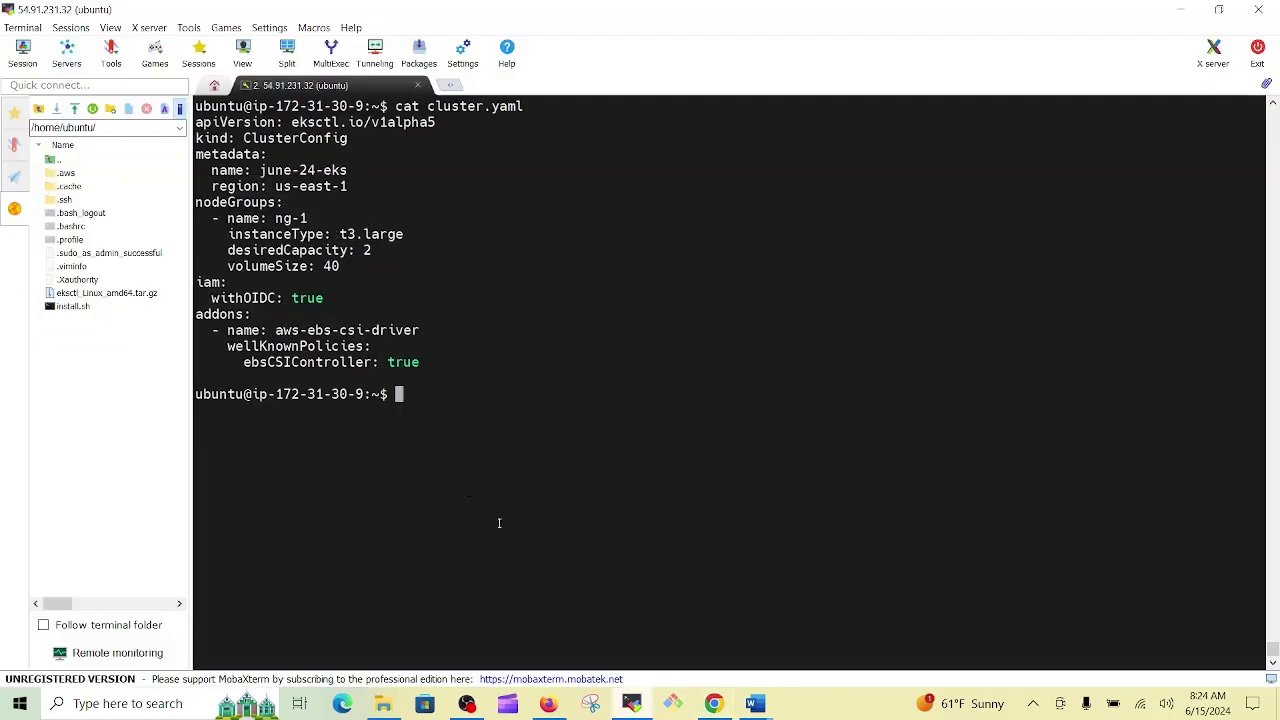
pyautogui.press('Up')
pyautogui.press('Up')
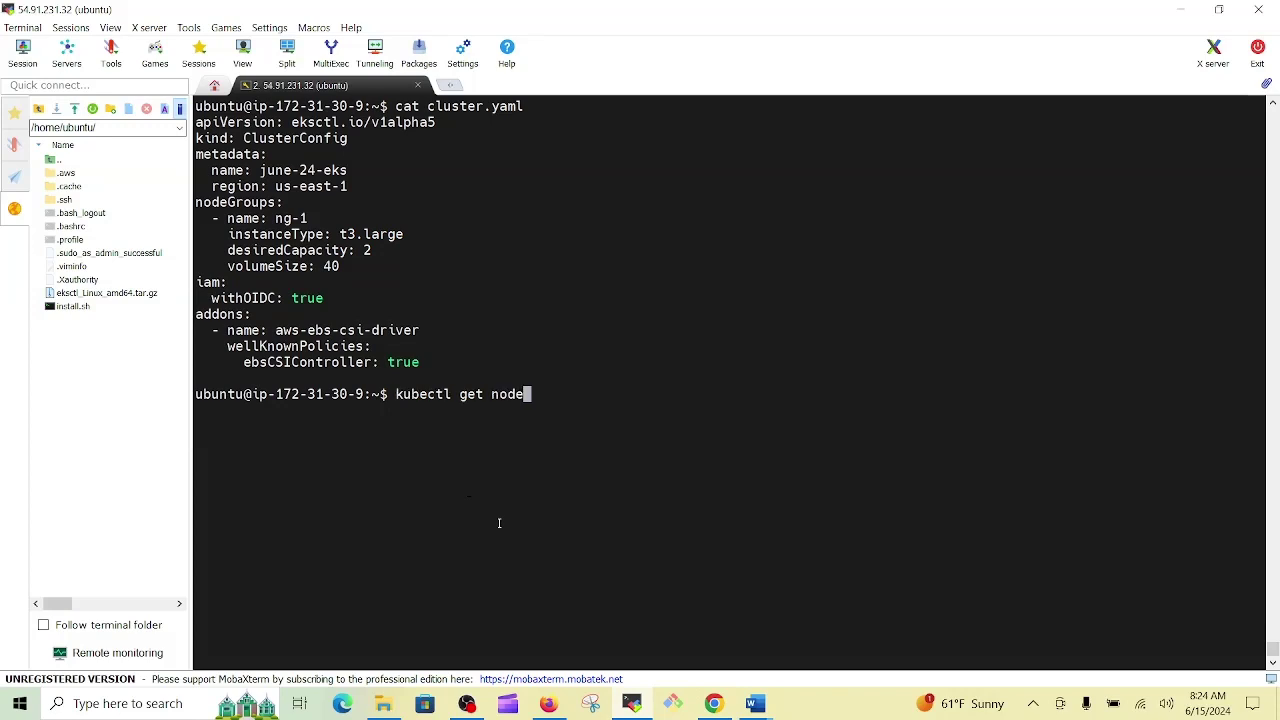
pyautogui.press('Return')
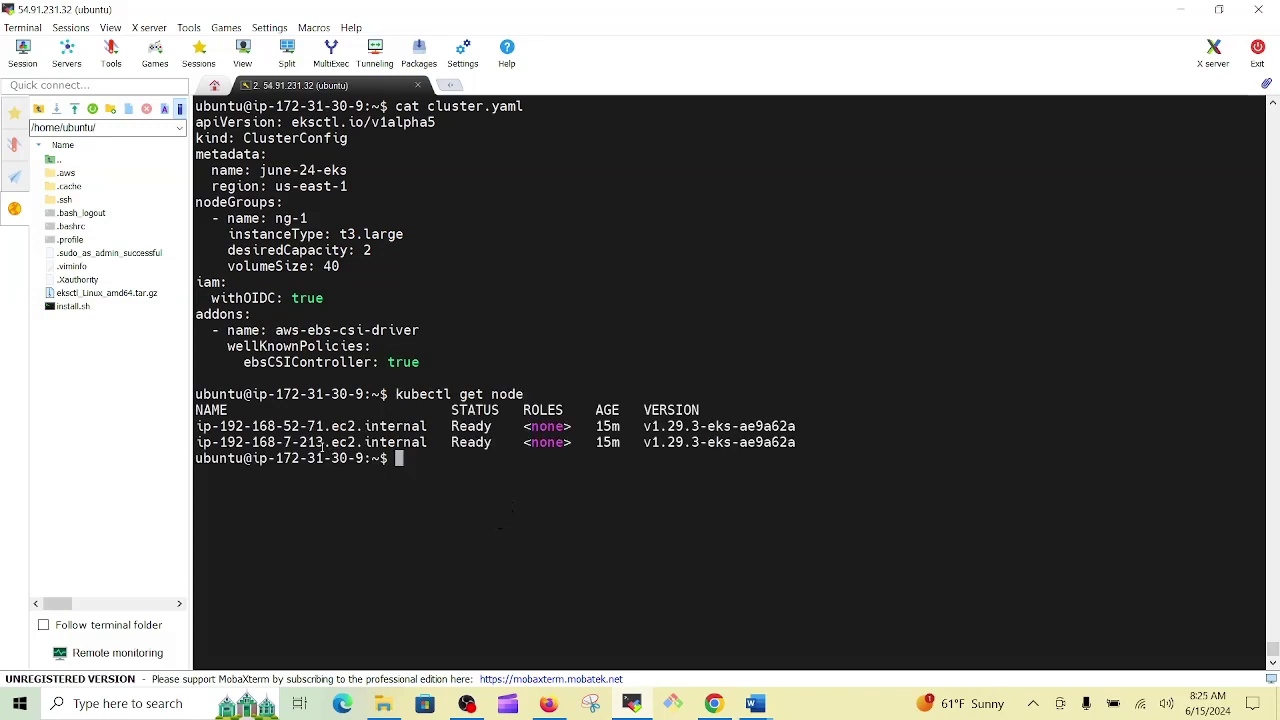
# - Switch to Chrome and check the private IPv4 addresses of both june-24-eks-ng-1-Node instances in their details
pyautogui.click(632, 703)
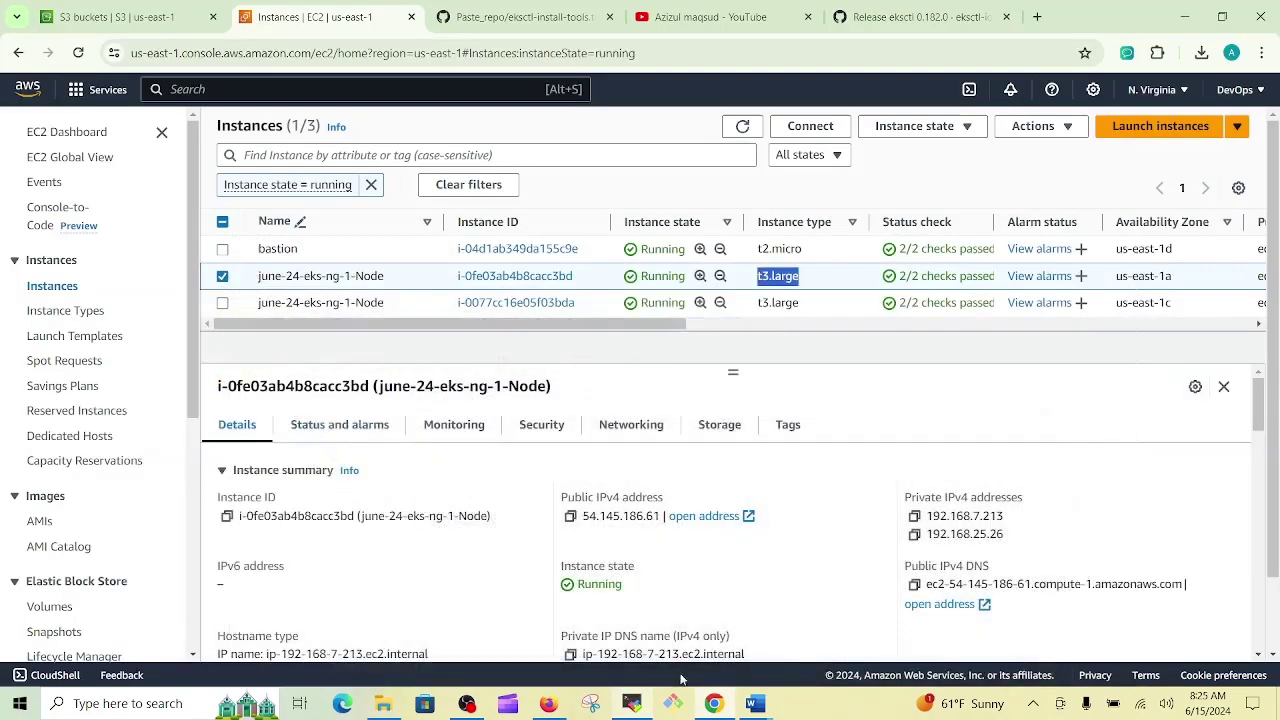
pyautogui.doubleClick(1001, 516)
pyautogui.click(1001, 534)
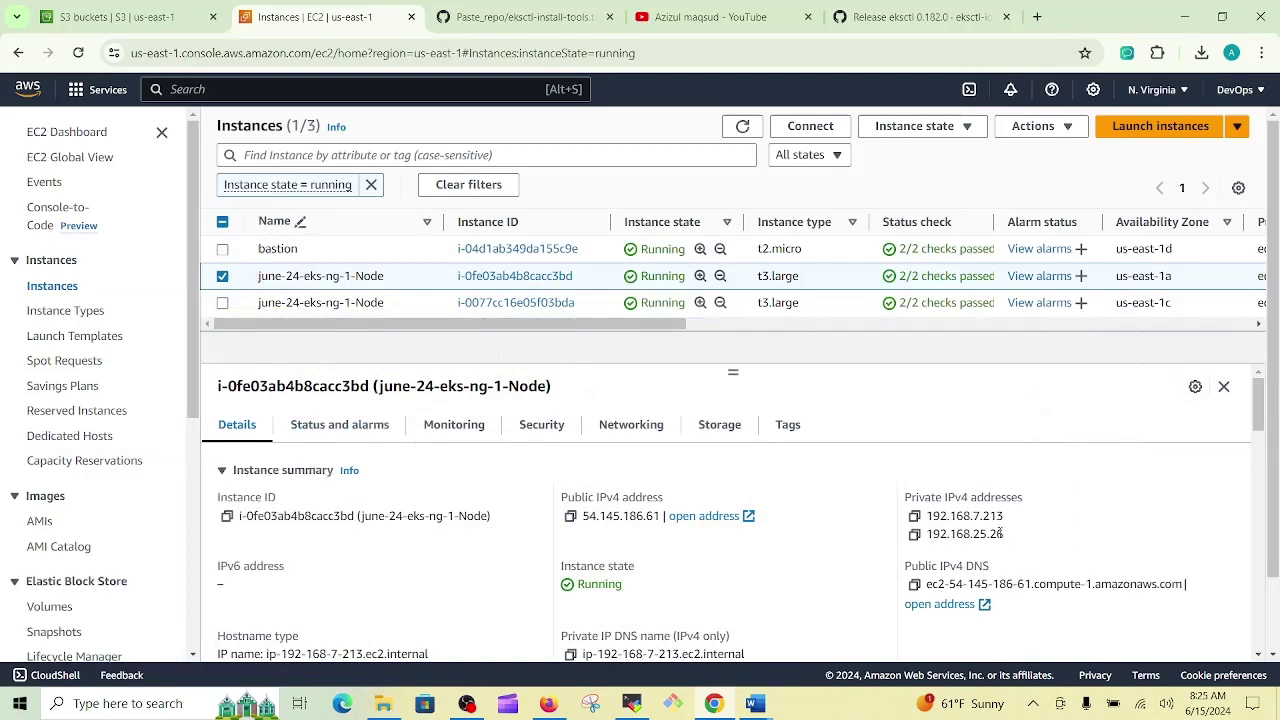
pyautogui.click(222, 276)
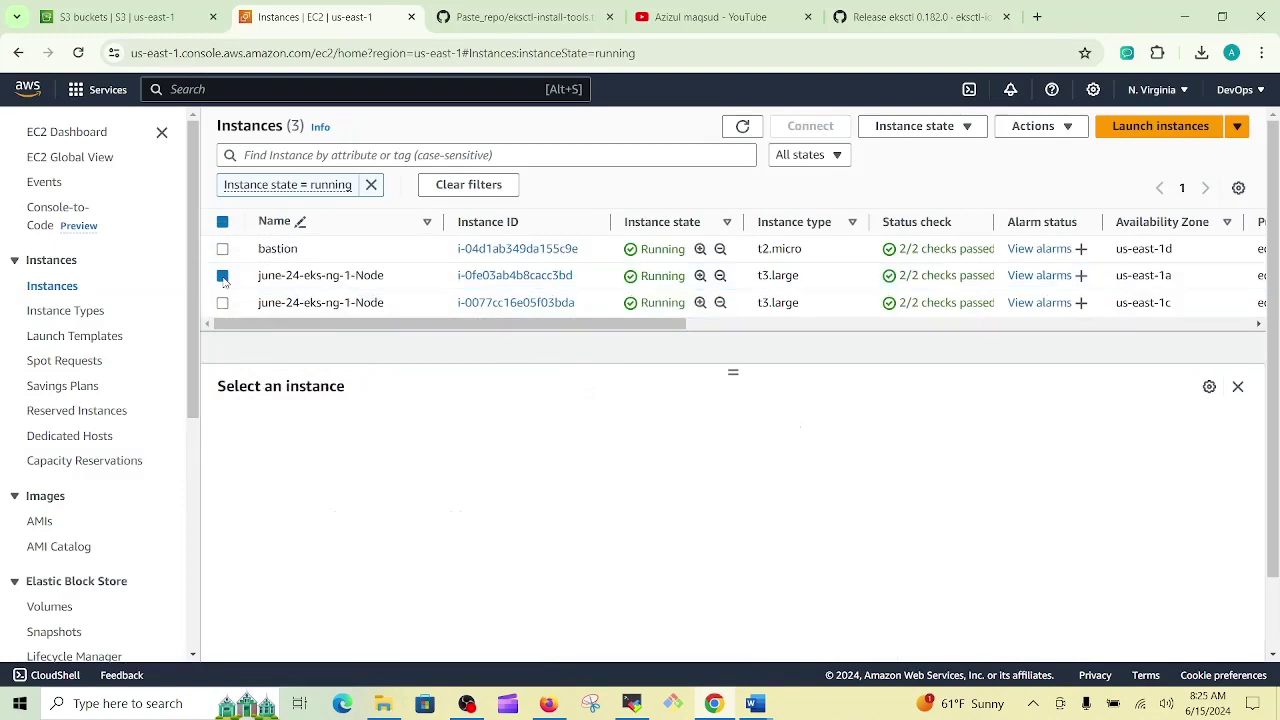
pyautogui.click(222, 303)
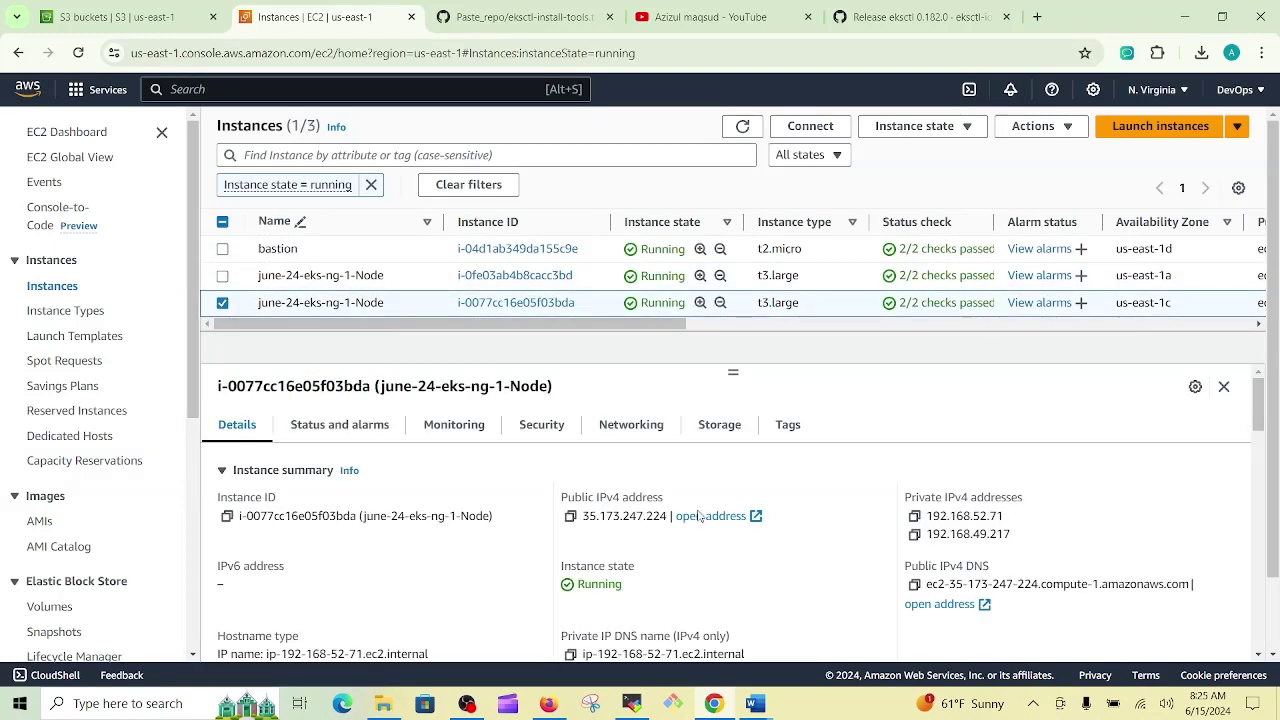
pyautogui.doubleClick(1001, 516)
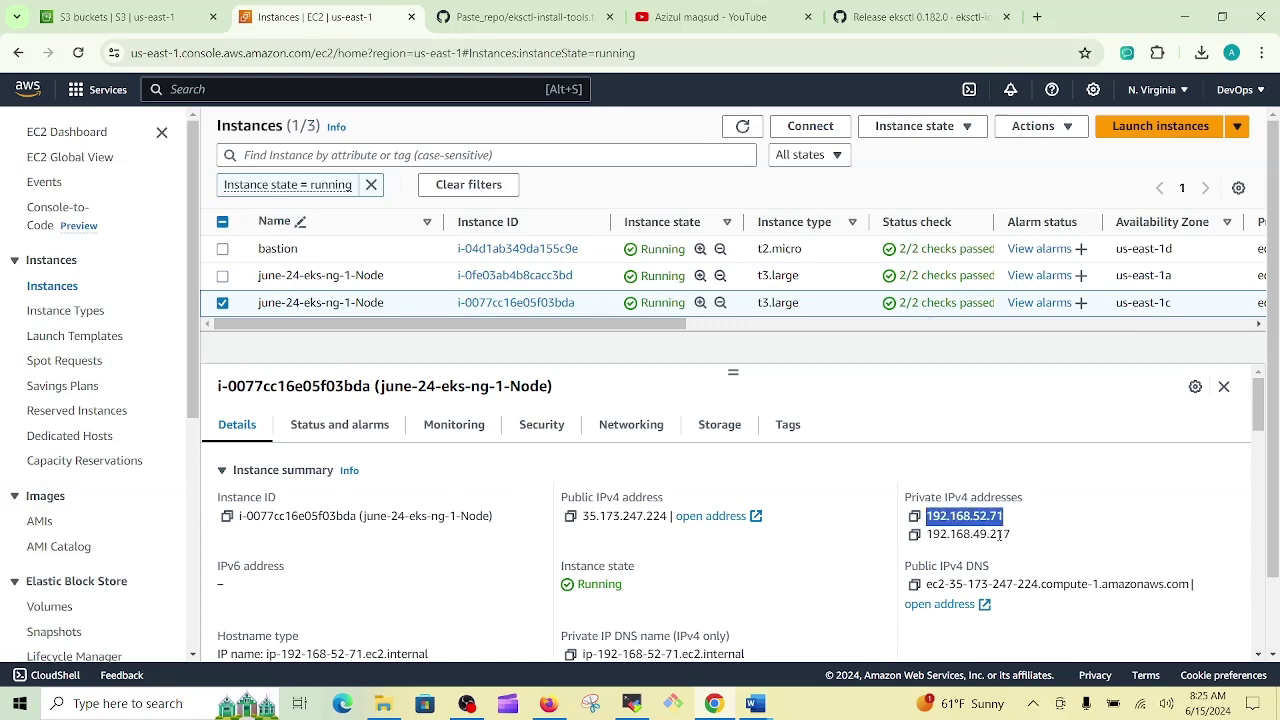
# - Switch to MobaXterm and compare the IP addresses in the kubectl node names with the EC2 private addresses
pyautogui.click(631, 703)
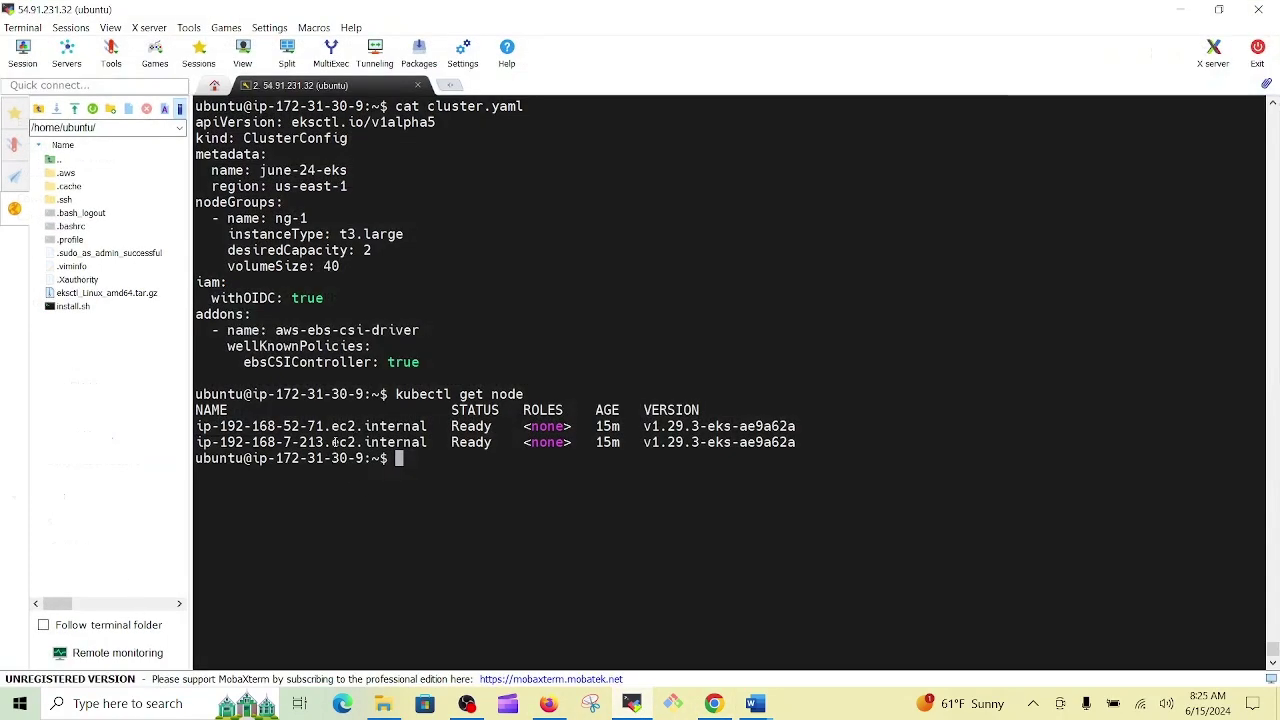
pyautogui.doubleClick(318, 426)
pyautogui.click(310, 442)
pyautogui.moveTo(311, 426)
pyautogui.mouseDown()
pyautogui.moveTo(326, 426)
pyautogui.moveTo(300, 442)
pyautogui.moveTo(322, 442)
pyautogui.mouseUp()
pyautogui.click(469, 491)
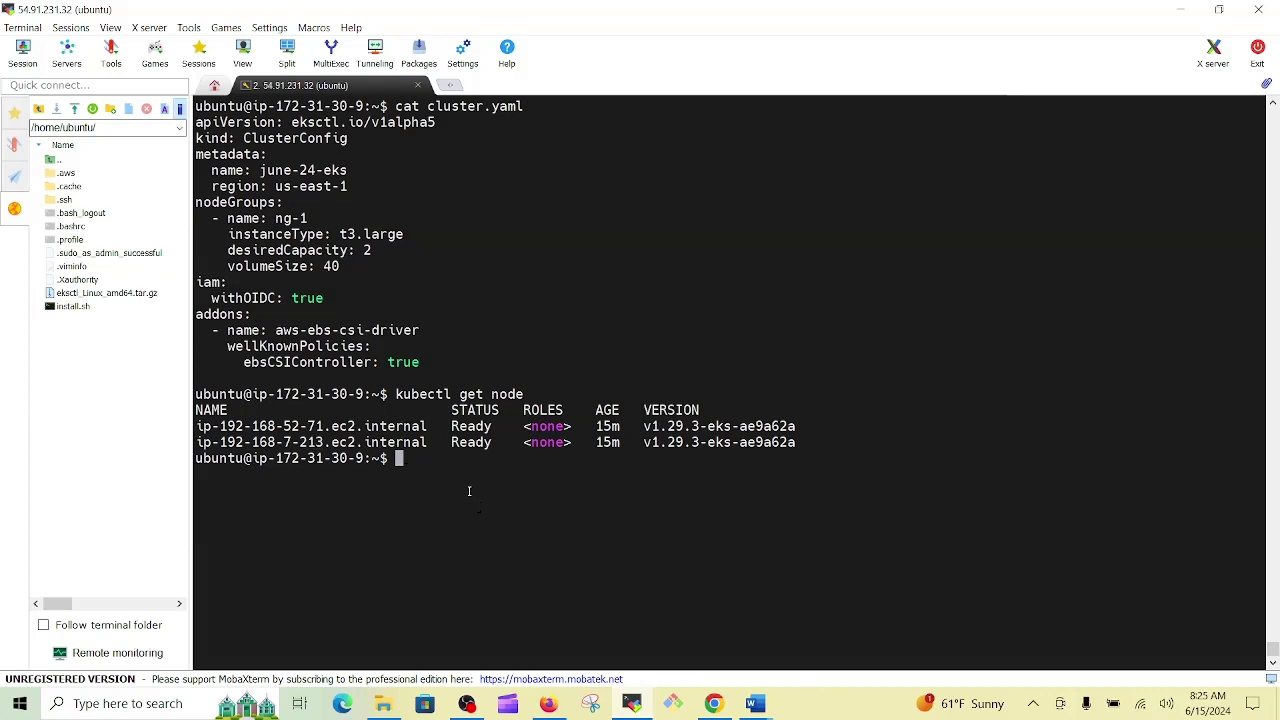
# - Switch to Chrome, open the VPC list from the VPC service, and show the details of eksctl-june-24-eks-cluster/VPC
pyautogui.click(713, 703)
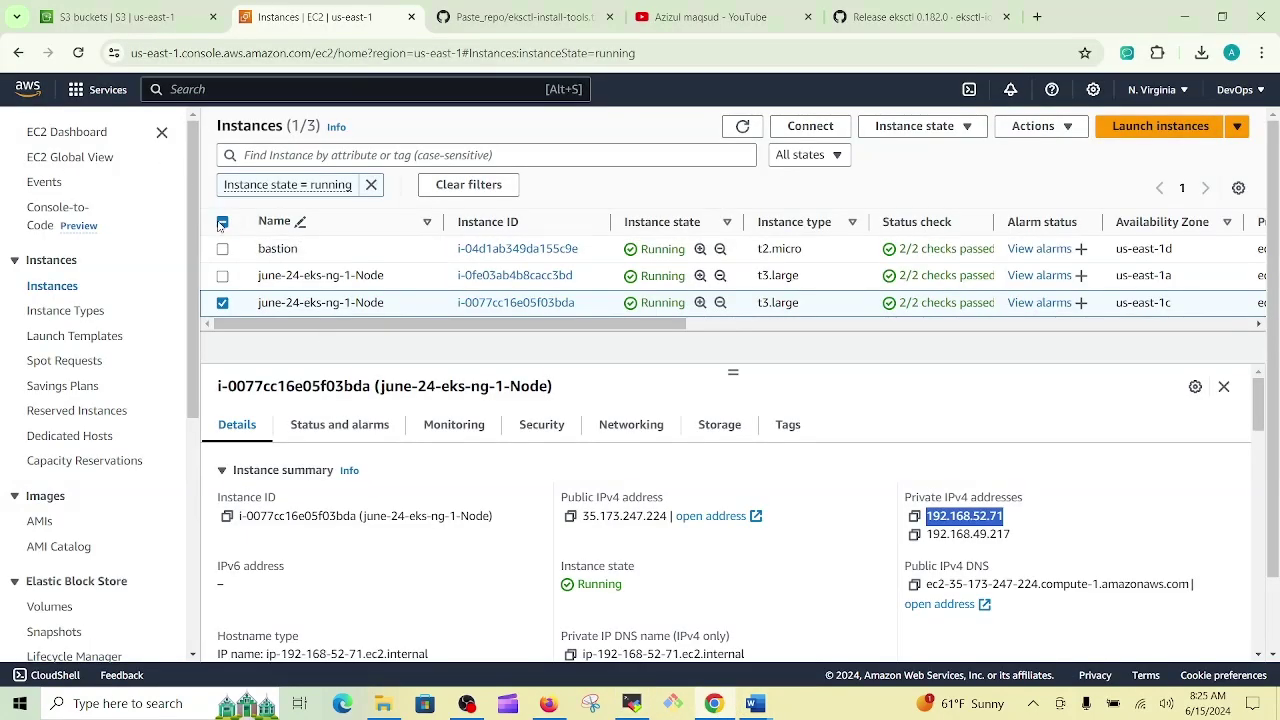
pyautogui.click(100, 89)
pyautogui.scroll(-3, 405, 478)
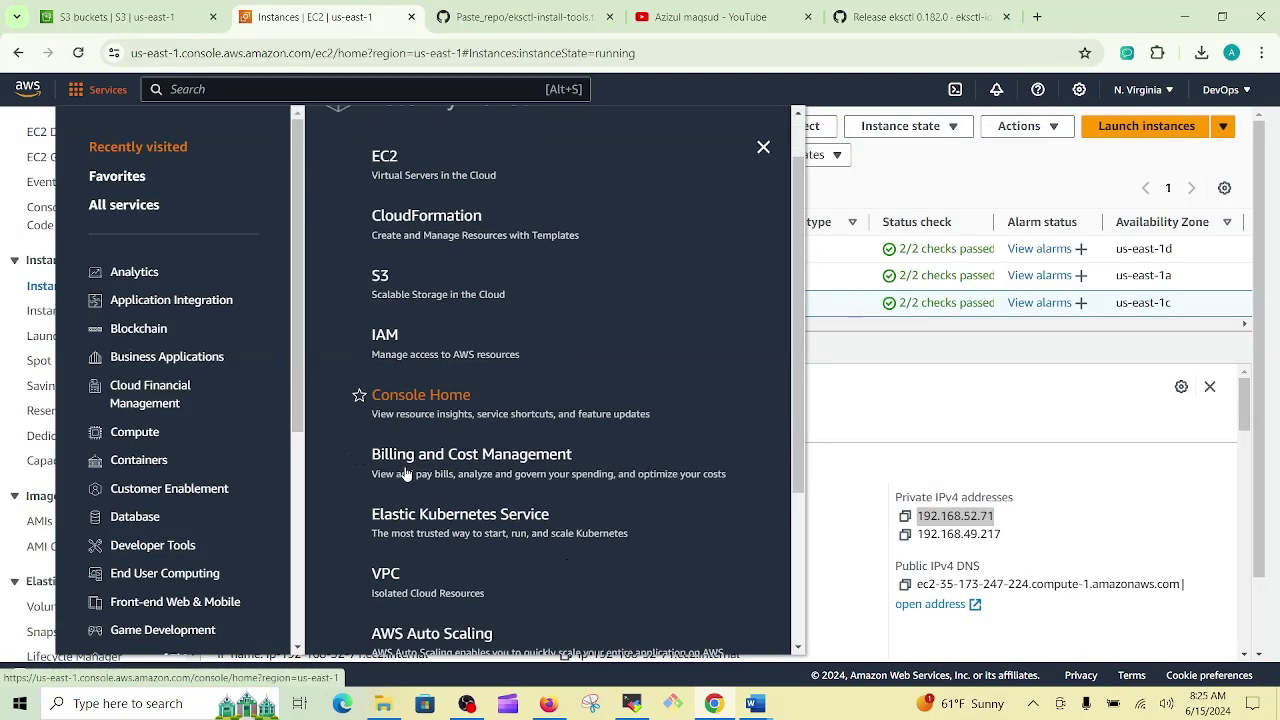
pyautogui.click(388, 387)
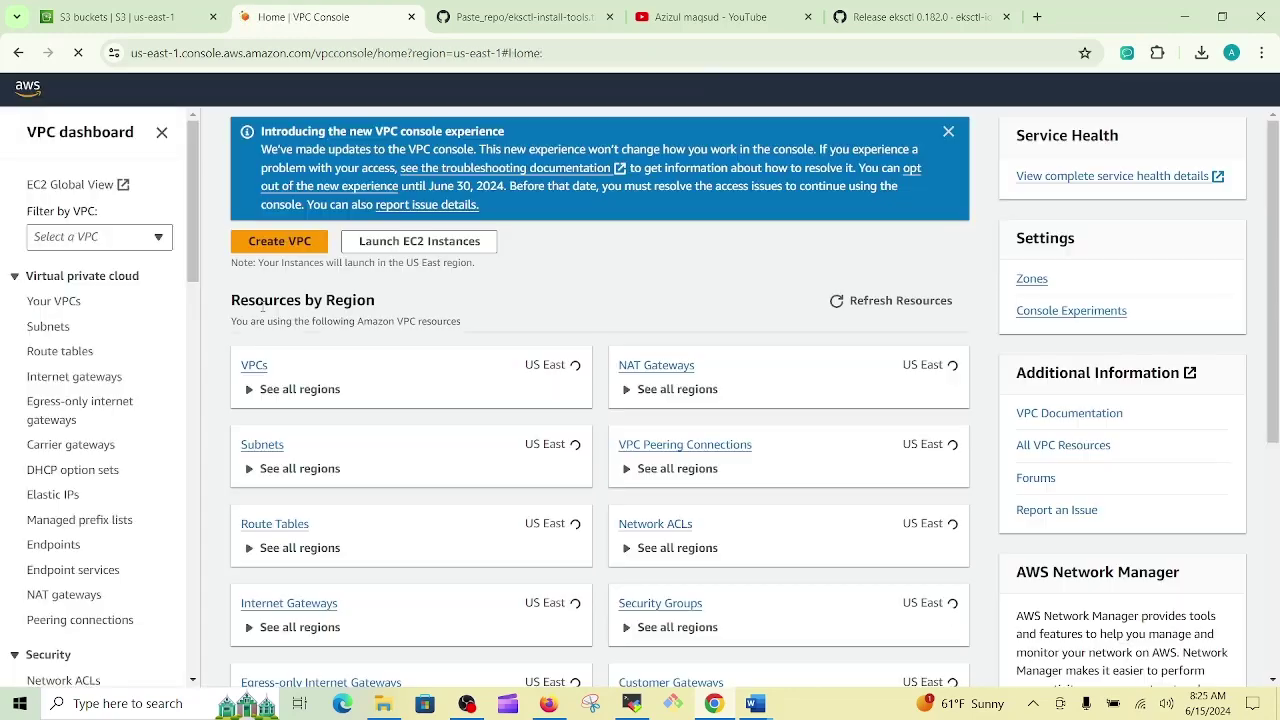
pyautogui.click(254, 366)
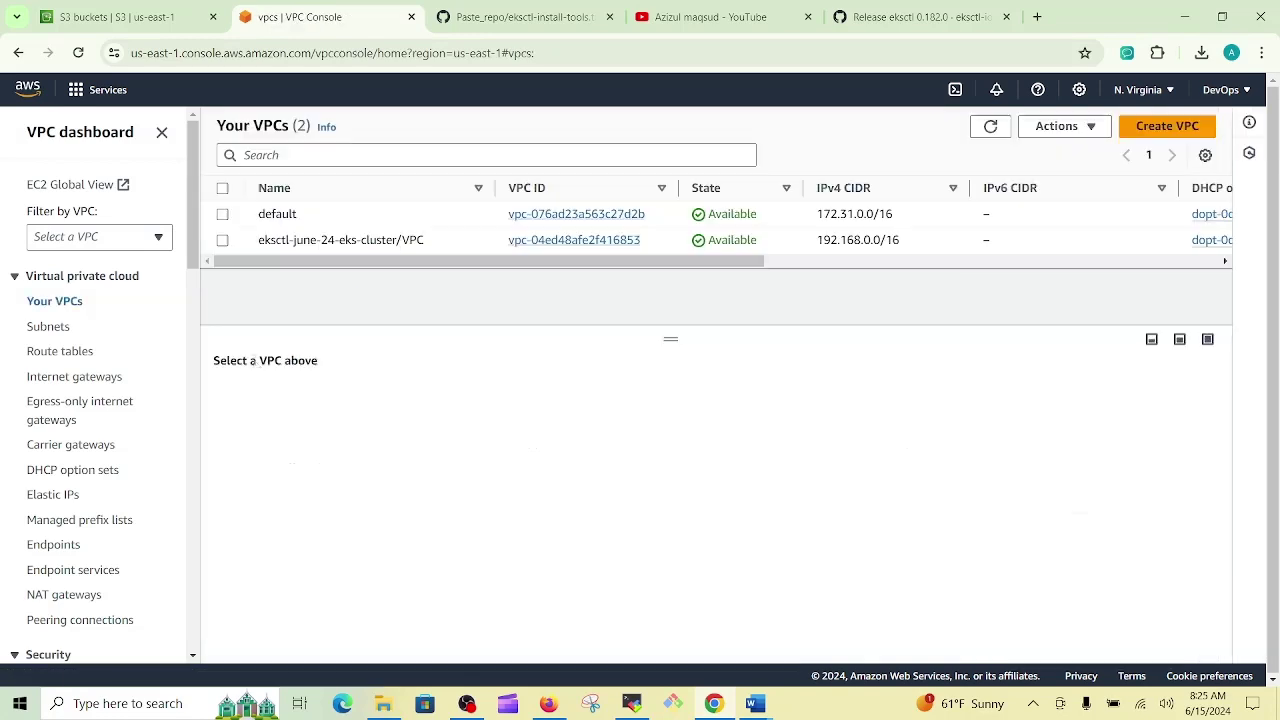
pyautogui.click(222, 241)
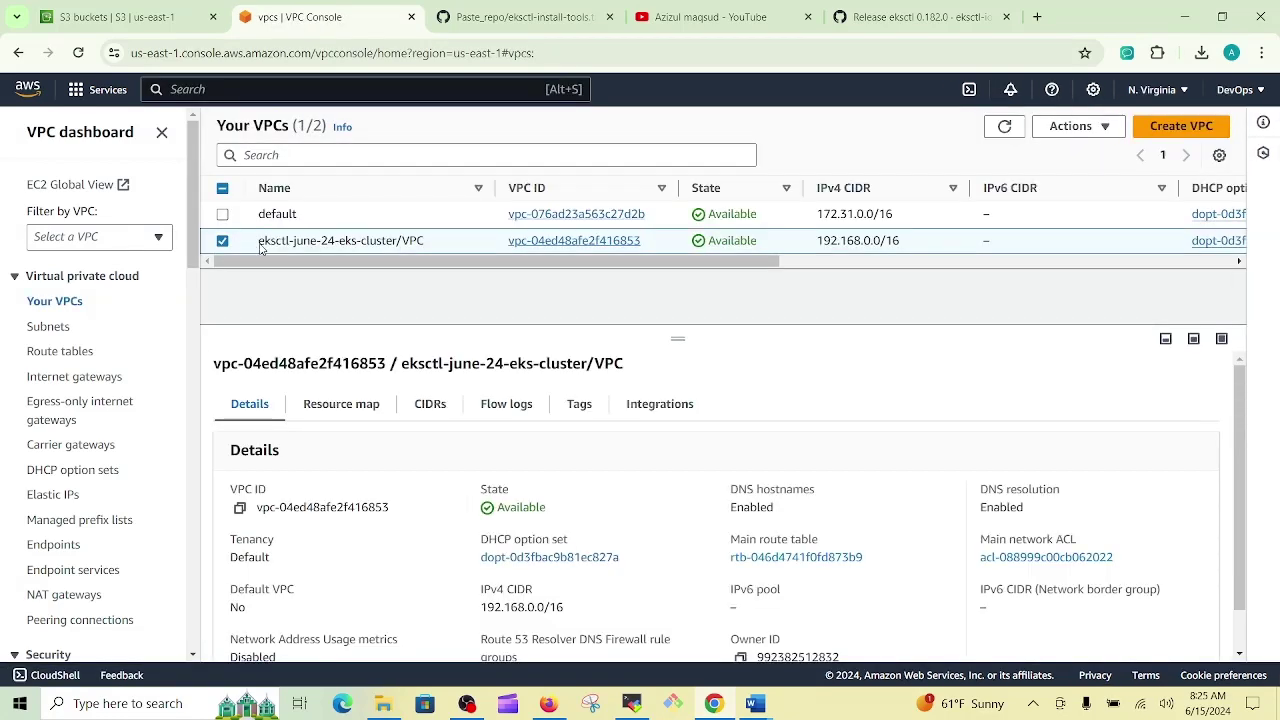
pyautogui.moveTo(293, 241); pyautogui.dragTo(356, 253)
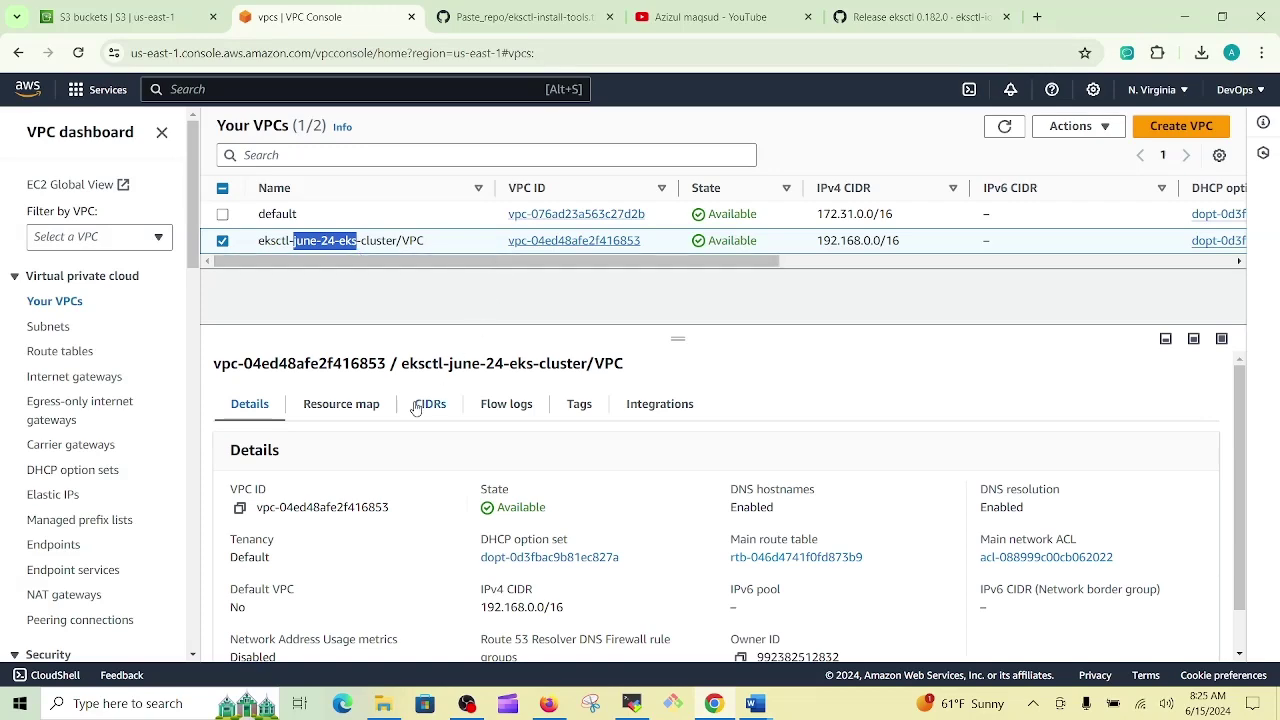
# - Open the VPC's resource map and trace the NAT gateway and internet gateway connections to their route tables and subnets
pyautogui.click(345, 407)
pyautogui.scroll(-2, 1070, 438)
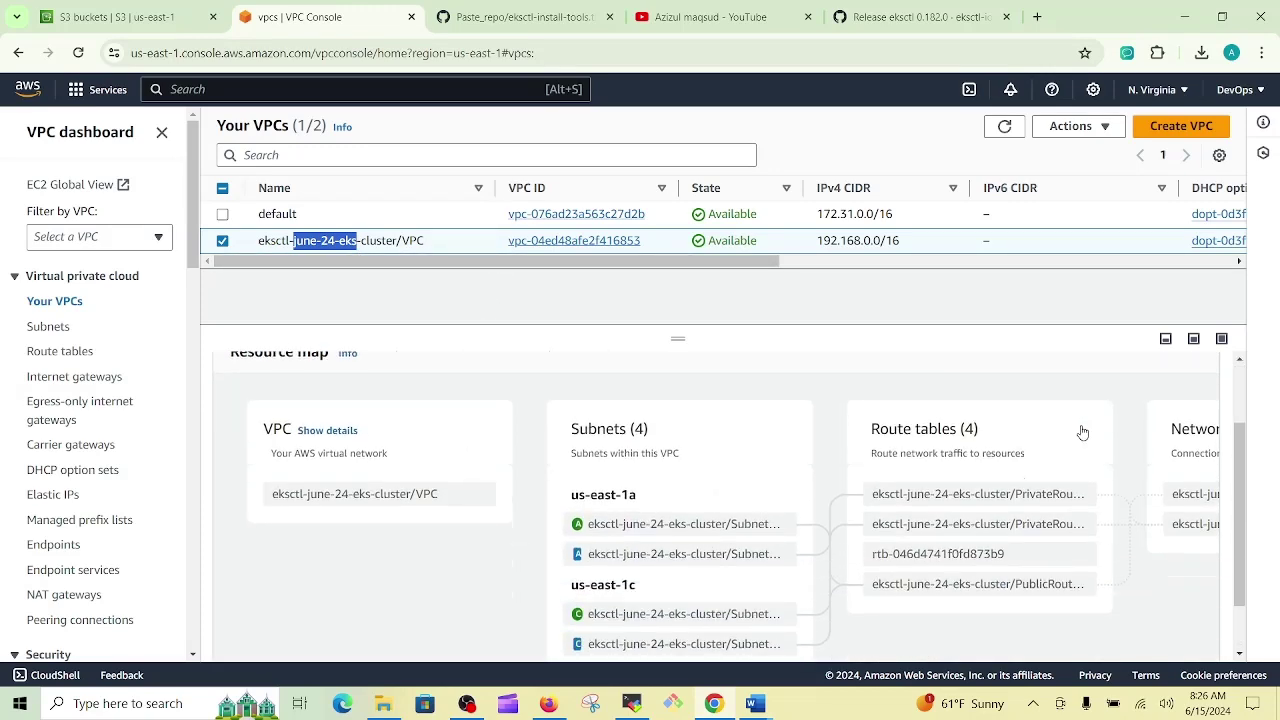
pyautogui.moveTo(954, 645); pyautogui.dragTo(1112, 646)
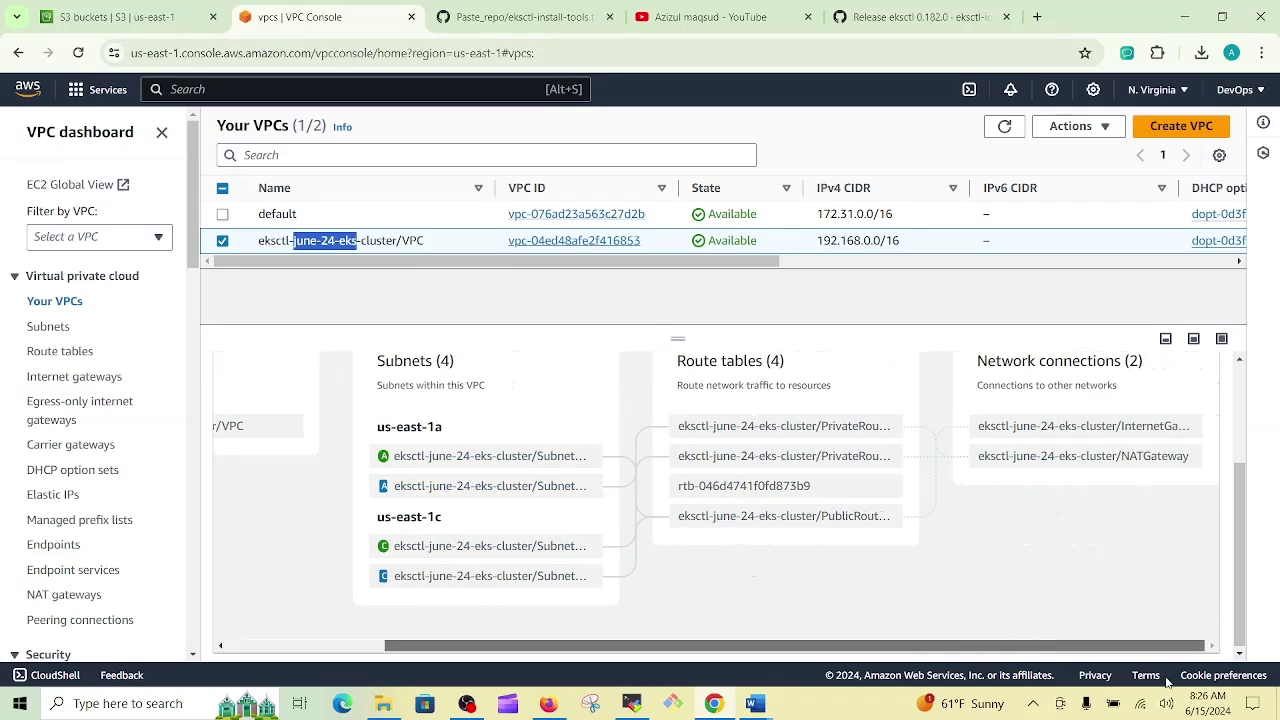
pyautogui.moveTo(1143, 460)
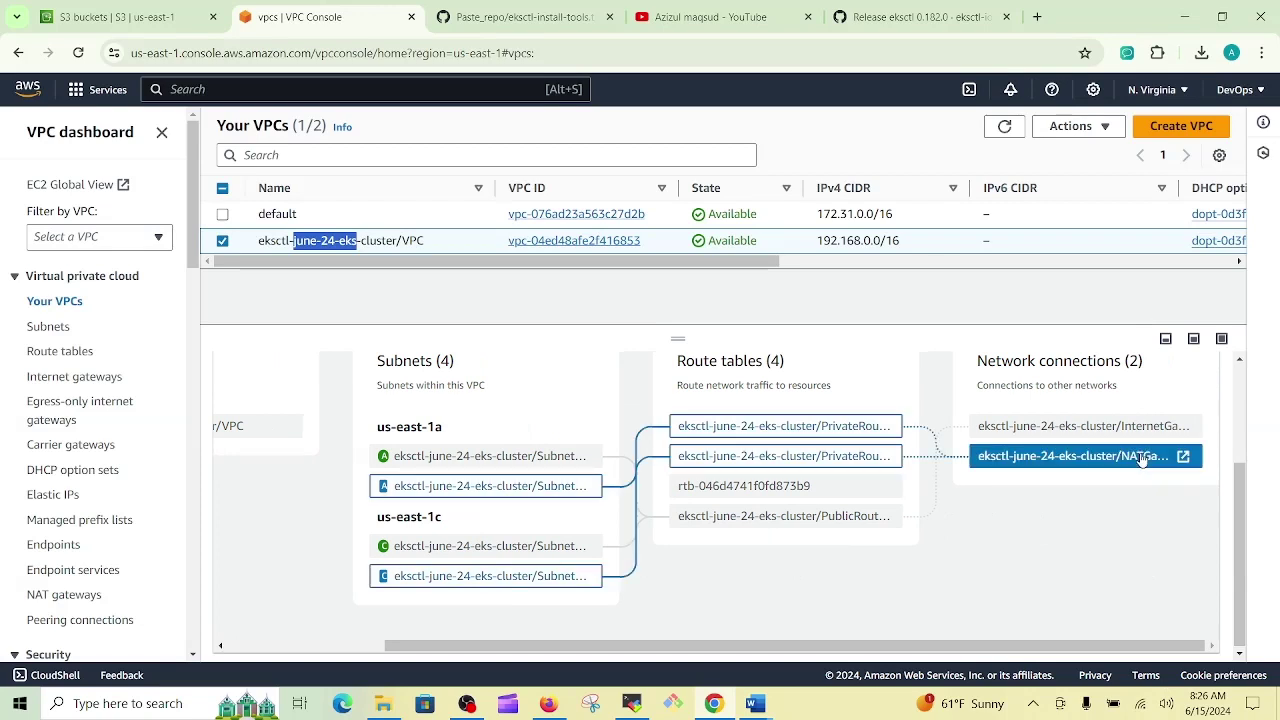
pyautogui.moveTo(1108, 440)
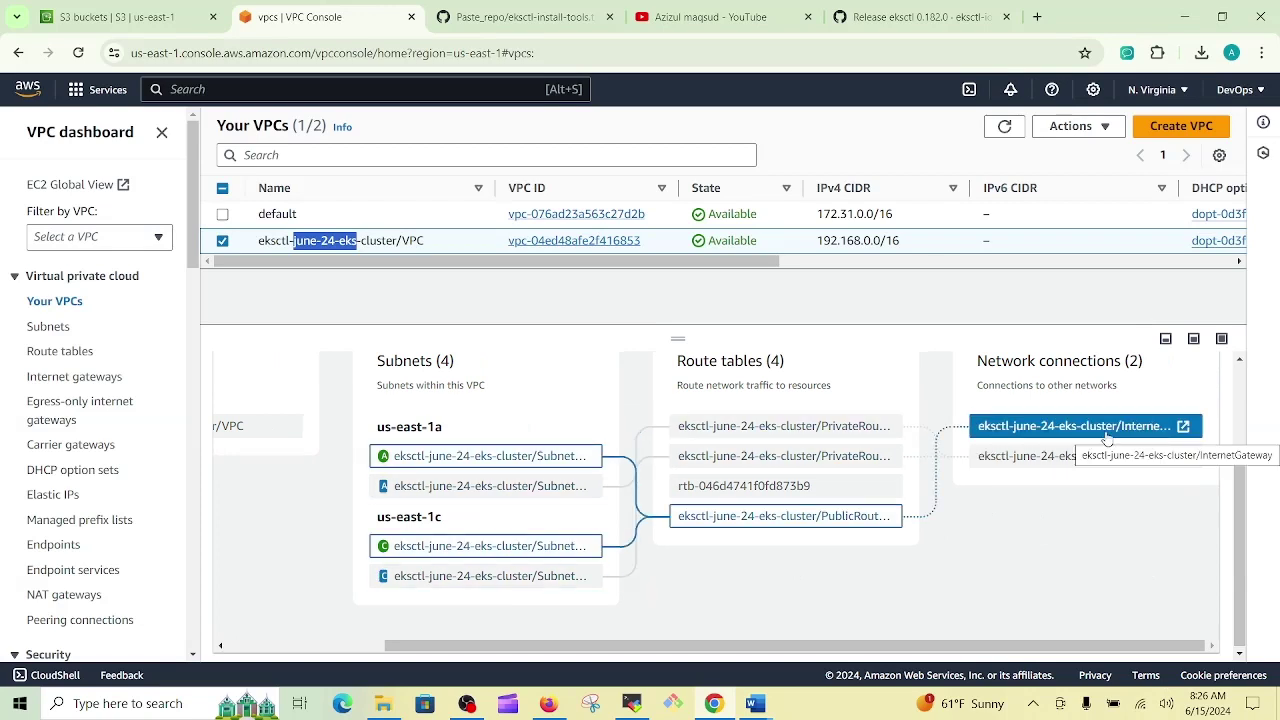
pyautogui.moveTo(1070, 460)
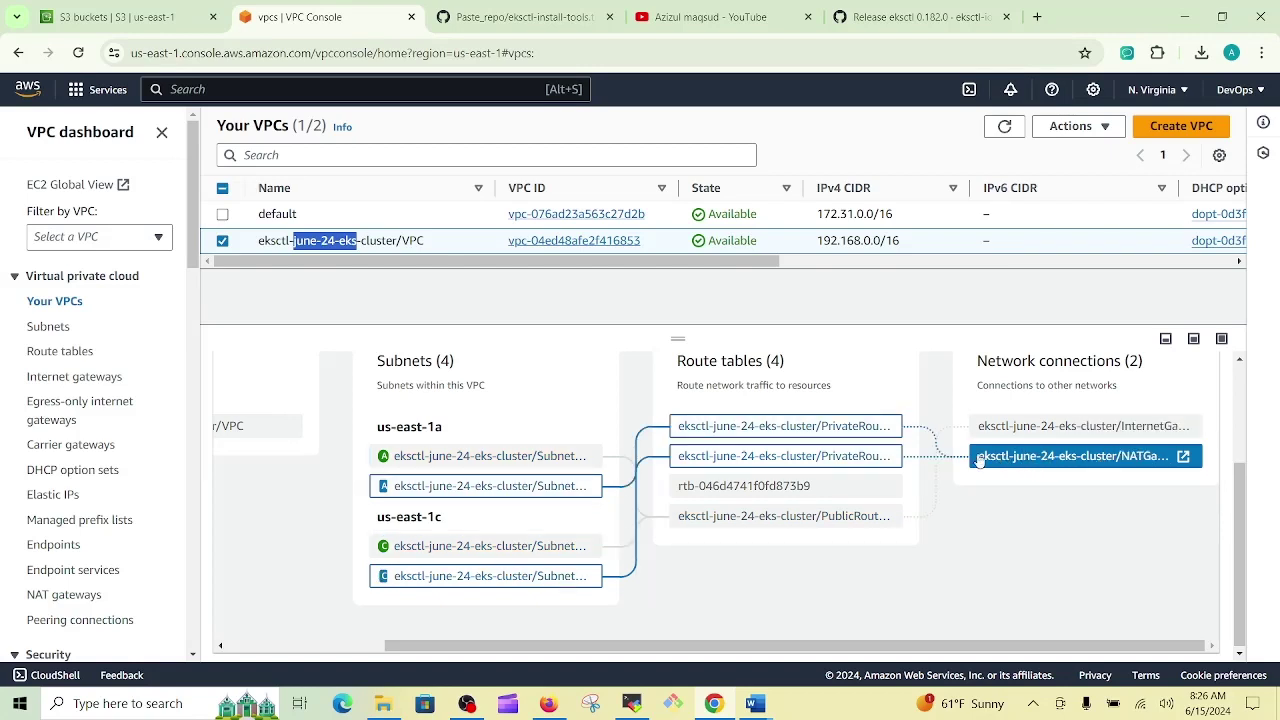
# - Trace the private subnets in us-east-1c and us-east-1a through their route tables to the NAT gateway in the resource map
pyautogui.moveTo(493, 580)
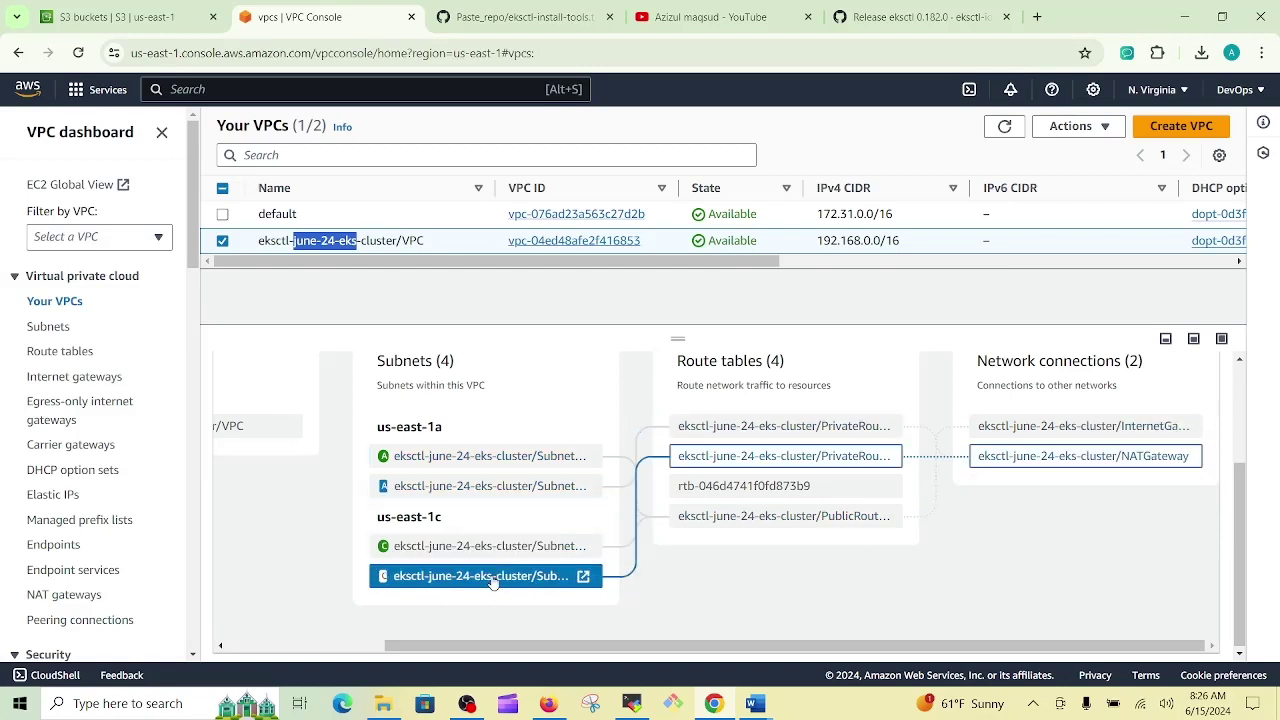
pyautogui.moveTo(585, 486)
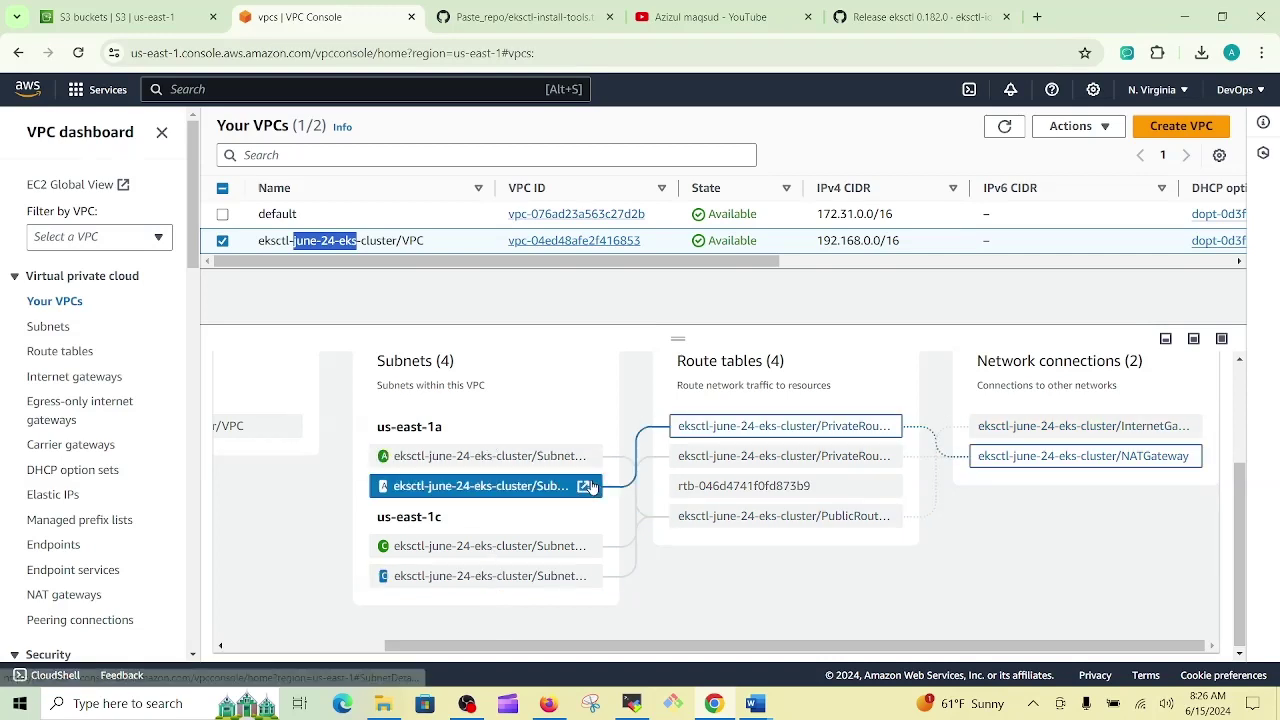
pyautogui.moveTo(723, 440)
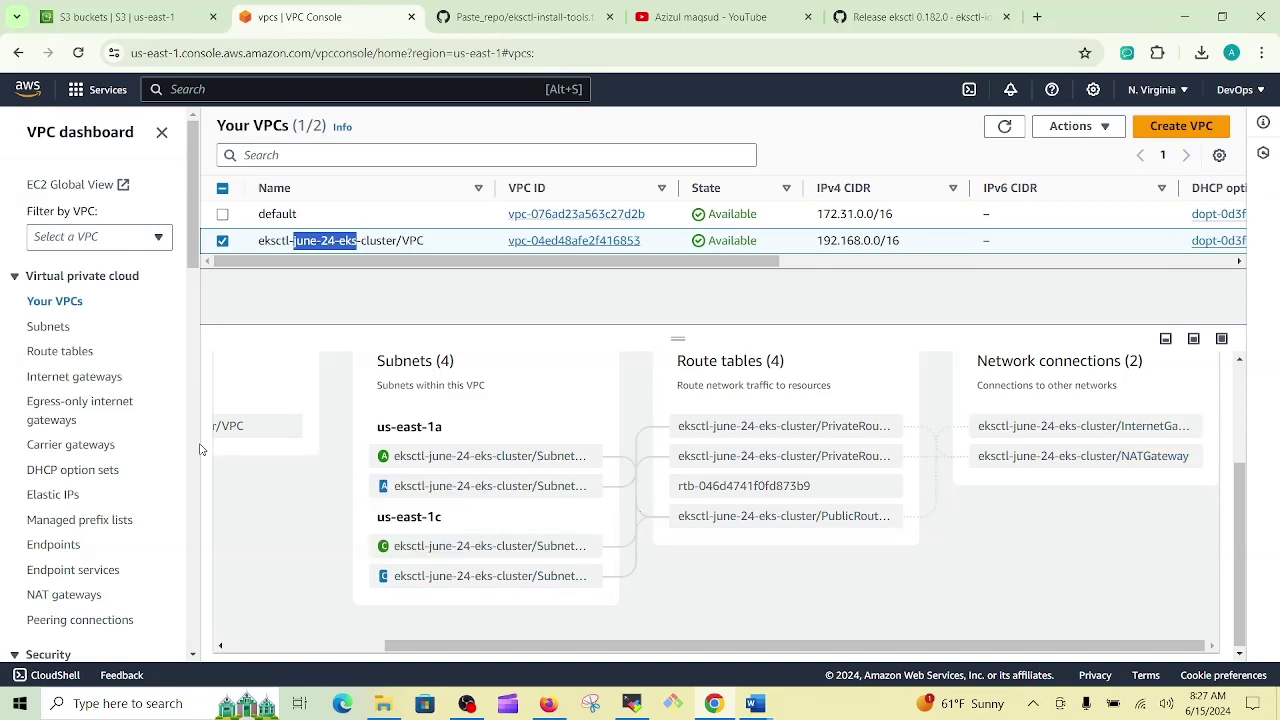
# - Open the list of NAT gateways and show the details of the june-24-eks cluster's NAT gateway
pyautogui.scroll(-2, 81, 483)
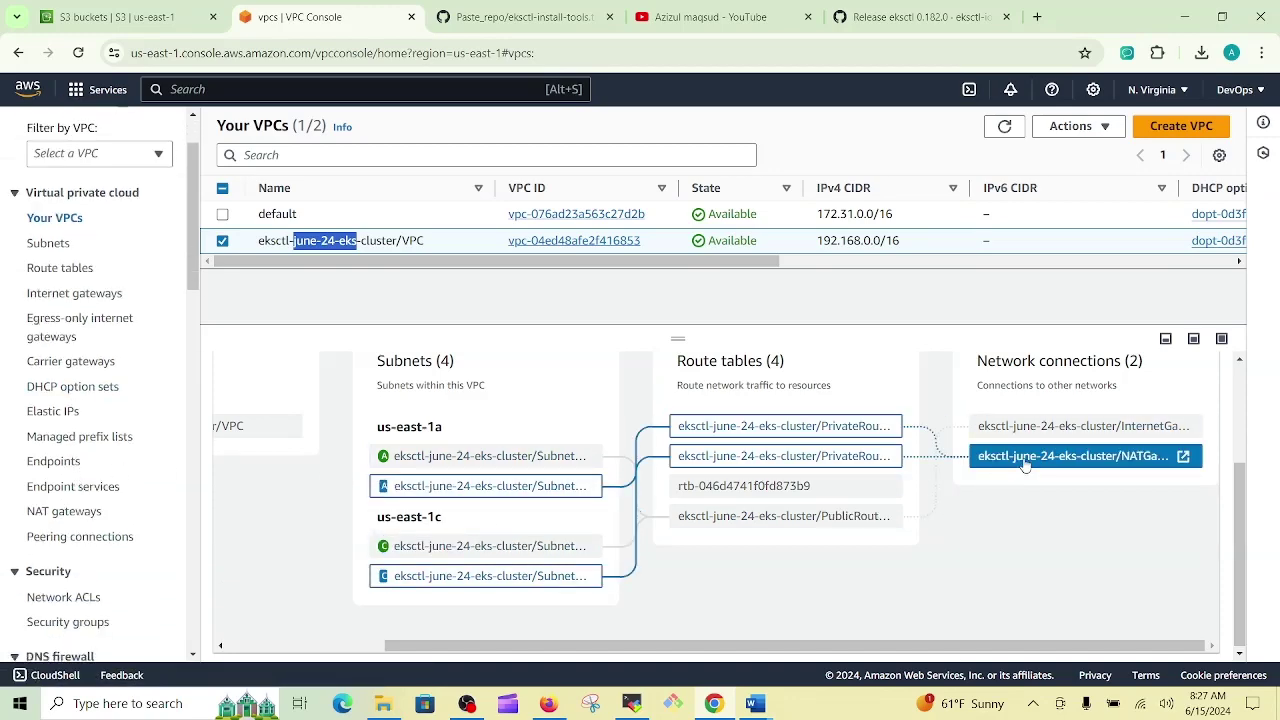
pyautogui.click(60, 513)
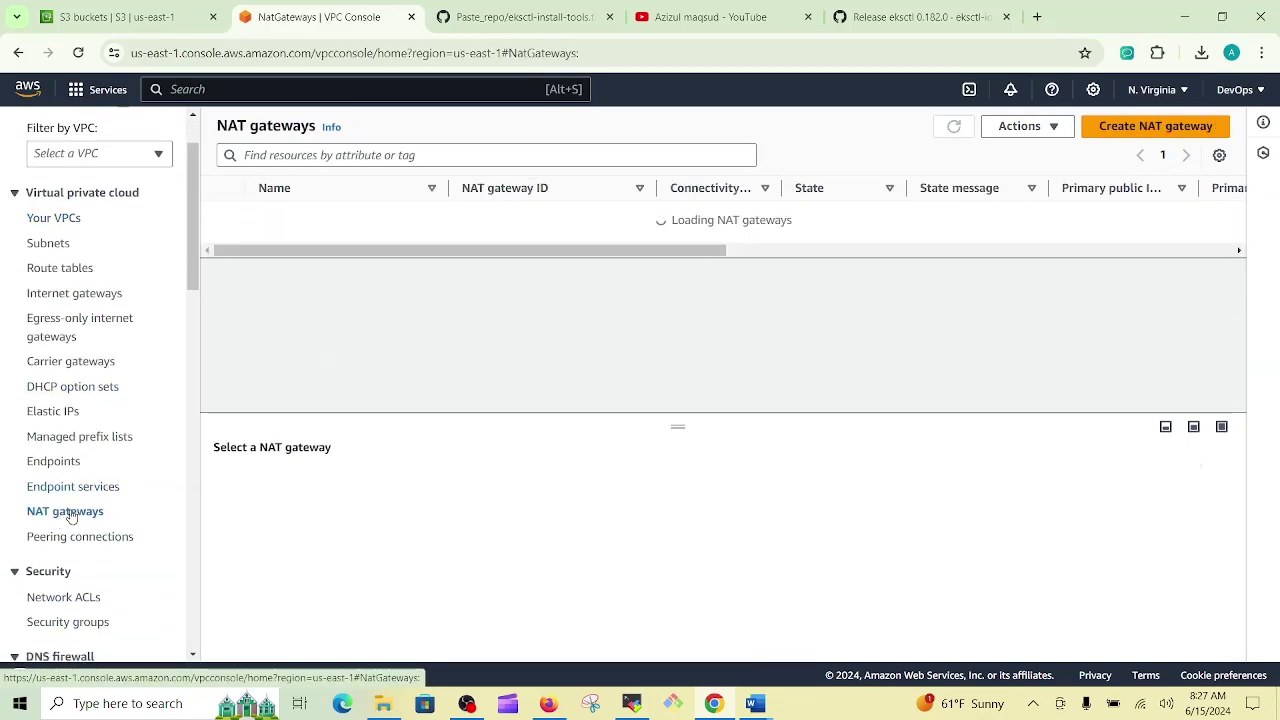
pyautogui.click(223, 215)
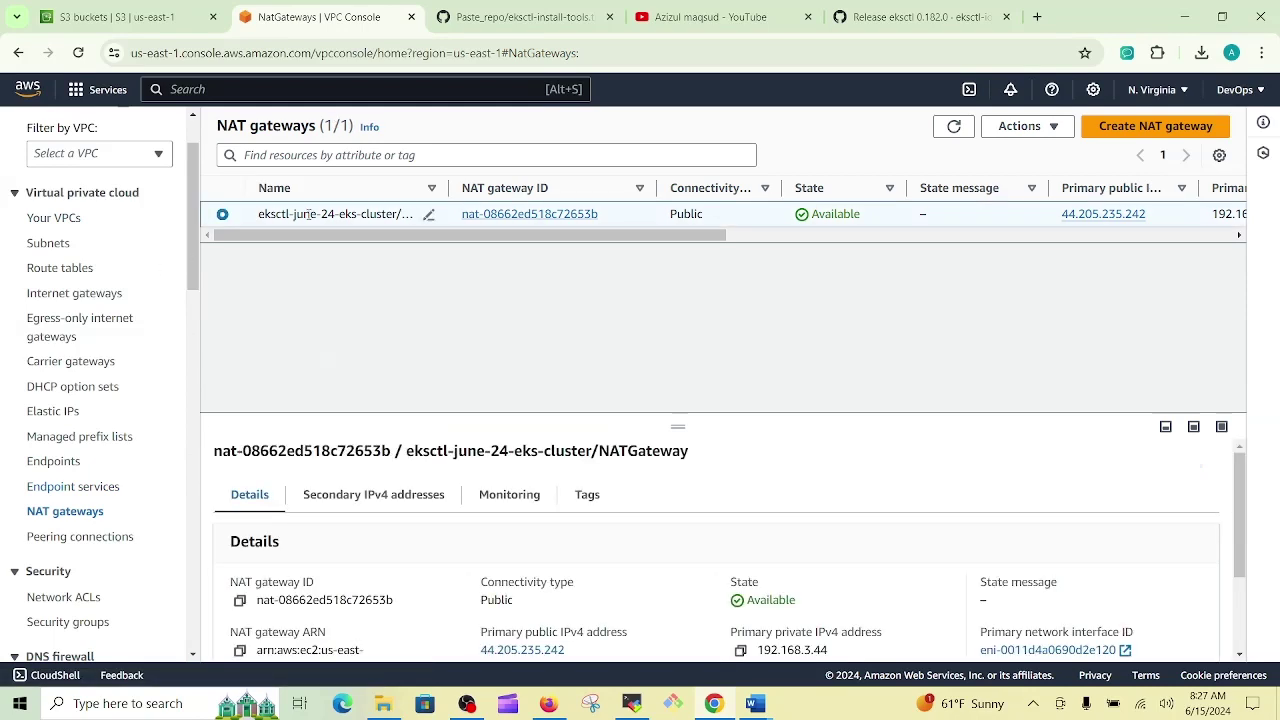
pyautogui.moveTo(295, 215); pyautogui.dragTo(357, 215)
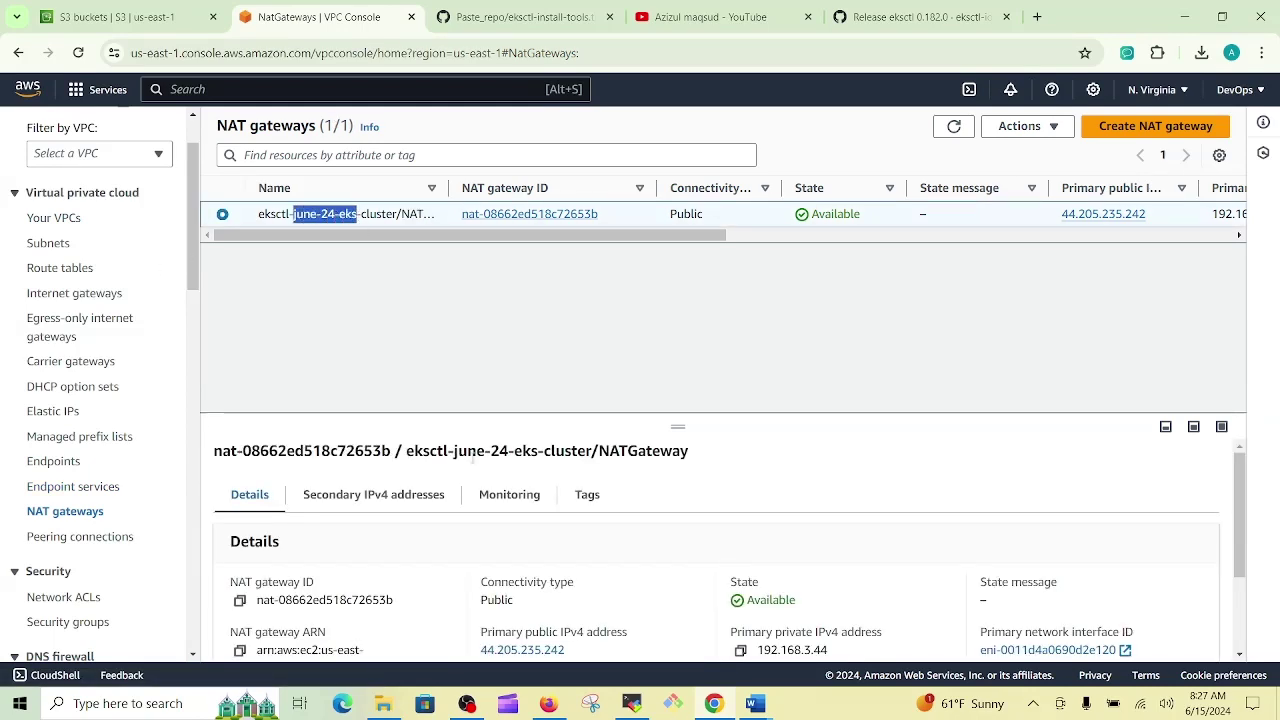
pyautogui.scroll(-1, 457, 553)
pyautogui.scroll(1, 420, 535)
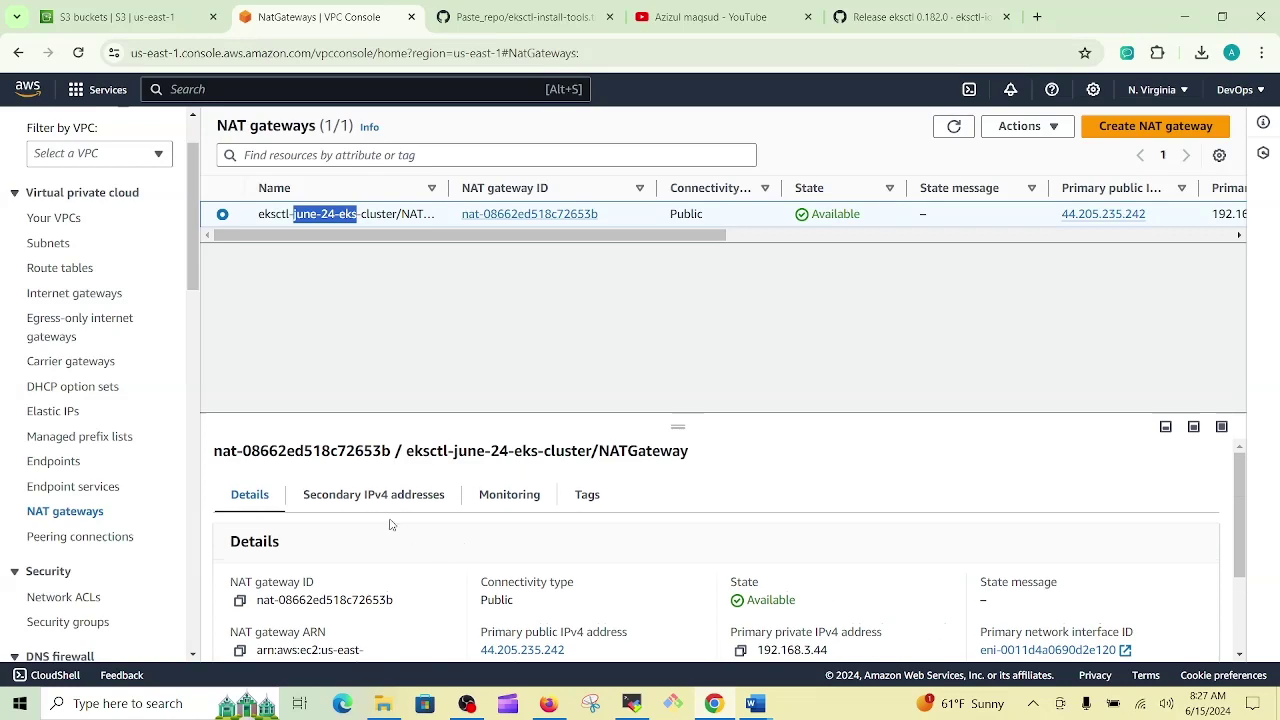
# - Go to the EC2 service, list its Auto Scaling groups, and show the details of the june-24-eks ng-1 node group
pyautogui.scroll(2, 148, 292)
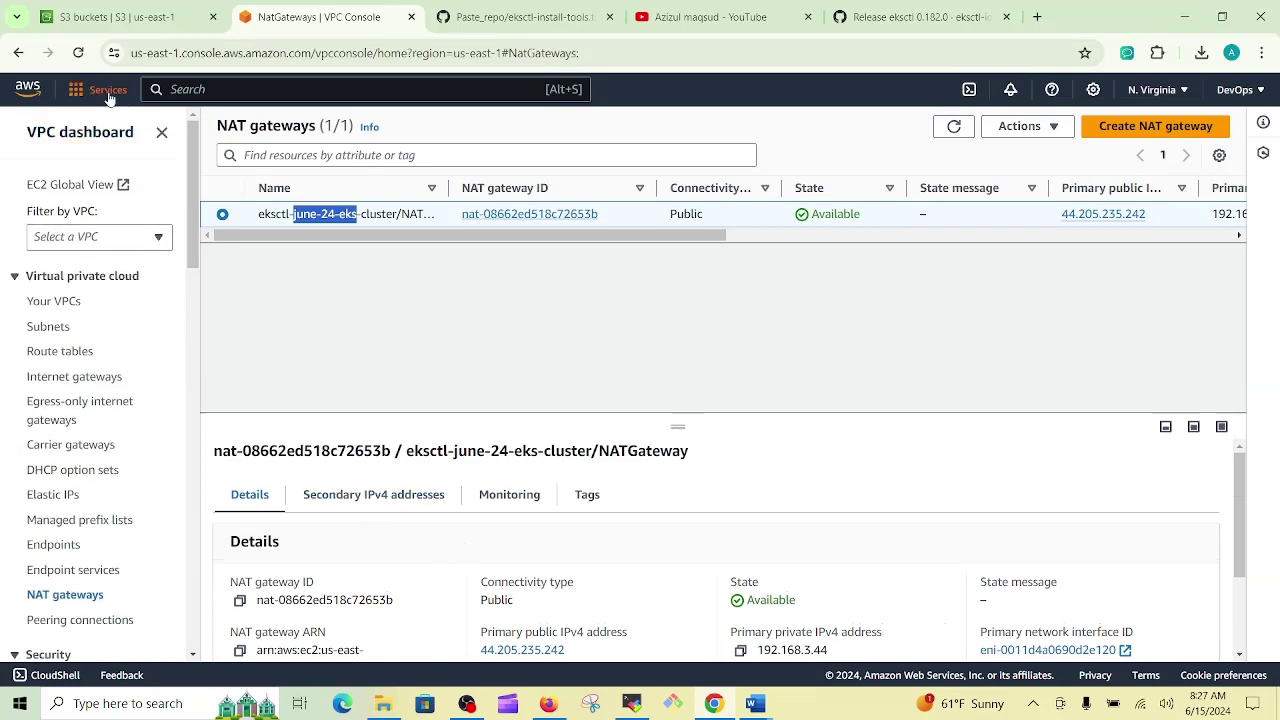
pyautogui.click(105, 89)
pyautogui.click(389, 218)
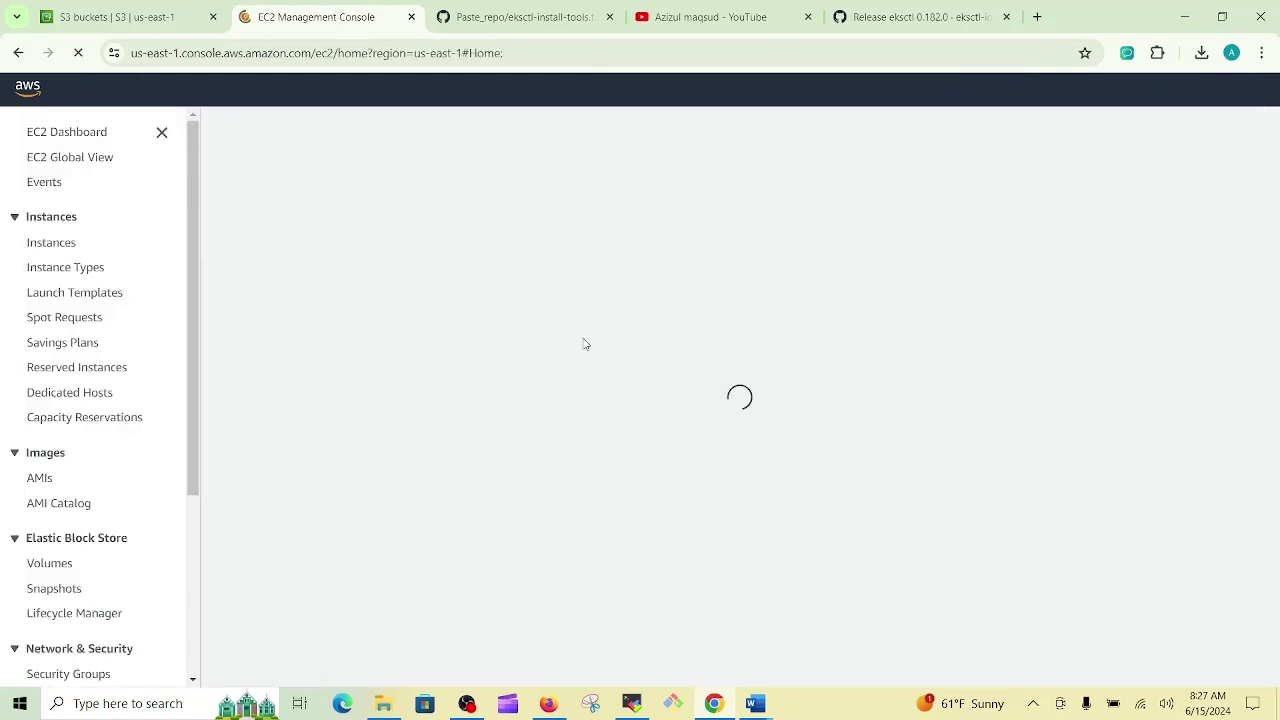
pyautogui.scroll(-5, 142, 533)
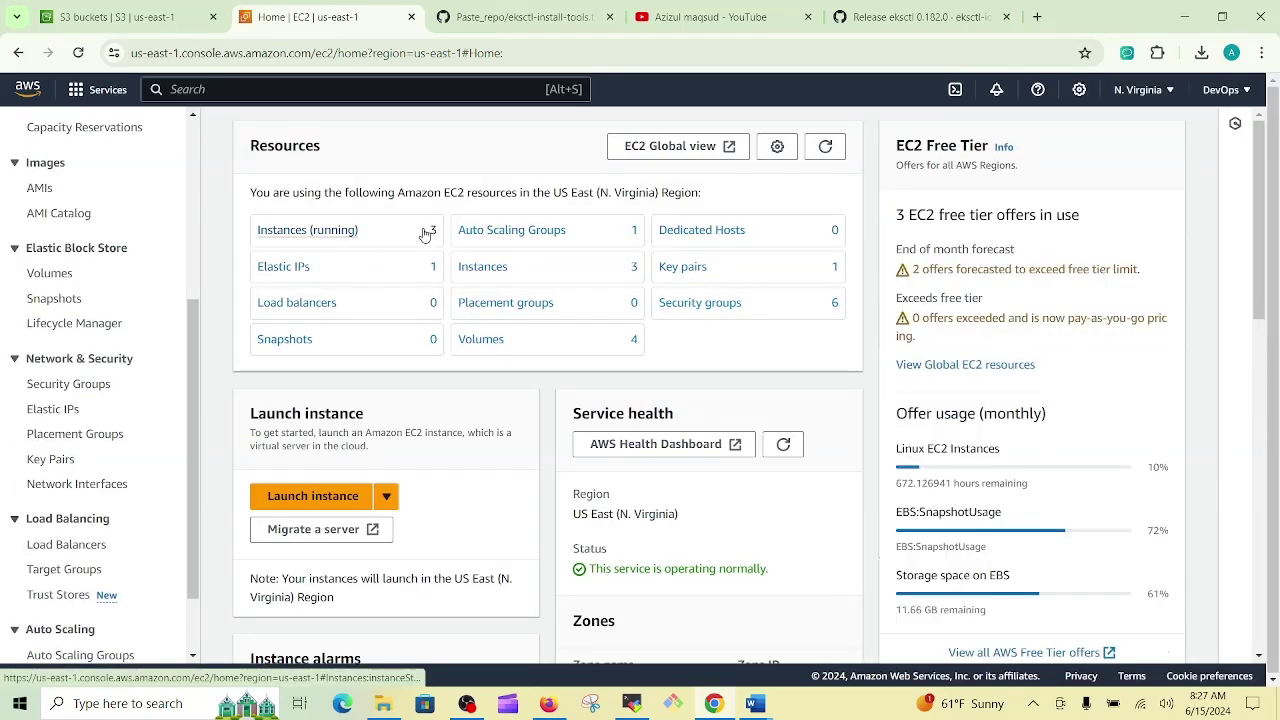
pyautogui.scroll(-2, 111, 571)
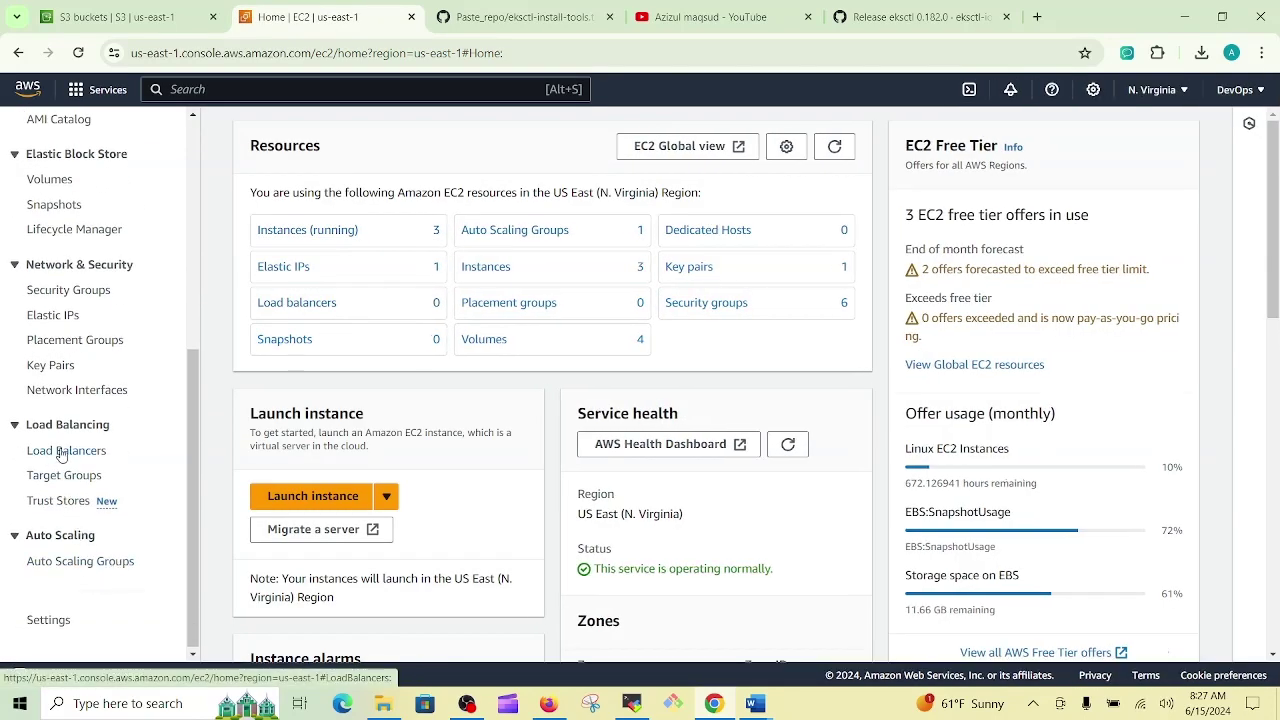
pyautogui.click(63, 563)
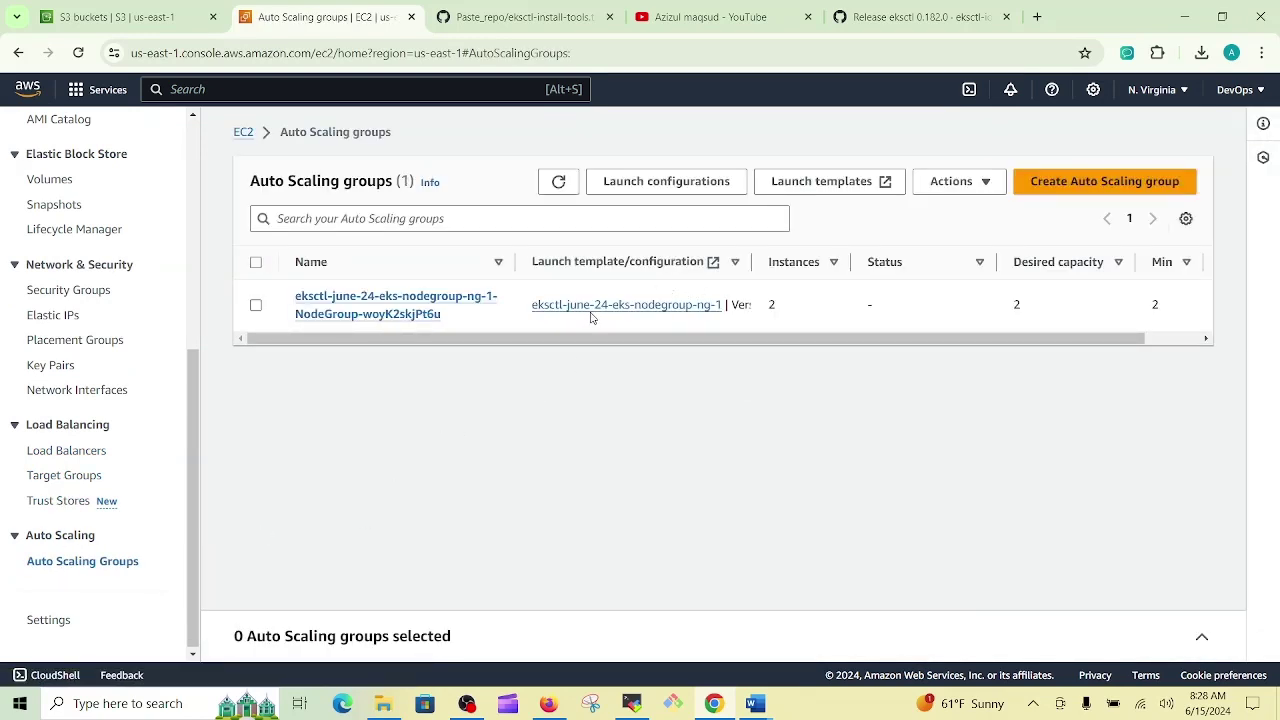
pyautogui.click(256, 305)
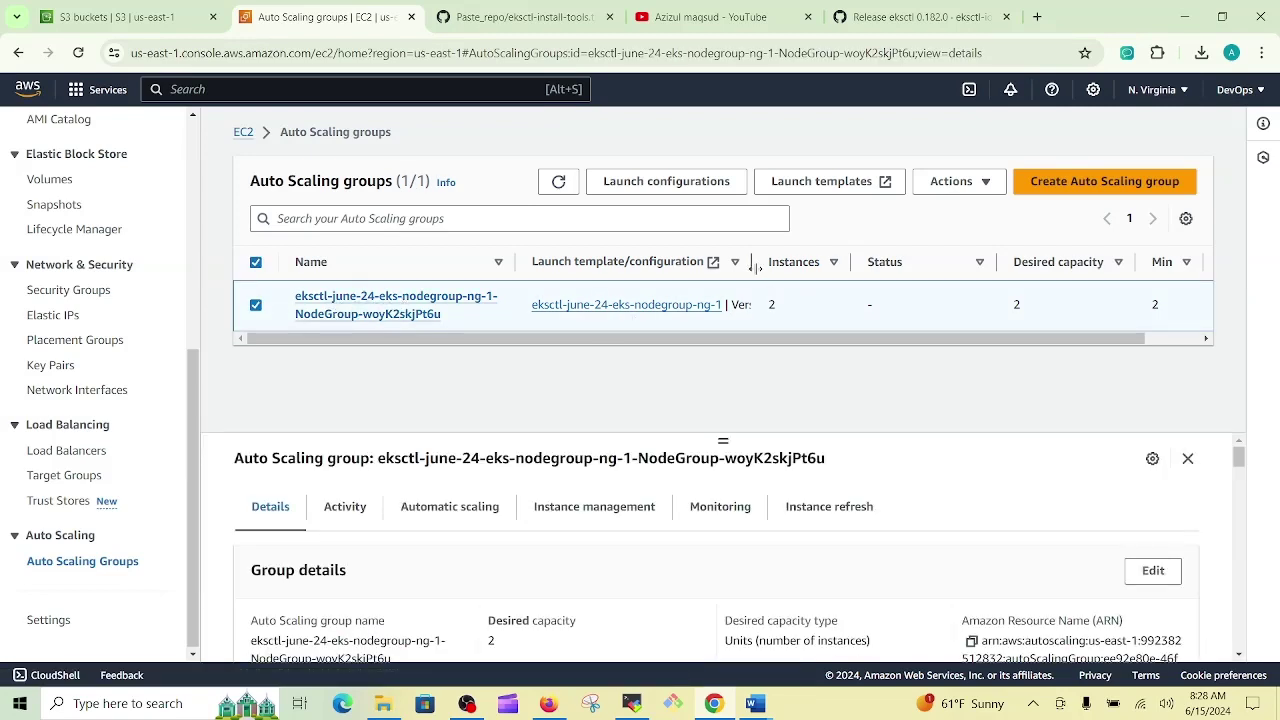
# - Widen the launch template column, enlarge the details area, and check the group's instance count and its desired, minimum and maximum capacity
pyautogui.moveTo(756, 262); pyautogui.dragTo(808, 262)
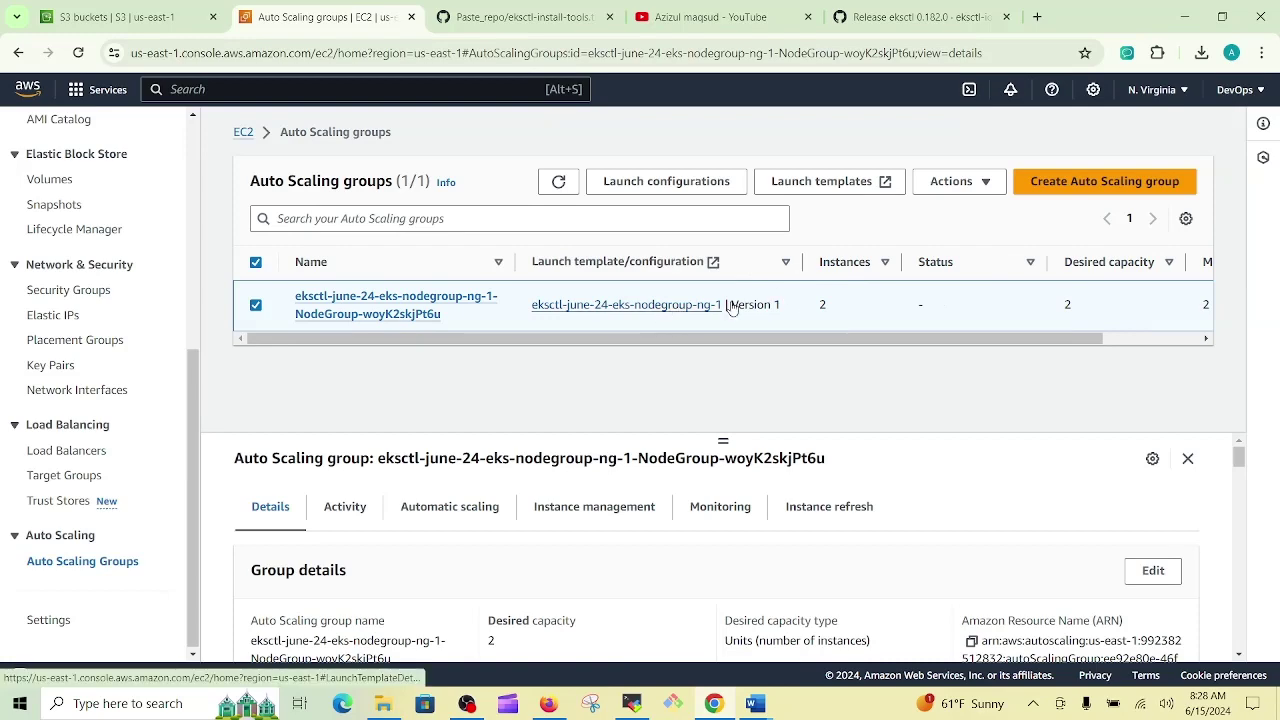
pyautogui.moveTo(828, 309); pyautogui.dragTo(795, 311)
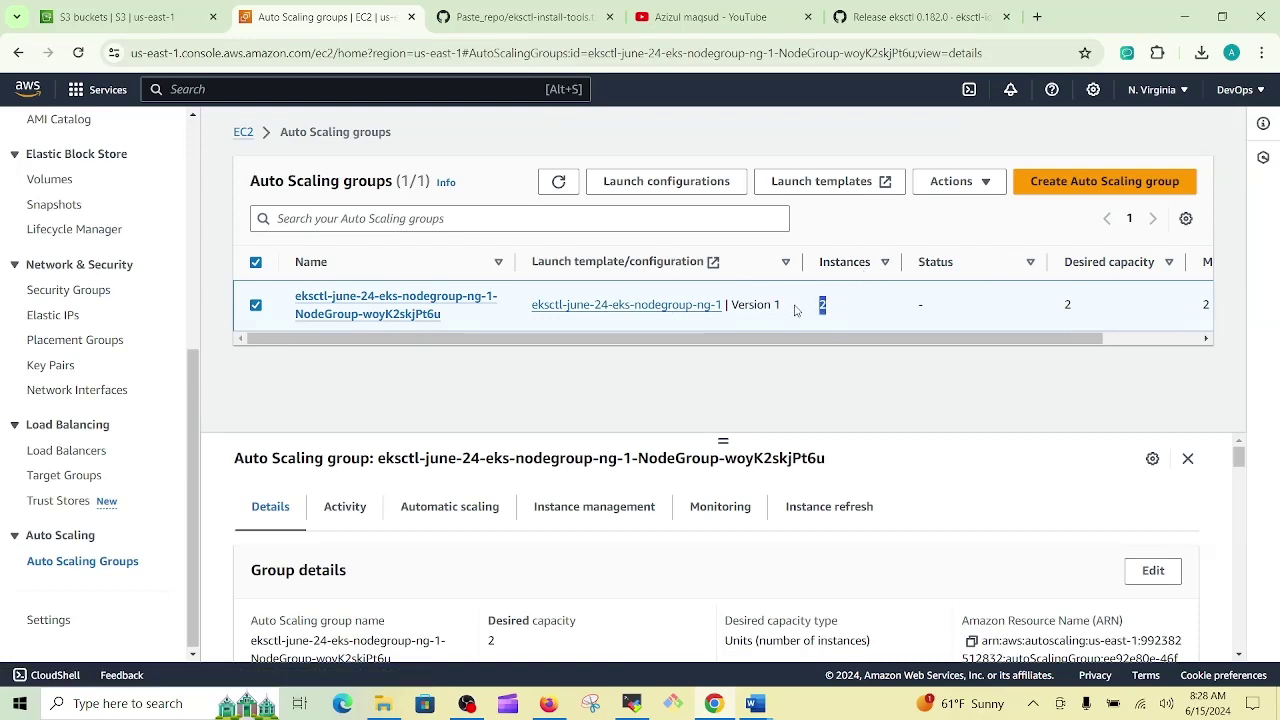
pyautogui.scroll(-2, 555, 480)
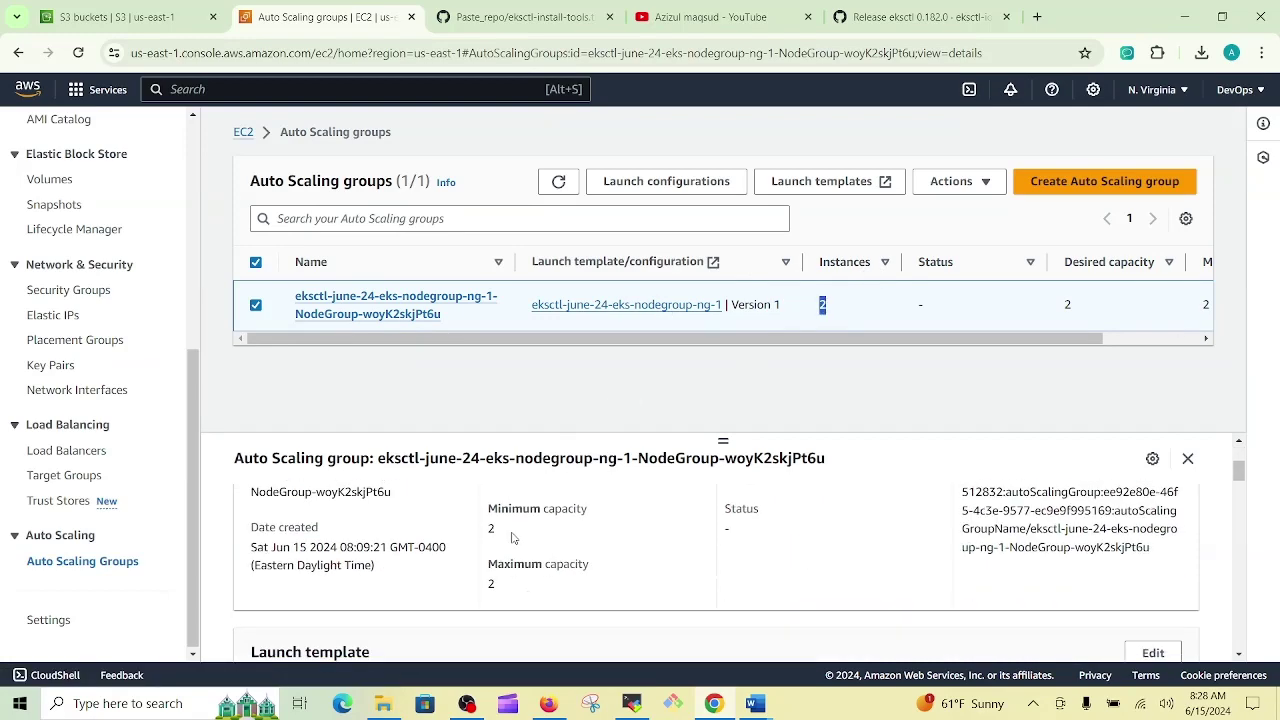
pyautogui.scroll(2, 600, 540)
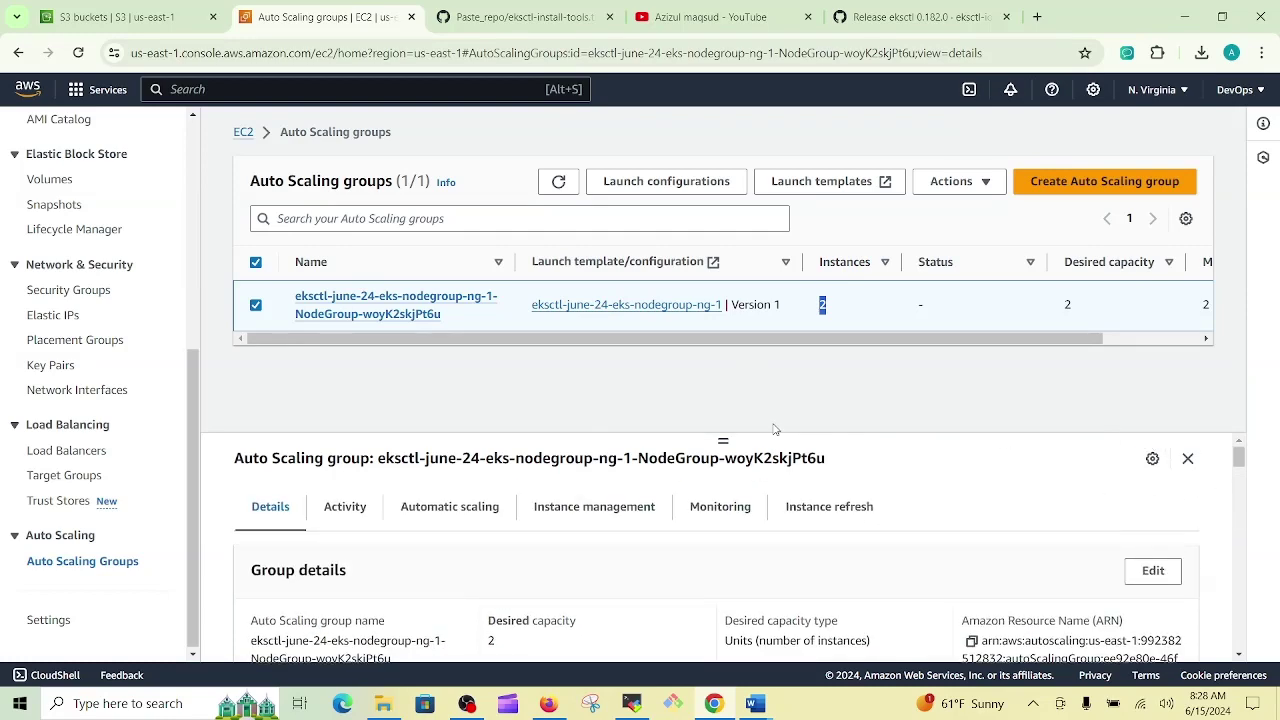
pyautogui.moveTo(722, 439); pyautogui.dragTo(728, 349)
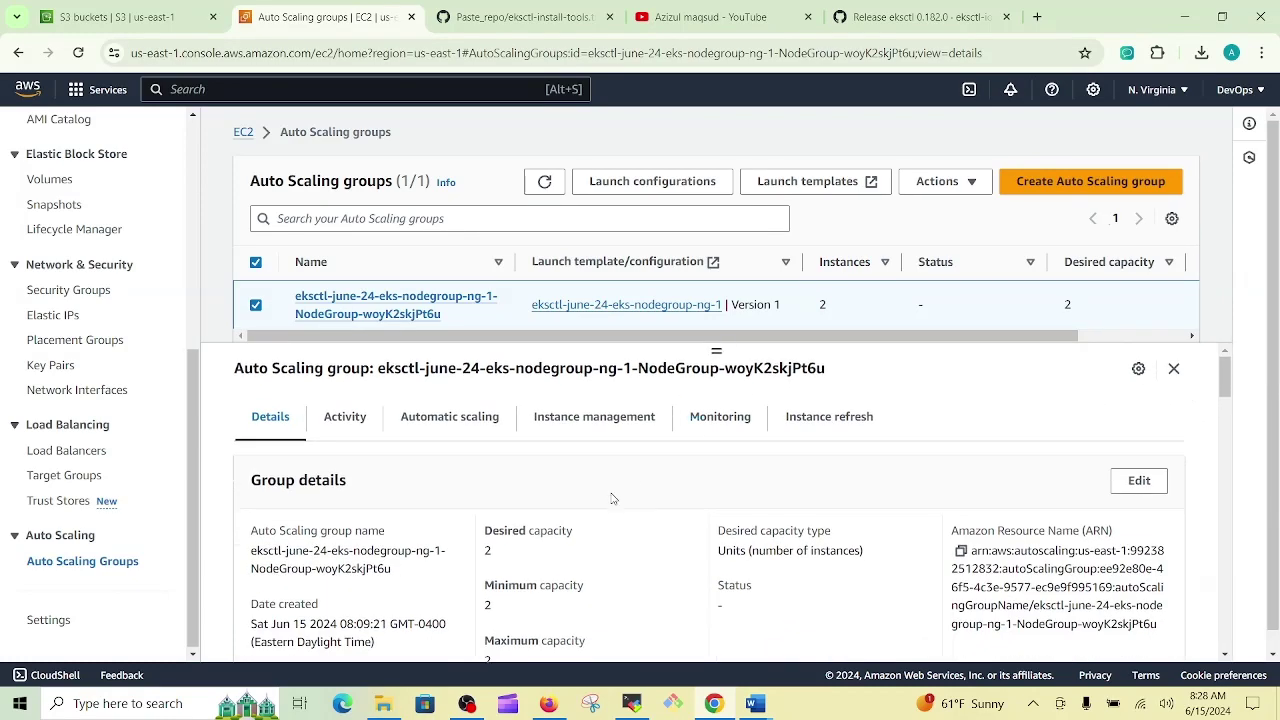
pyautogui.scroll(-1, 1238, 514)
pyautogui.scroll(-1, 1209, 519)
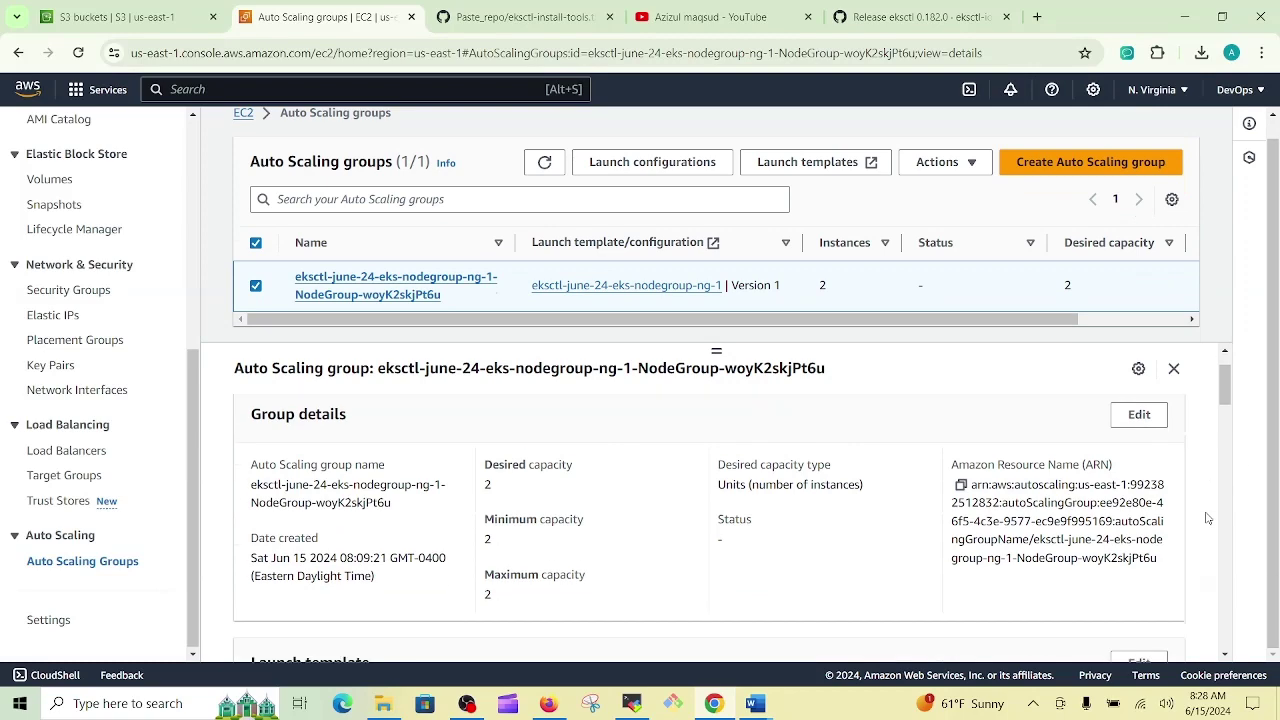
pyautogui.scroll(1, 1050, 517)
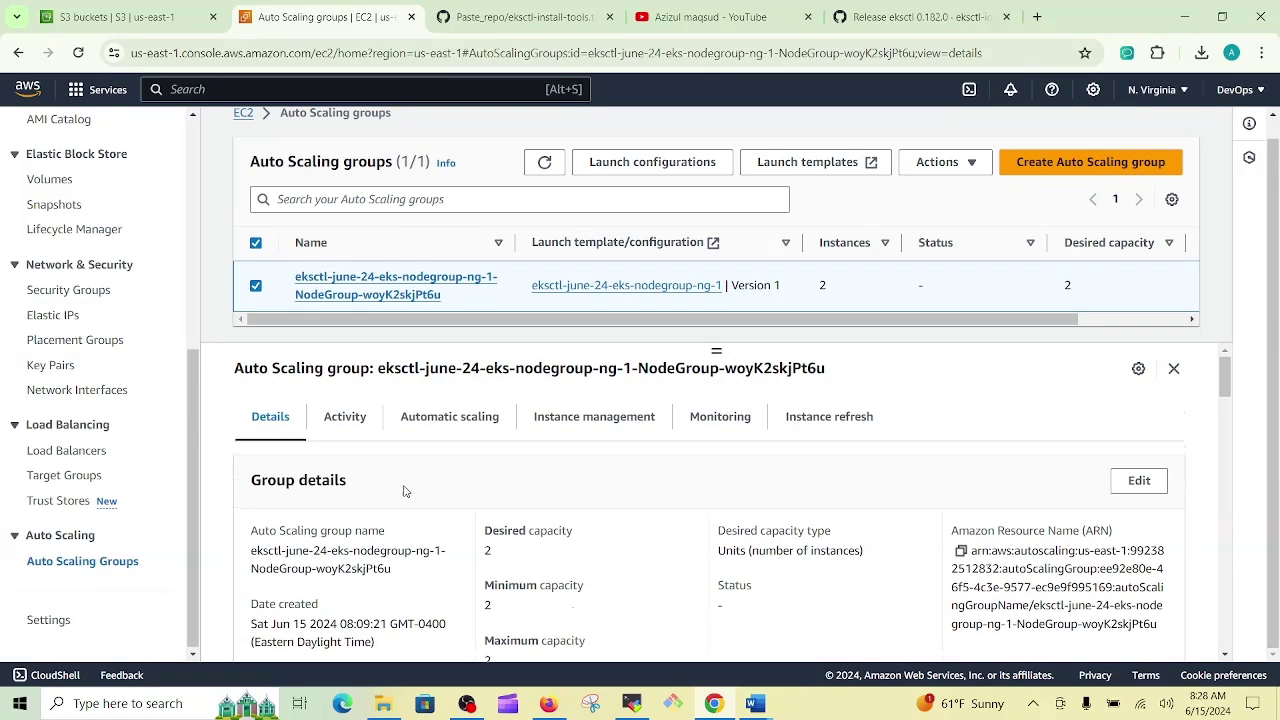
pyautogui.scroll(-1, 477, 493)
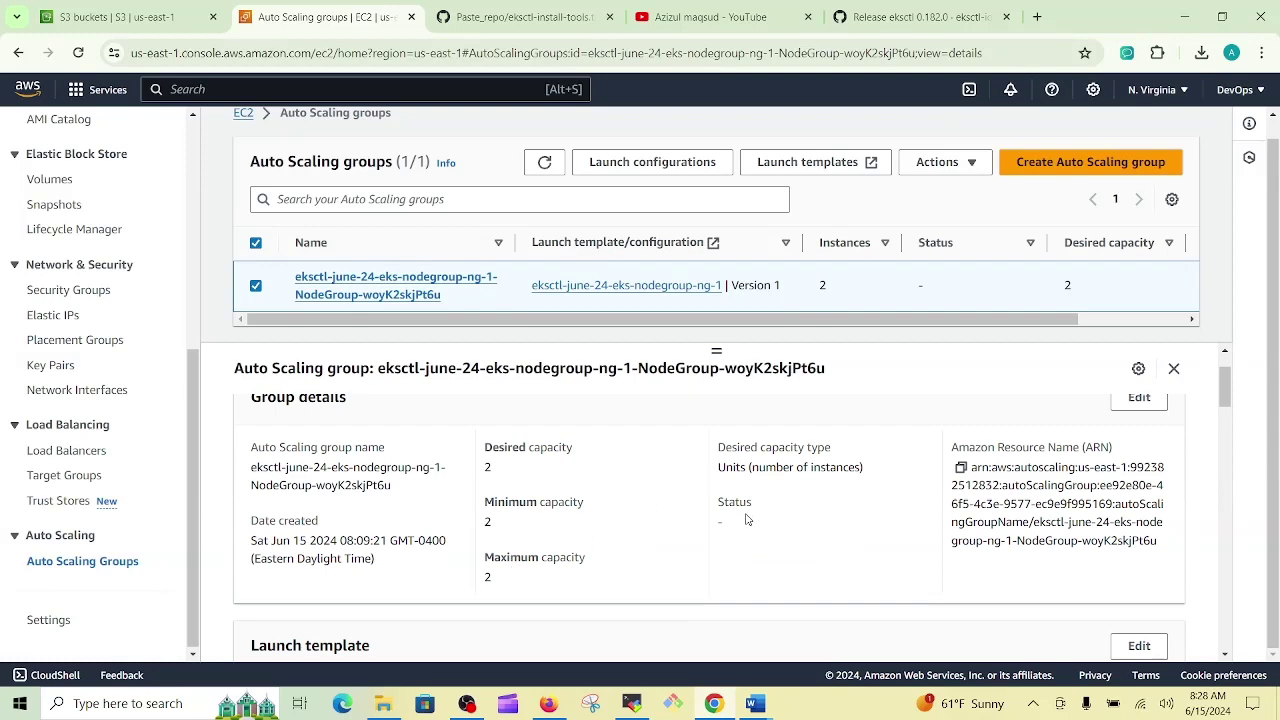
# - Examine the Auto Scaling group's launch template, network, load balancing and tags sections
pyautogui.click(960, 467)
pyautogui.scroll(-1, 730, 550)
pyautogui.scroll(-2, 730, 550)
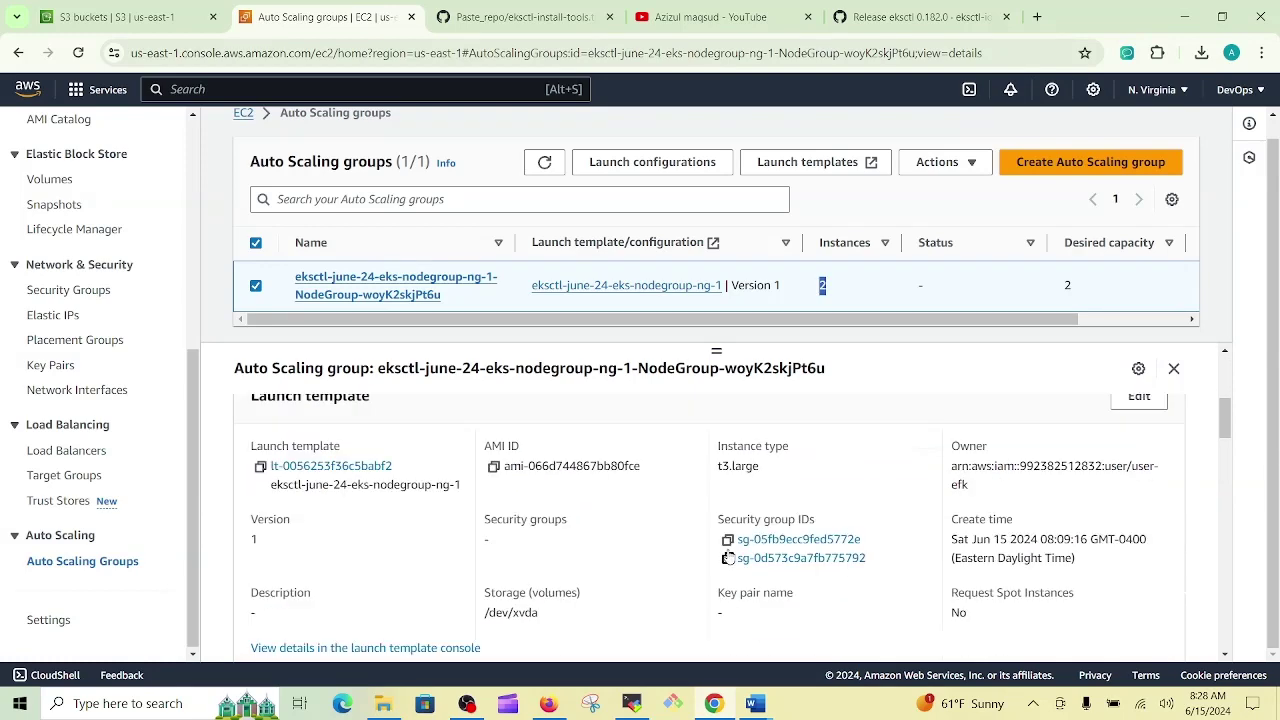
pyautogui.scroll(1, 405, 499)
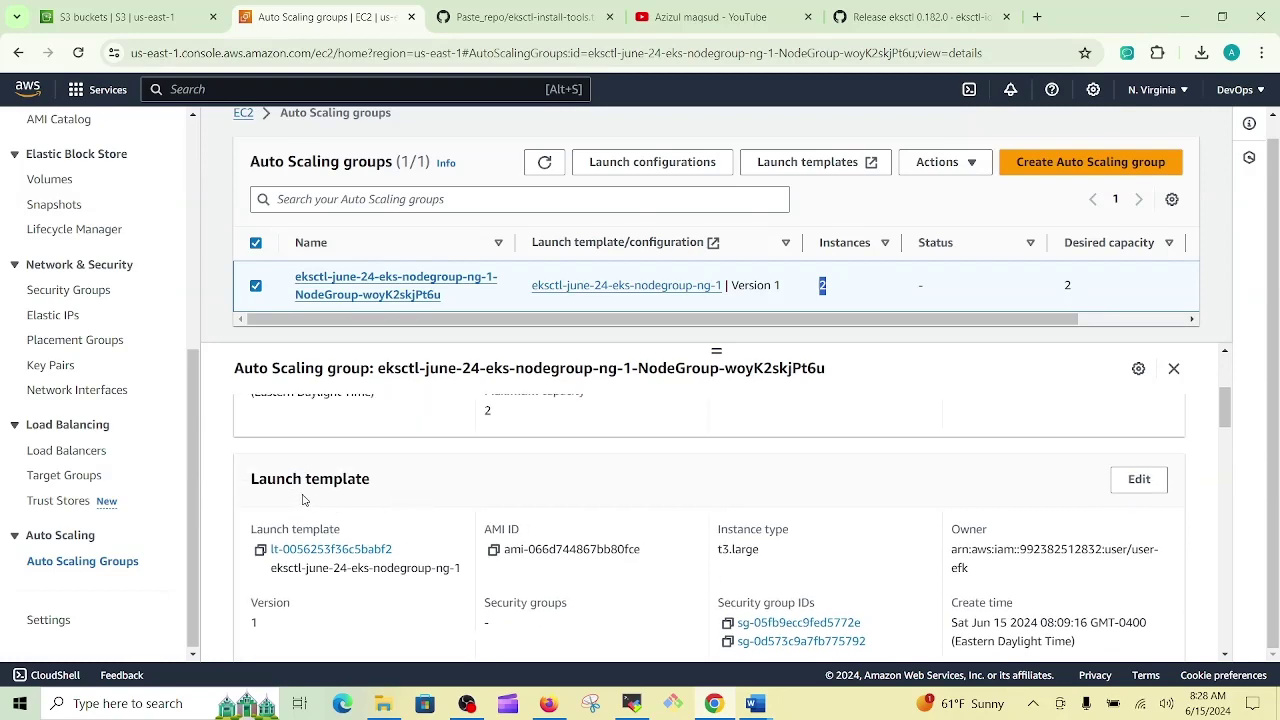
pyautogui.scroll(-1, 305, 499)
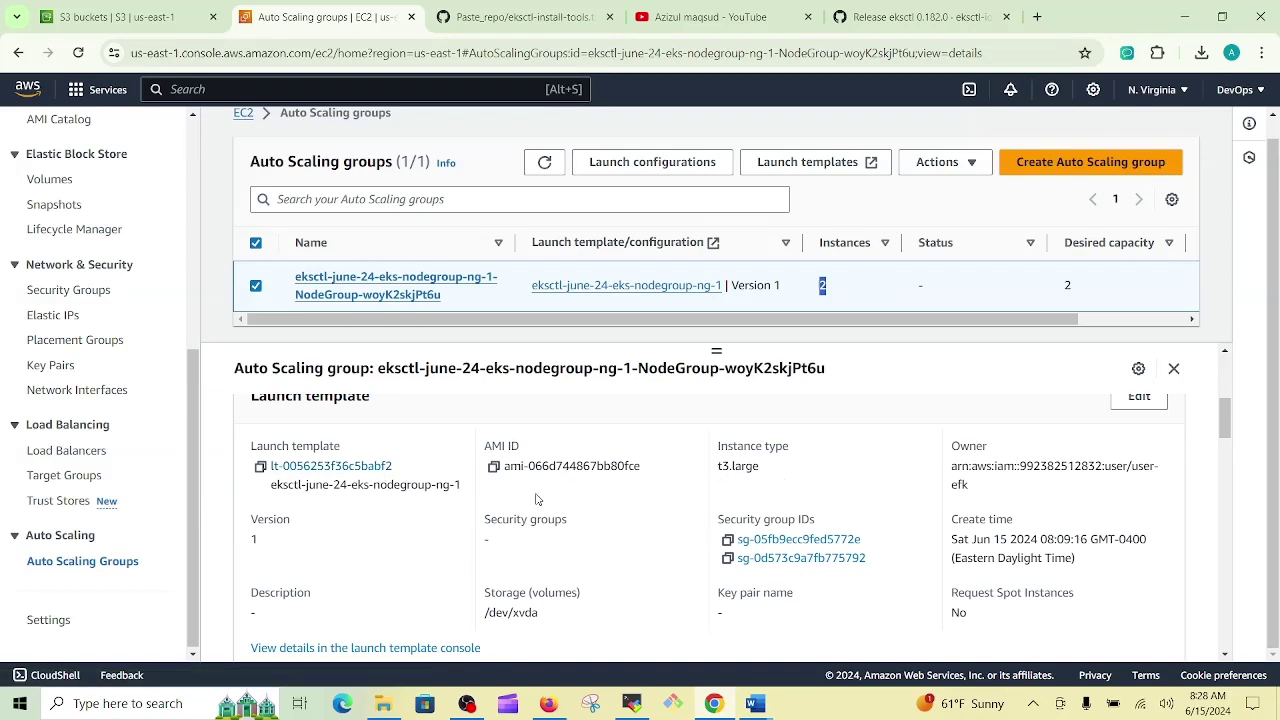
pyautogui.scroll(-1, 647, 523)
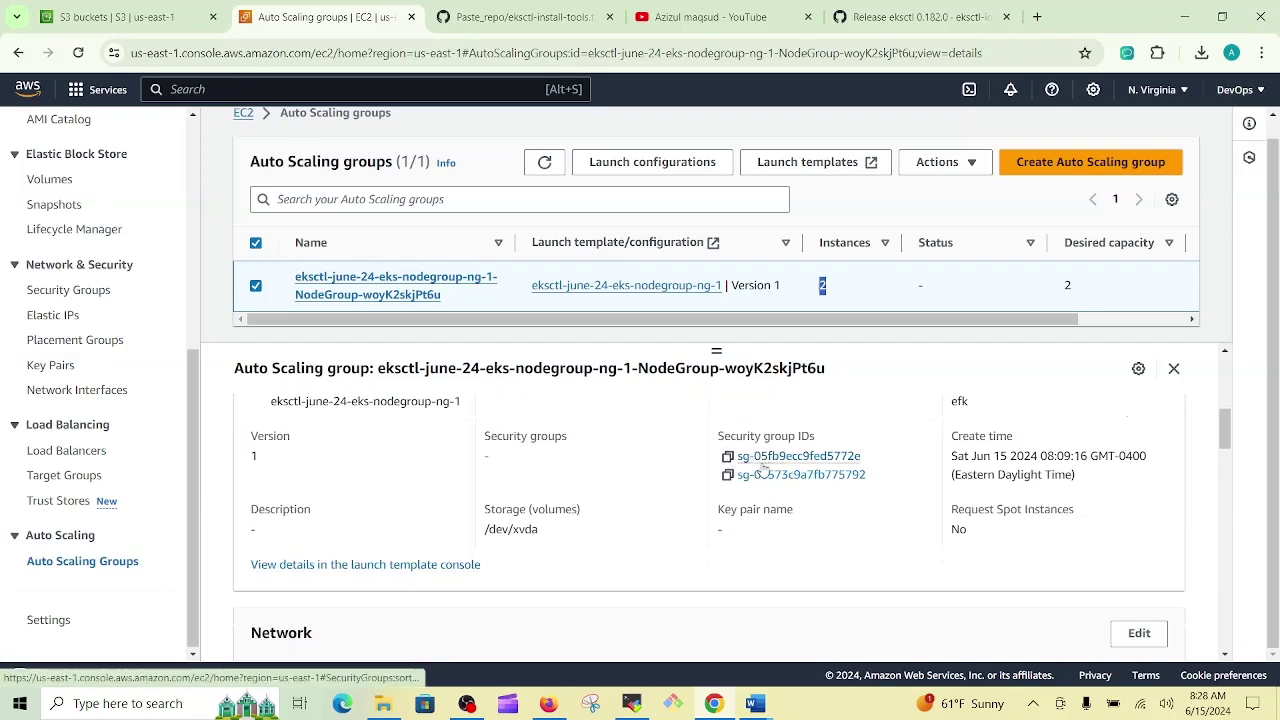
pyautogui.scroll(-3, 485, 585)
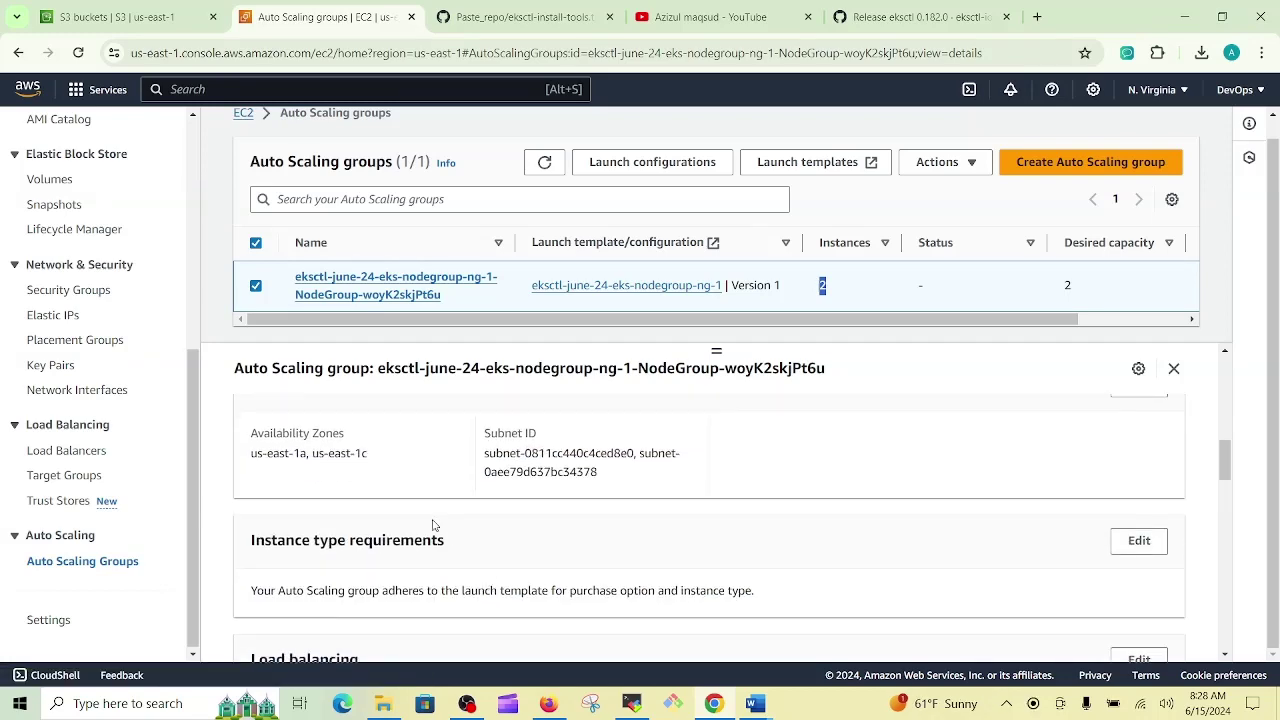
pyautogui.scroll(-3, 443, 516)
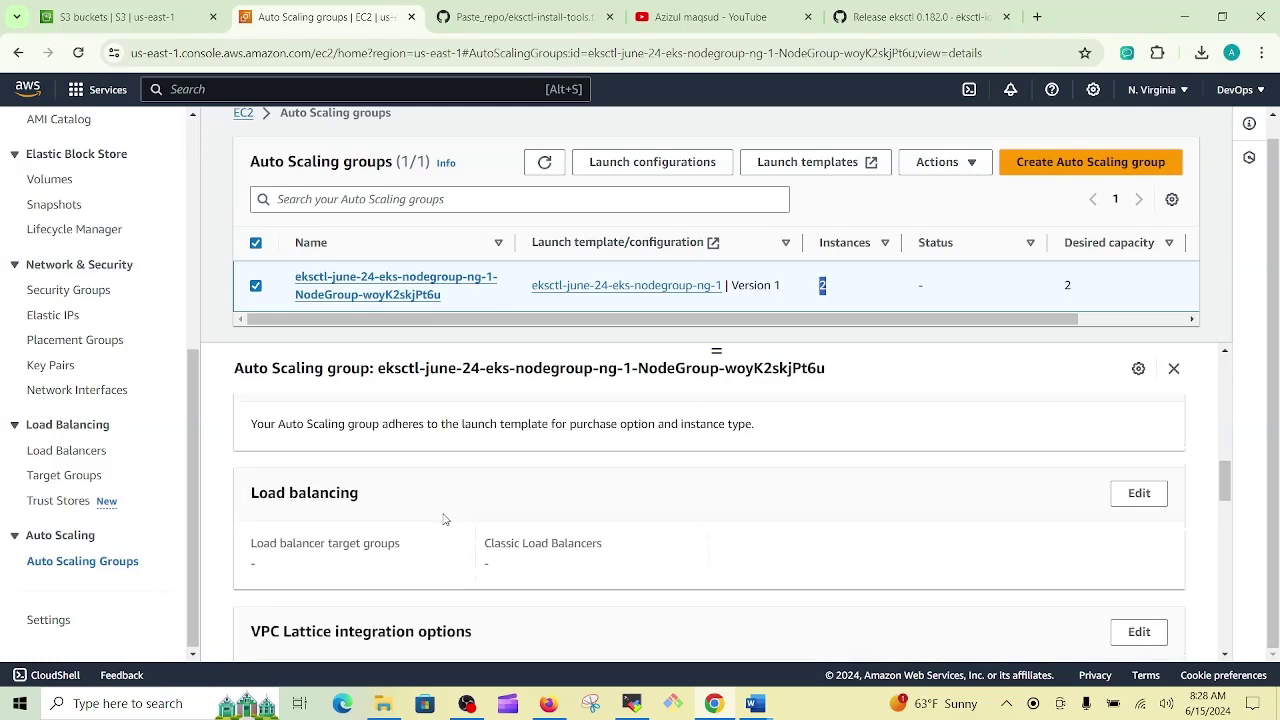
pyautogui.scroll(-8, 445, 520)
pyautogui.scroll(-3, 445, 524)
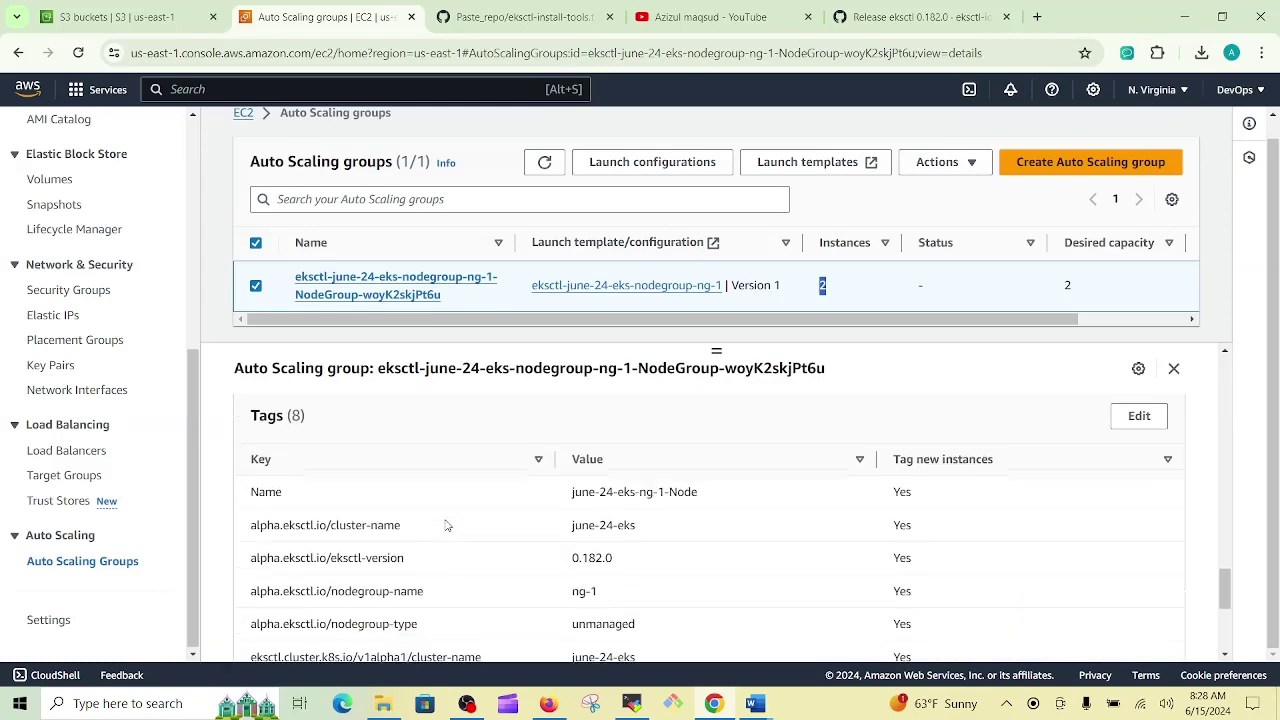
pyautogui.scroll(10, 443, 523)
pyautogui.scroll(6, 440, 524)
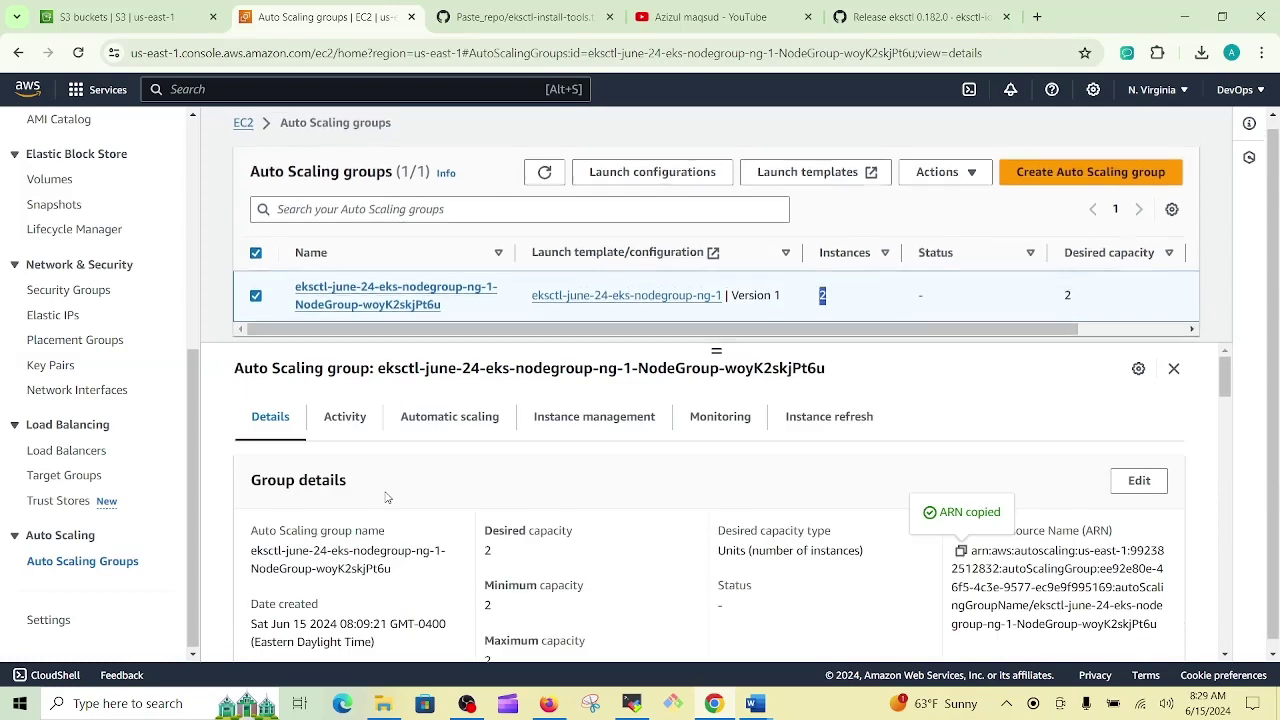
# - List the EC2 launch templates, open eksctl-june-24-eks-nodegroup-ng-1, and review the instance details of its default version
pyautogui.scroll(2, 127, 475)
pyautogui.scroll(3, 127, 475)
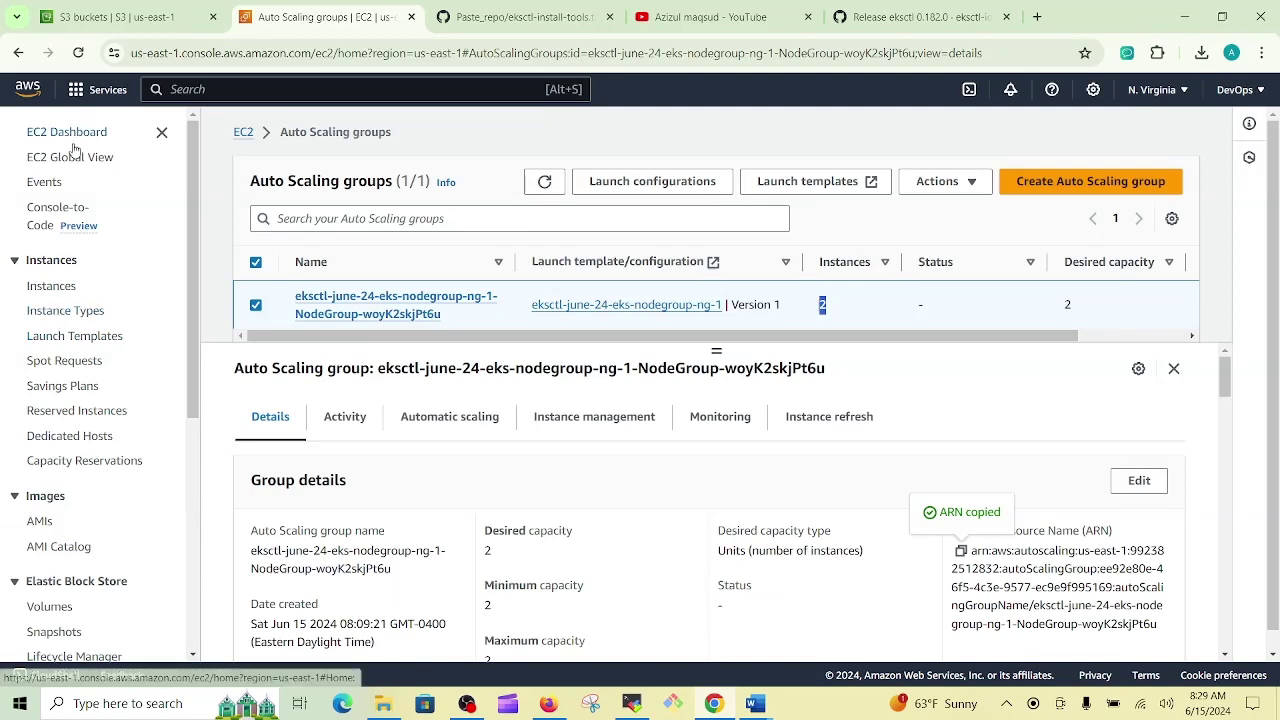
pyautogui.click(77, 338)
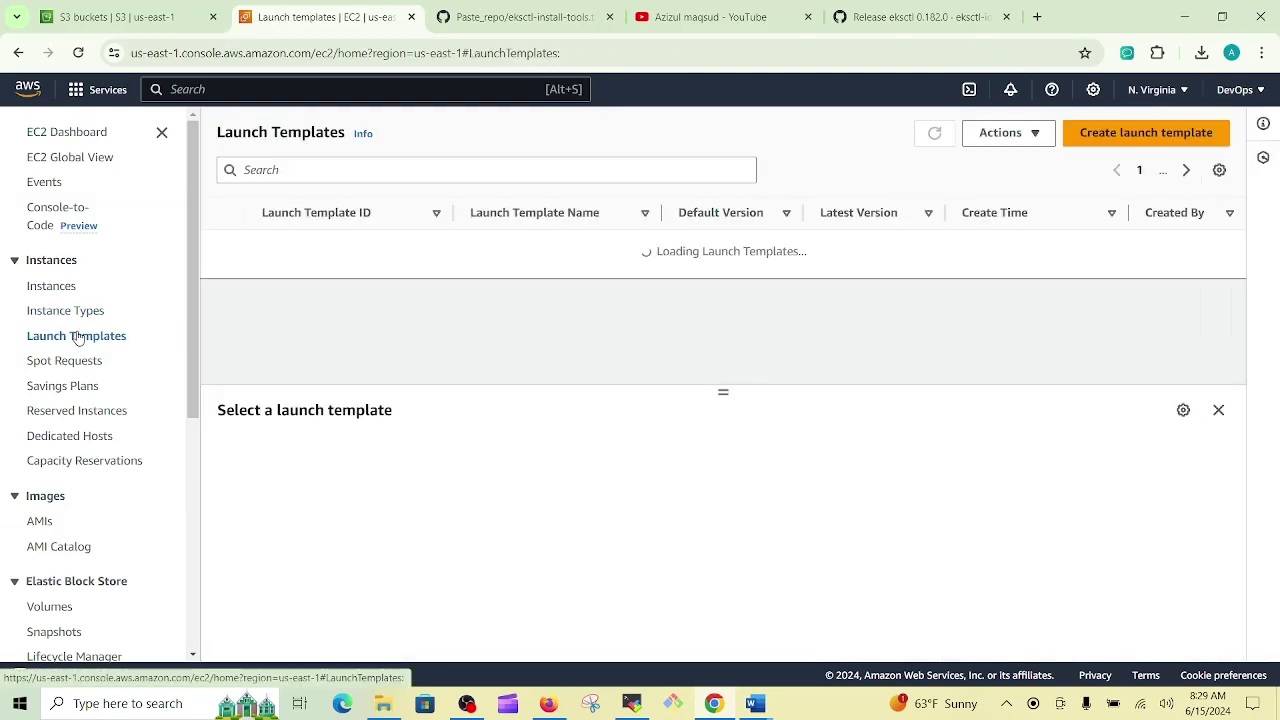
pyautogui.click(223, 246)
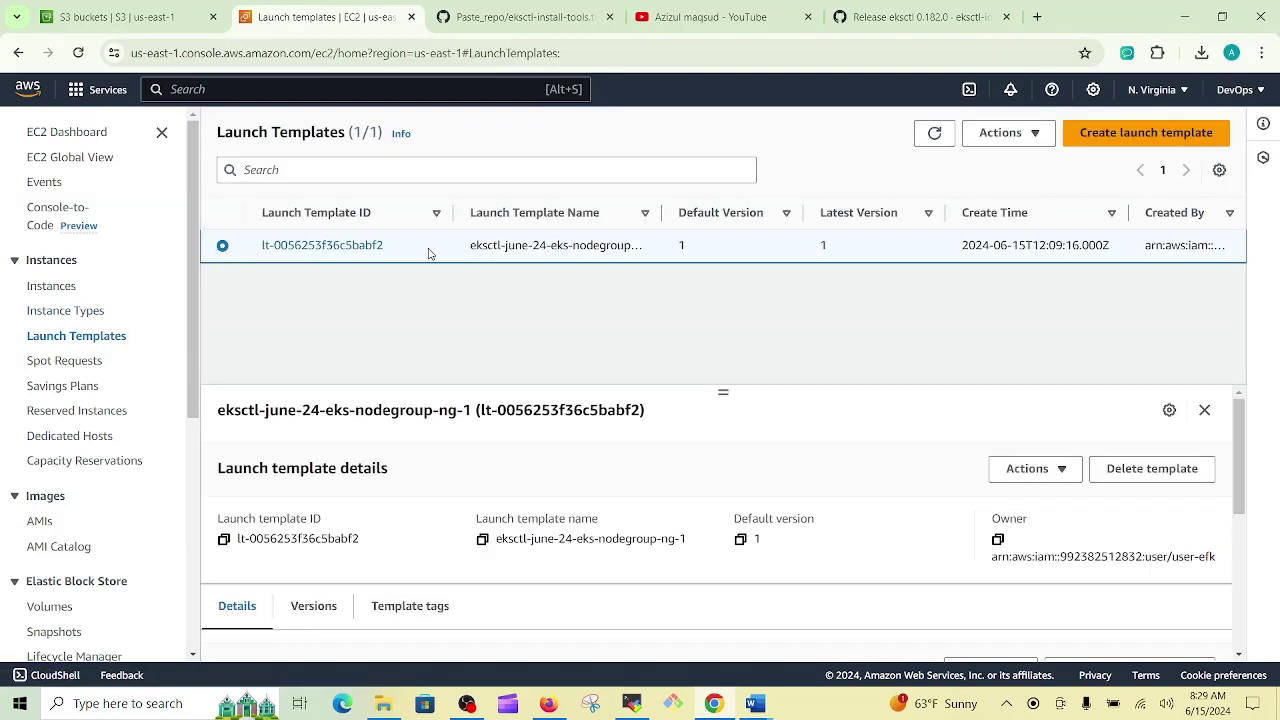
pyautogui.click(314, 246)
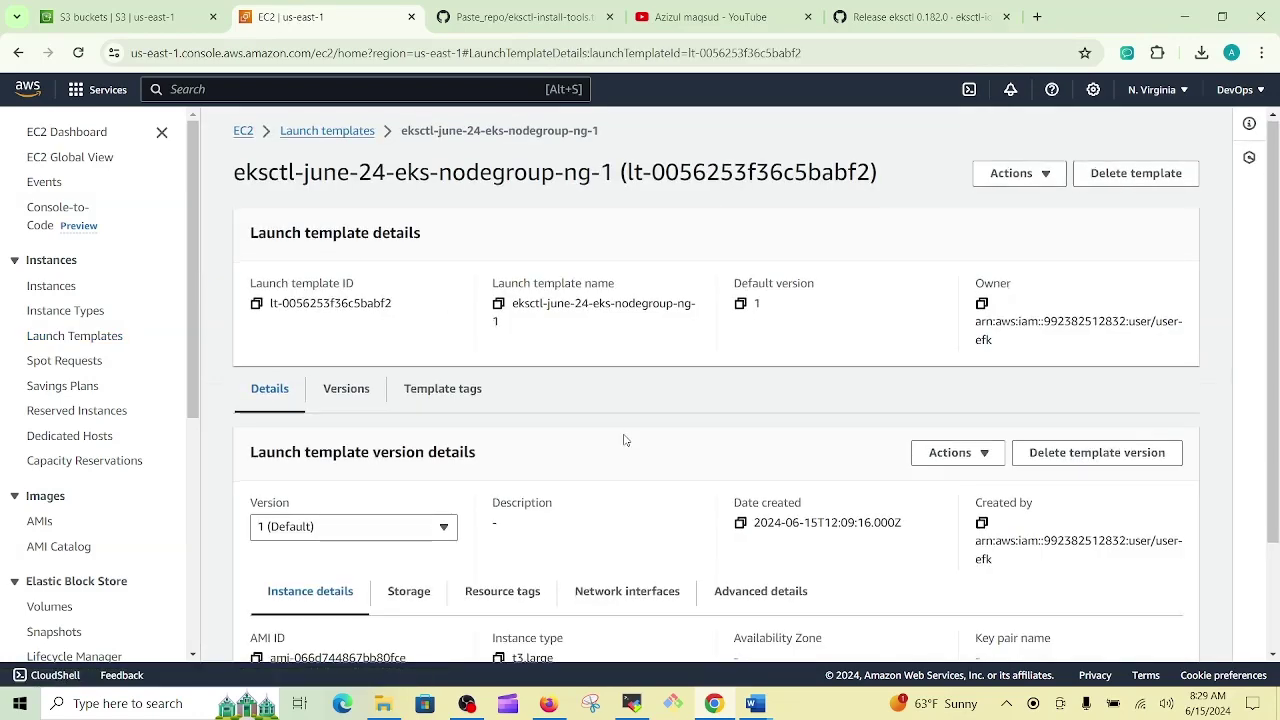
pyautogui.scroll(-2, 624, 441)
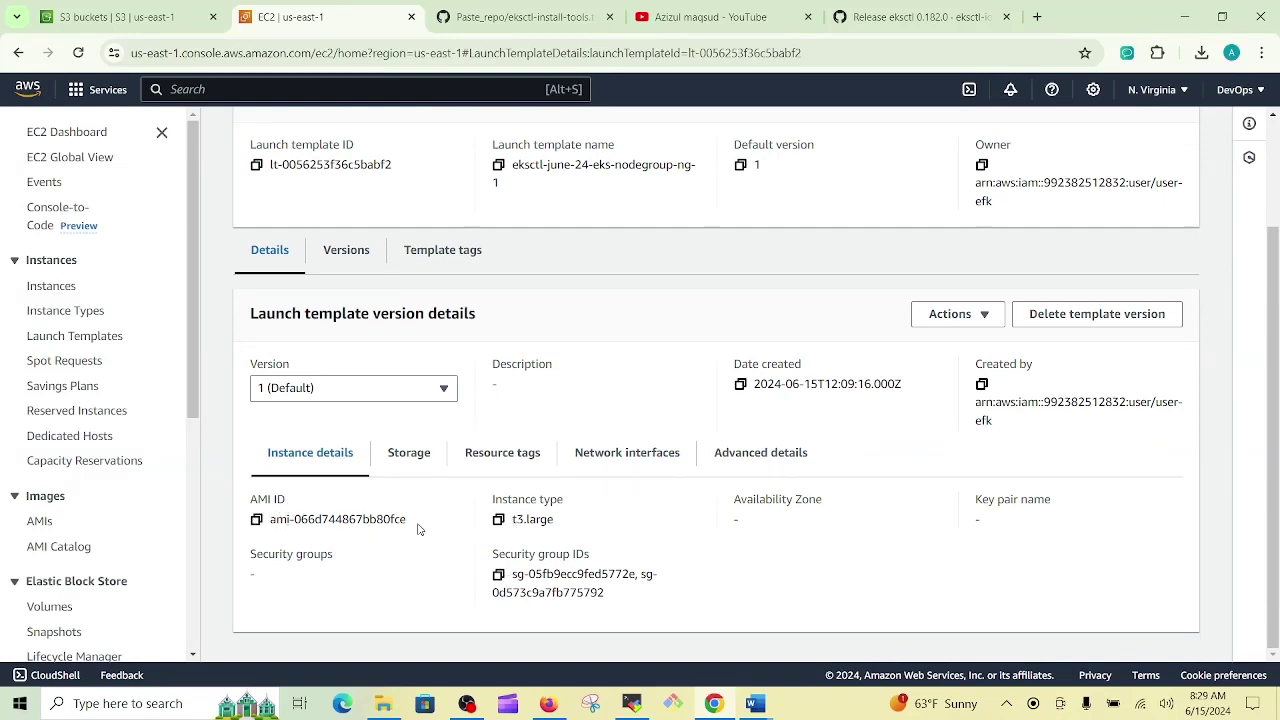
# - List the AMIs and the EBS snapshots owned in the region, and return to the eksctl-june-24-eks-nodegroup-ng-1 launch template
pyautogui.scroll(-3, 116, 382)
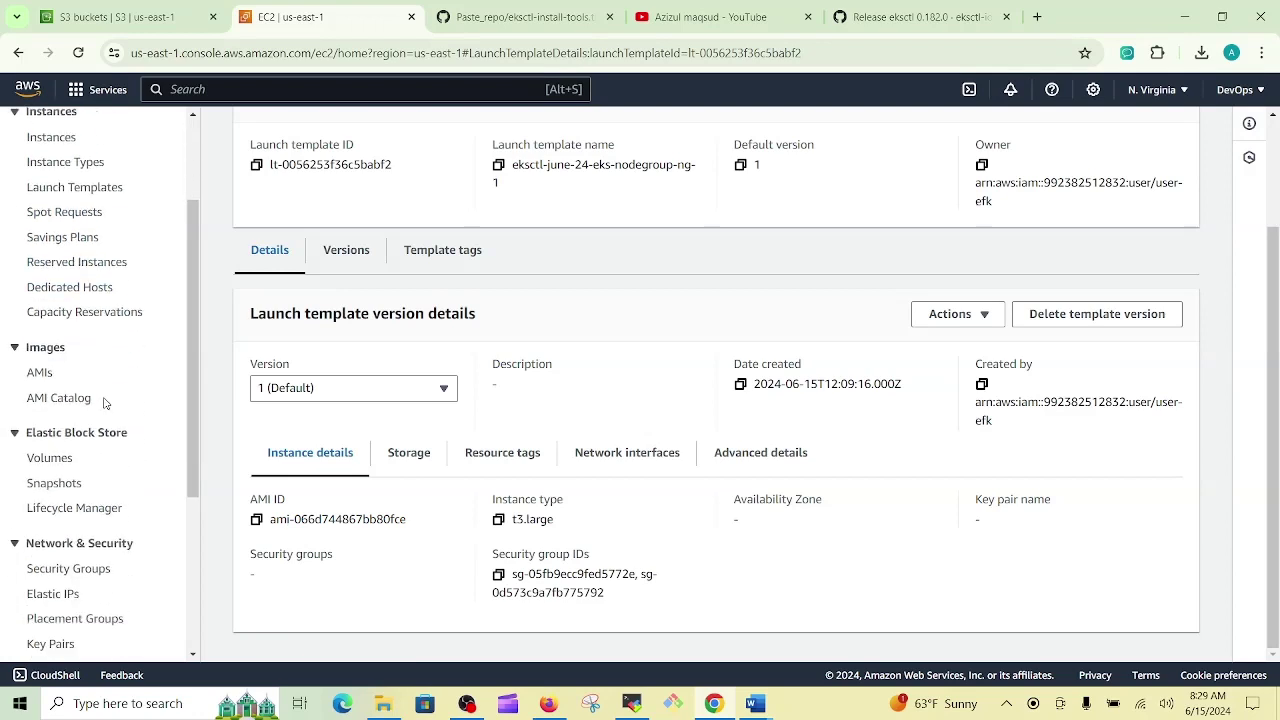
pyautogui.click(39, 357)
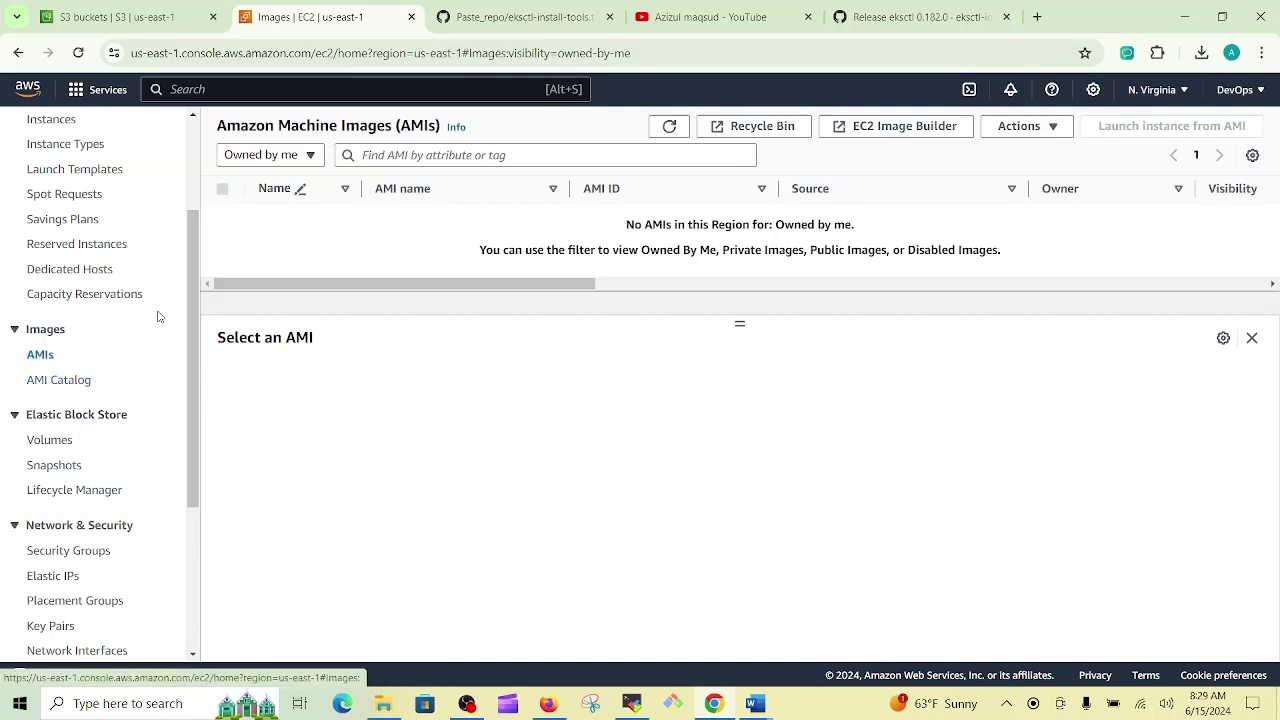
pyautogui.click(70, 470)
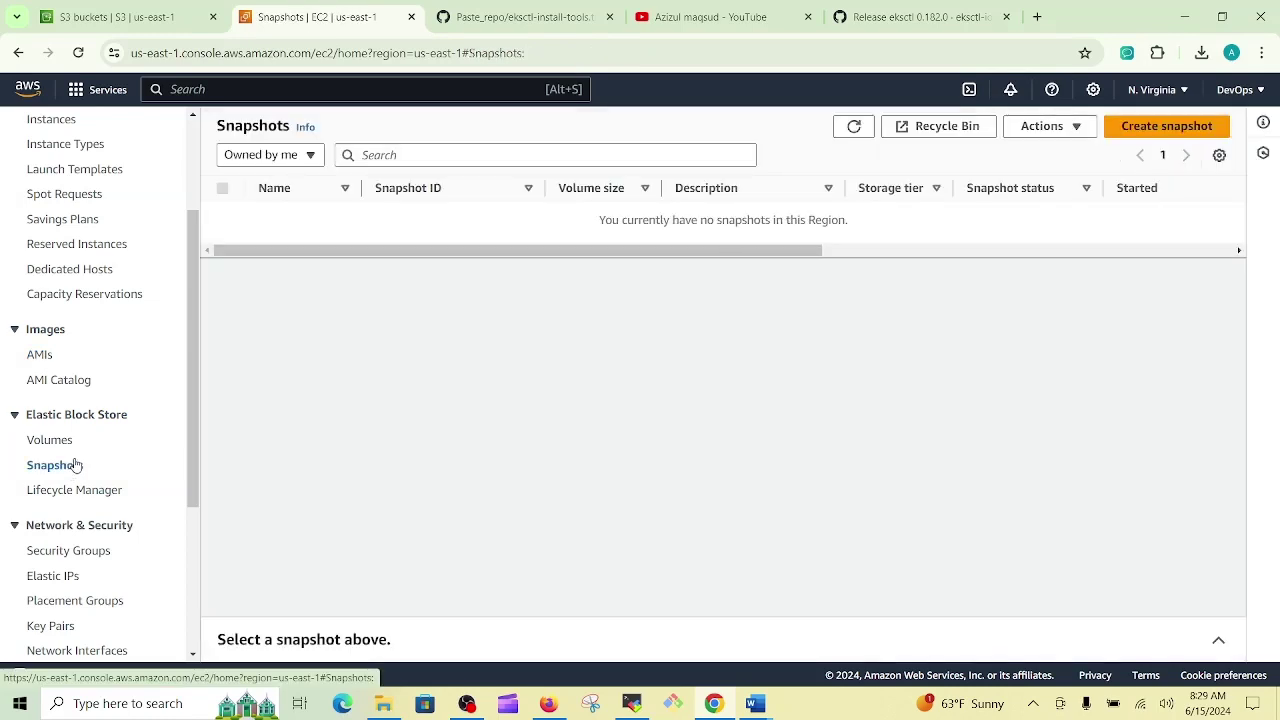
pyautogui.scroll(3, 60, 337)
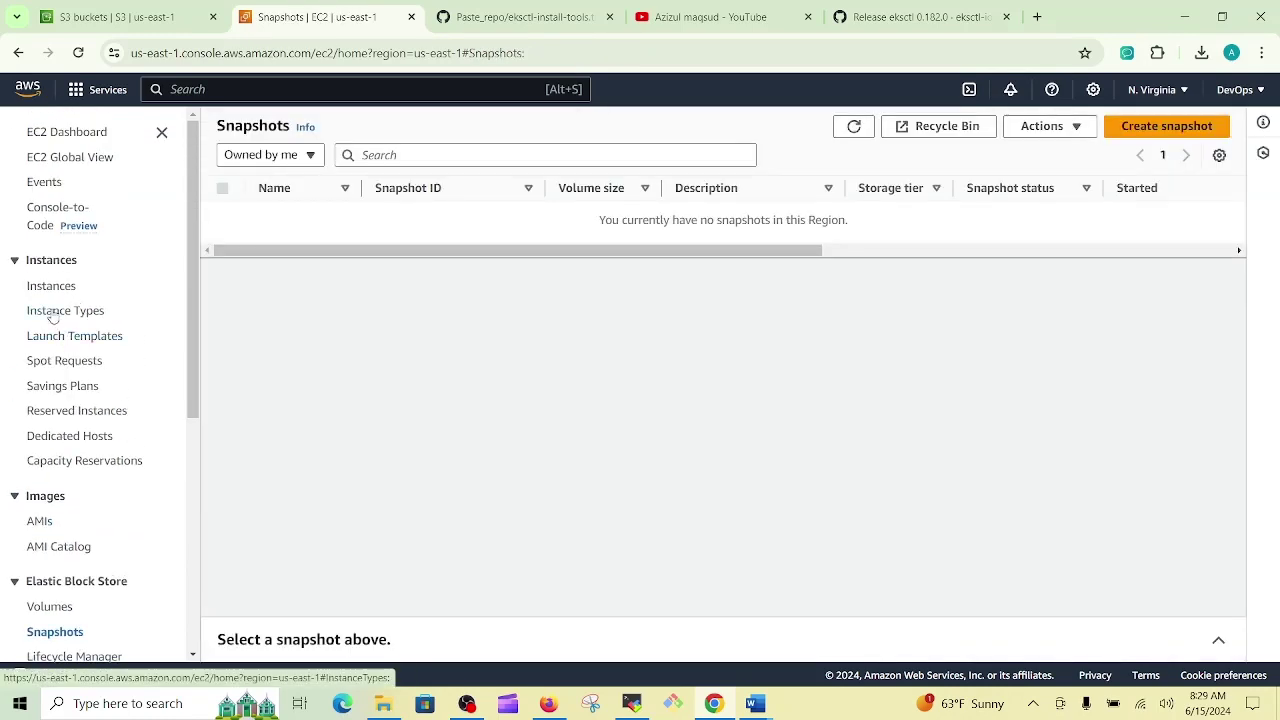
pyautogui.click(74, 335)
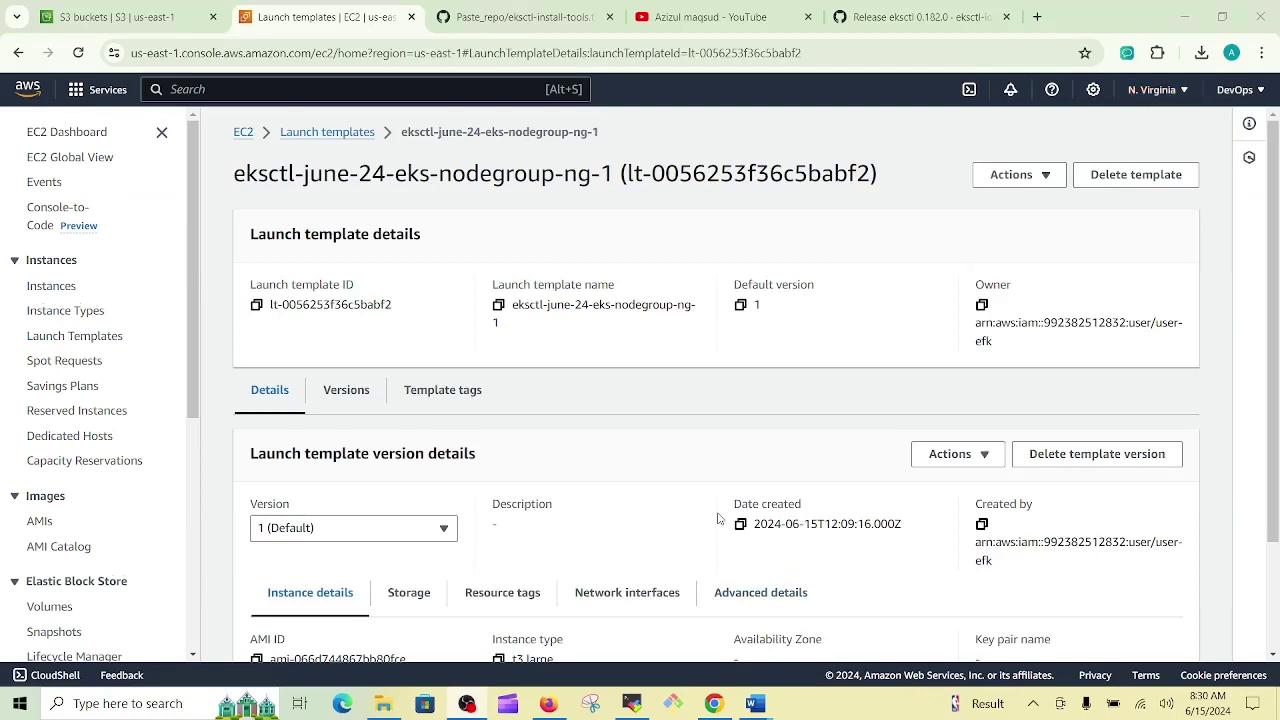
# - Show the EC2 dashboard and review the resource summary for the US East (N. Virginia) region
pyautogui.click(241, 133)
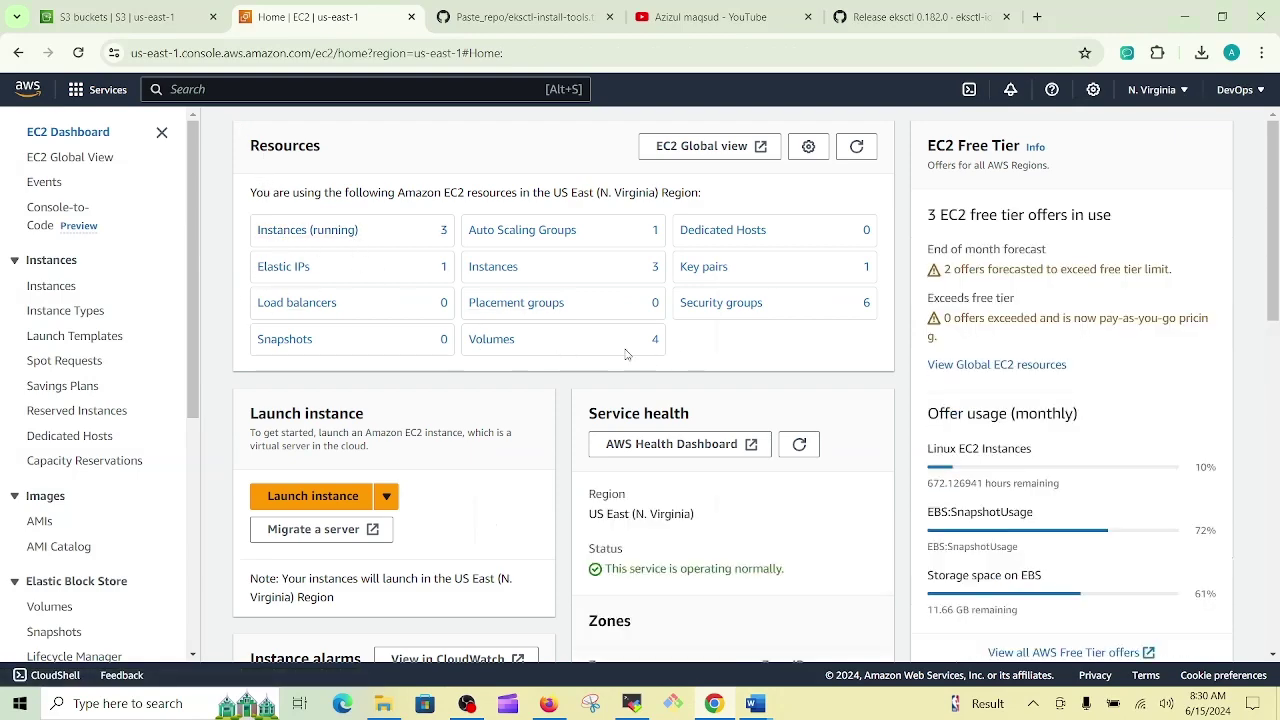
pyautogui.scroll(-3, 594, 594)
pyautogui.scroll(3, 520, 420)
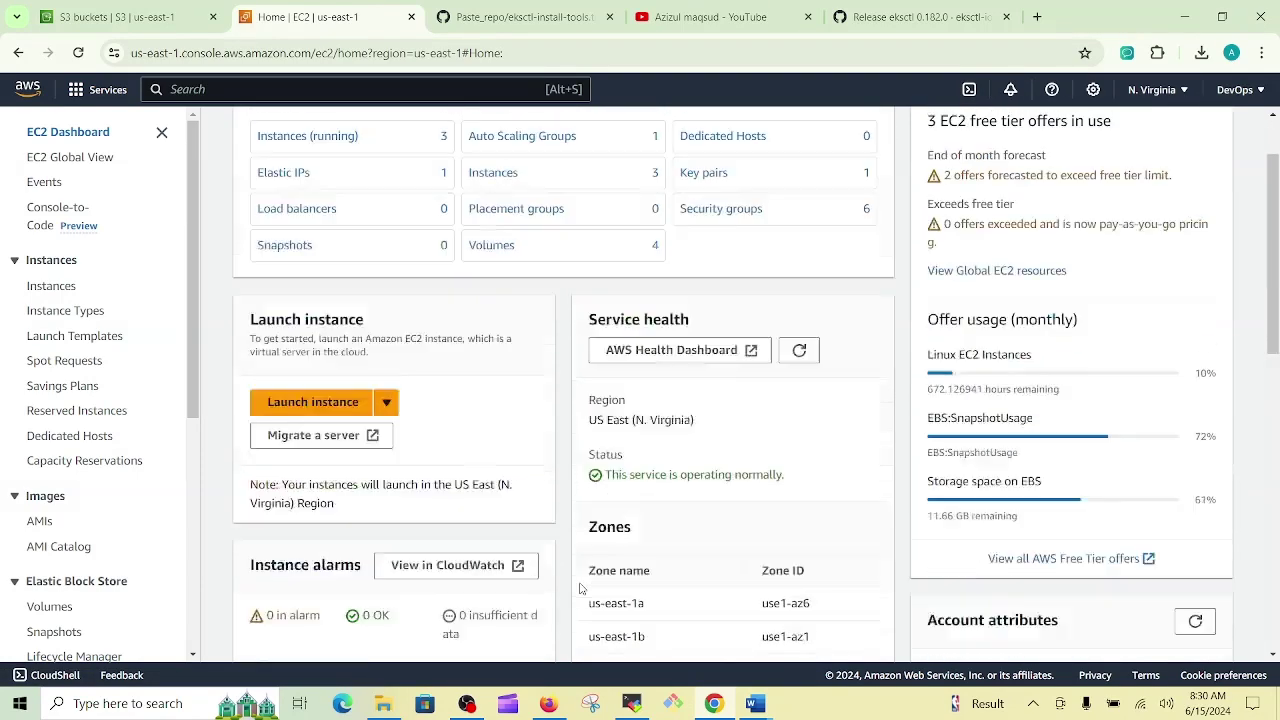
pyautogui.moveTo(226, 222); pyautogui.dragTo(706, 376)
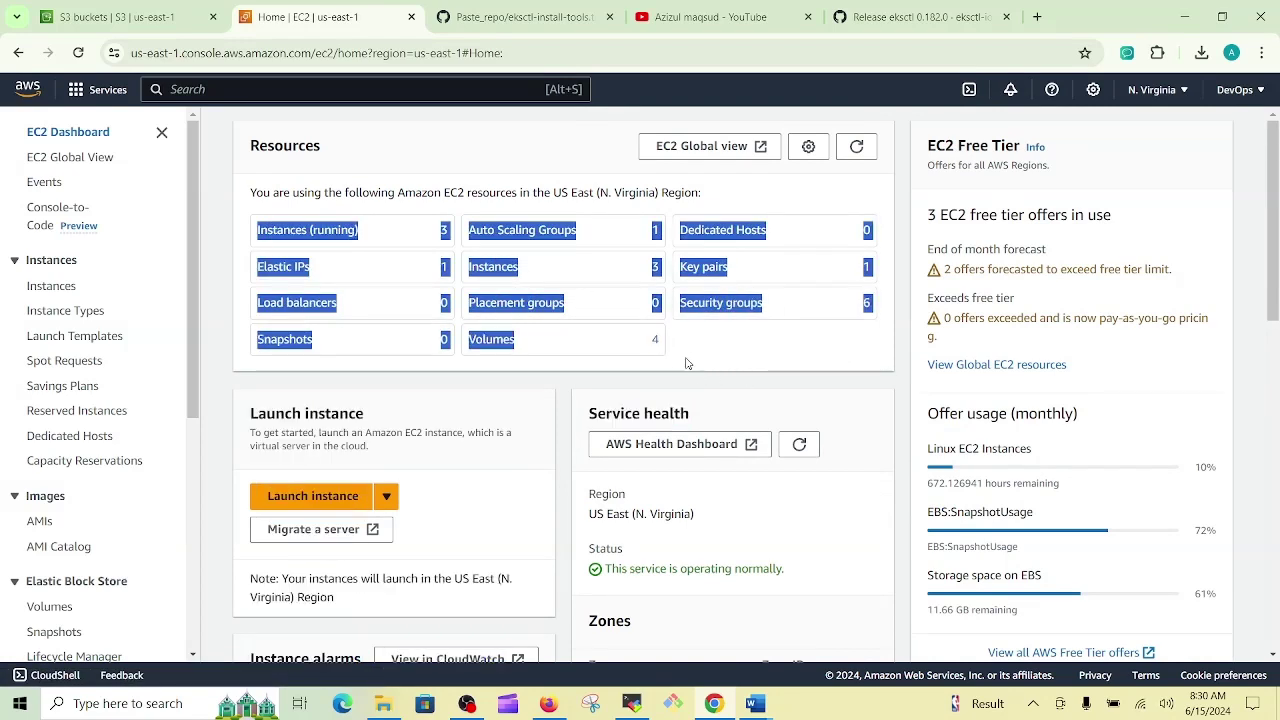
pyautogui.click(250, 307)
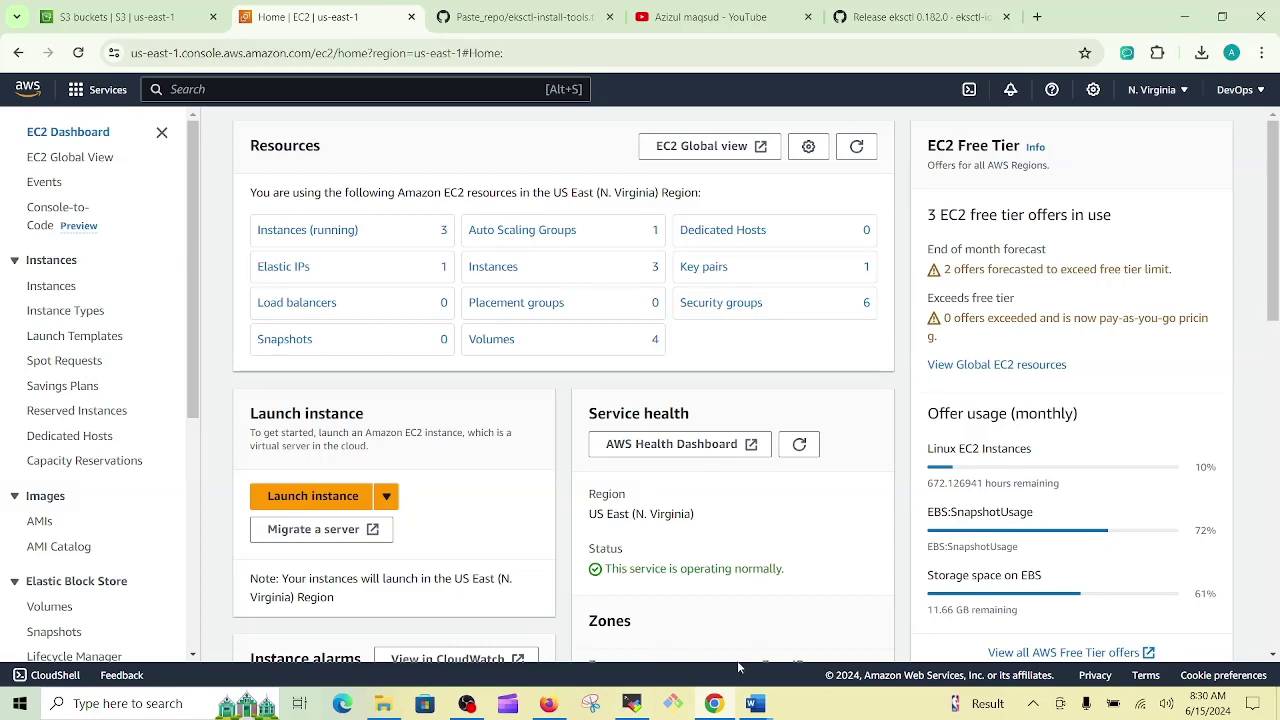
# - Switch to the "4 three-tier with EFK" Word document and review the roadmap items on the bastion host and automated prerequisite installation
pyautogui.moveTo(755, 703)
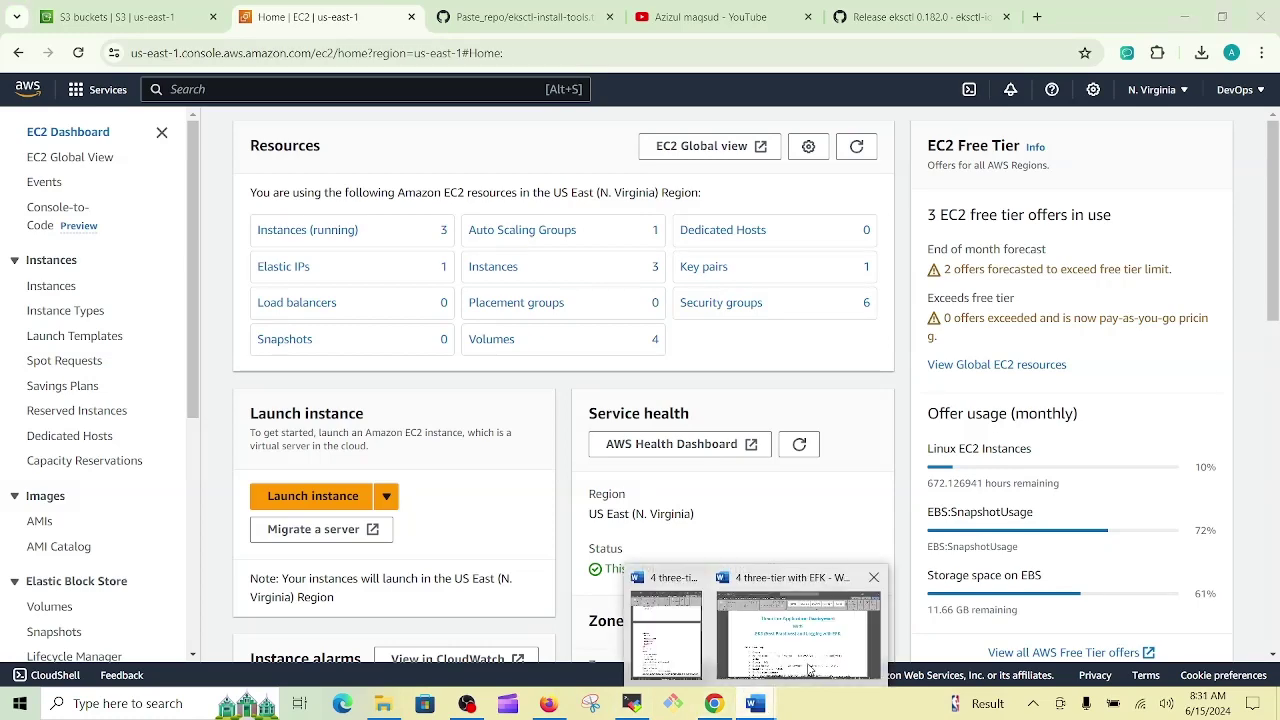
pyautogui.click(770, 670)
pyautogui.scroll(-2, 593, 495)
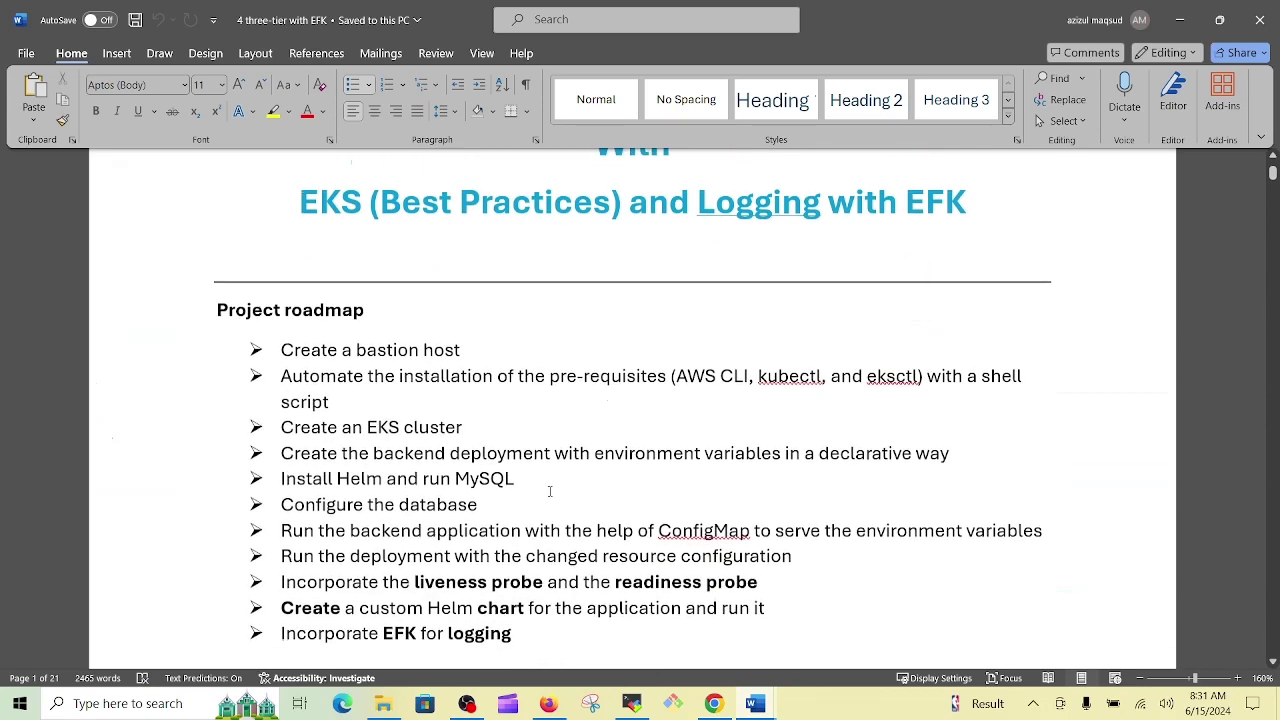
pyautogui.click(477, 417)
pyautogui.tripleClick(314, 349)
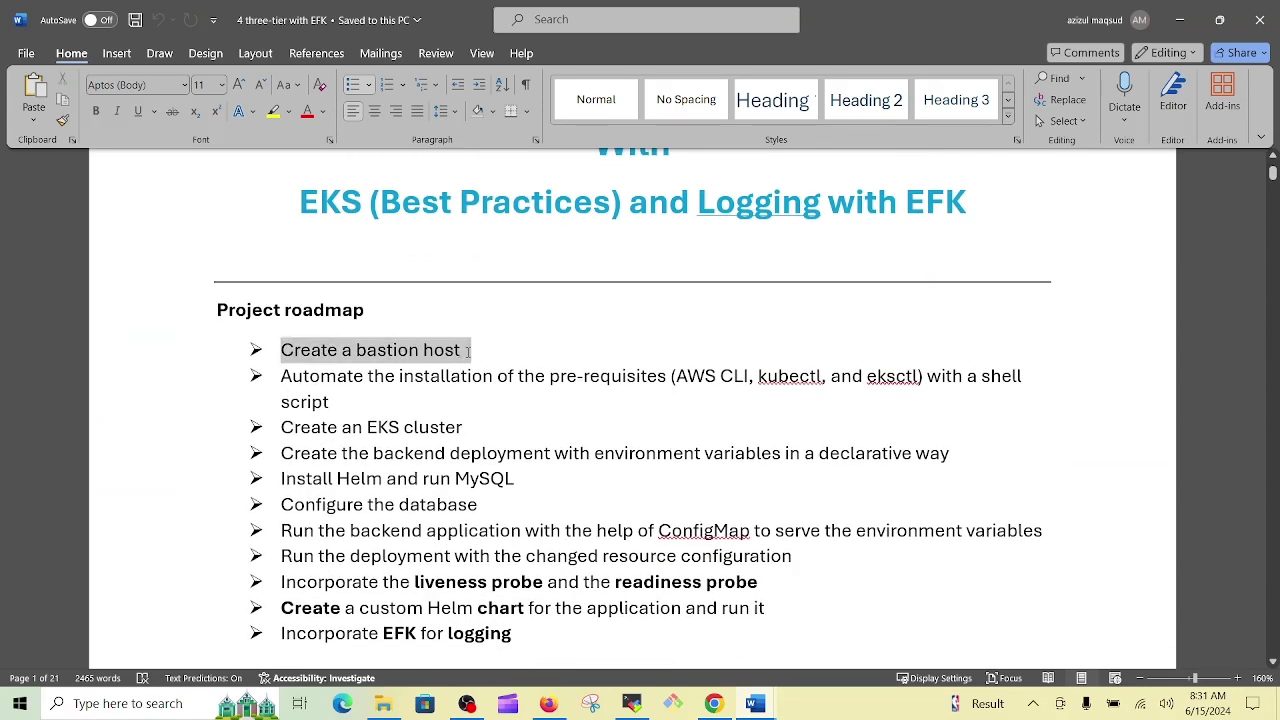
pyautogui.moveTo(284, 377); pyautogui.dragTo(964, 396)
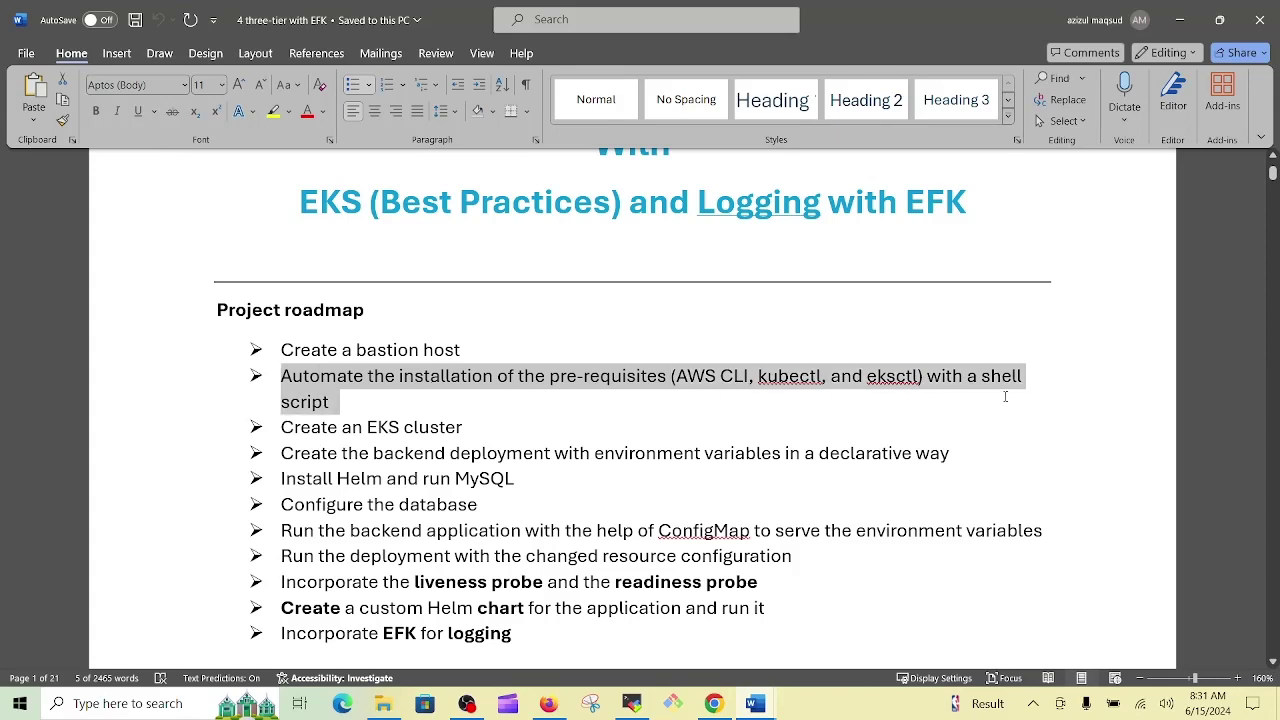